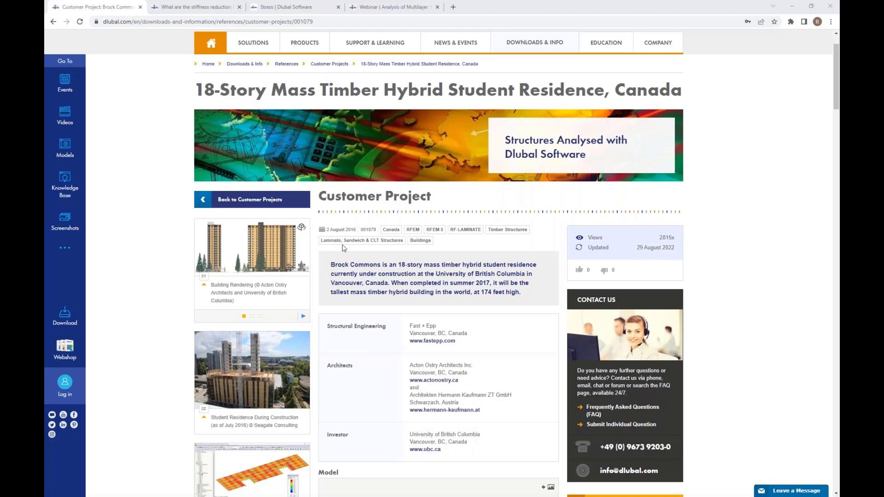
# View the enlarged construction photo of the 18-story student residence, close it and look further down the project page.
pyautogui.click(258, 372)
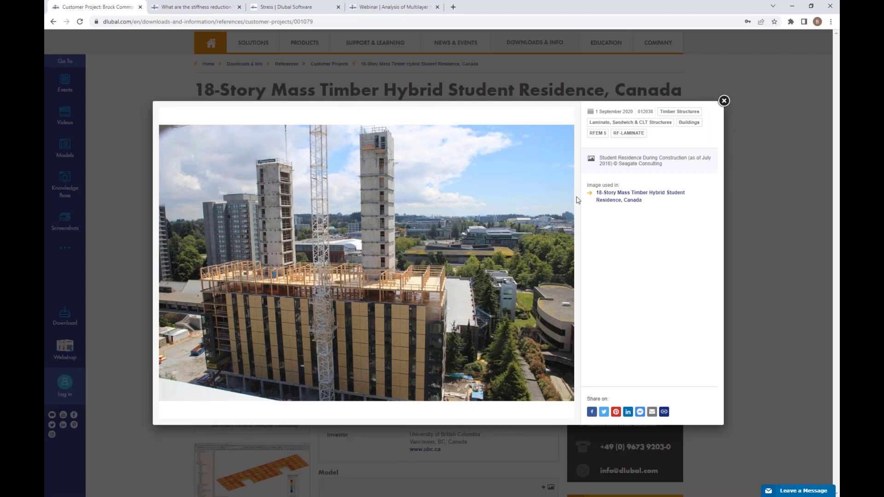
pyautogui.click(723, 101)
pyautogui.scroll(-3, 268, 449)
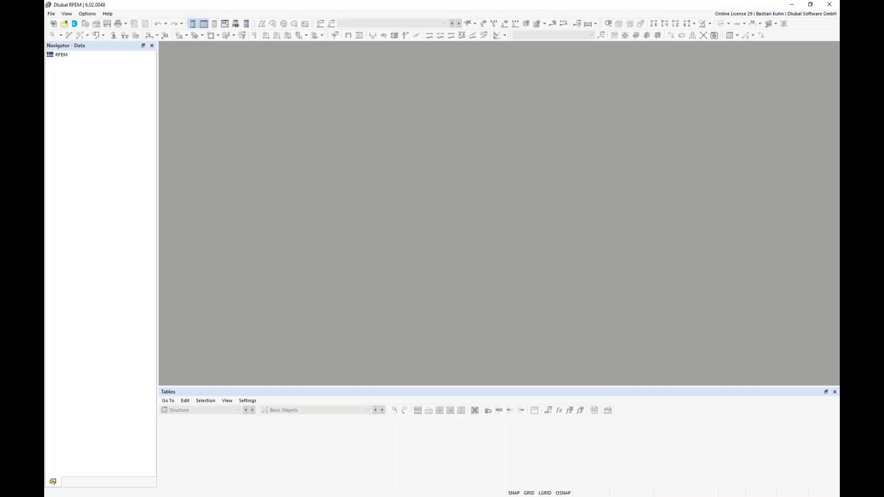
# Create a new model in RFEM and name it "Webinar CLT 2D Plate".
pyautogui.click(54, 24)
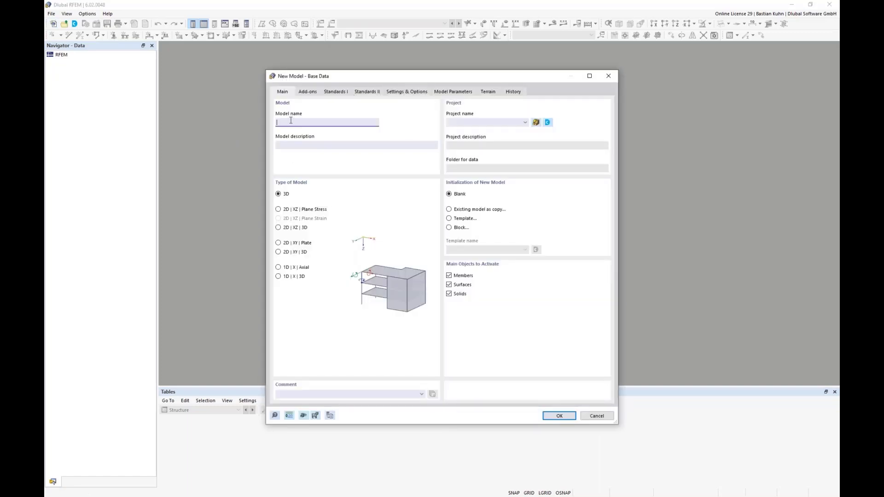
pyautogui.write('Webin')
pyautogui.write('CLT 2D Plate')
# Activate the Multilayer Surfaces and Timber Design add-ons for the new model and disable the load wizards.
pyautogui.click(308, 92)
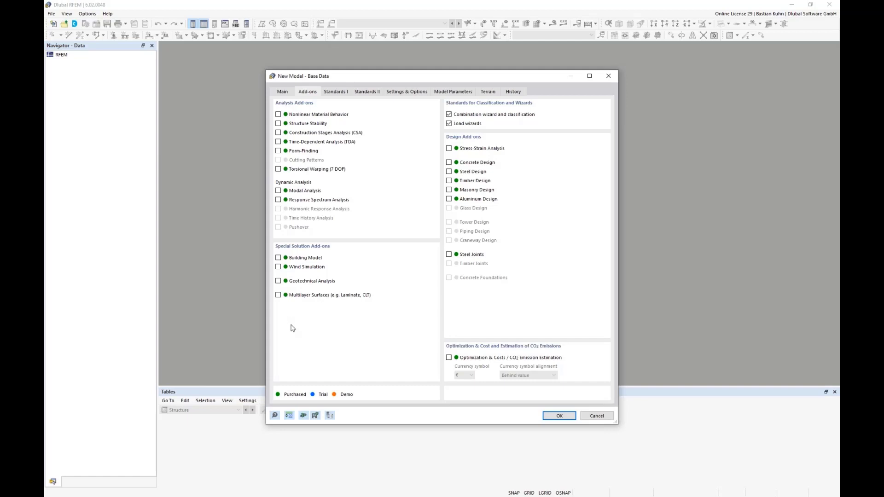
pyautogui.click(278, 296)
pyautogui.click(449, 124)
# Set the load combination standard group to EN 1990 | Timber, keeping the national annex CEN | 2010-04.
pyautogui.click(335, 92)
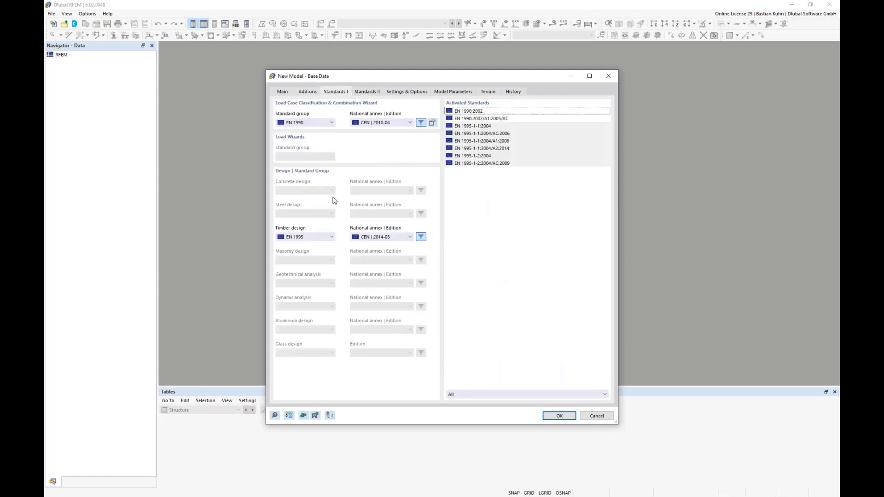
pyautogui.click(332, 123)
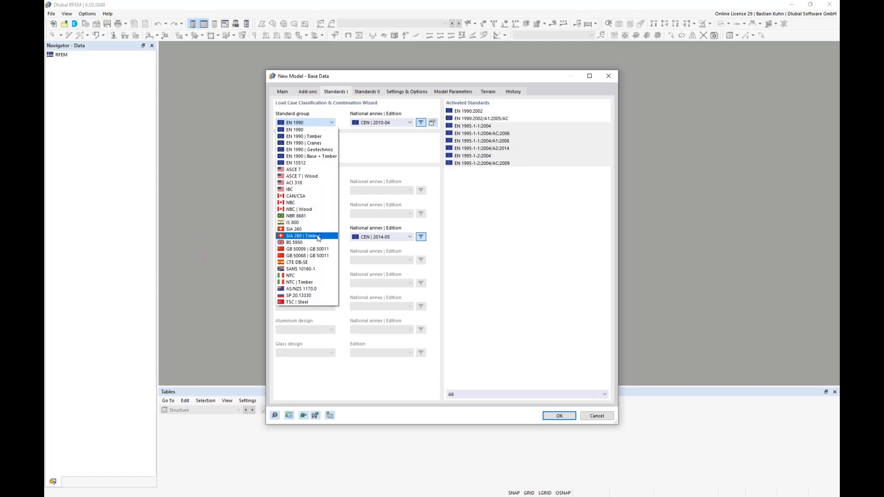
pyautogui.click(314, 137)
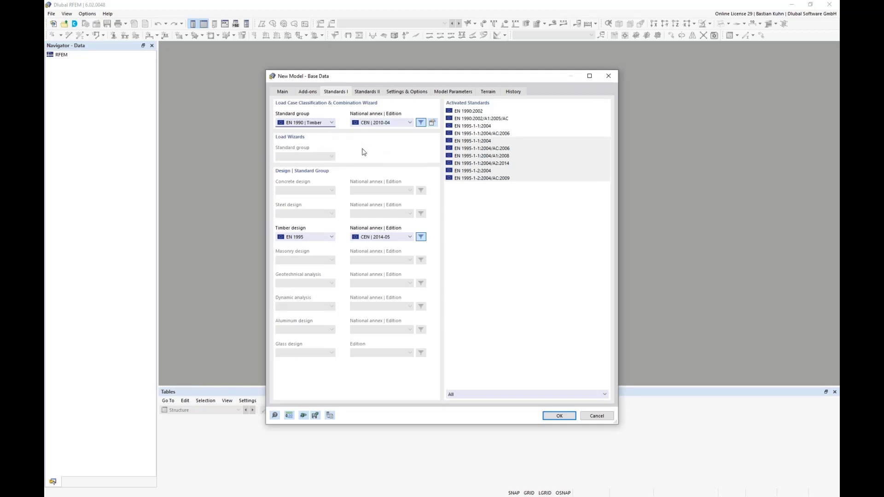
pyautogui.click(384, 123)
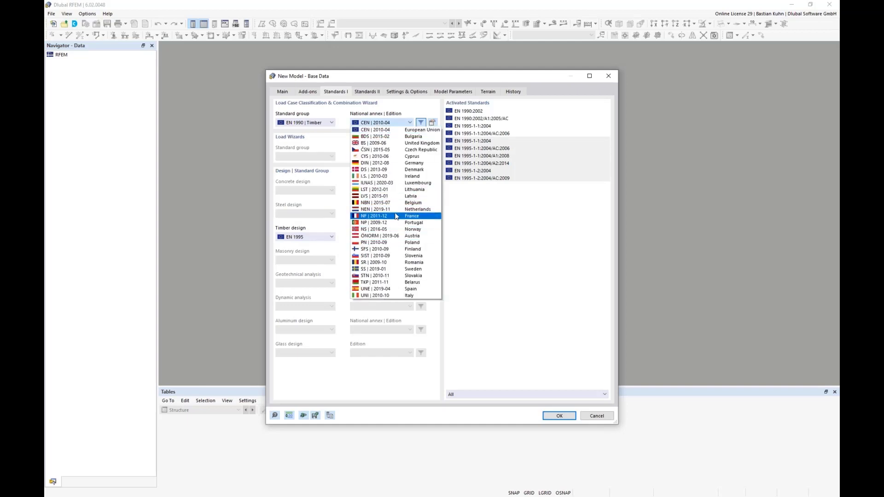
pyautogui.click(411, 111)
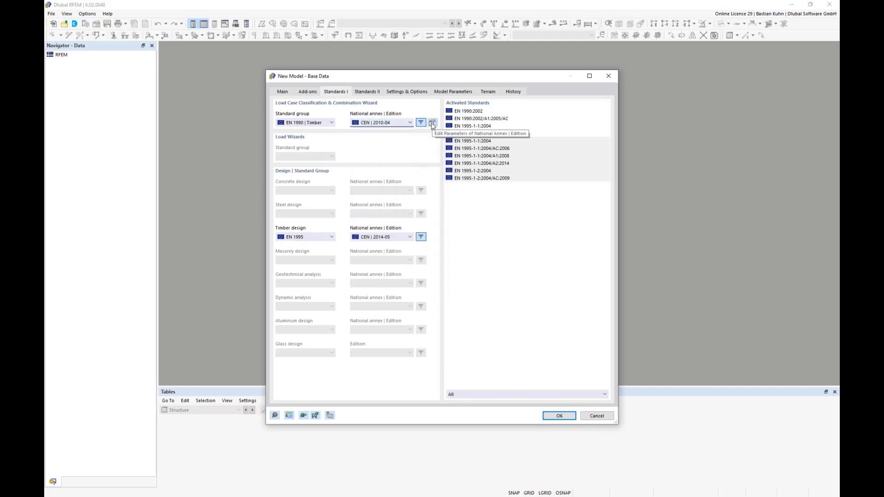
# Keep the timber deformation coefficient at 0.6 in the national annex parameters and confirm the base data to create the model.
pyautogui.click(432, 122)
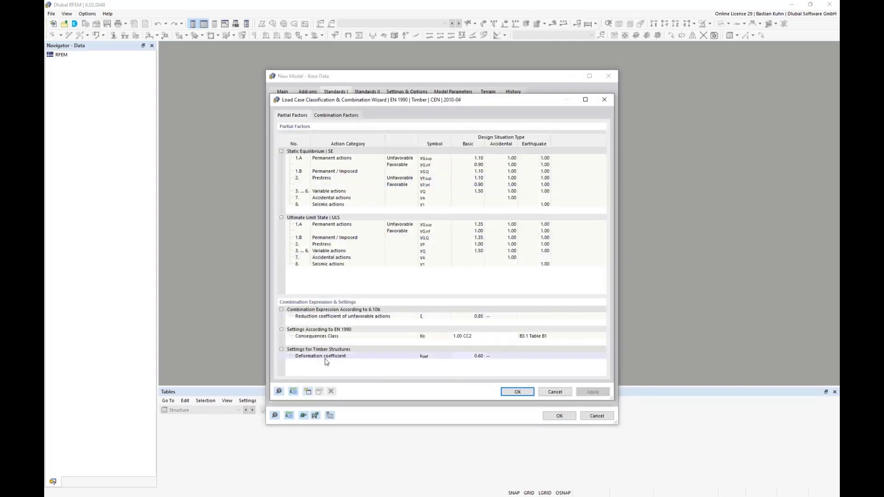
pyautogui.click(467, 359)
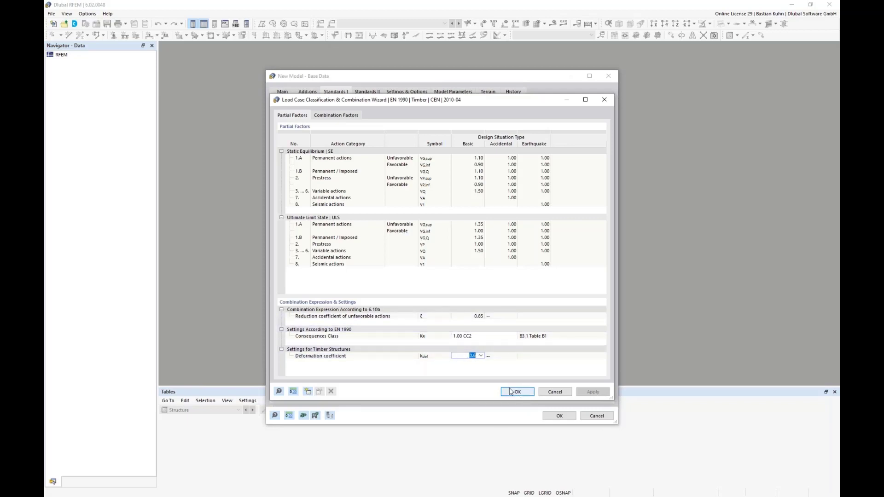
pyautogui.click(481, 356)
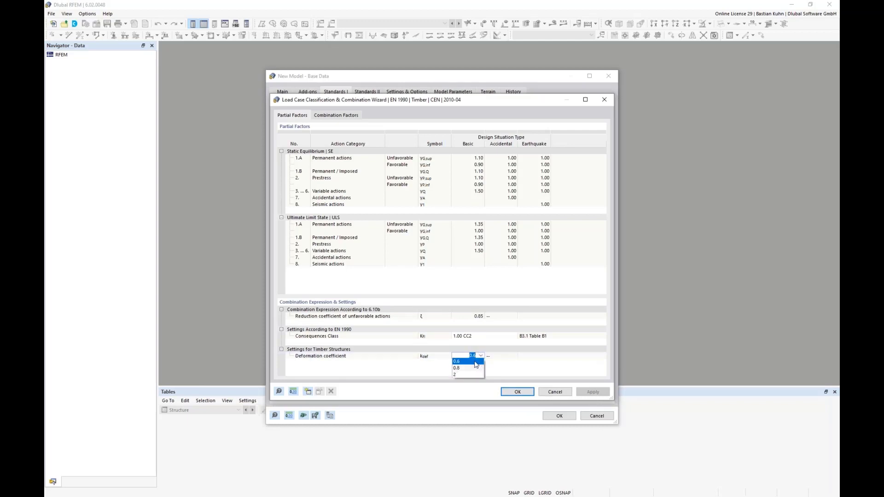
pyautogui.click(518, 358)
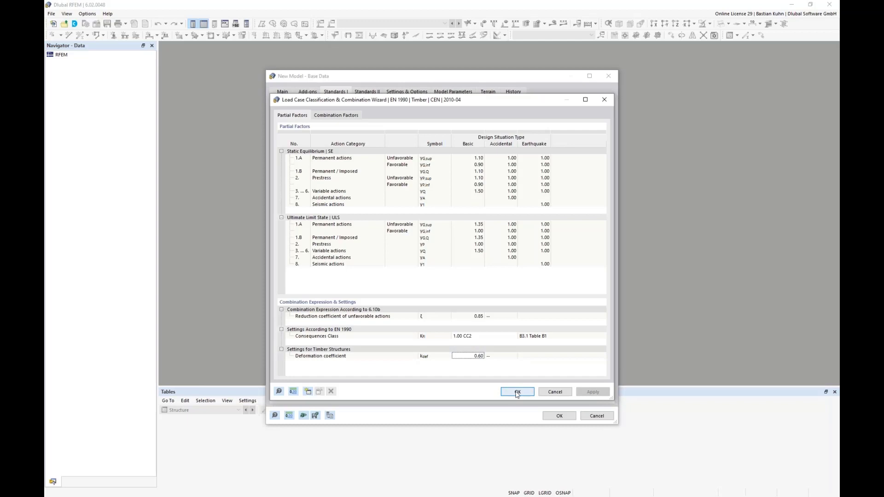
pyautogui.click(517, 392)
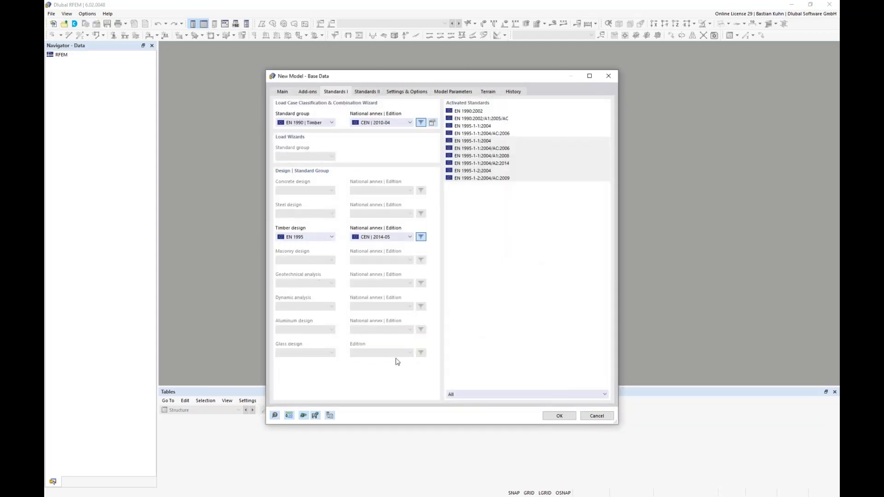
pyautogui.click(559, 416)
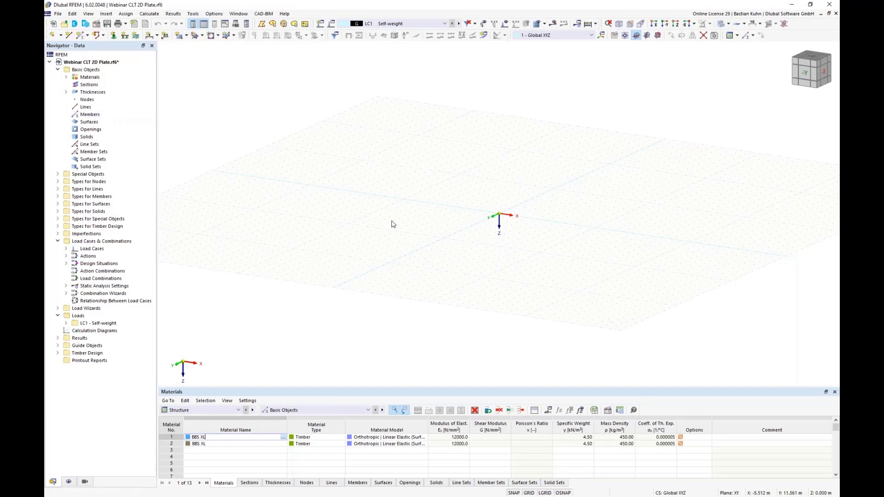
pyautogui.moveTo(393, 222); pyautogui.dragTo(345, 232, button='middle')
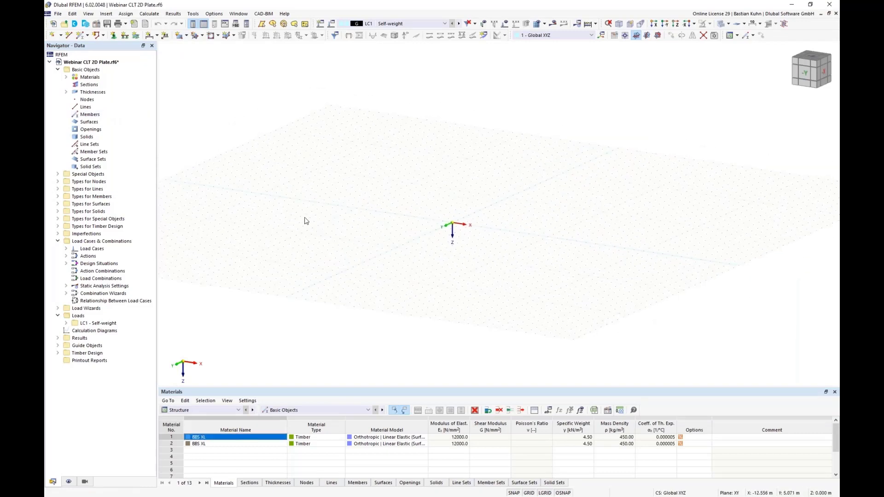
pyautogui.click(178, 37)
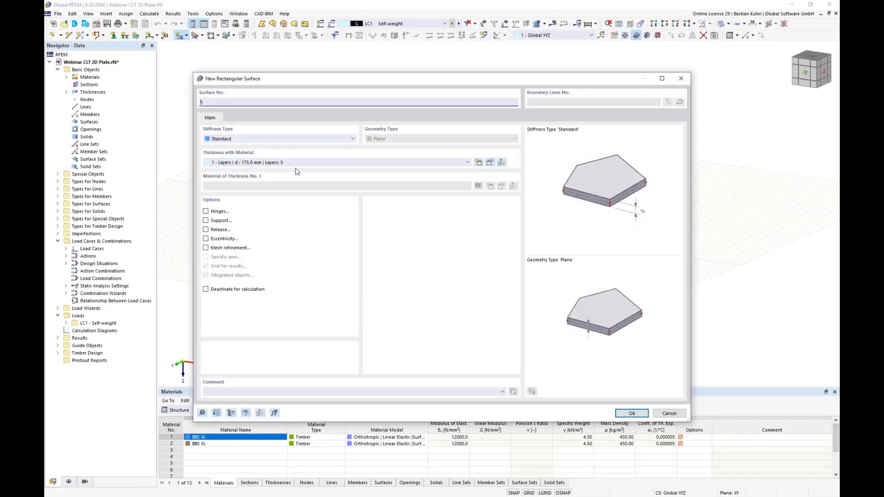
pyautogui.click(669, 413)
# Delete all predefined thicknesses and materials from the model.
pyautogui.click(106, 92)
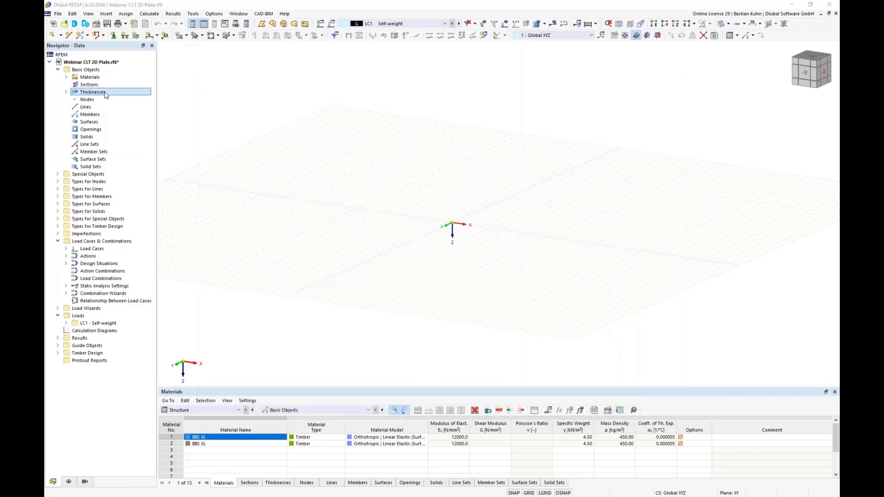
pyautogui.press('Delete')
pyautogui.press('Return')
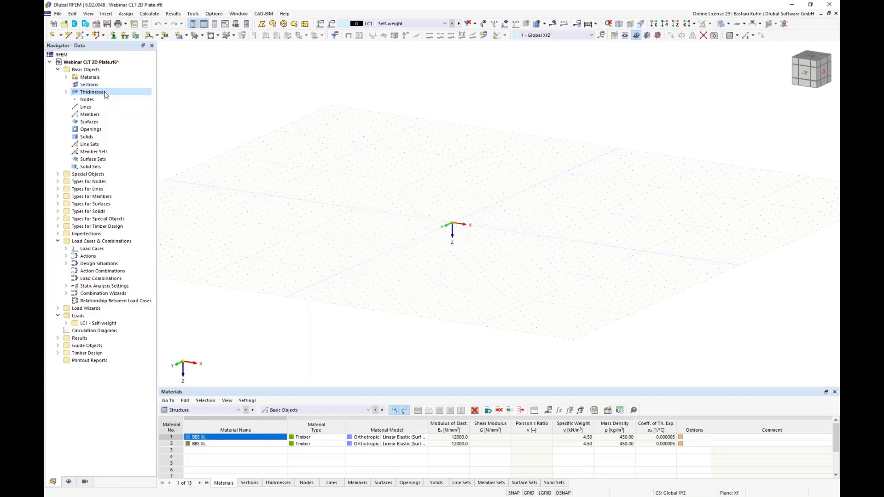
pyautogui.click(95, 78)
pyautogui.press('Delete')
pyautogui.press('Left')
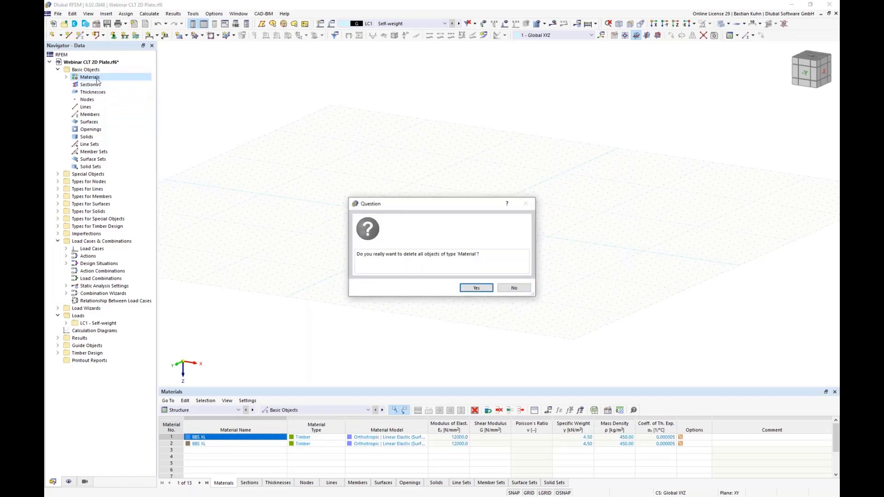
pyautogui.press('Return')
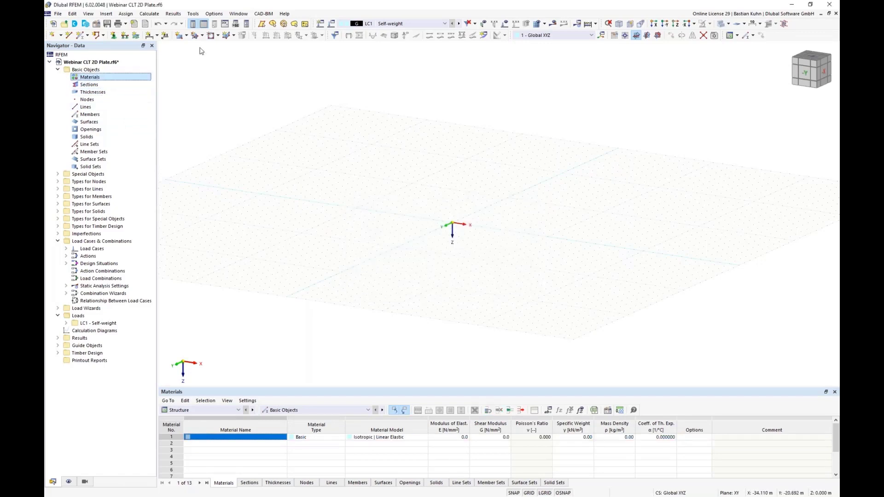
# Start a new rectangular surface and create a new thickness of type Layers for it.
pyautogui.click(180, 35)
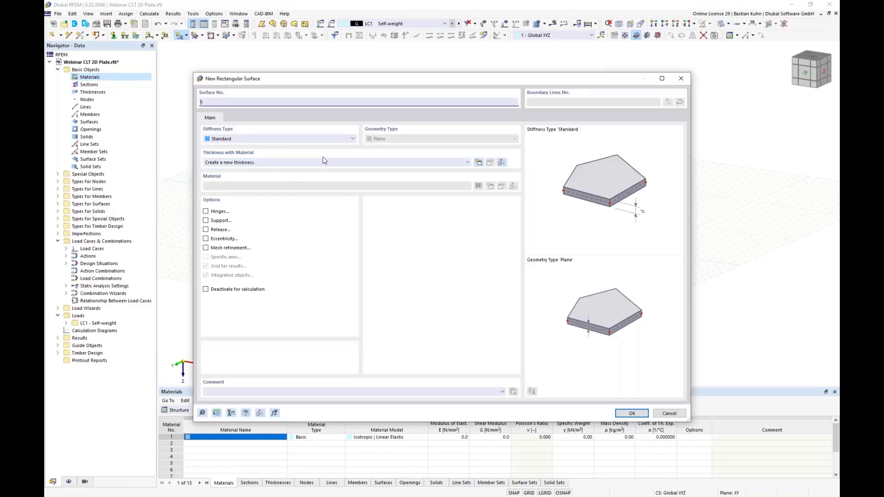
pyautogui.click(480, 164)
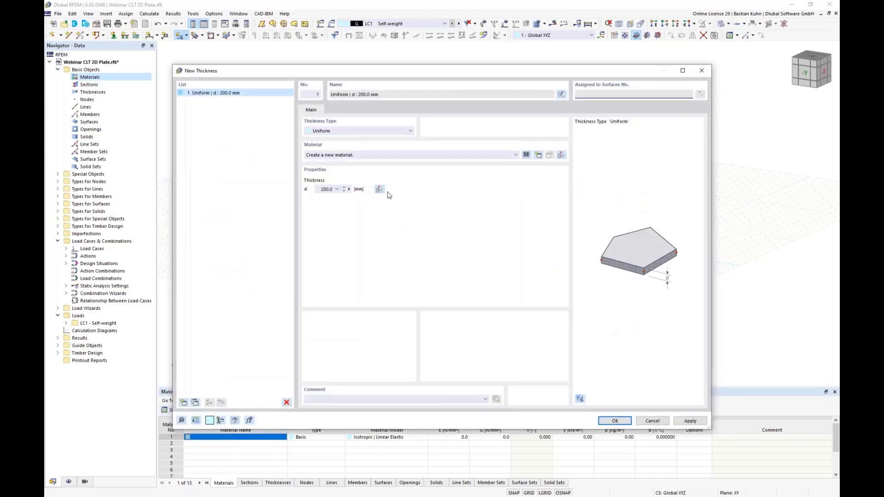
pyautogui.click(371, 130)
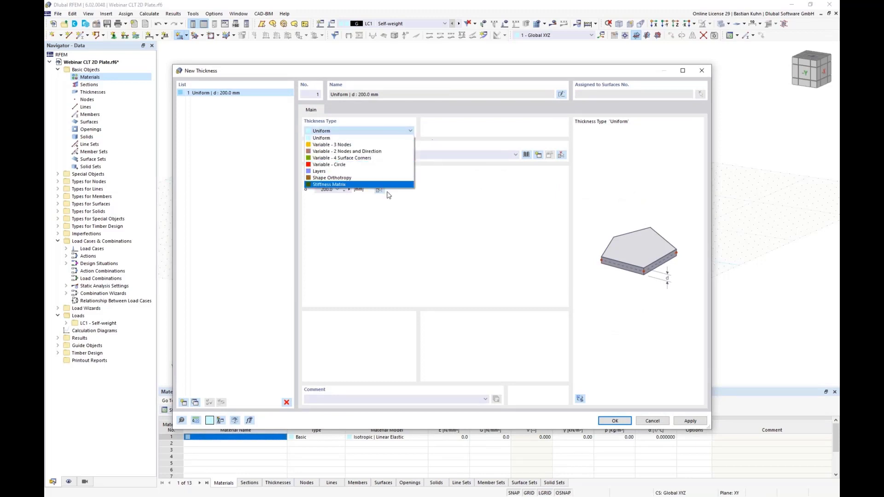
pyautogui.click(377, 172)
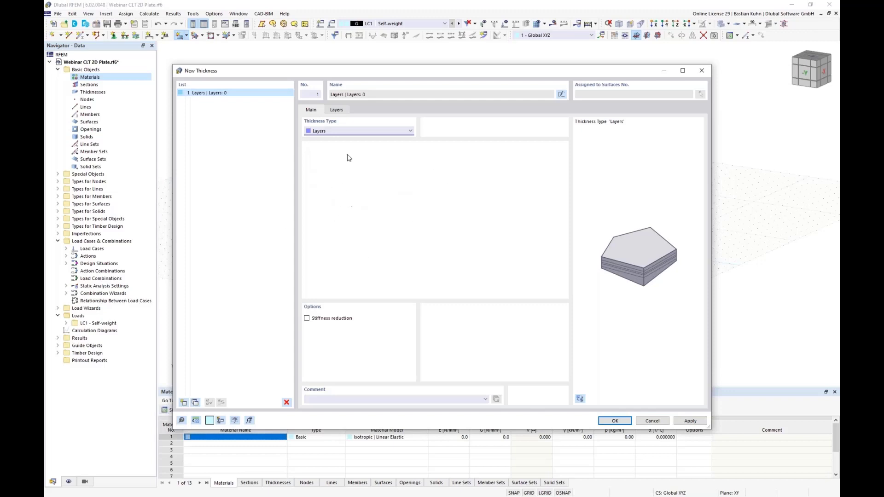
# Create a new material for the first layer with the model Orthotropic | Linear Elastic (Surfaces).
pyautogui.click(337, 110)
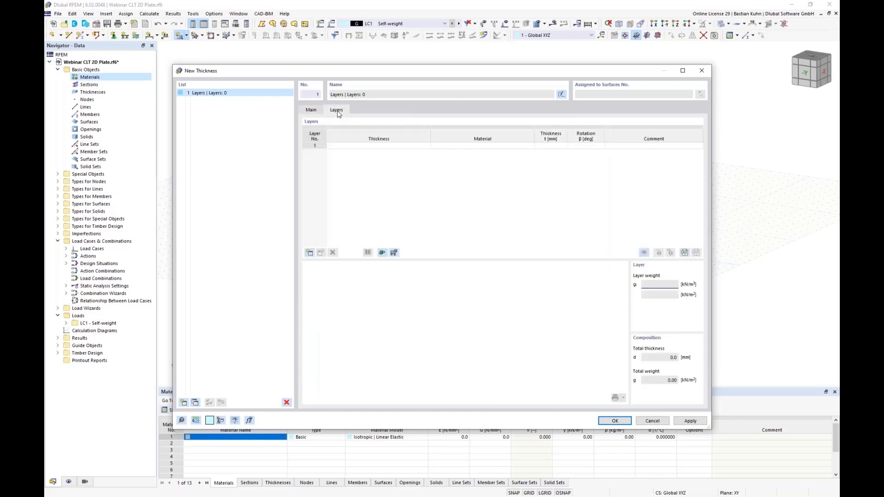
pyautogui.click(492, 147)
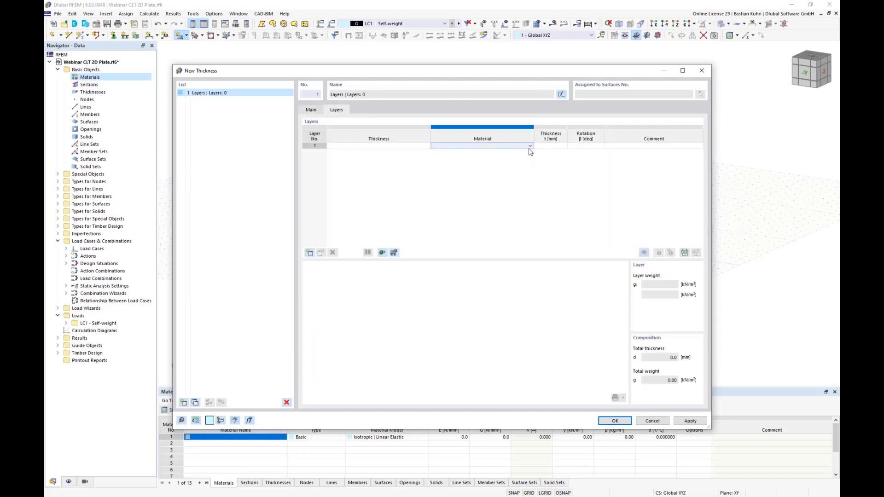
pyautogui.click(530, 146)
pyautogui.click(526, 152)
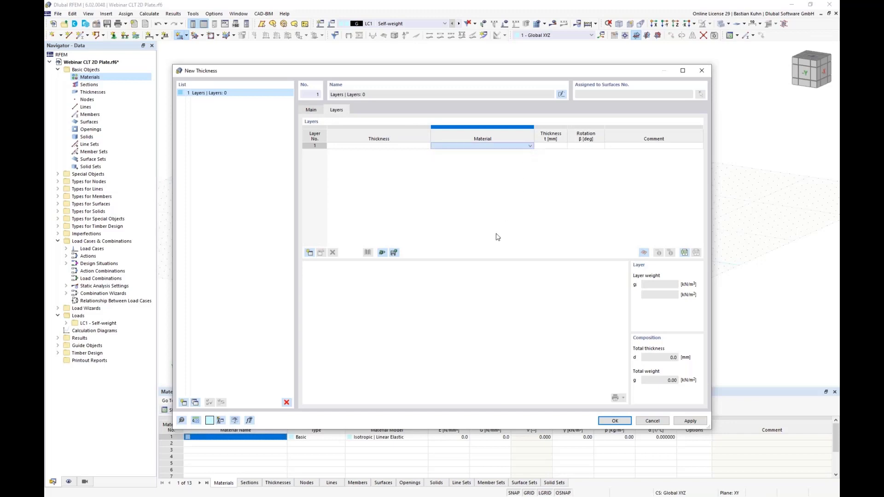
pyautogui.click(367, 173)
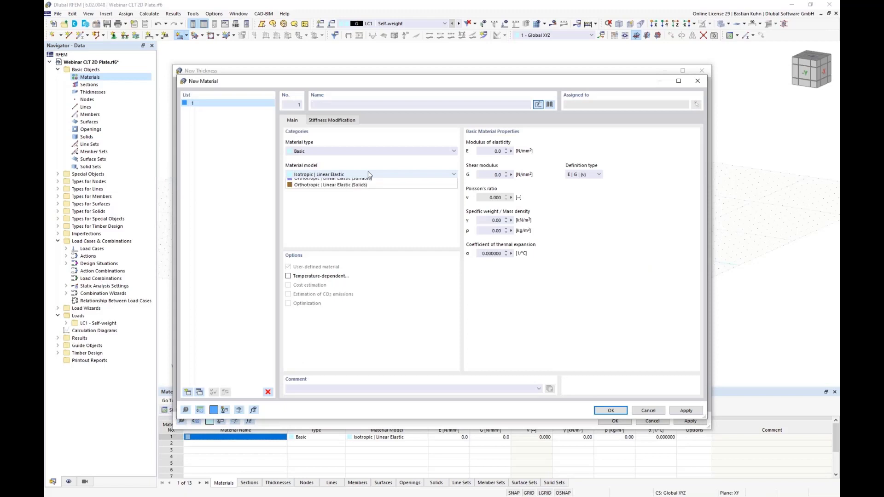
pyautogui.click(368, 189)
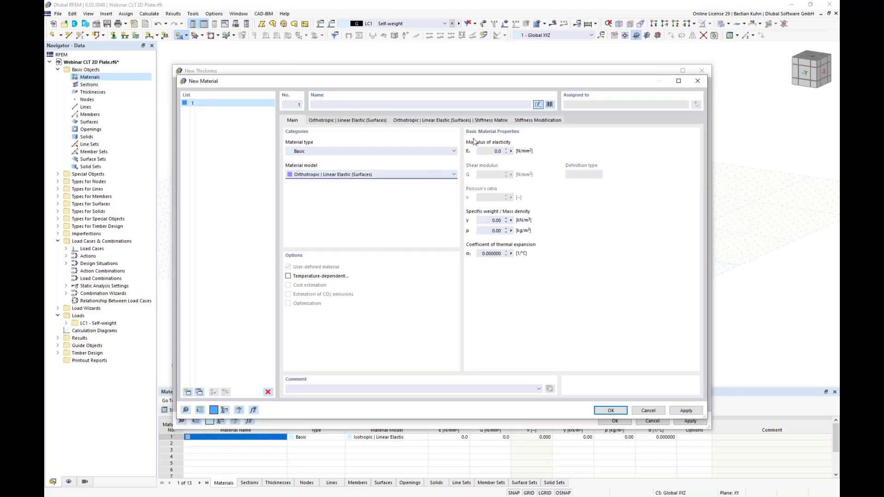
# Load the Binderholz cross laminated timber BBS XL from the material library into the new material.
pyautogui.click(550, 104)
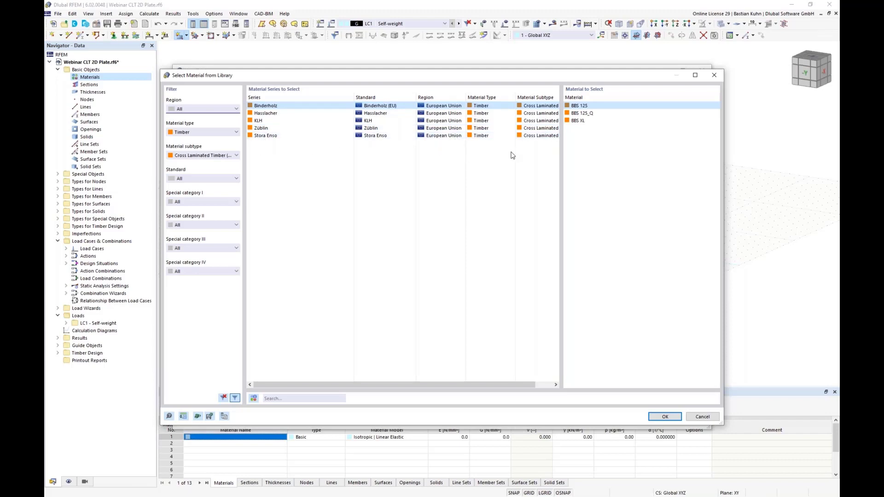
pyautogui.click(575, 121)
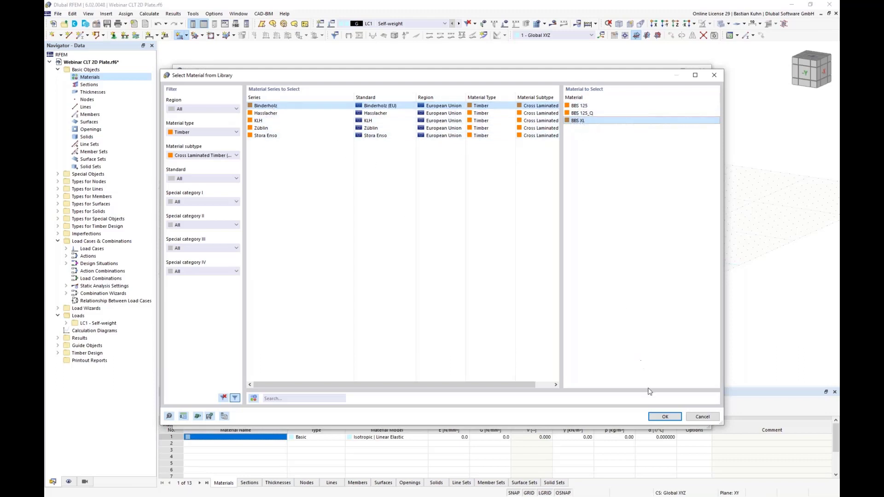
pyautogui.click(664, 417)
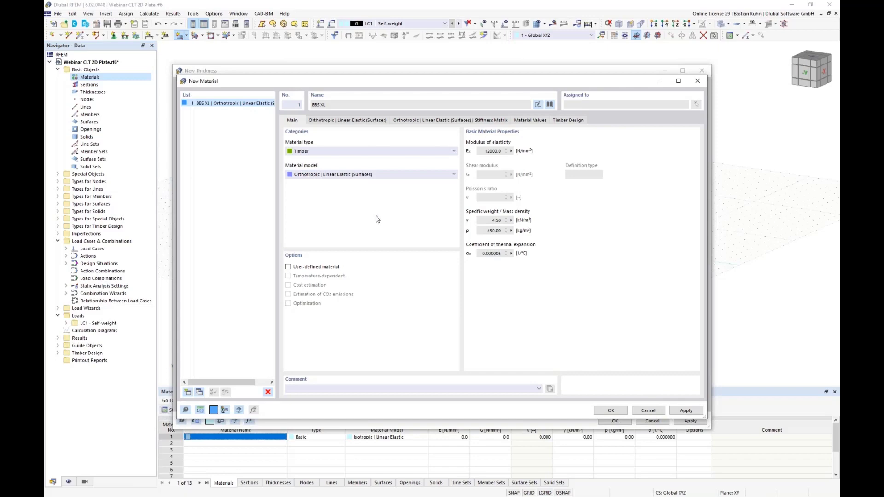
# Examine the BBS XL material values, focusing on the characteristic shear strengths.
pyautogui.click(523, 121)
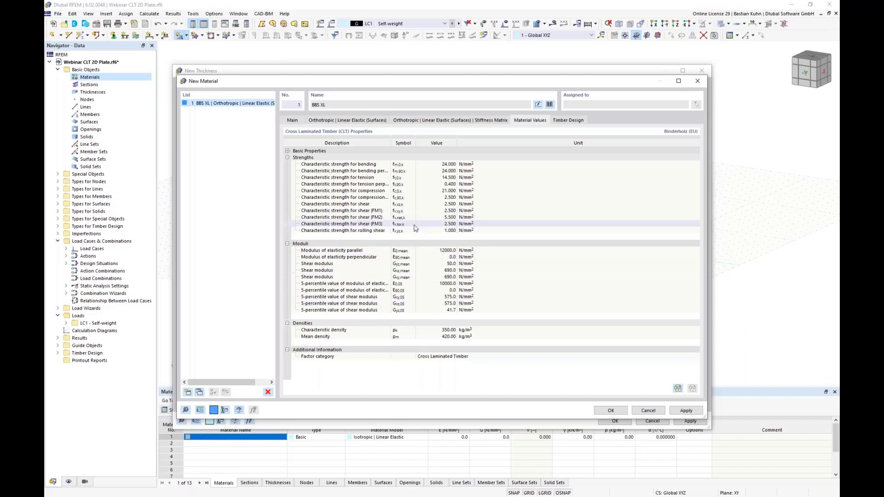
pyautogui.click(442, 211)
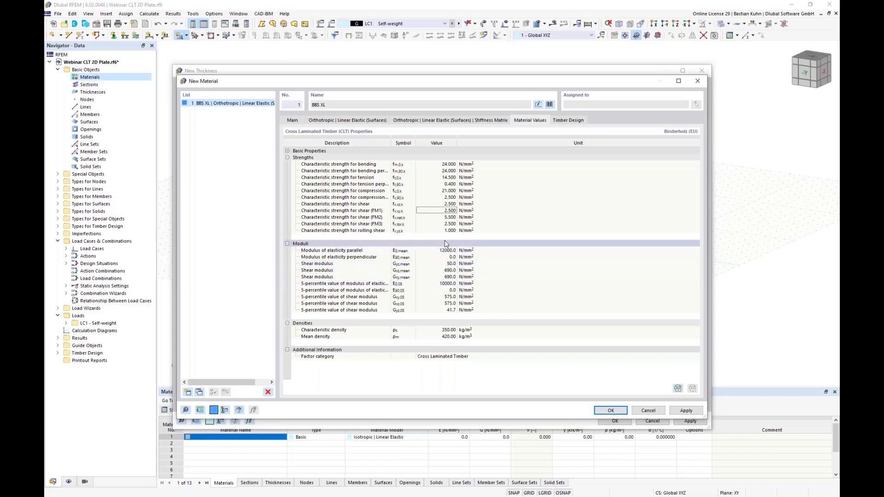
# Review the stiffness matrix and the elasticity parameters of the BBS XL material, and accept it for the first layer.
pyautogui.click(440, 121)
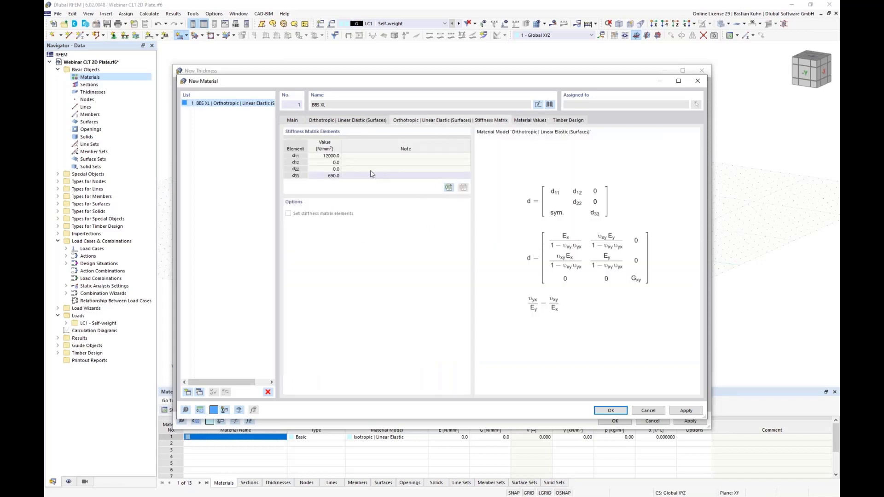
pyautogui.click(344, 121)
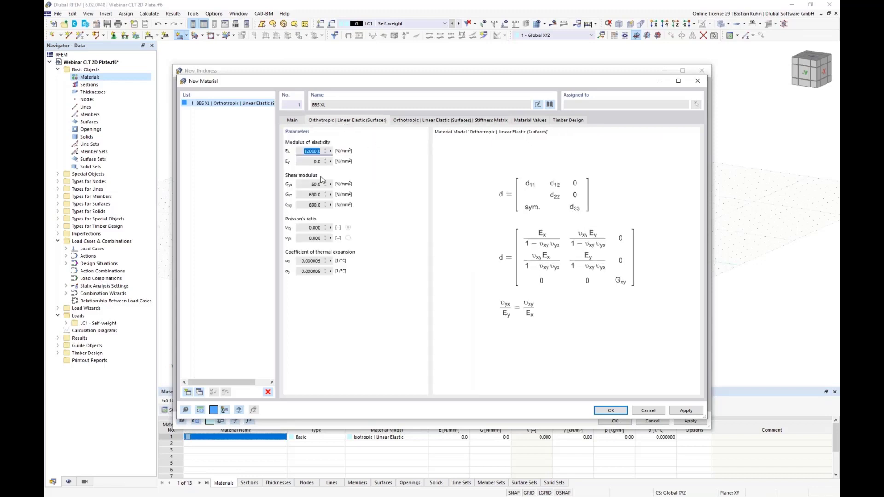
pyautogui.doubleClick(302, 152)
pyautogui.click(608, 411)
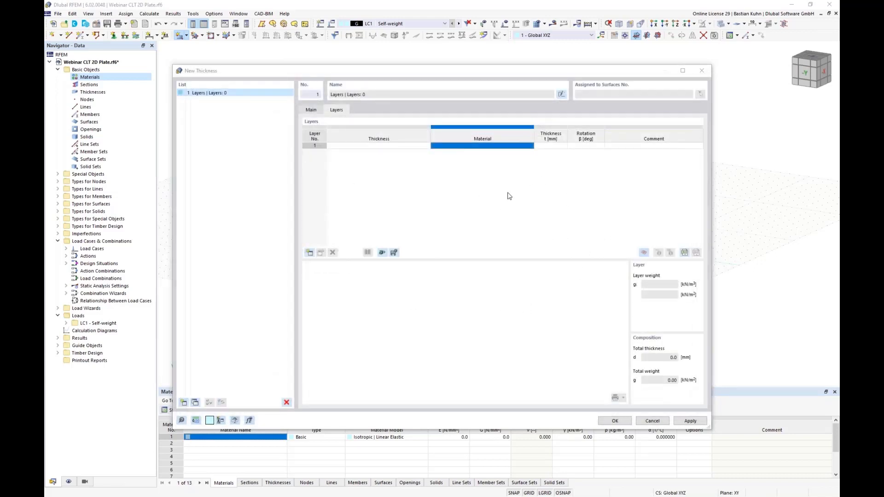
# Define five layers in the thickness composition, each 35 mm thick.
pyautogui.click(549, 146)
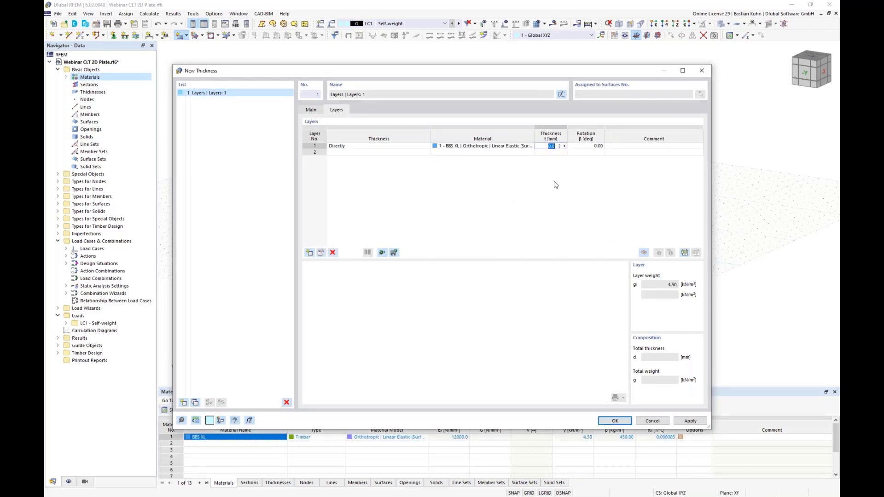
pyautogui.write('35')
pyautogui.press('Return')
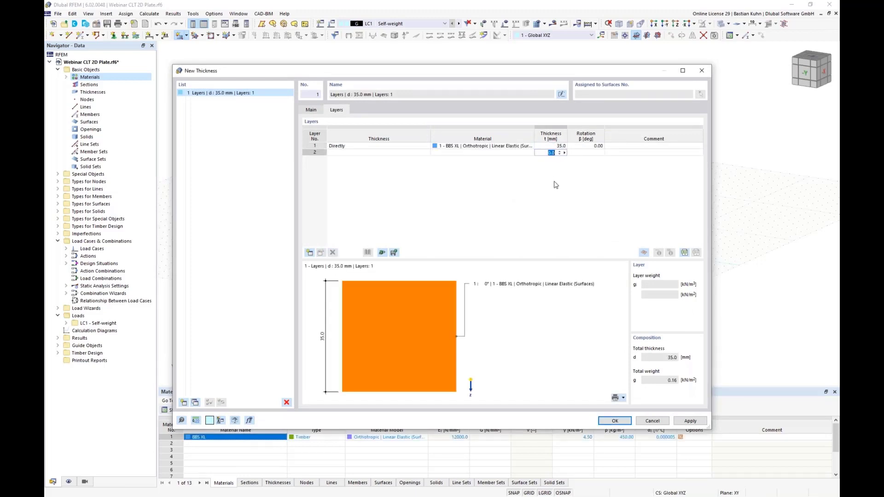
pyautogui.write('35')
pyautogui.press('Return')
pyautogui.write('35')
pyautogui.press('Return')
pyautogui.write('35')
pyautogui.press('Return')
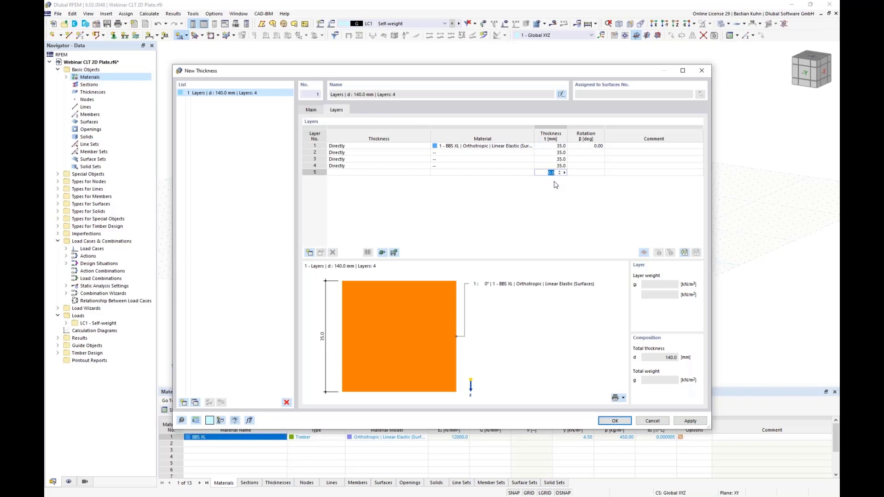
pyautogui.write('35')
pyautogui.press('Return')
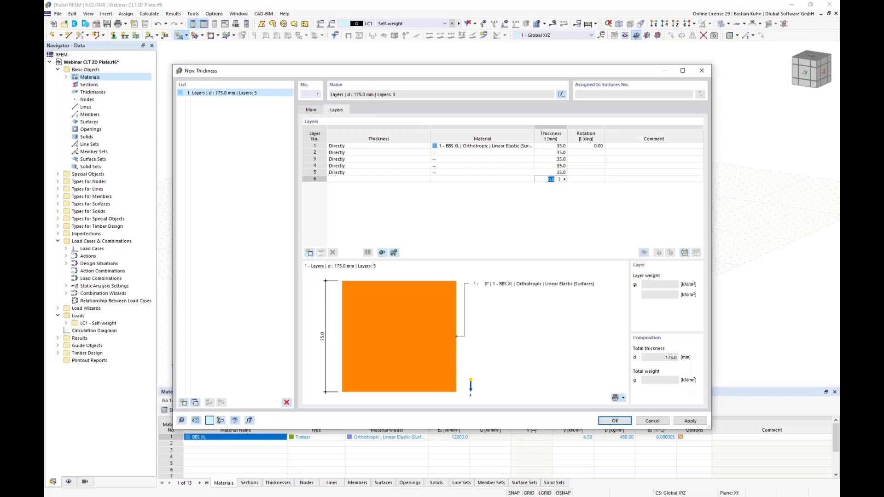
# Assign the existing BBS XL material to layers 2 through 5.
pyautogui.click(510, 153)
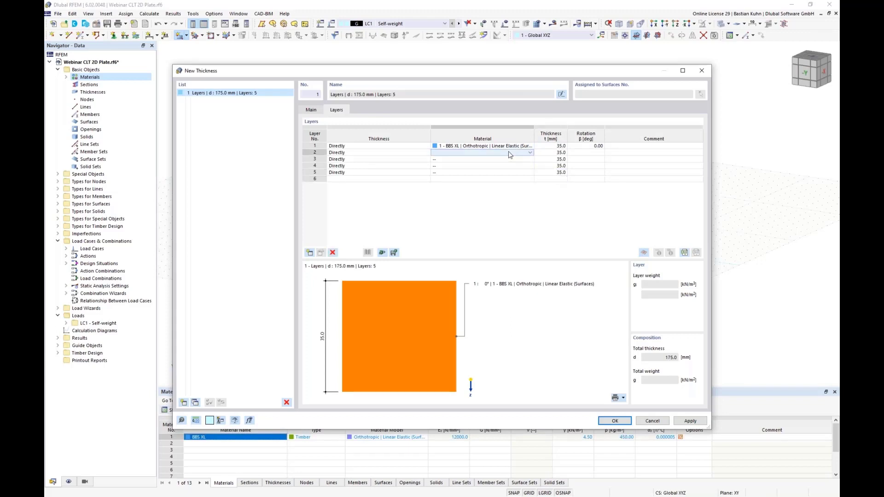
pyautogui.press('Return')
pyautogui.press('Return')
pyautogui.press('Return')
pyautogui.press('Return')
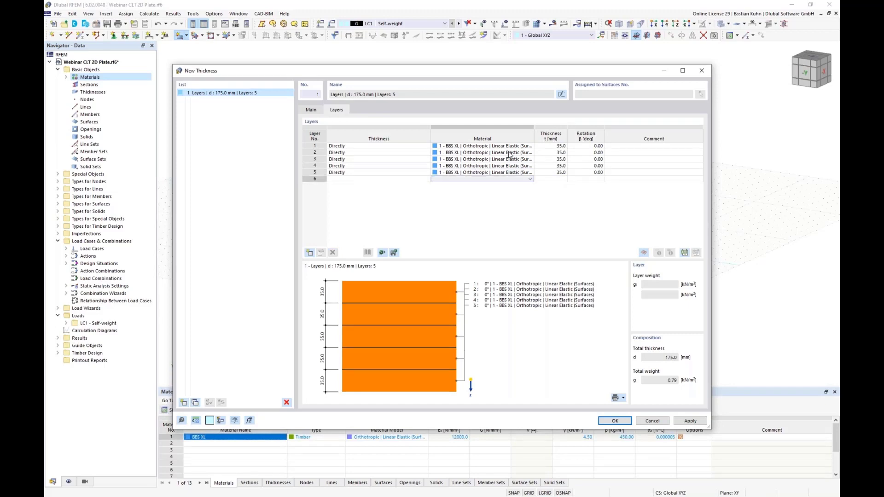
# Set the rotation of layers 2 and 4 to 90 degrees.
pyautogui.click(585, 152)
pyautogui.click(595, 152)
pyautogui.click(592, 165)
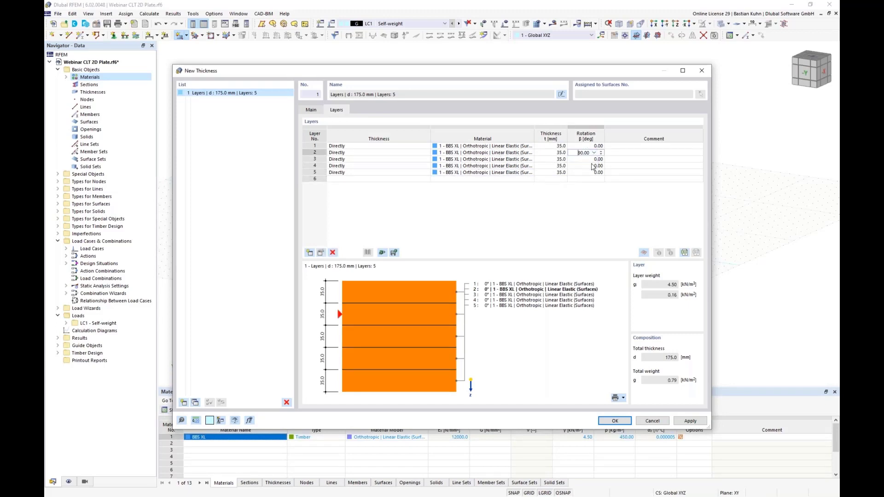
pyautogui.click(584, 166)
pyautogui.click(594, 166)
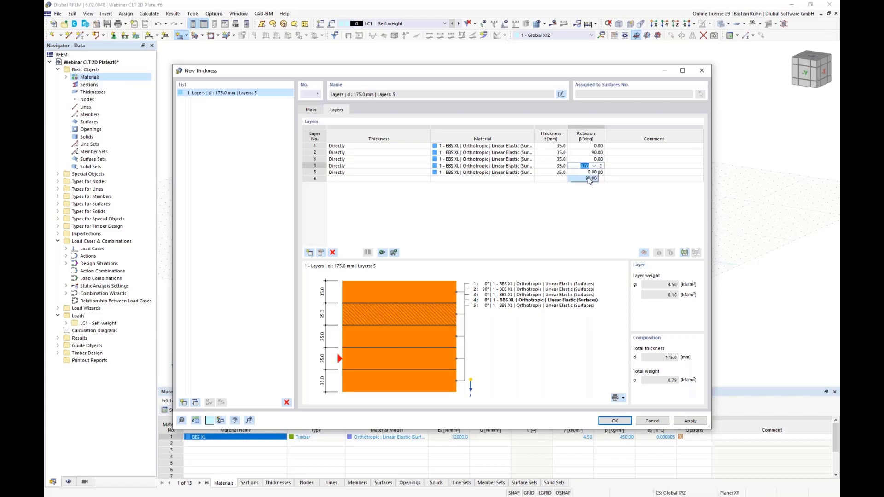
pyautogui.click(590, 176)
# Create a new material for layer 2 and load Binderholz BBS XL into it from the material library.
pyautogui.click(529, 153)
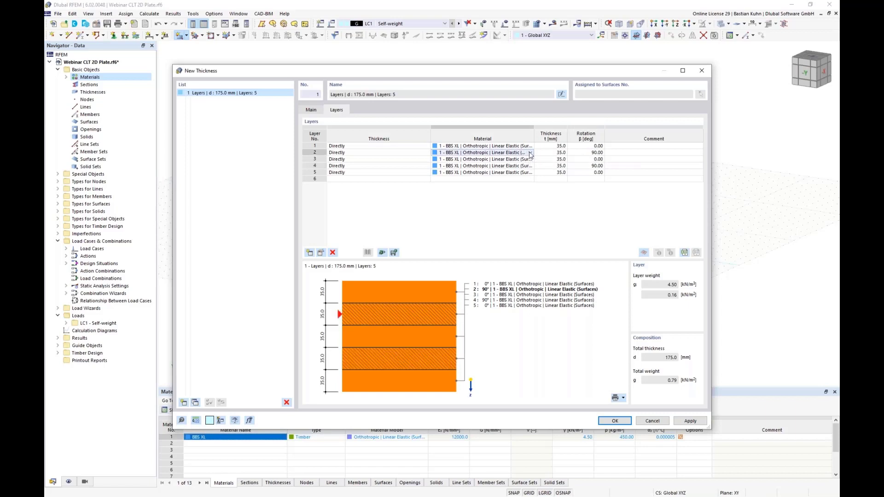
pyautogui.click(530, 153)
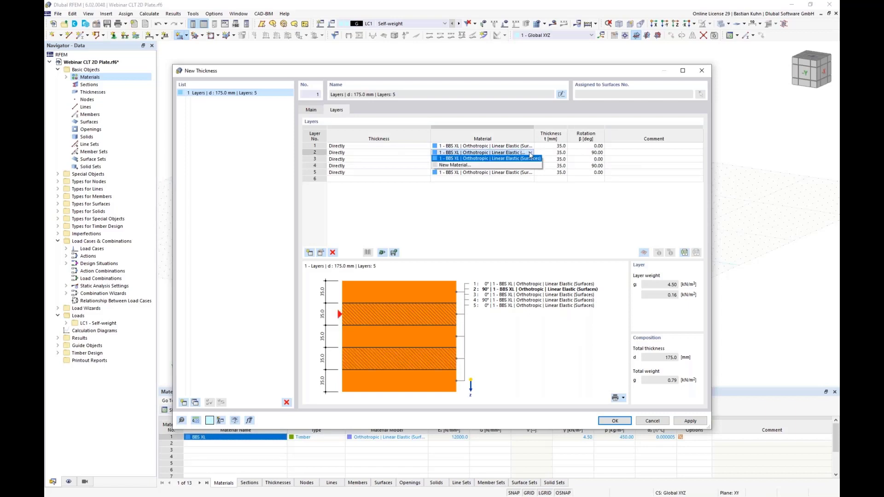
pyautogui.click(507, 165)
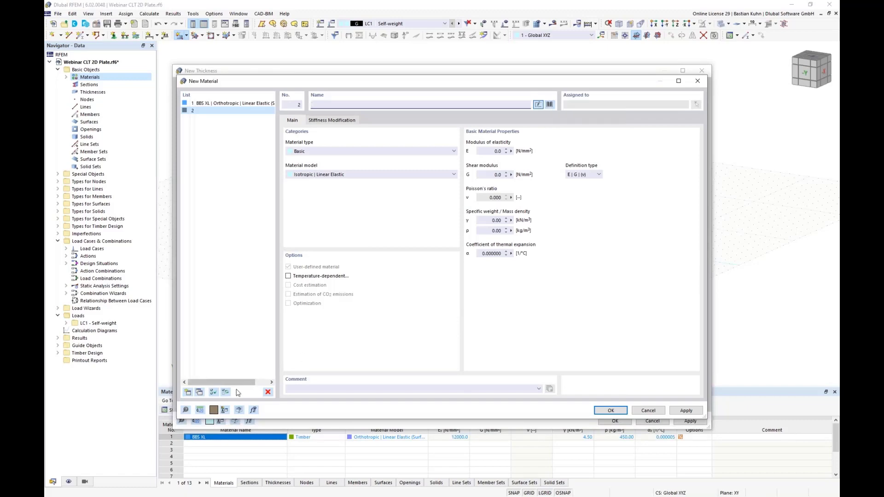
pyautogui.click(550, 104)
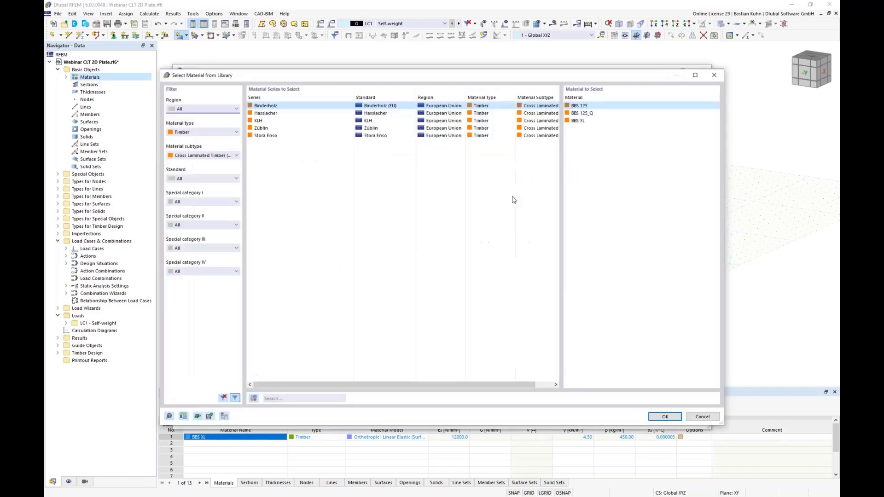
pyautogui.click(575, 121)
pyautogui.click(663, 417)
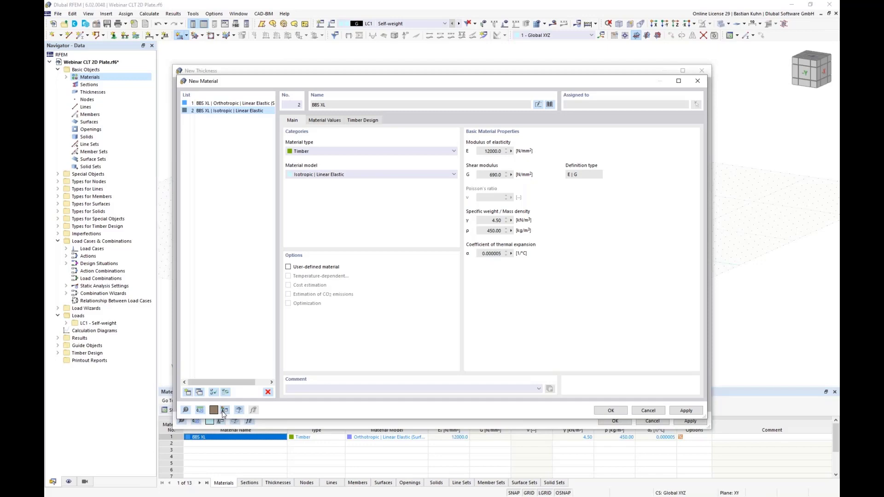
# Change the display colour of material No. 2 to red.
pyautogui.click(214, 410)
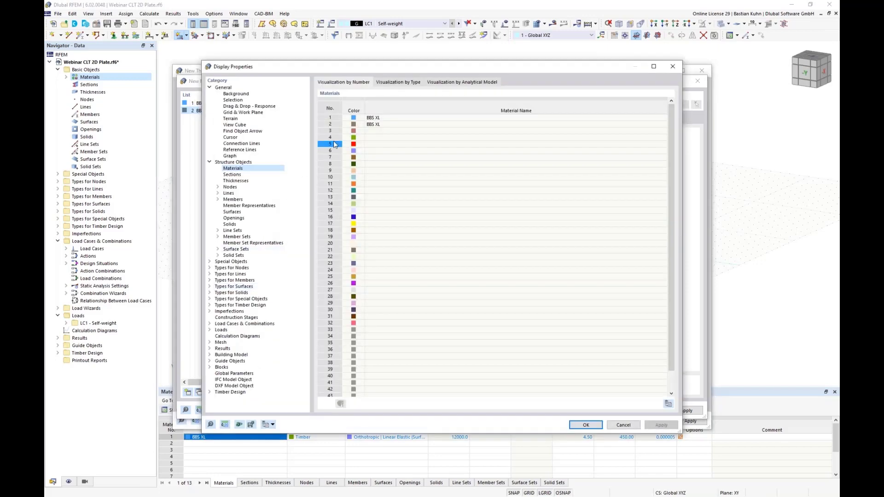
pyautogui.click(355, 128)
pyautogui.click(354, 125)
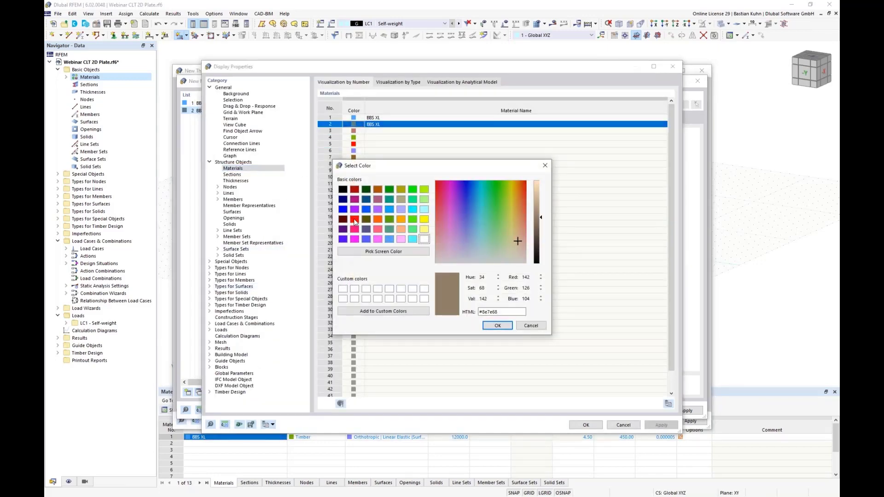
pyautogui.click(354, 218)
pyautogui.click(492, 327)
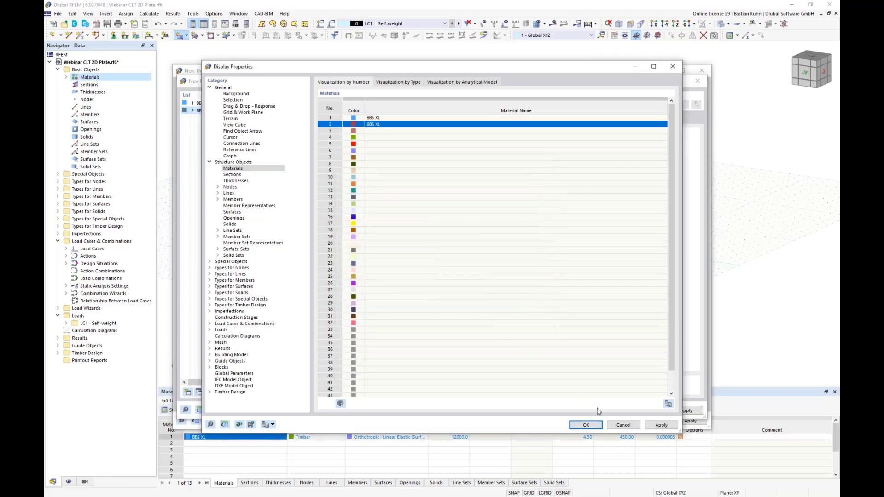
pyautogui.click(596, 428)
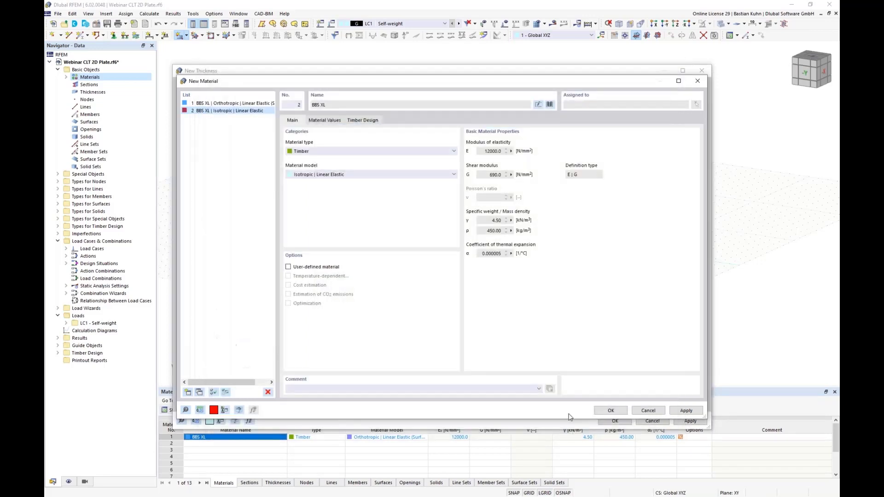
# Set the second material's model to Orthotropic | Linear Elastic (Surfaces), check its material values and accept it.
pyautogui.click(423, 179)
pyautogui.click(419, 188)
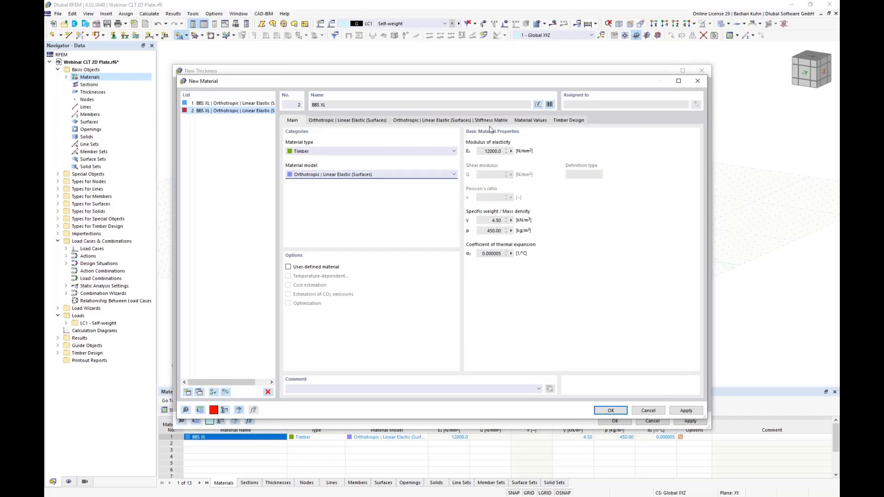
pyautogui.click(513, 122)
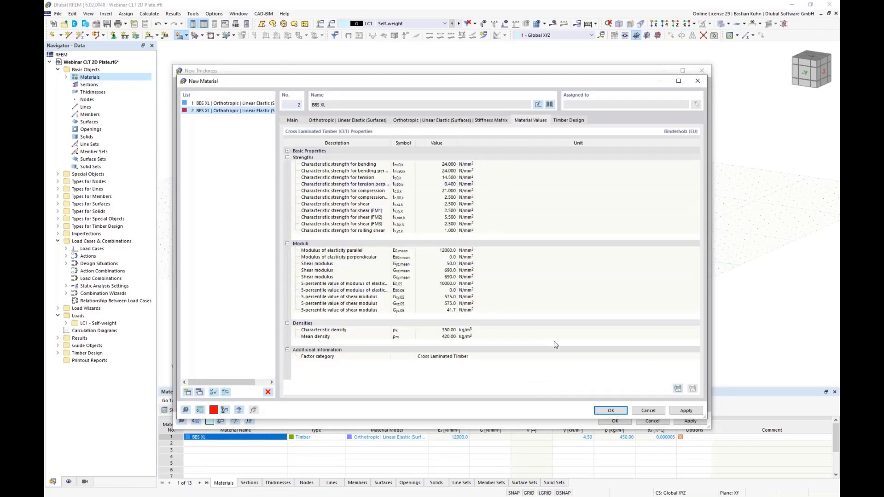
pyautogui.click(612, 411)
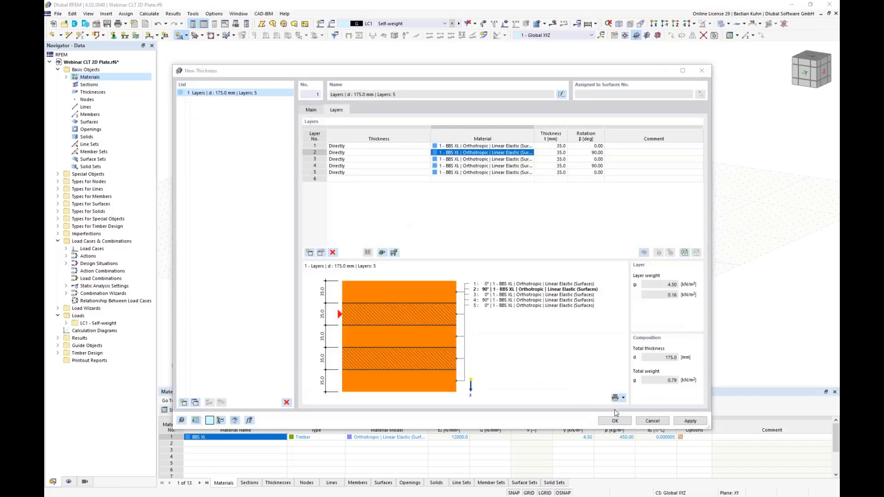
# Assign material No. 2, the red BBS XL, to layer 4.
pyautogui.click(504, 166)
pyautogui.click(530, 166)
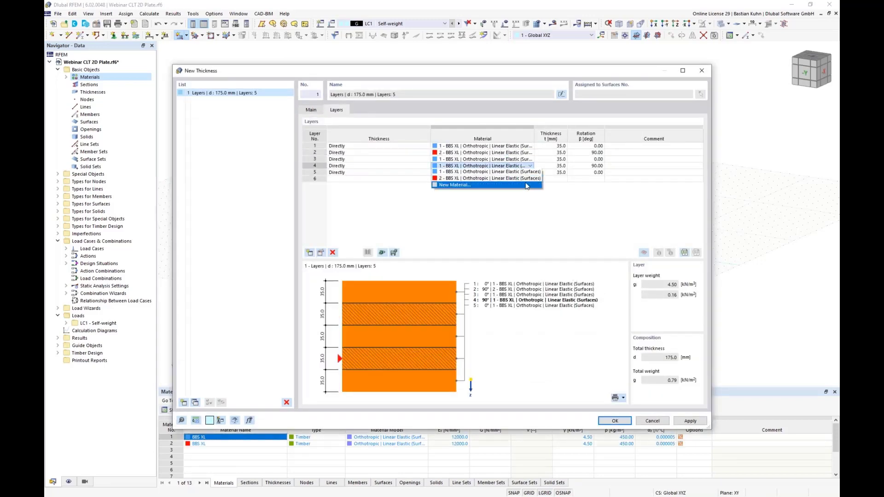
pyautogui.click(460, 179)
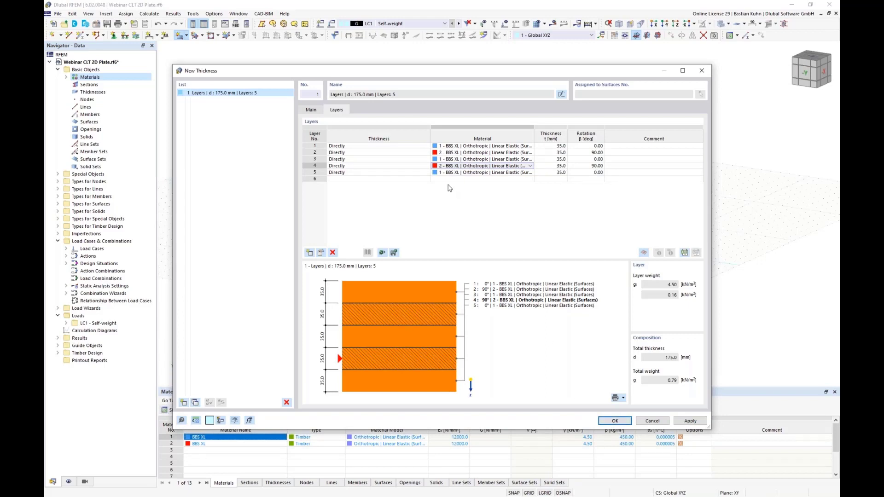
# Save the layer composition as a template named "Webinar CLT" and check the list of saved templates.
pyautogui.click(395, 253)
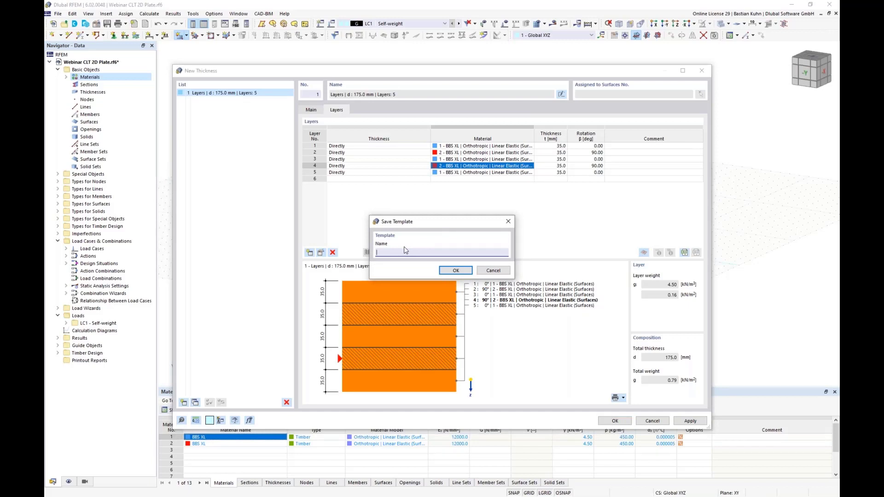
pyautogui.write('Webinar CLT')
pyautogui.click(456, 270)
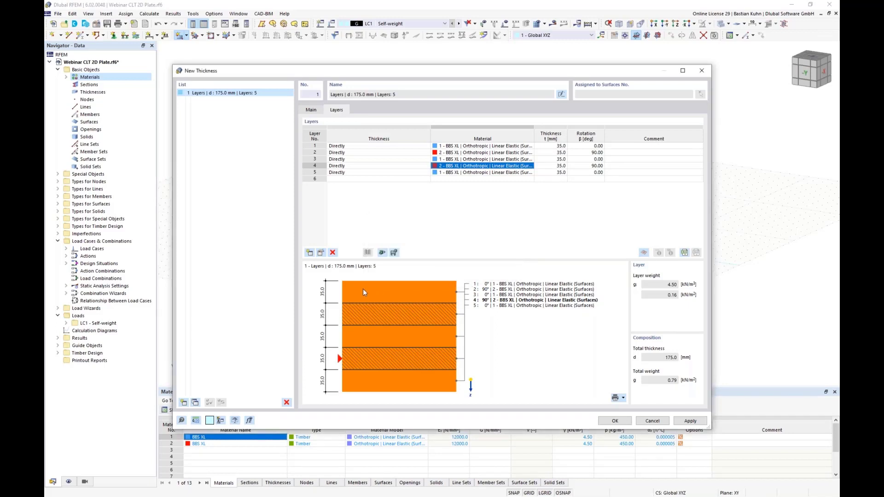
pyautogui.click(382, 252)
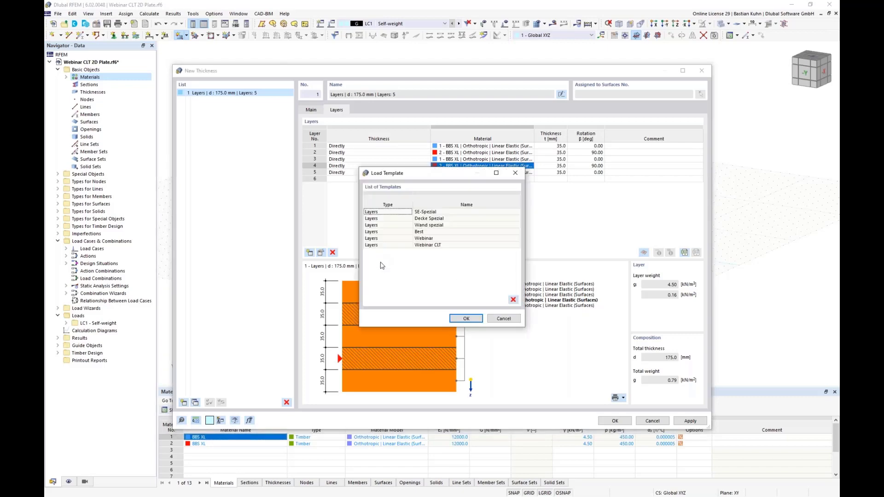
pyautogui.click(506, 319)
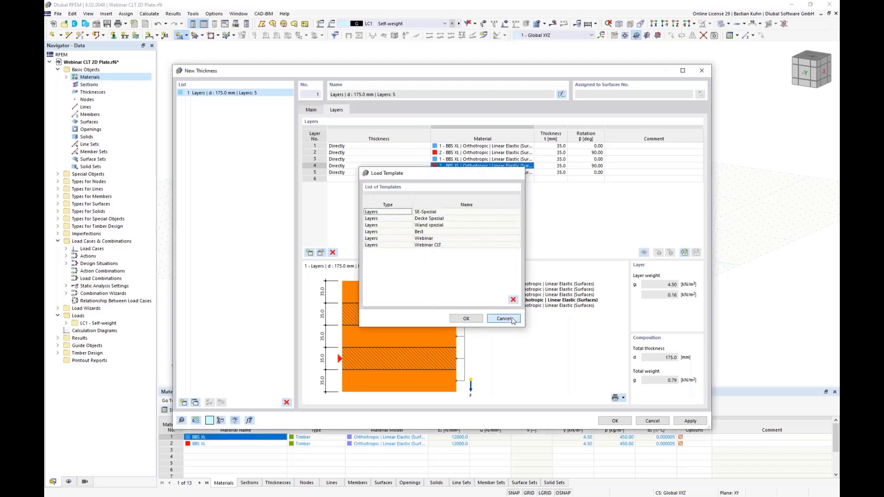
# Activate stiffness reduction for the layered thickness and open its settings.
pyautogui.click(312, 111)
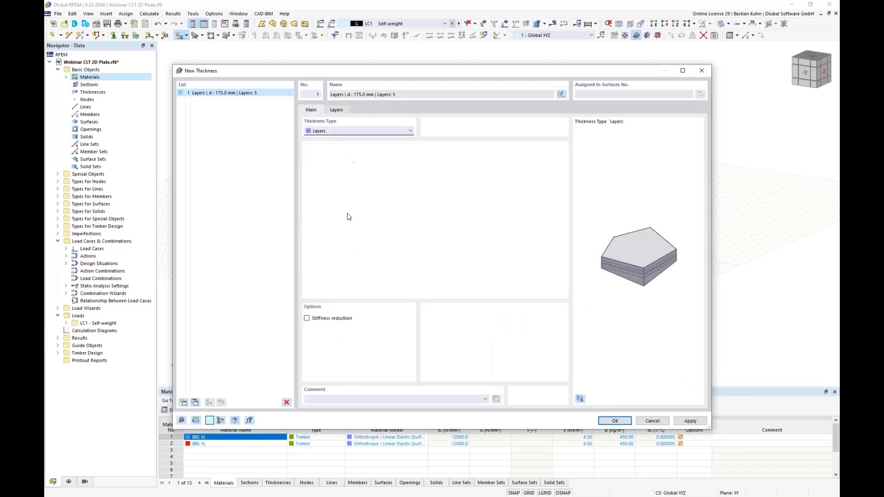
pyautogui.click(306, 318)
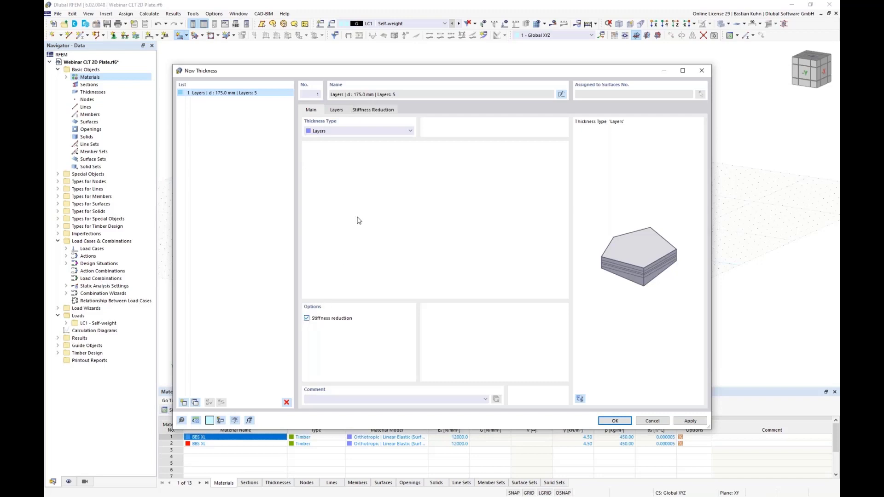
pyautogui.click(382, 111)
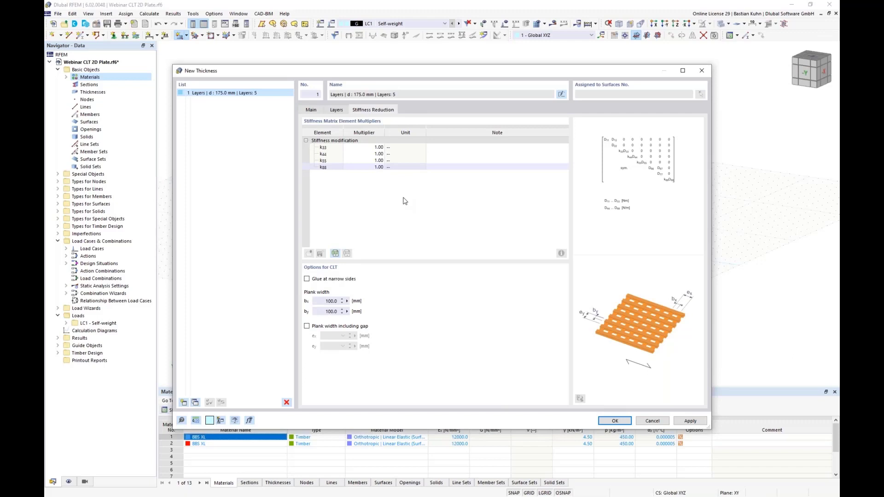
# Set the stiffness matrix multipliers to 0.67 for k33 and 0.50 for k88.
pyautogui.click(368, 147)
pyautogui.write('0,67')
pyautogui.click(369, 166)
pyautogui.write('0,5')
pyautogui.click(361, 147)
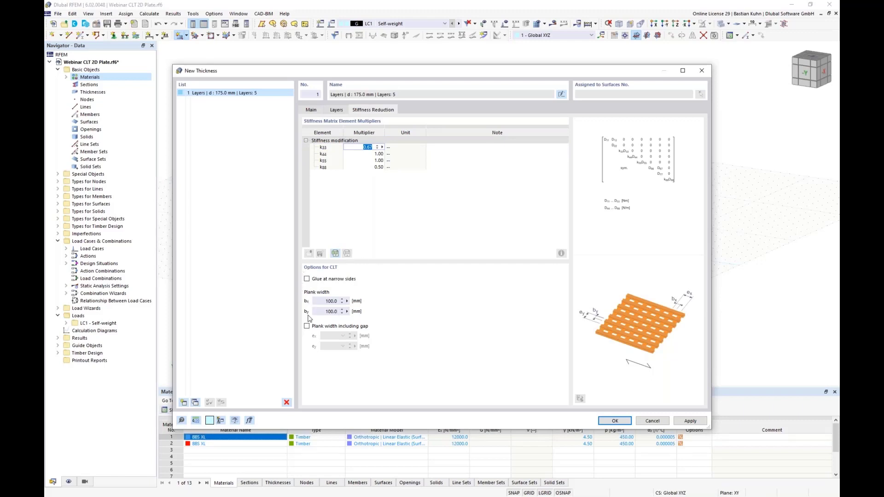
# Enable the CLT option for glue at narrow sides and accept the new thickness.
pyautogui.click(306, 279)
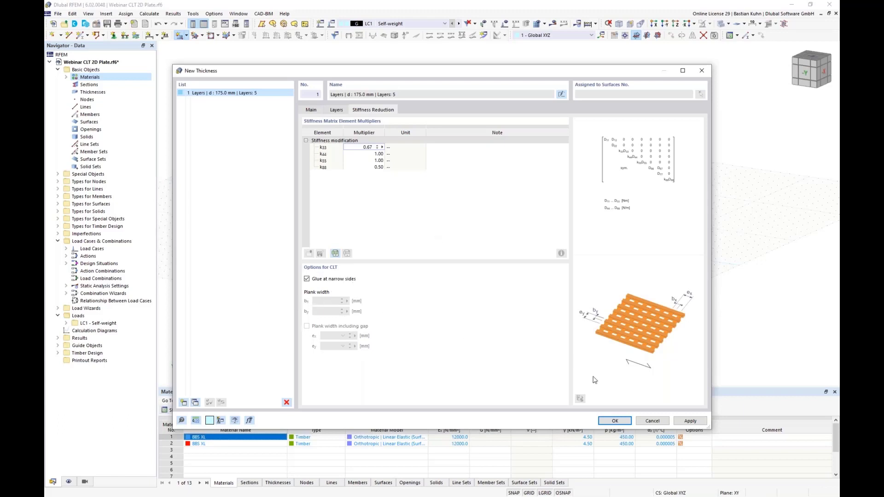
pyautogui.click(614, 421)
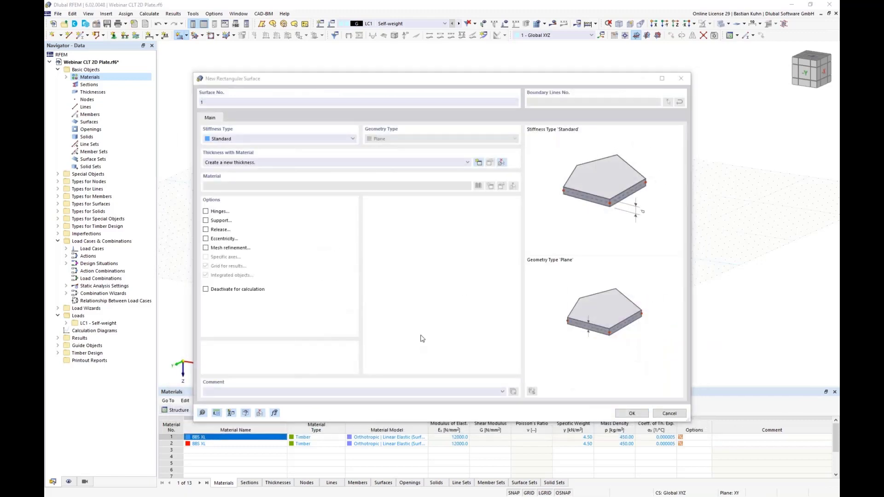
# Create a rectangular standard surface with the new thickness from the origin to X 55 m, Y 4 m.
pyautogui.click(628, 415)
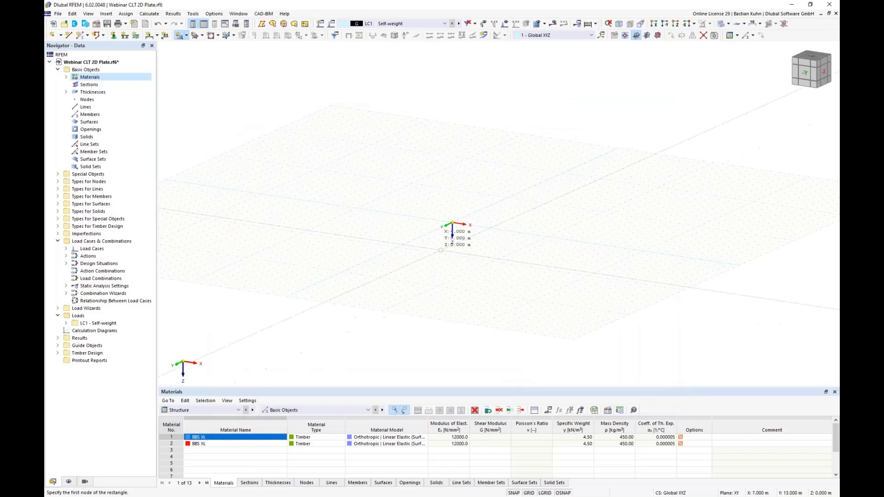
pyautogui.scroll(5, 443, 230)
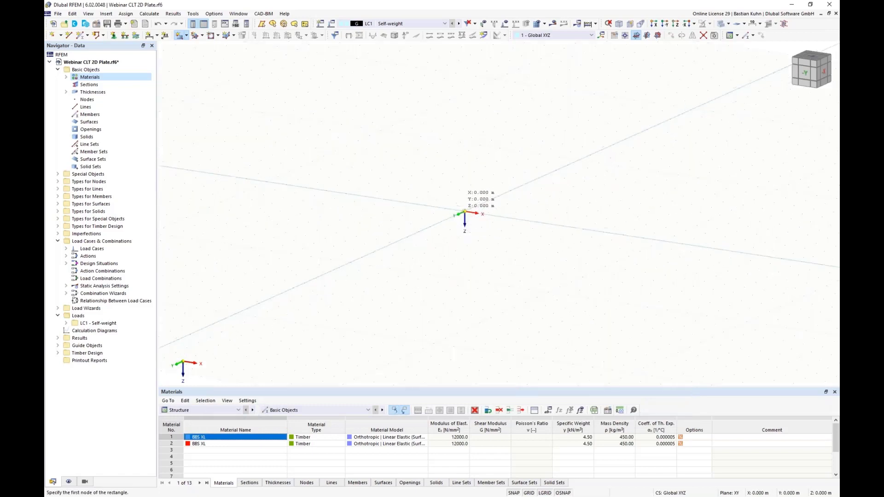
pyautogui.click(465, 213)
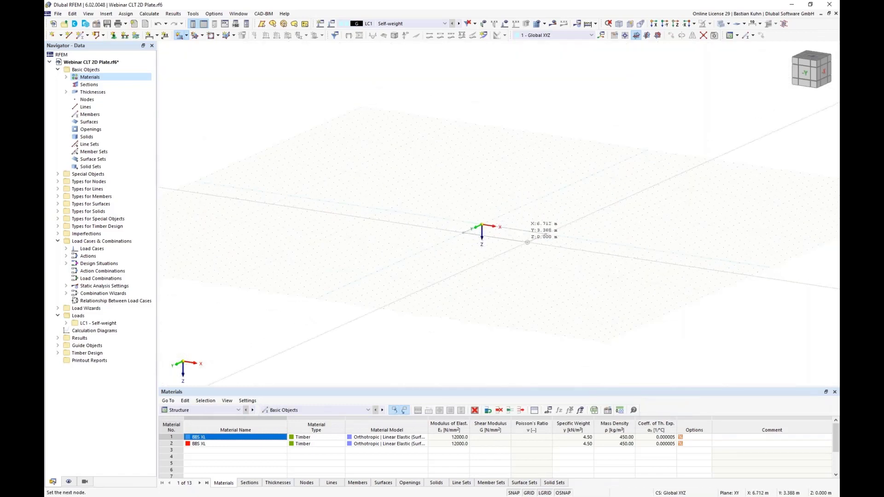
pyautogui.scroll(6, 497, 244)
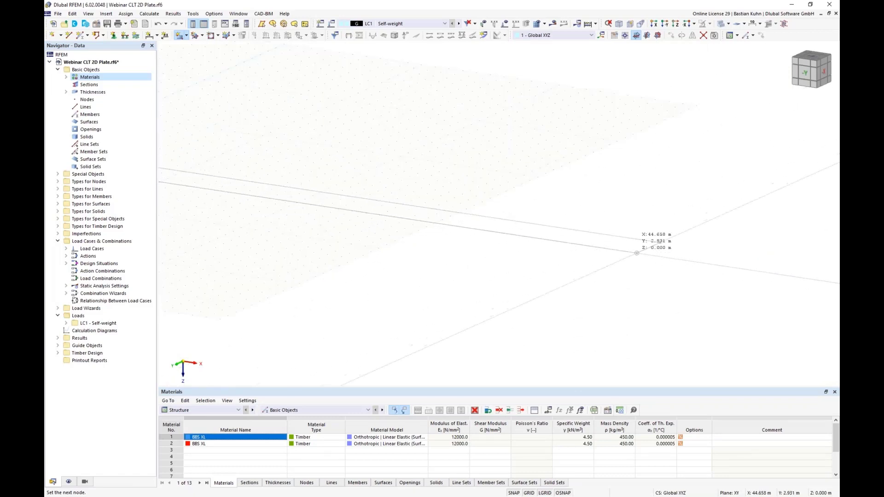
pyautogui.scroll(-2, 642, 249)
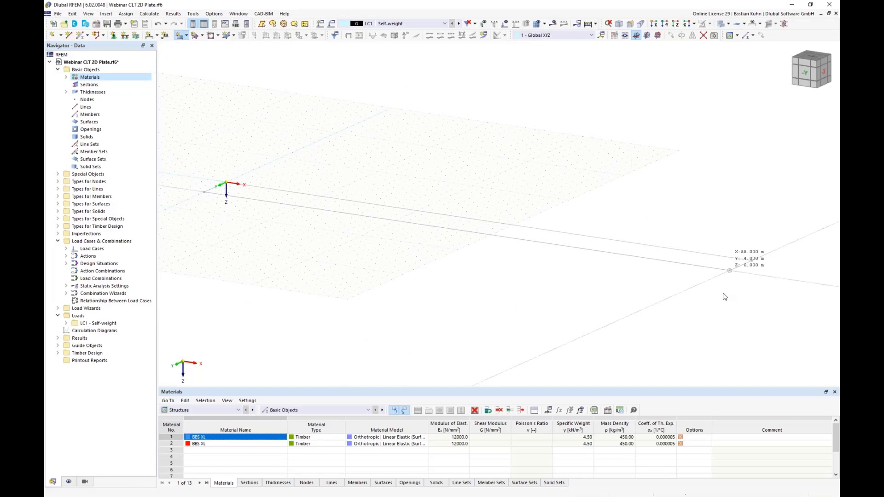
pyautogui.click(729, 270)
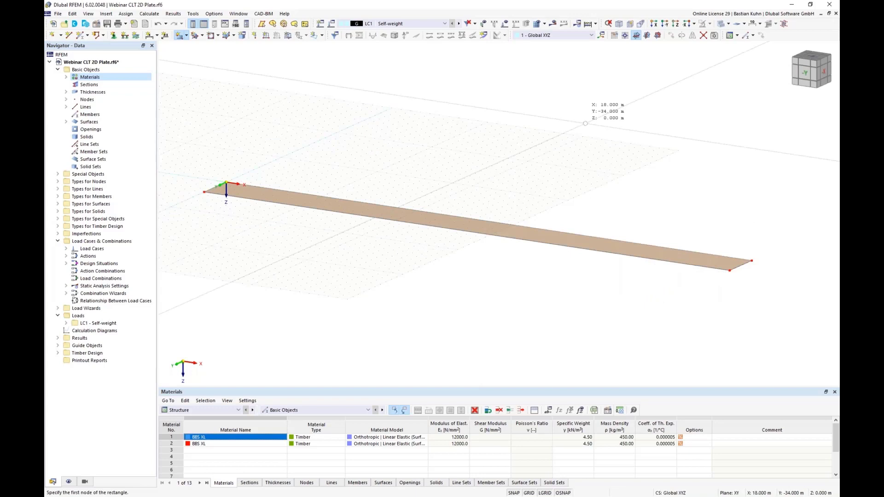
pyautogui.press('Escape')
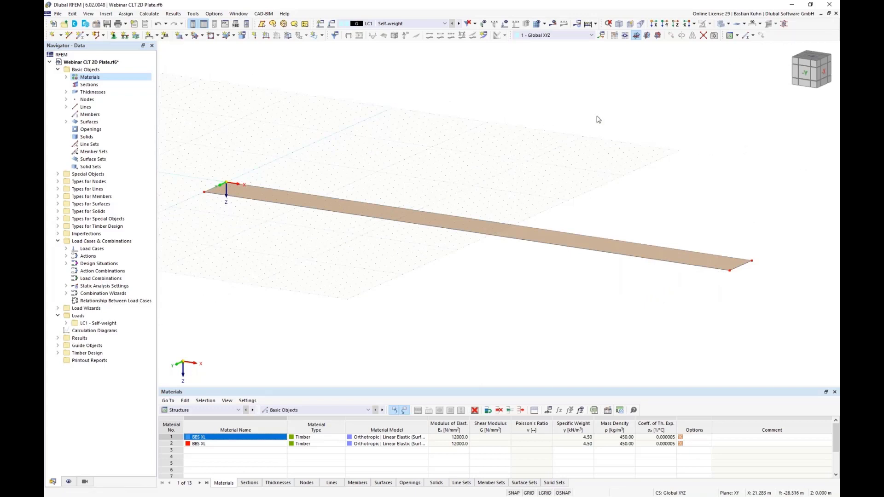
# In plan view, set the Y coordinate of both nodes on the plate's long edge away from the origin to 3.5 m.
pyautogui.click(674, 26)
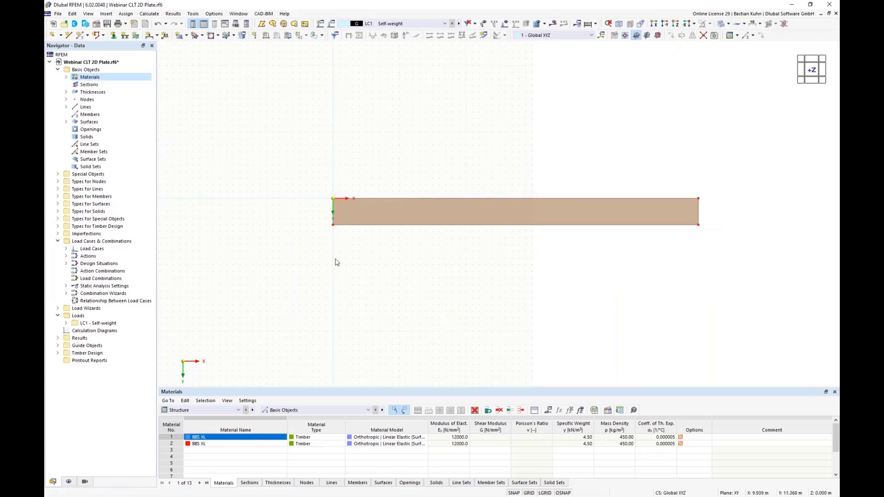
pyautogui.moveTo(317, 216); pyautogui.dragTo(719, 269)
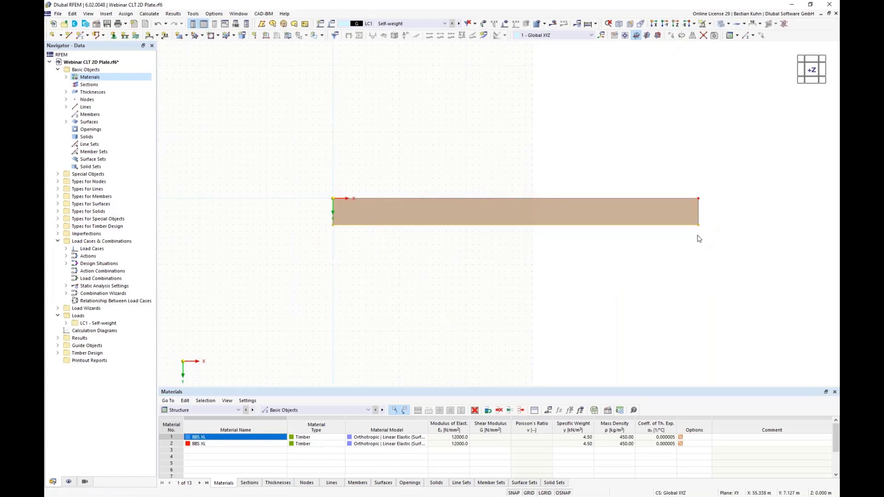
pyautogui.rightClick(699, 229)
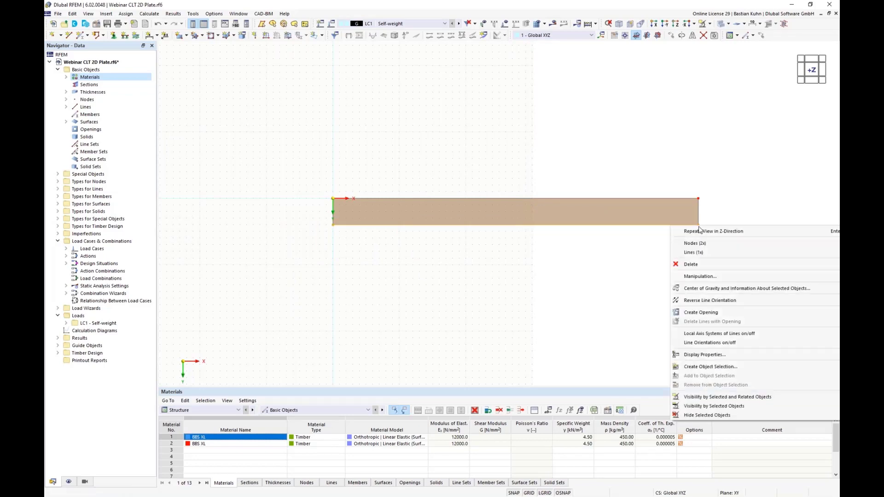
pyautogui.moveTo(699, 246)
pyautogui.click(659, 251)
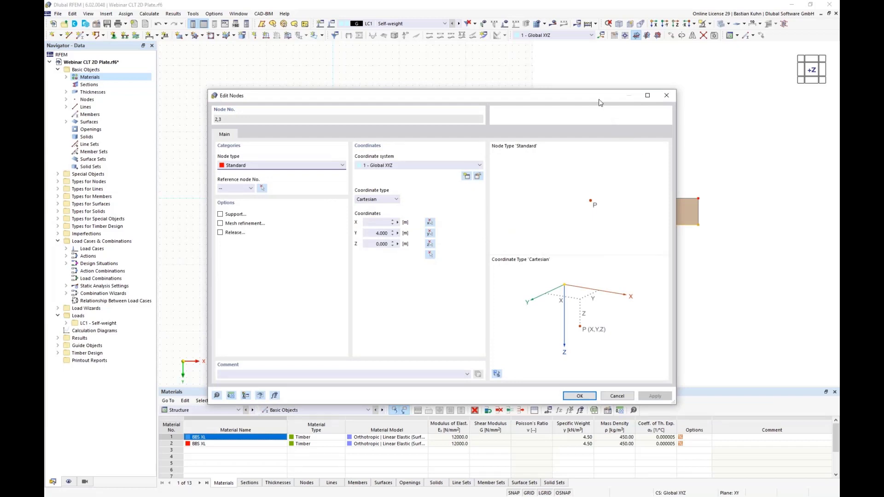
pyautogui.moveTo(593, 97); pyautogui.dragTo(601, 335)
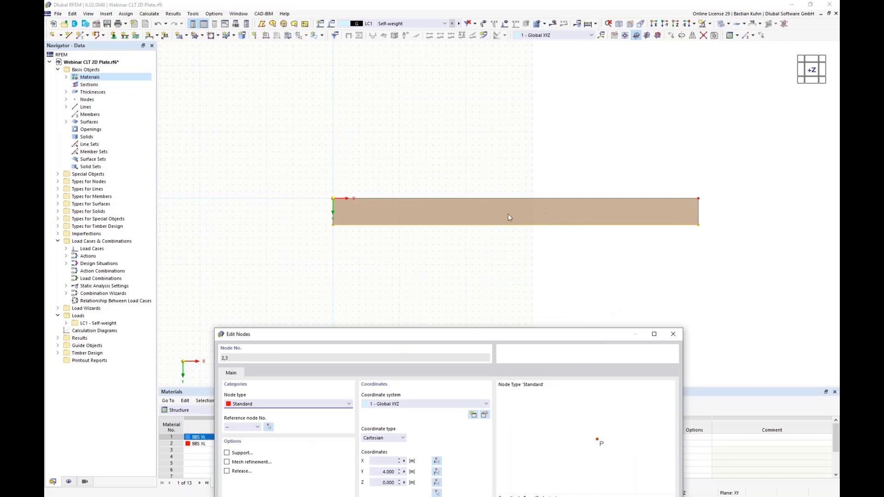
pyautogui.click(381, 472)
pyautogui.doubleClick(380, 472)
pyautogui.write('3,5')
pyautogui.moveTo(451, 337); pyautogui.dragTo(490, 131)
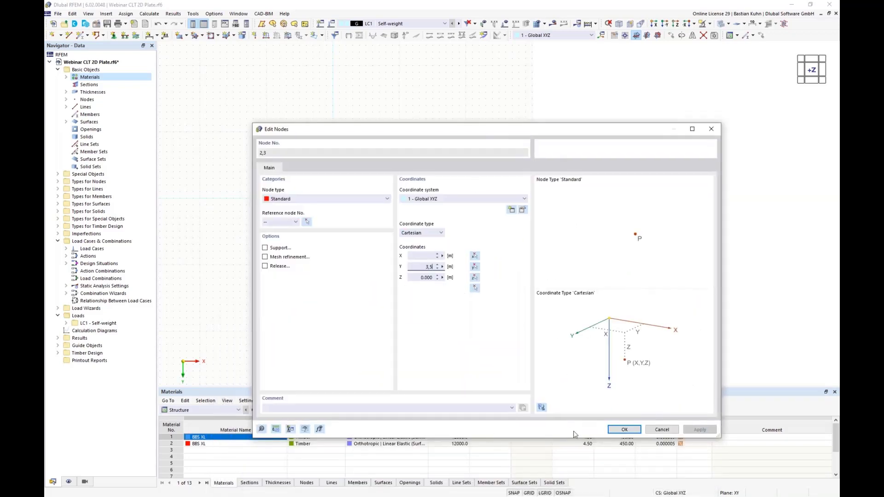
pyautogui.click(622, 430)
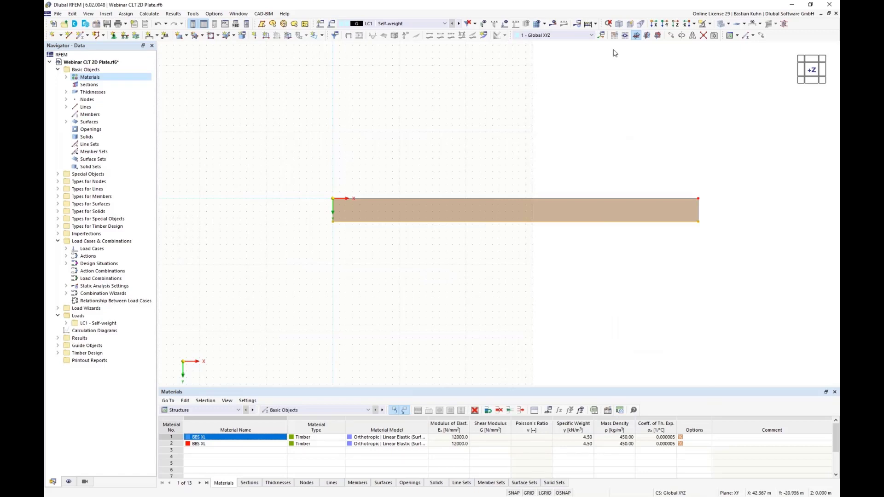
# Set the work plane's number of grid points to adapt dynamically to the model size.
pyautogui.click(614, 36)
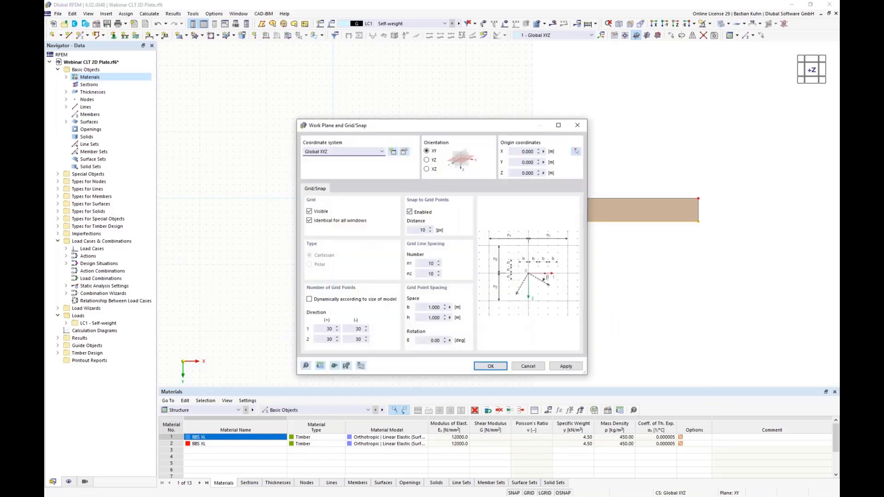
pyautogui.click(314, 300)
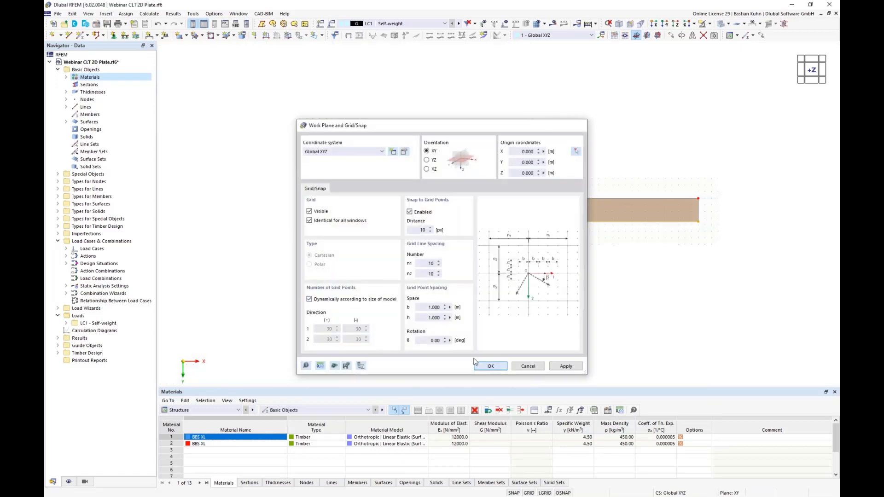
pyautogui.click(490, 366)
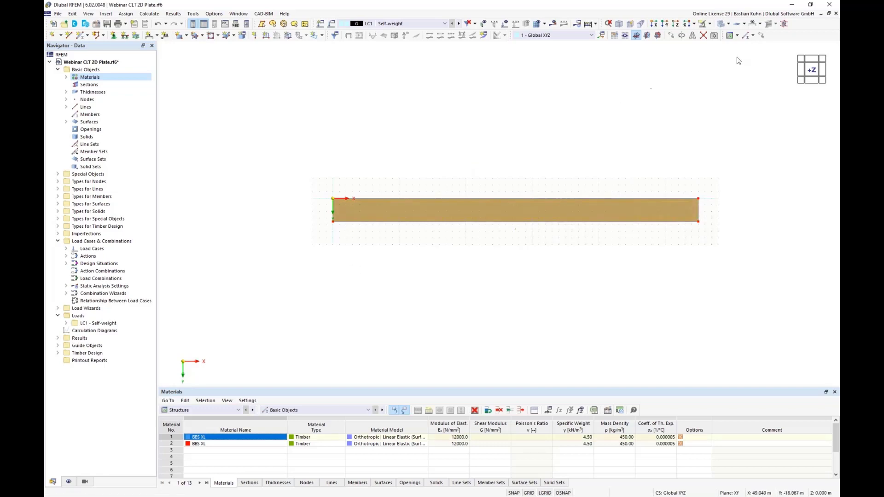
# Copy the plate three times with a displacement of 3.5 m in Y.
pyautogui.click(761, 36)
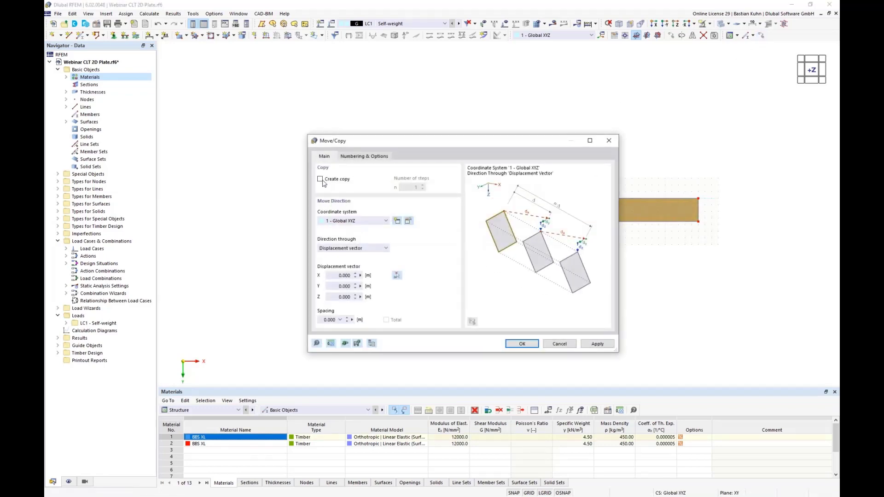
pyautogui.click(320, 179)
pyautogui.doubleClick(401, 188)
pyautogui.write('3')
pyautogui.doubleClick(331, 288)
pyautogui.write('3,5')
pyautogui.click(520, 344)
pyautogui.click(481, 339)
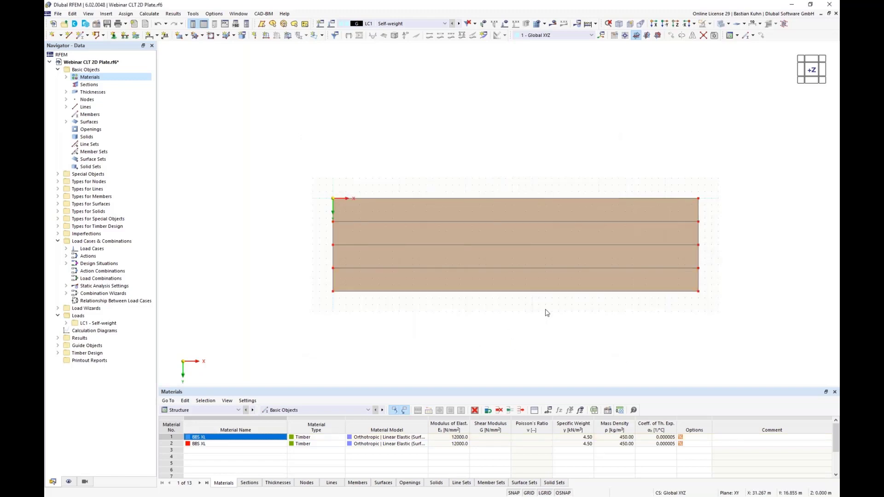
# Show the model in solid rendering and colour the surfaces by their material.
pyautogui.moveTo(569, 322); pyautogui.dragTo(502, 186, button='middle')
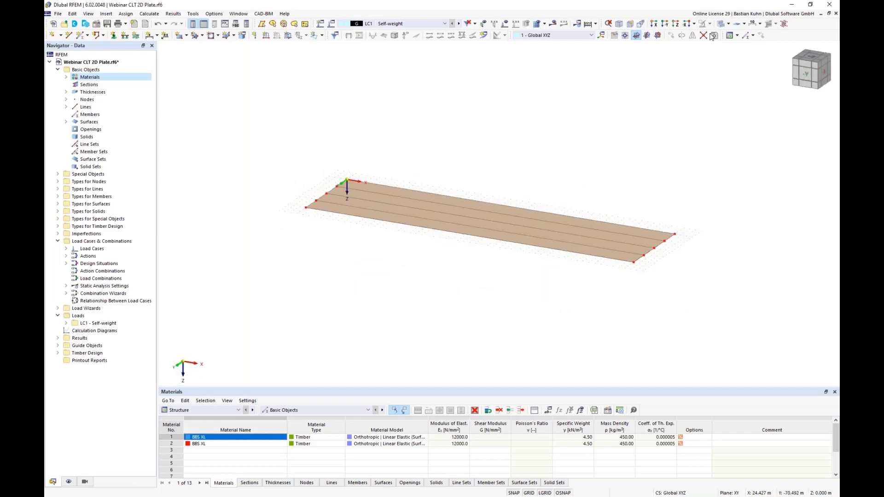
pyautogui.click(721, 24)
pyautogui.click(721, 24)
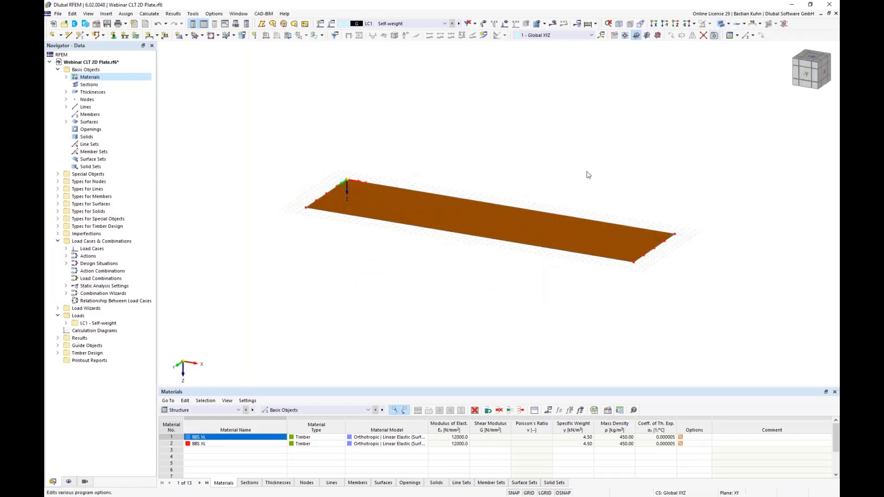
pyautogui.click(69, 482)
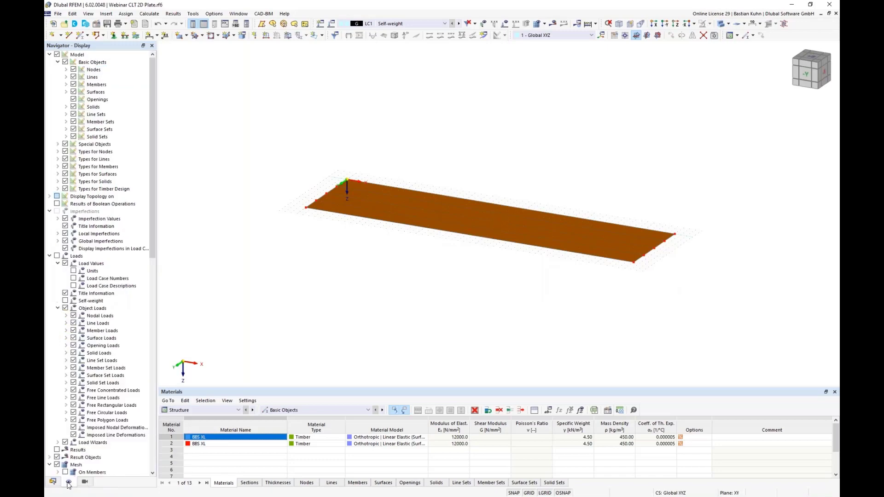
pyautogui.scroll(-10, 125, 310)
pyautogui.scroll(-11, 124, 311)
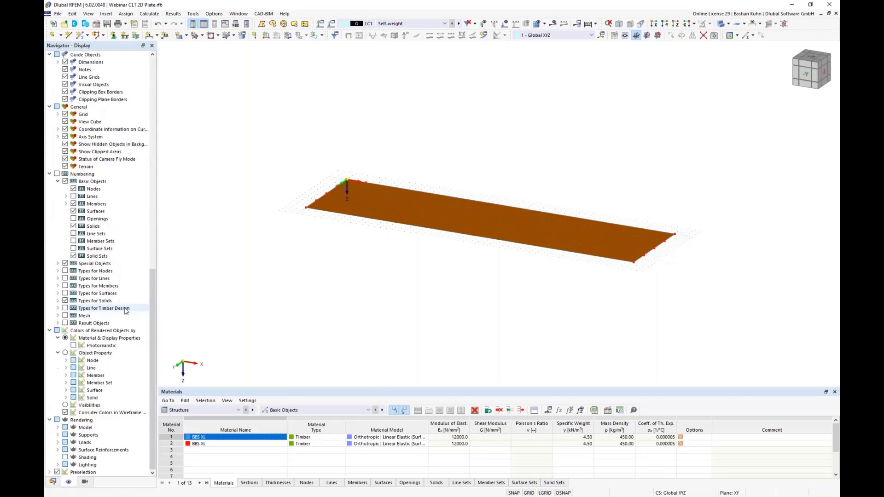
pyautogui.click(66, 390)
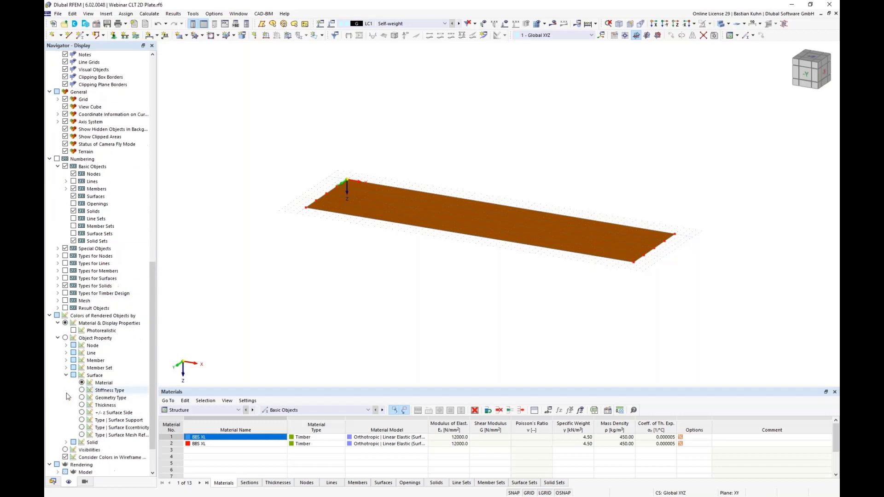
pyautogui.click(81, 338)
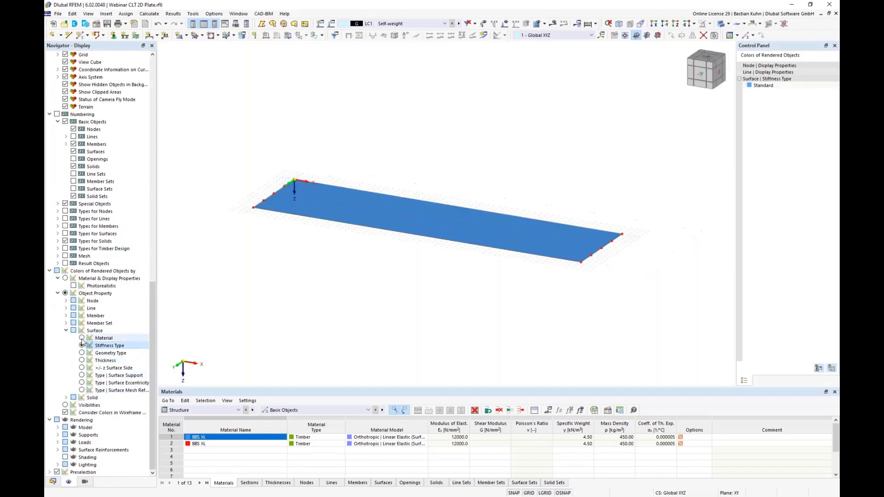
# Render the surfaces as filled including thickness and examine the layer build-up at the plate corner.
pyautogui.scroll(2, 597, 261)
pyautogui.scroll(2, 597, 261)
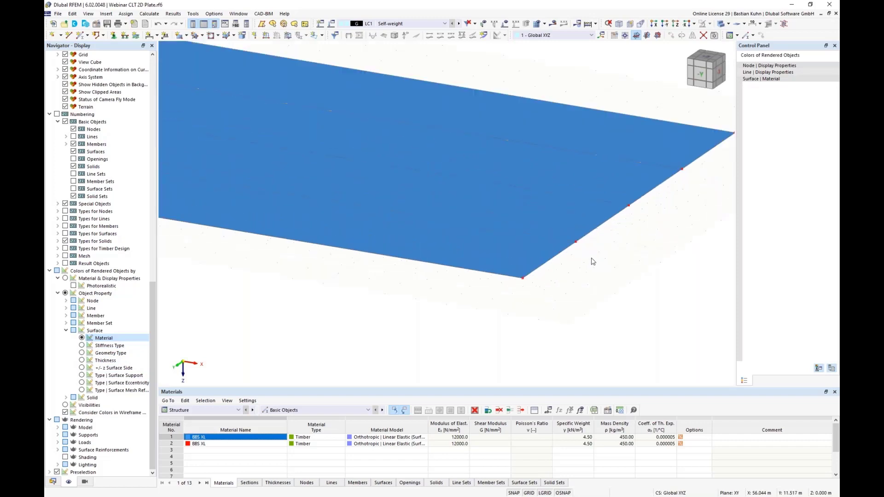
pyautogui.click(57, 427)
pyautogui.click(65, 428)
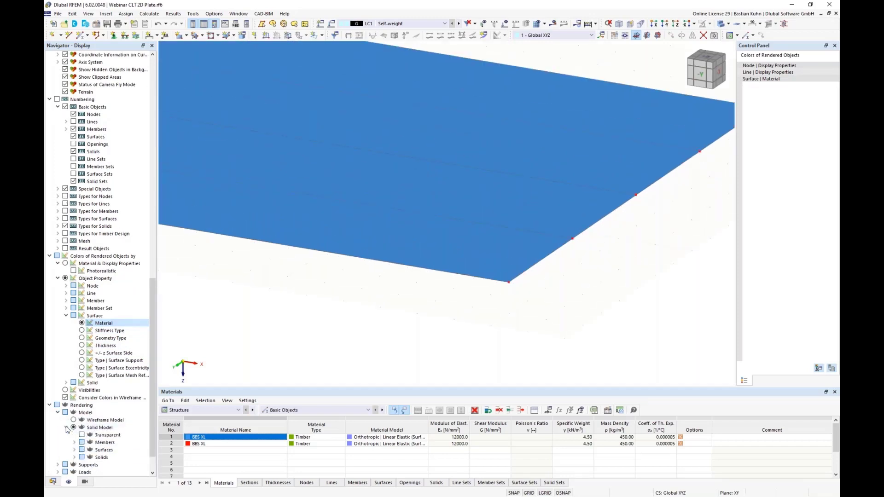
pyautogui.click(74, 420)
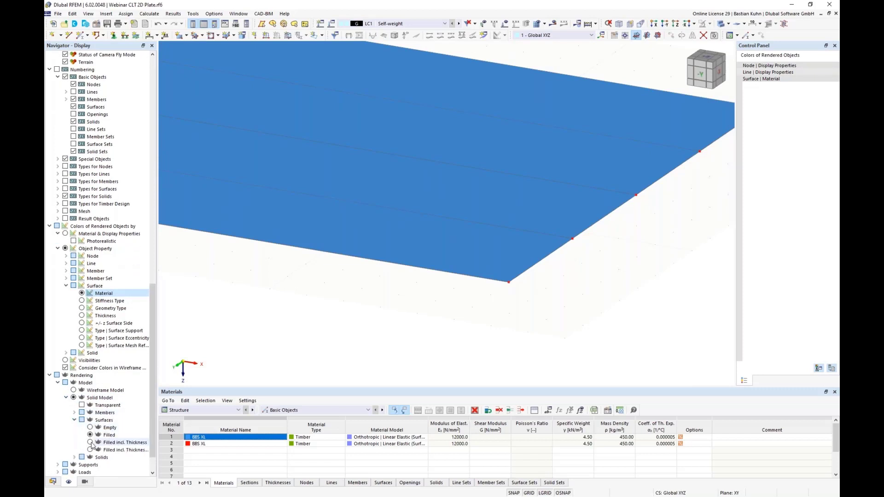
pyautogui.click(90, 443)
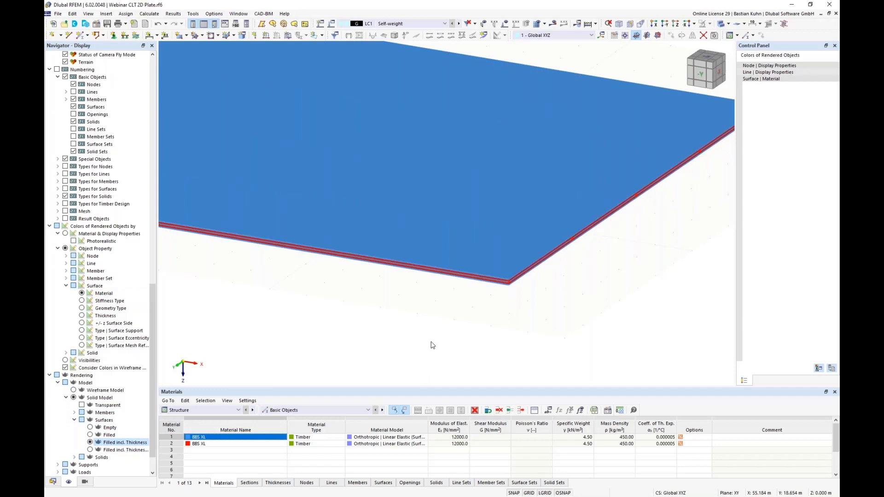
pyautogui.scroll(3, 517, 291)
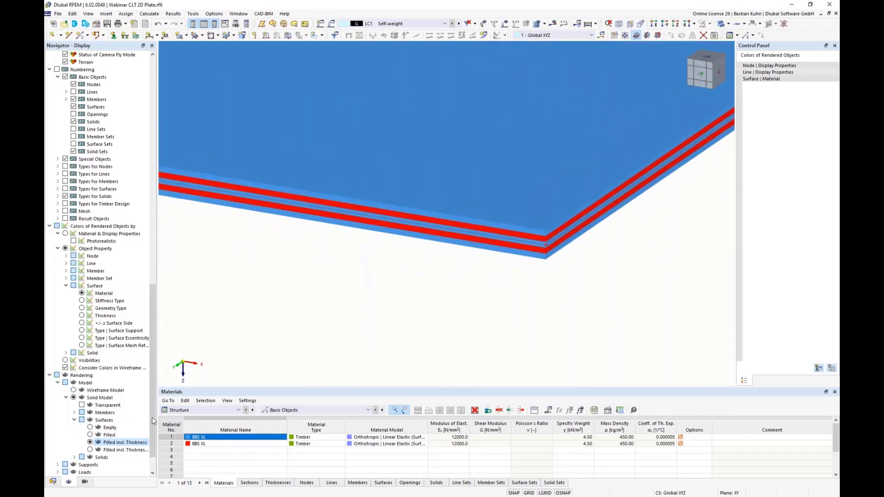
# Display the surfaces' layer directions in plan view and switch the model to a transparent rendering.
pyautogui.moveTo(151, 370); pyautogui.dragTo(151, 143)
pyautogui.scroll(-5, 269, 292)
pyautogui.moveTo(268, 292); pyautogui.dragTo(621, 263, button='middle')
pyautogui.click(675, 24)
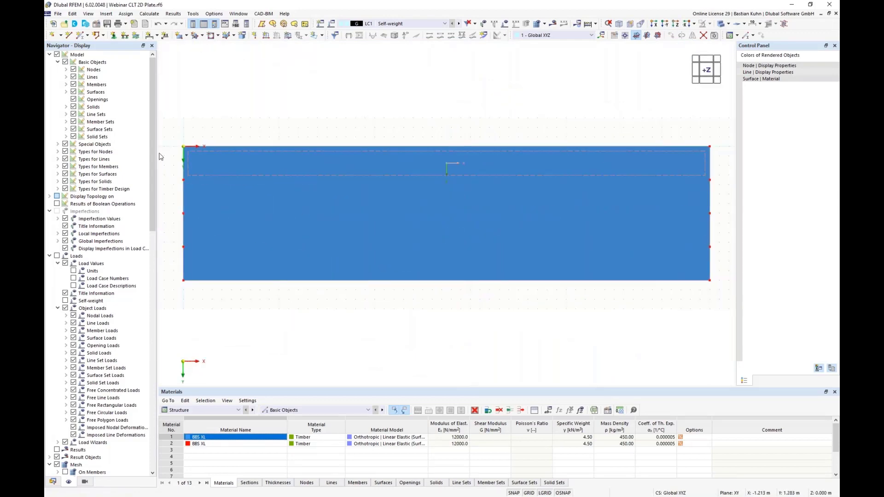
pyautogui.click(58, 175)
pyautogui.click(66, 92)
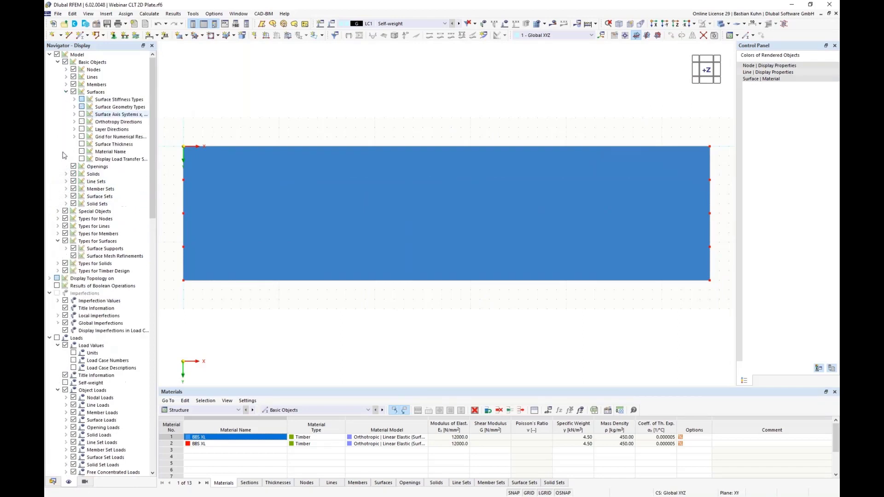
pyautogui.click(82, 122)
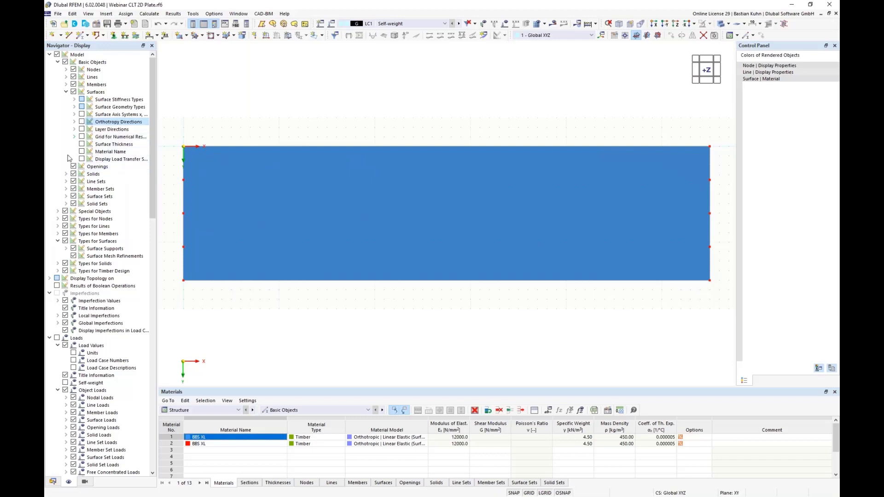
pyautogui.click(82, 129)
pyautogui.click(74, 129)
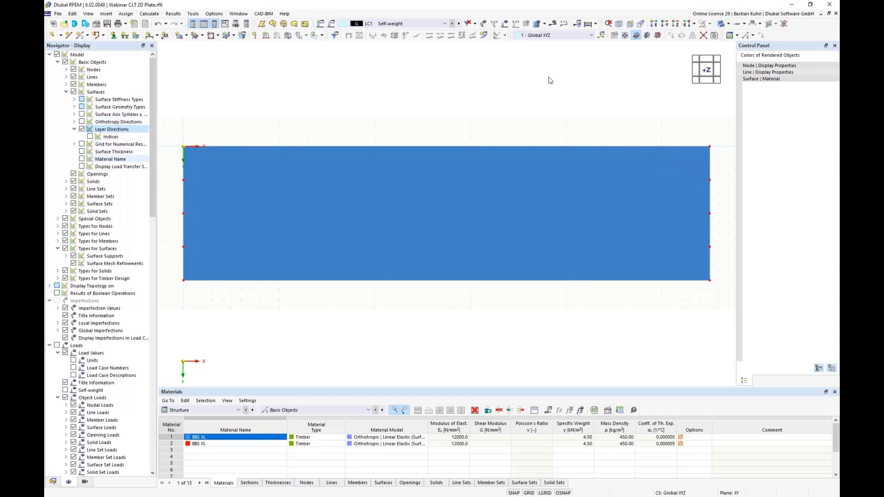
pyautogui.click(721, 23)
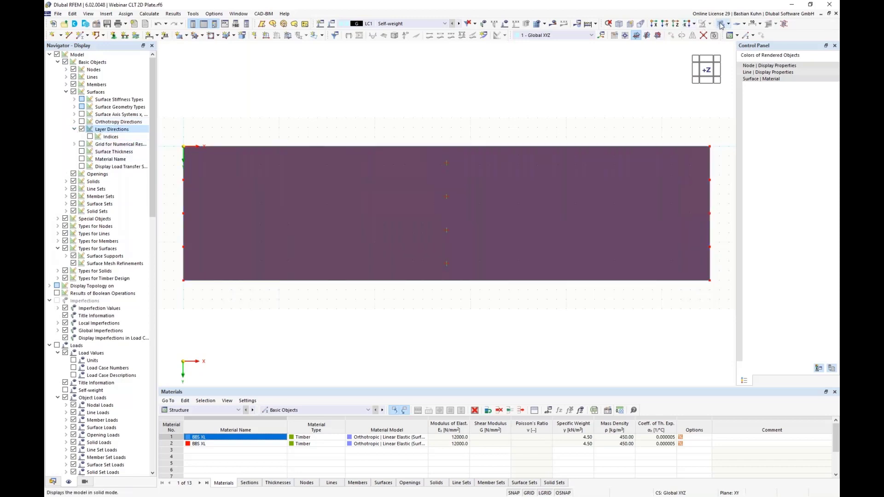
# Switch the model to wireframe and turn on the indices of the surface layer directions.
pyautogui.click(720, 24)
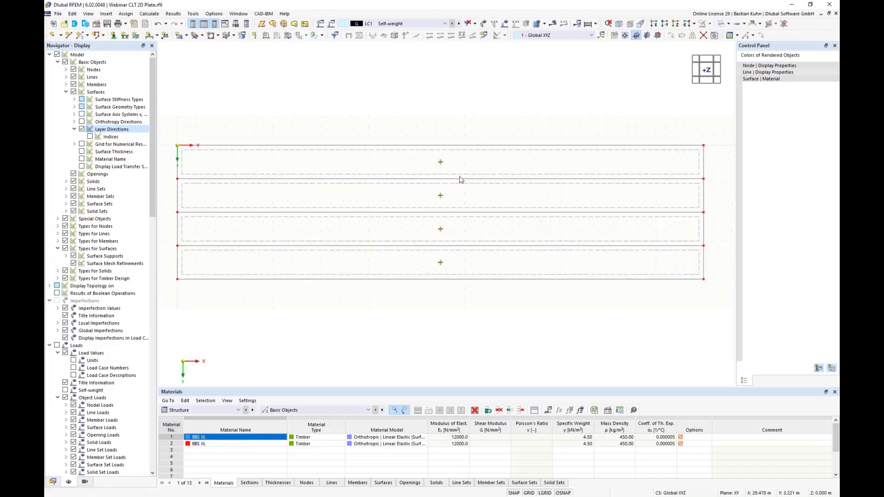
pyautogui.keyDown('ctrl'); pyautogui.moveTo(474, 209); pyautogui.dragTo(434, 198, button='middle'); pyautogui.keyUp('ctrl')
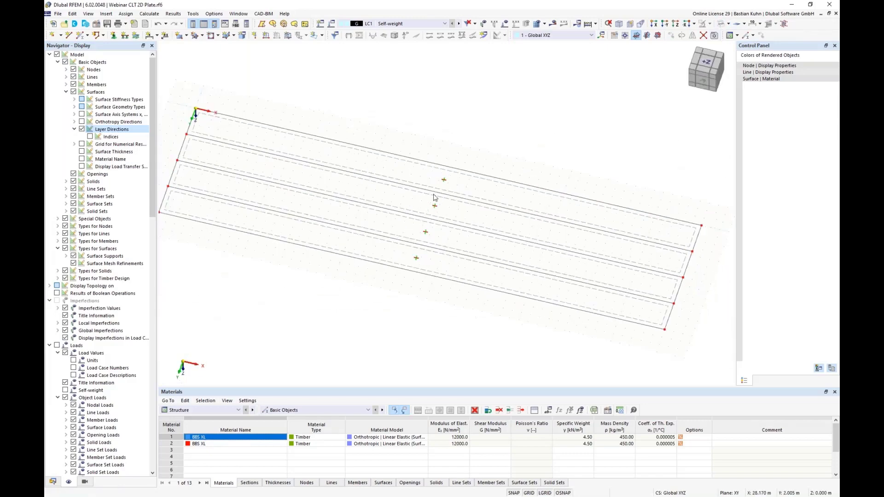
pyautogui.scroll(5, 434, 198)
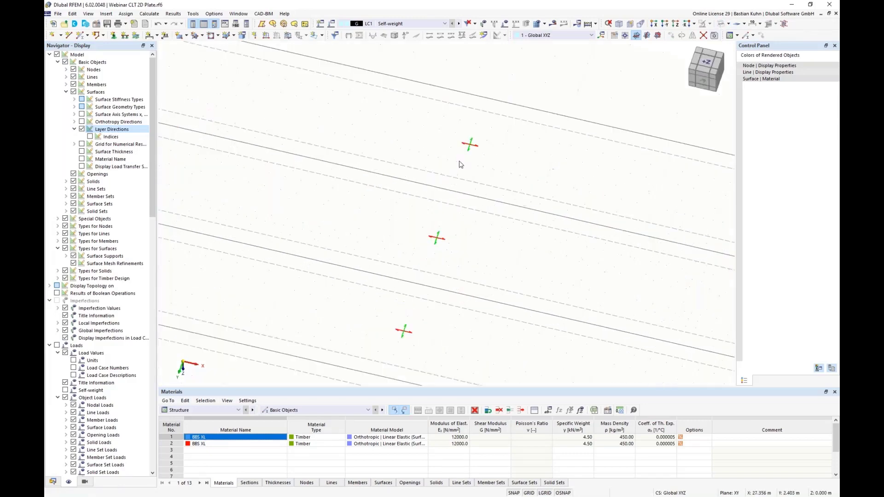
pyautogui.click(90, 137)
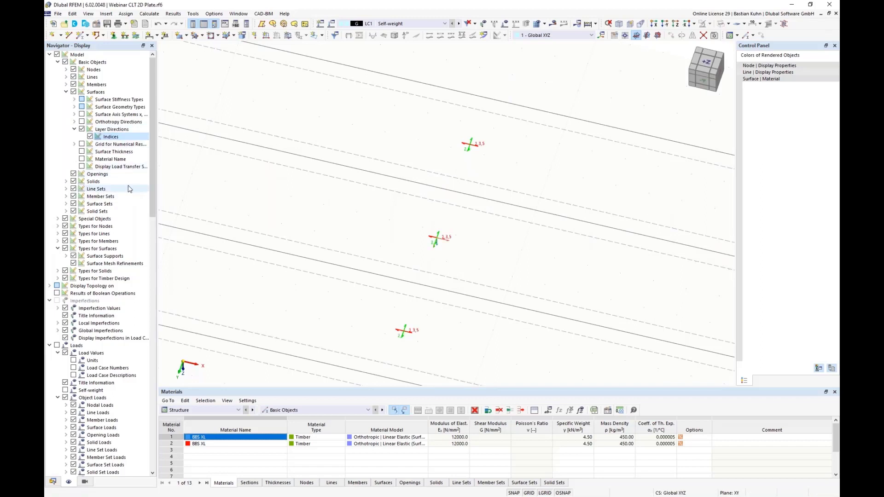
# Examine the layer direction indices at the plate centres, return to plan view and hide the layer directions.
pyautogui.scroll(4, 494, 150)
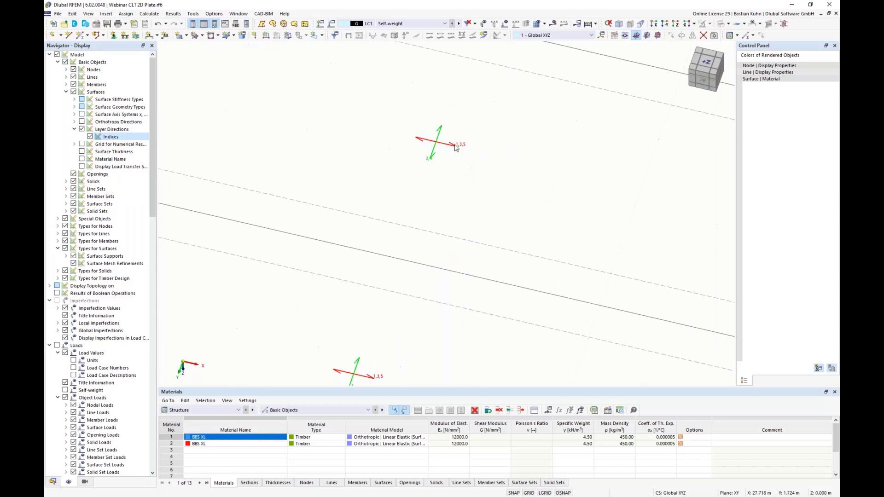
pyautogui.scroll(-1, 447, 168)
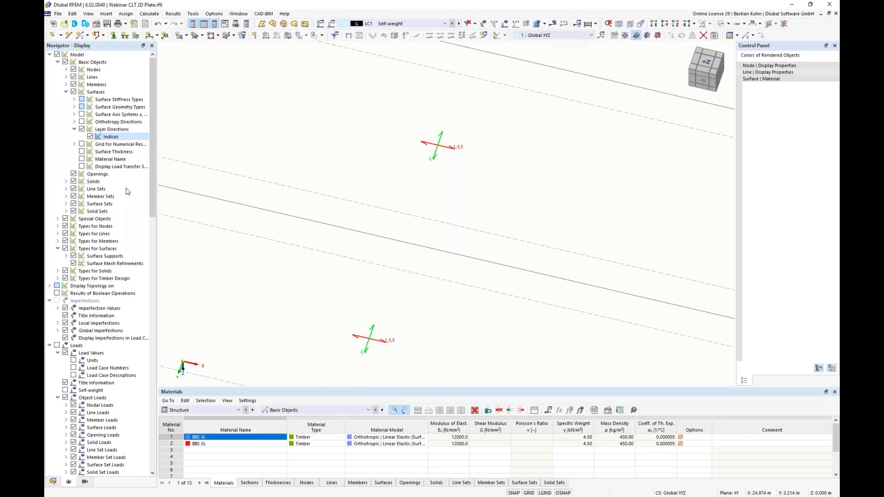
pyautogui.scroll(5, 420, 178)
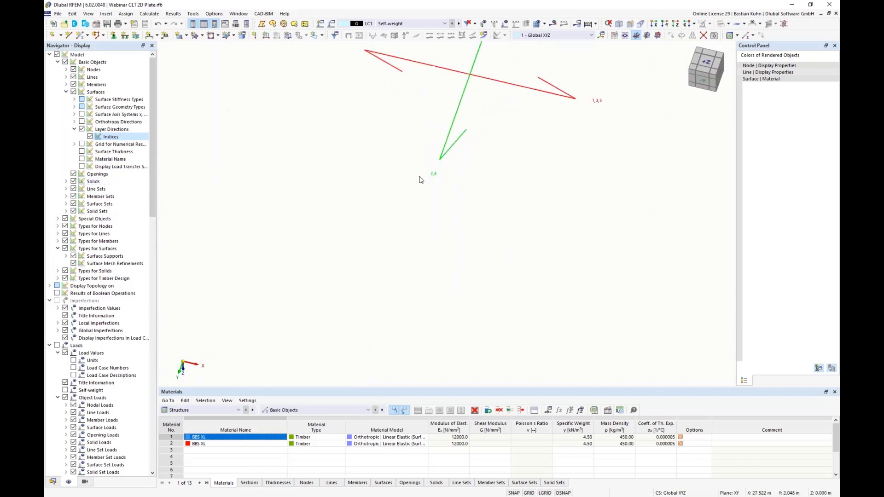
pyautogui.scroll(-8, 420, 179)
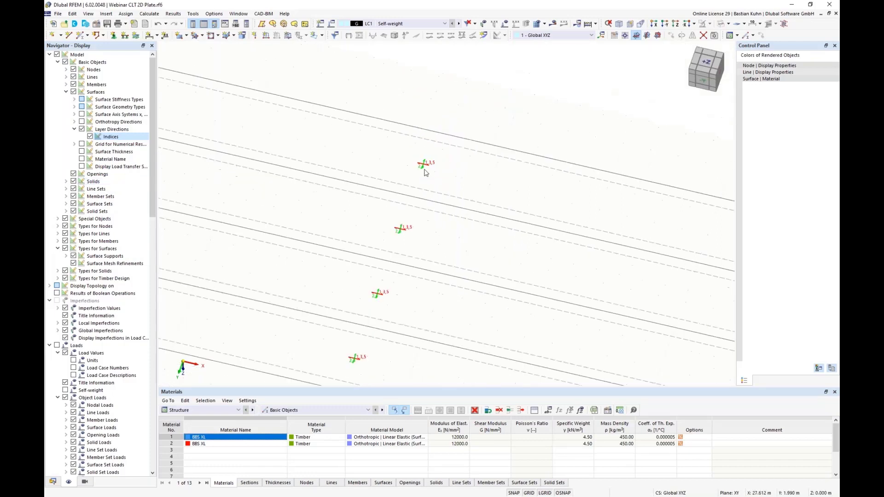
pyautogui.scroll(-2, 425, 172)
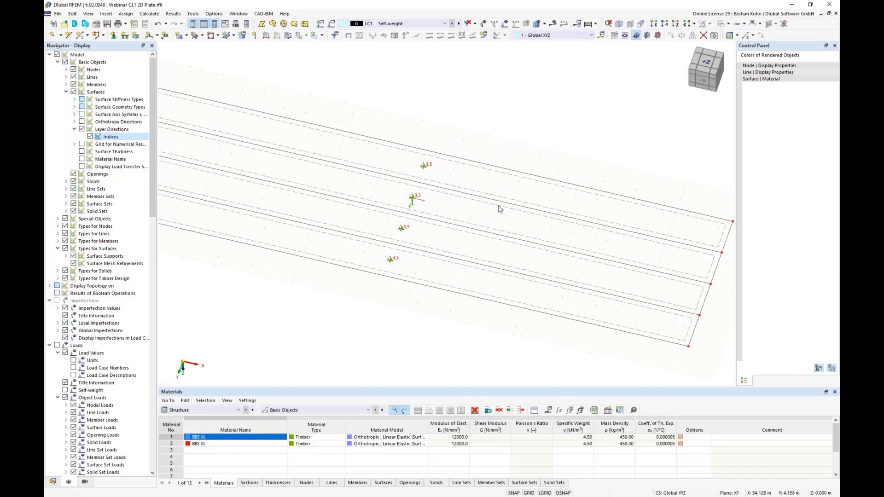
pyautogui.scroll(-2, 467, 184)
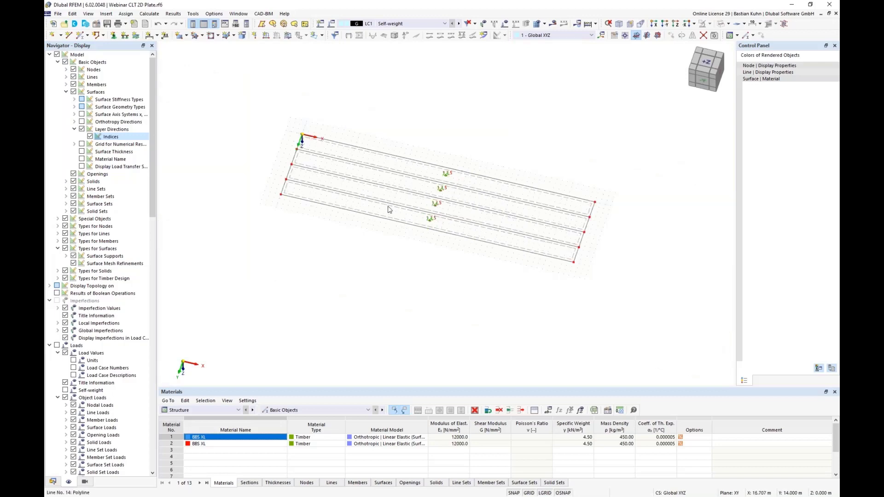
pyautogui.click(672, 27)
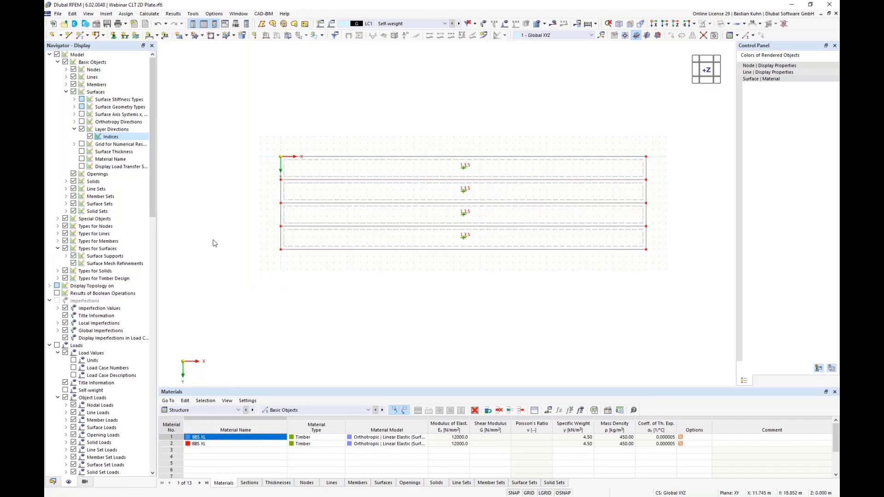
pyautogui.click(82, 129)
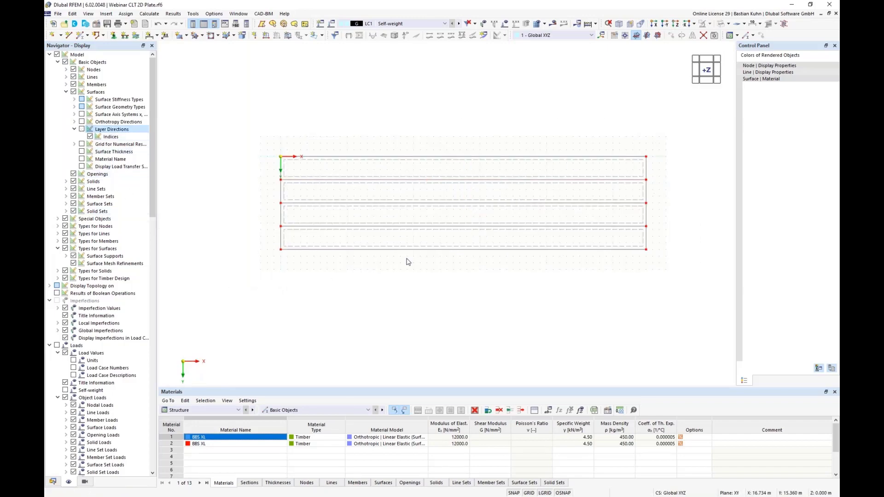
# Divide the two long edge lines of the lowest plate using 3 intermediate nodes each.
pyautogui.rightClick(422, 227)
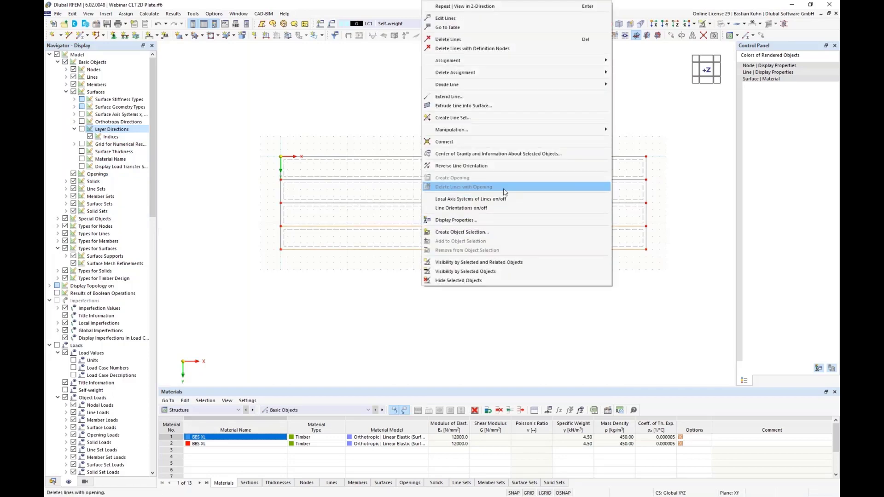
pyautogui.moveTo(543, 84)
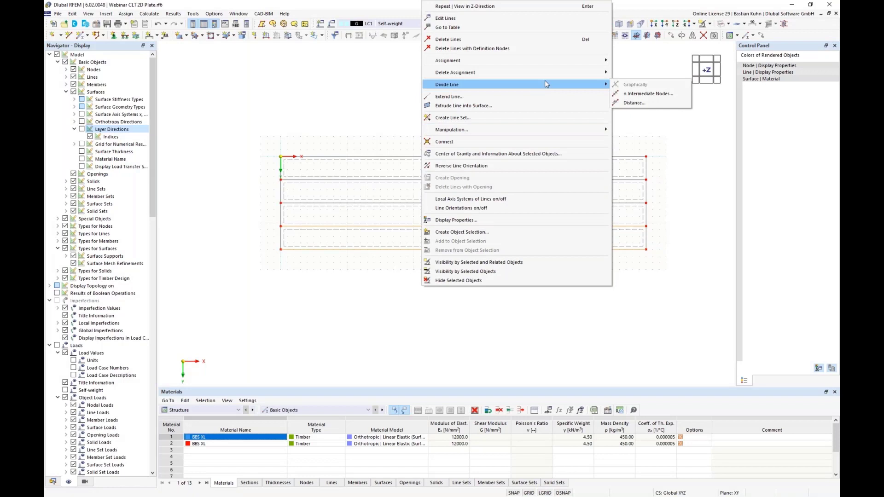
pyautogui.click(648, 94)
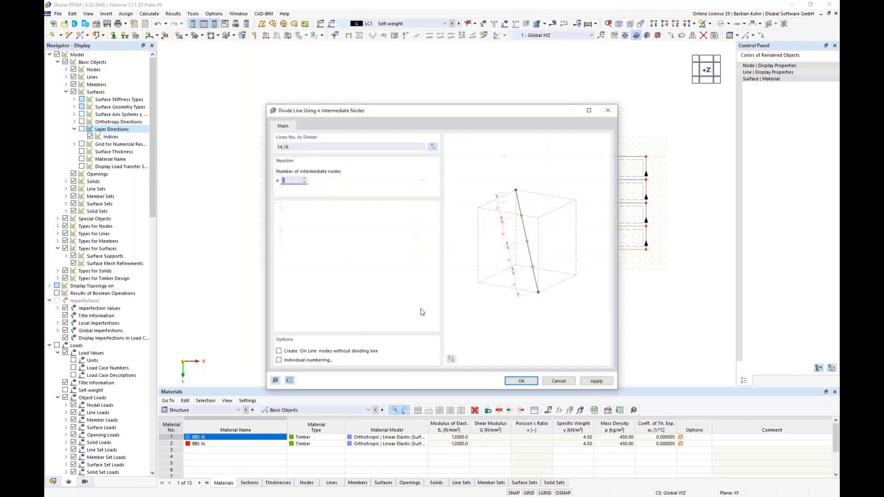
pyautogui.write('3')
pyautogui.click(506, 382)
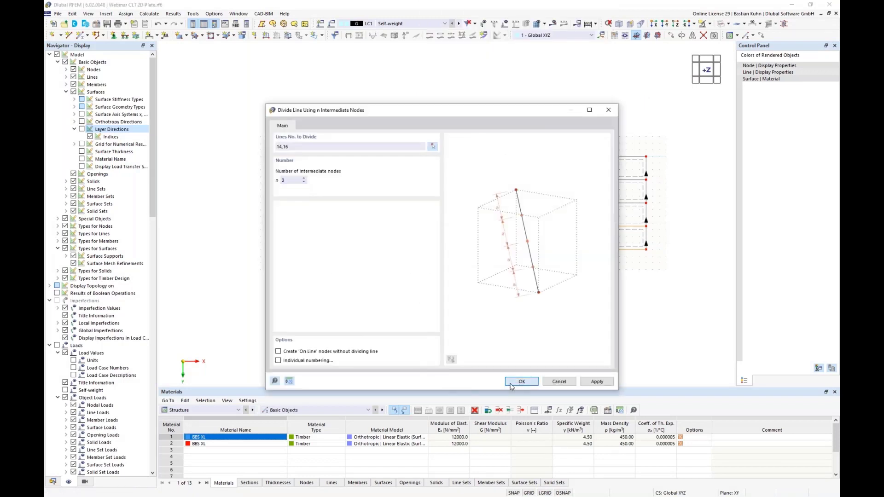
# Set the X coordinate of the first pair of intermediate nodes on the lowest plate to 12 m.
pyautogui.moveTo(363, 217); pyautogui.dragTo(373, 265)
pyautogui.rightClick(374, 254)
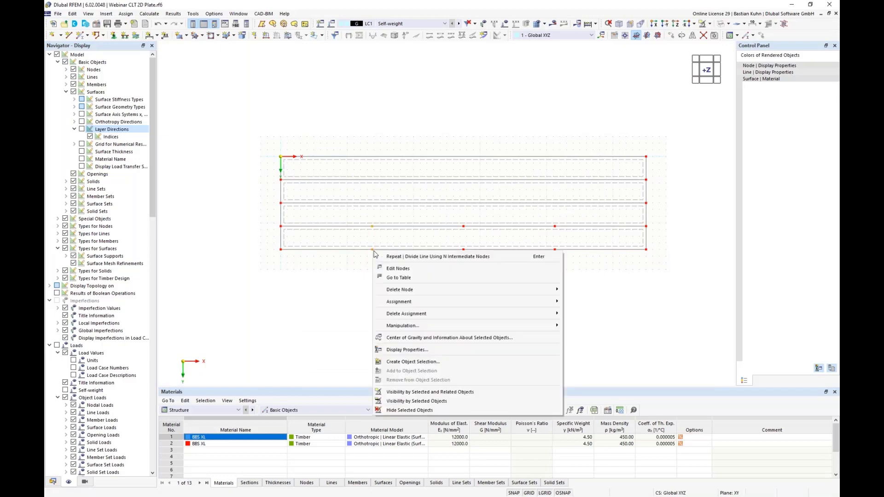
pyautogui.click(413, 269)
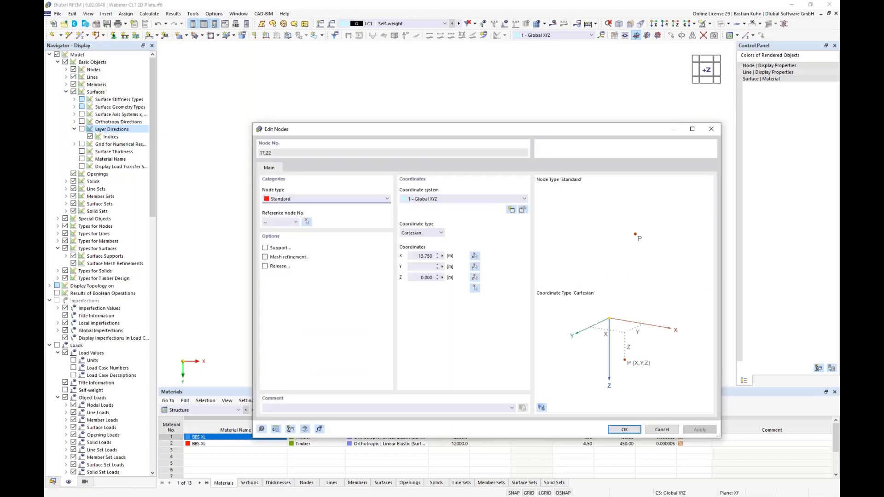
pyautogui.doubleClick(415, 255)
pyautogui.write('12')
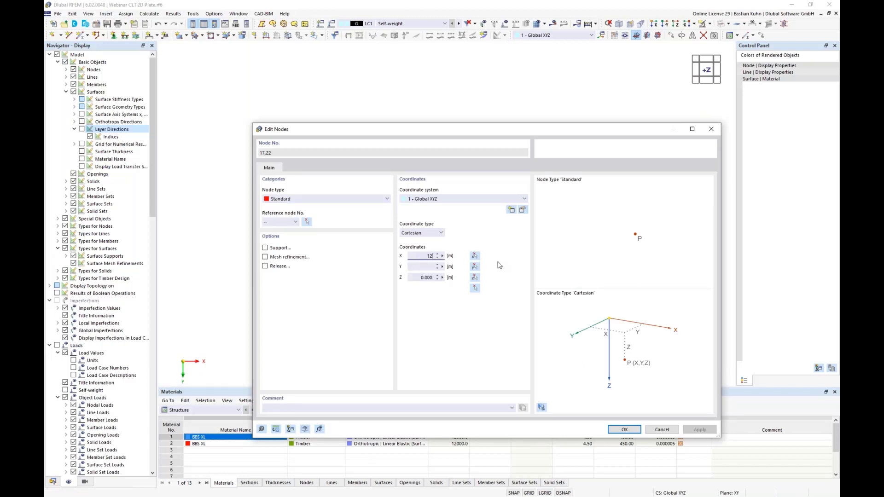
pyautogui.press('Return')
# Set the X coordinate of the middle pair of intermediate nodes on the lowest plate to 18 m.
pyautogui.moveTo(450, 217); pyautogui.dragTo(477, 272)
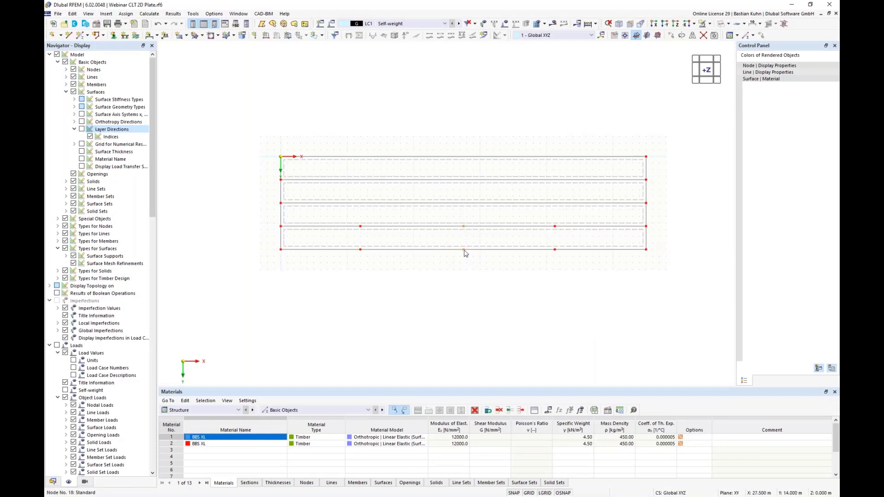
pyautogui.rightClick(464, 252)
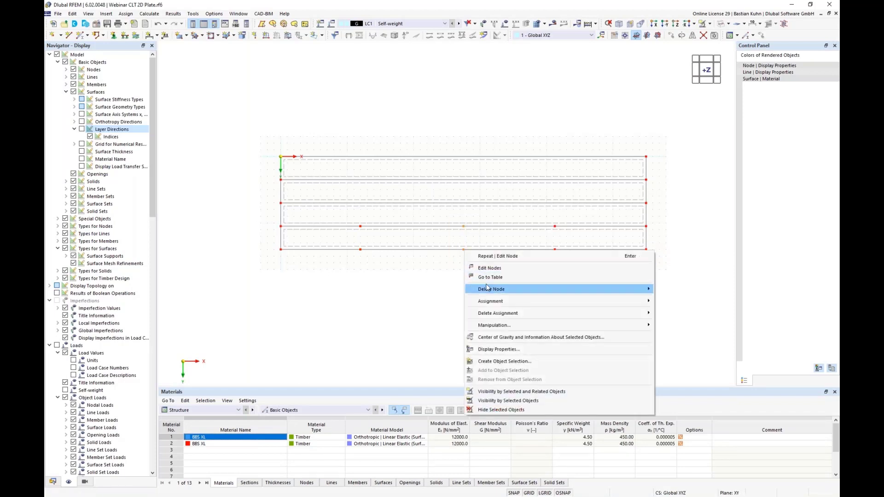
pyautogui.click(488, 269)
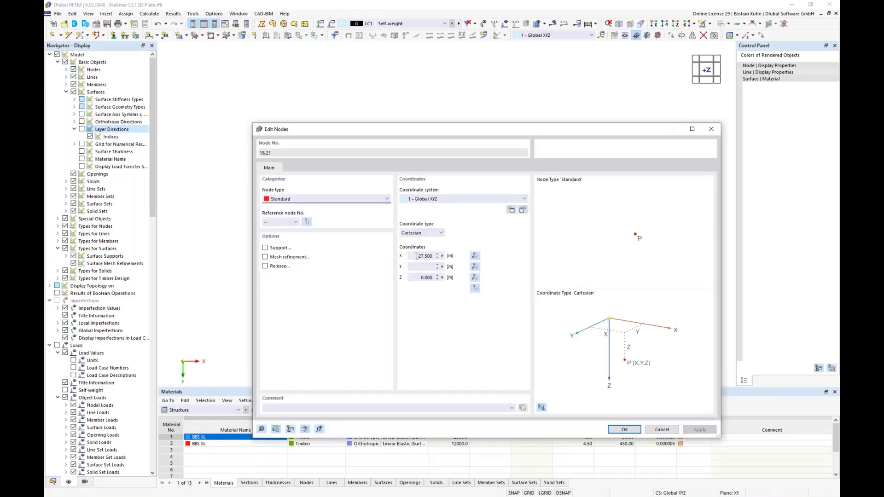
pyautogui.doubleClick(417, 256)
pyautogui.write('18')
pyautogui.press('Return')
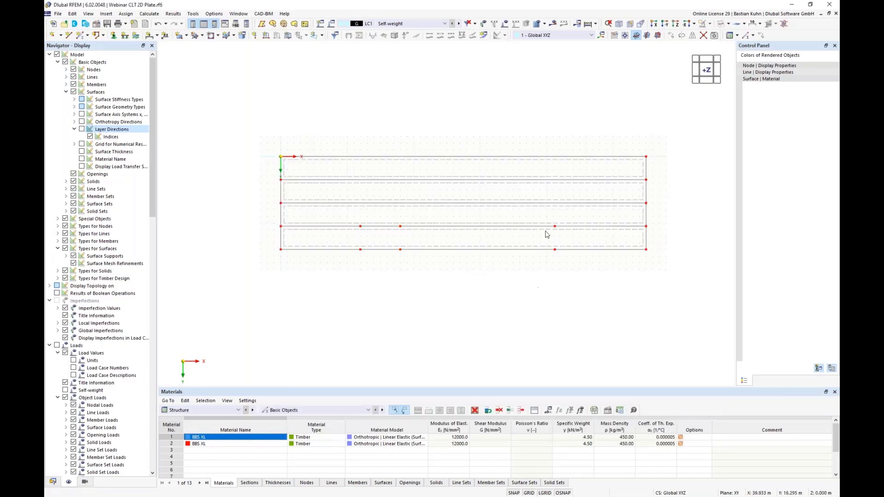
# Set the X coordinate of the last pair of intermediate nodes on the lowest plate to 37 m.
pyautogui.rightClick(555, 253)
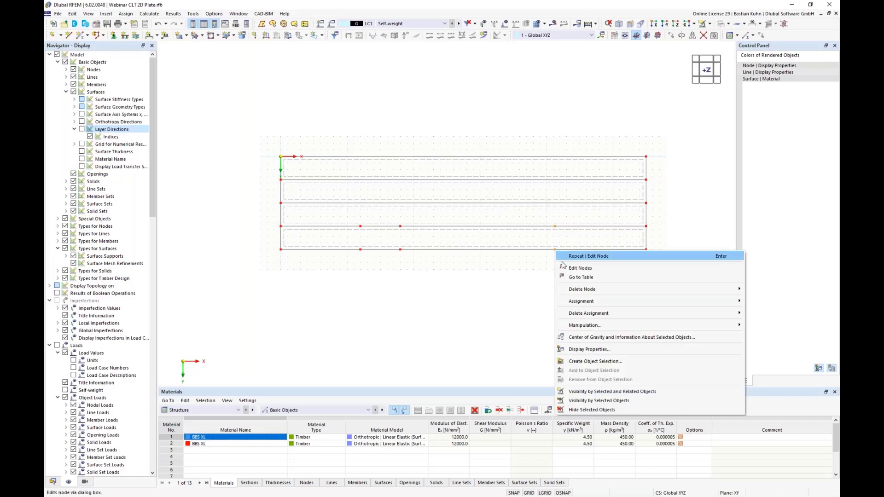
pyautogui.click(569, 265)
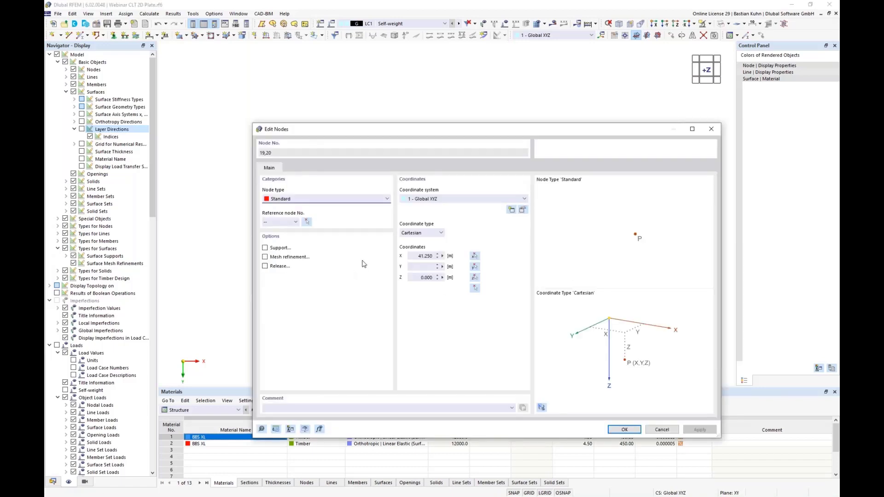
pyautogui.doubleClick(414, 255)
pyautogui.write('37')
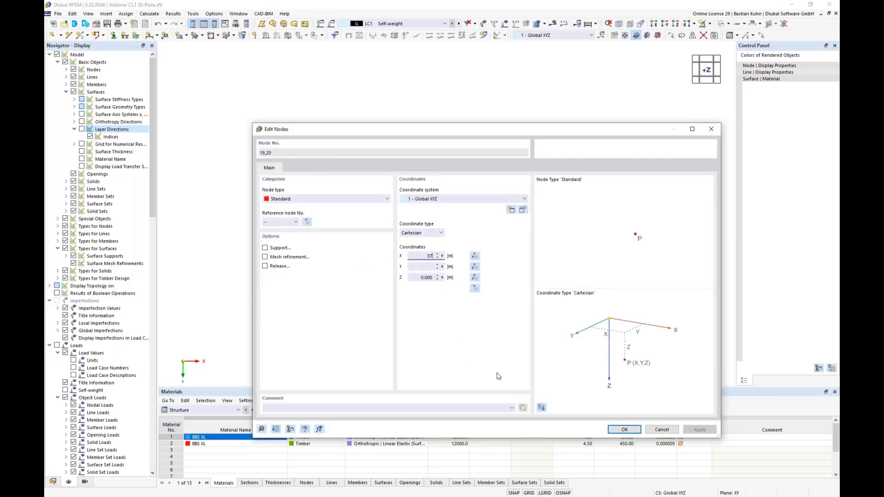
pyautogui.click(624, 429)
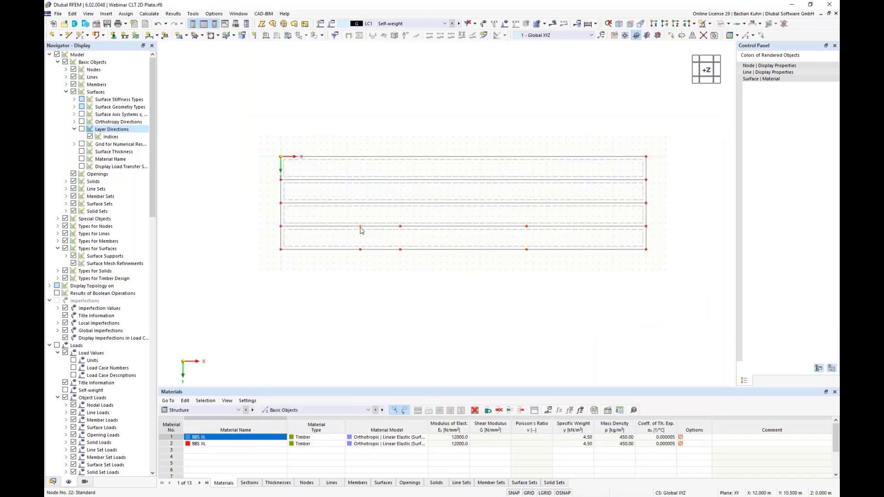
# Copy the three intermediate nodes on the lowest plate's upper edge once in the Y direction to Y = 9 m.
pyautogui.rightClick(527, 228)
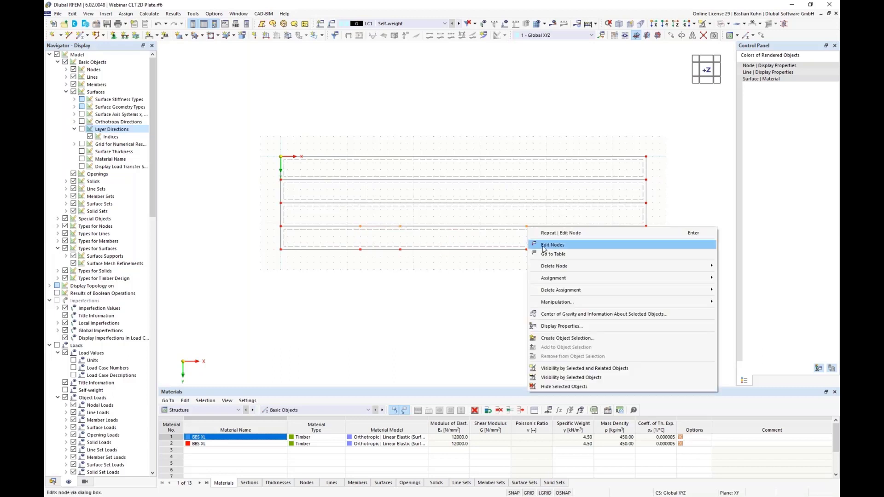
pyautogui.click(762, 36)
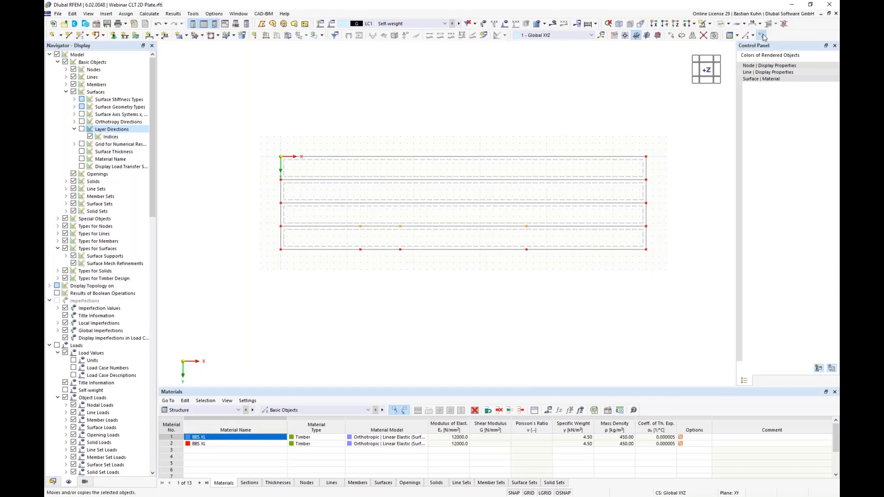
pyautogui.doubleClick(416, 188)
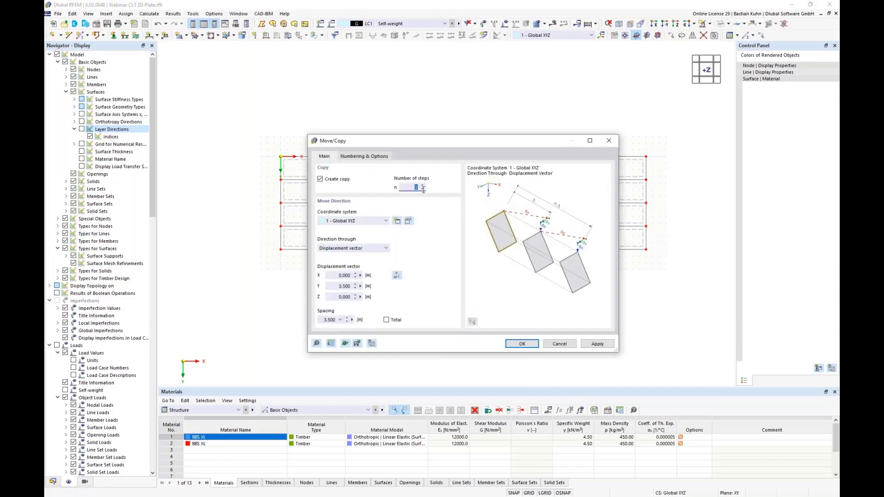
pyautogui.moveTo(334, 286); pyautogui.dragTo(398, 295)
pyautogui.click(513, 345)
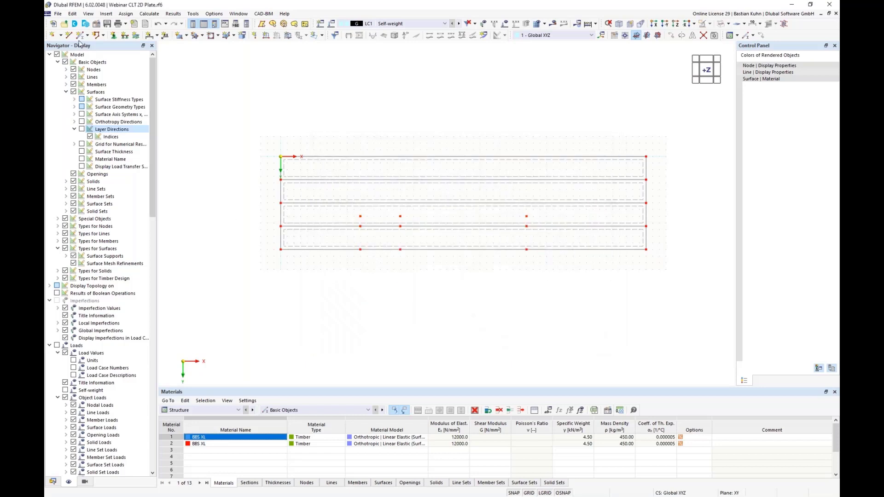
# Draw connected single lines from the outer edge node at X 12 m through the copied nodes at X 12 and 18 m and back to the outer edge.
pyautogui.click(360, 249)
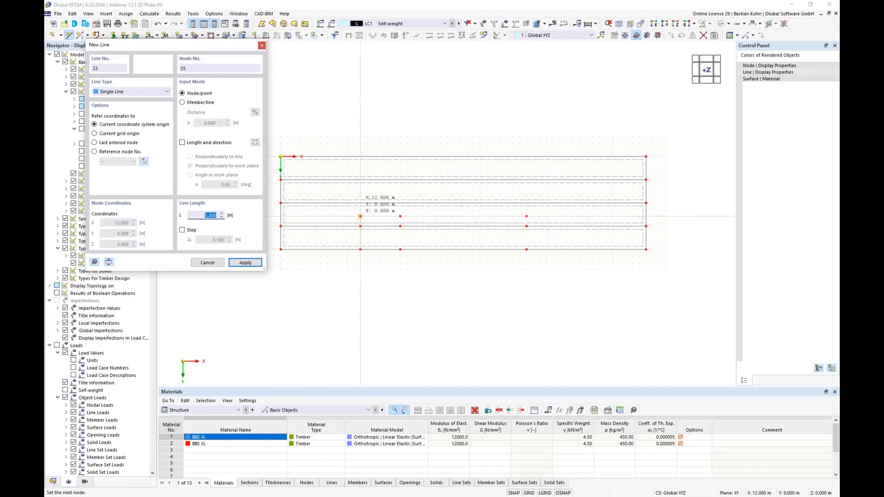
pyautogui.click(361, 216)
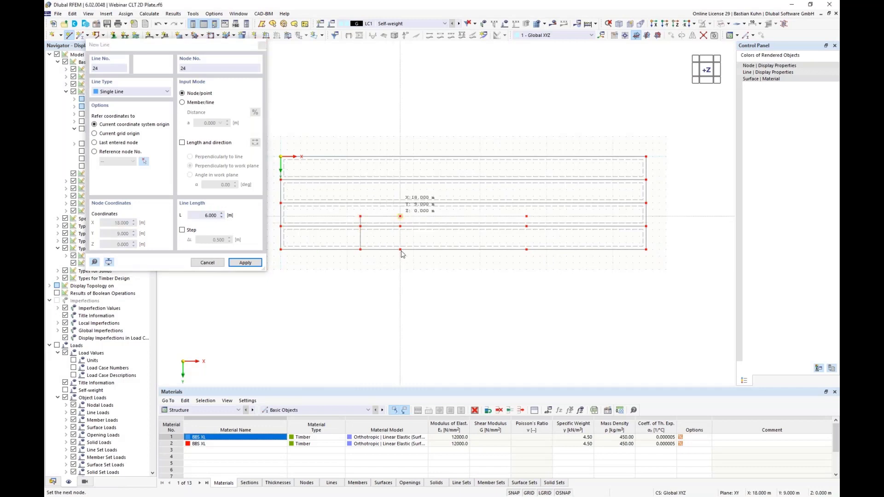
pyautogui.click(400, 216)
pyautogui.click(400, 249)
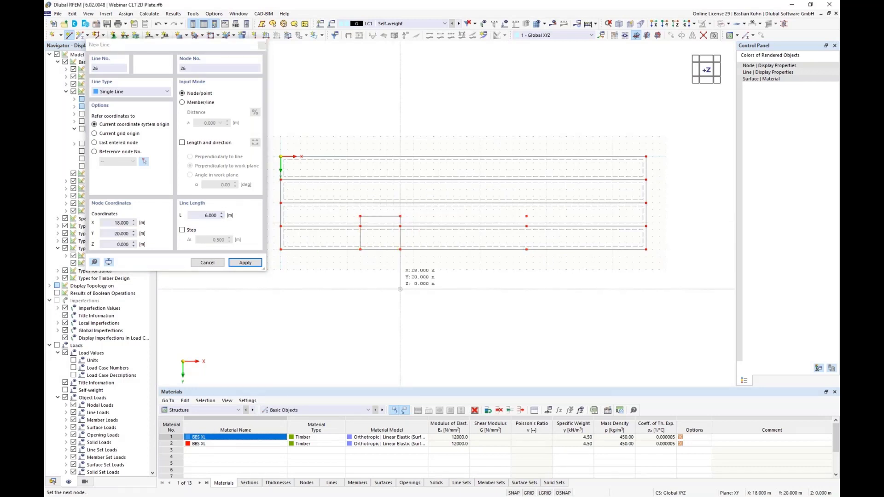
pyautogui.press('Escape')
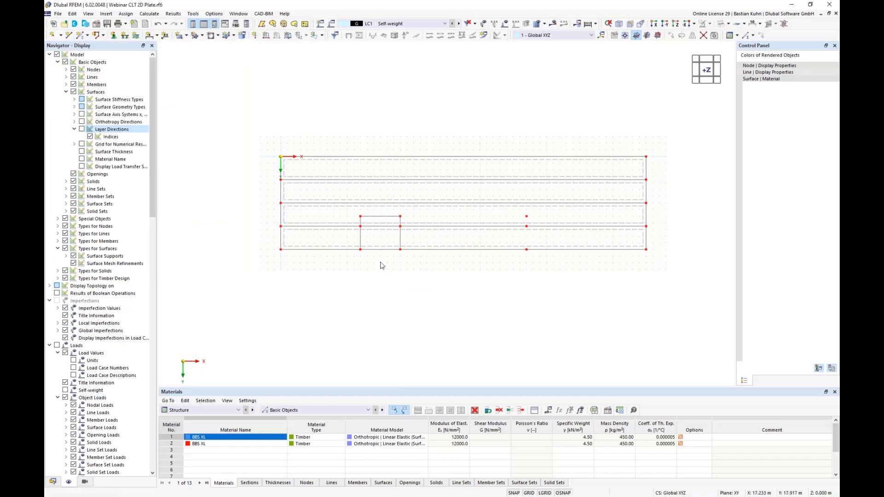
# Copy the three outline lines of the first recess to the intermediate node at X = 37 m to outline the second recess.
pyautogui.click(361, 235)
pyautogui.keyDown('ctrl'); pyautogui.click(374, 217); pyautogui.keyUp('ctrl')
pyautogui.keyDown('ctrl'); pyautogui.click(401, 243); pyautogui.keyUp('ctrl')
pyautogui.keyDown('ctrl'); pyautogui.moveTo(515, 238); pyautogui.dragTo(527, 249); pyautogui.keyUp('ctrl')
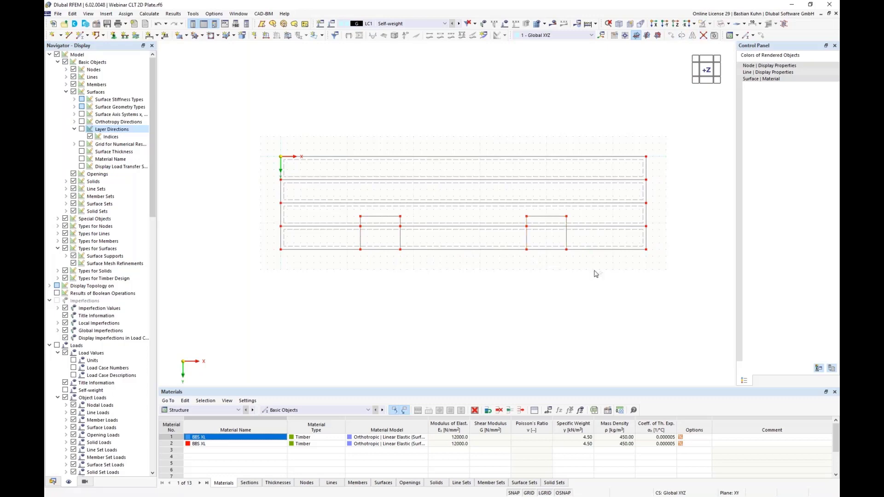
# Divide the two lower plates along the recess outlines using Divide Surface with Intersecting Lines.
pyautogui.moveTo(594, 271); pyautogui.dragTo(509, 226)
pyautogui.rightClick(424, 225)
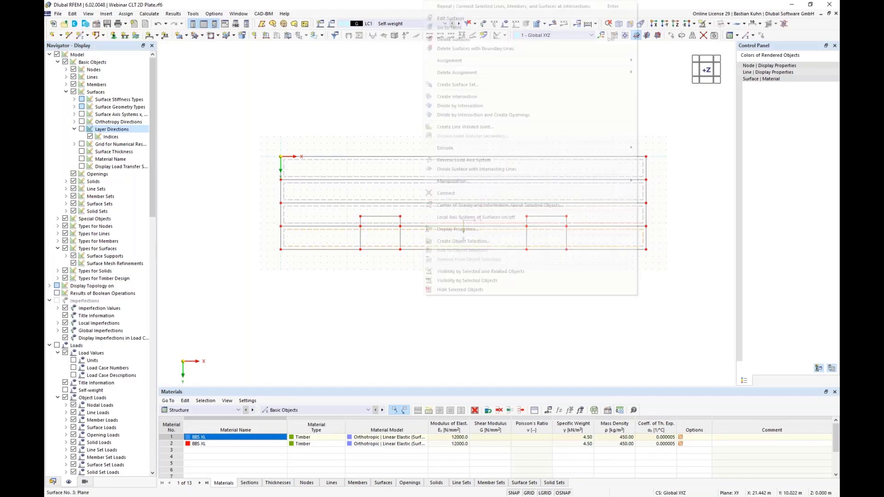
pyautogui.click(459, 169)
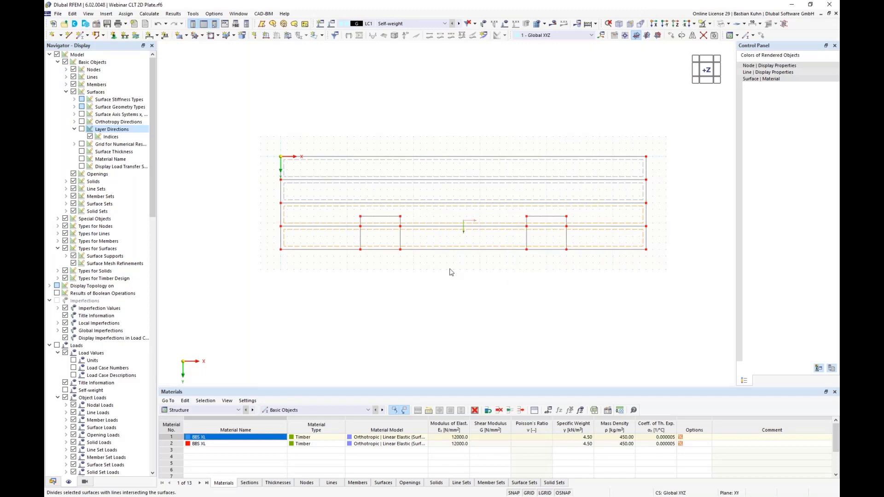
# Delete the two leftover surfaces inside the recesses along the lowest plate.
pyautogui.click(375, 228)
pyautogui.press('Delete')
pyautogui.moveTo(558, 256); pyautogui.dragTo(537, 226)
pyautogui.press('Delete')
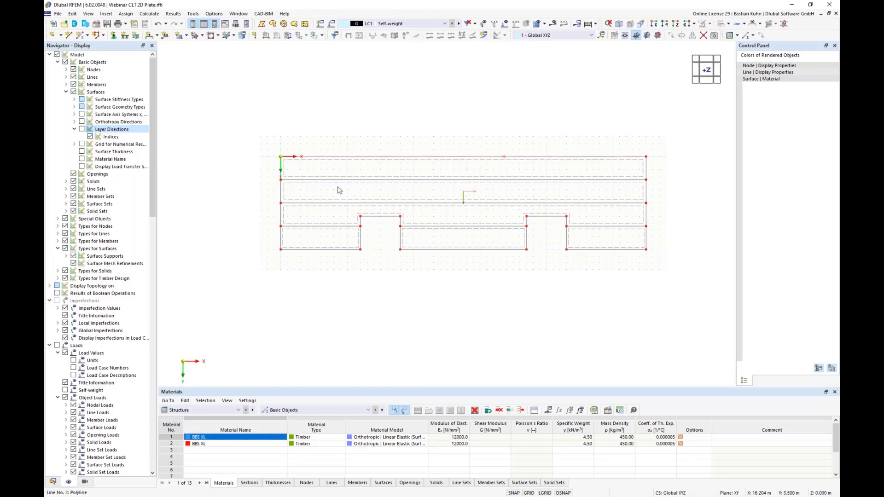
# Copy the first plate's outer edge line at Y = 0 once by 0.4 m in the Y direction.
pyautogui.rightClick(312, 160)
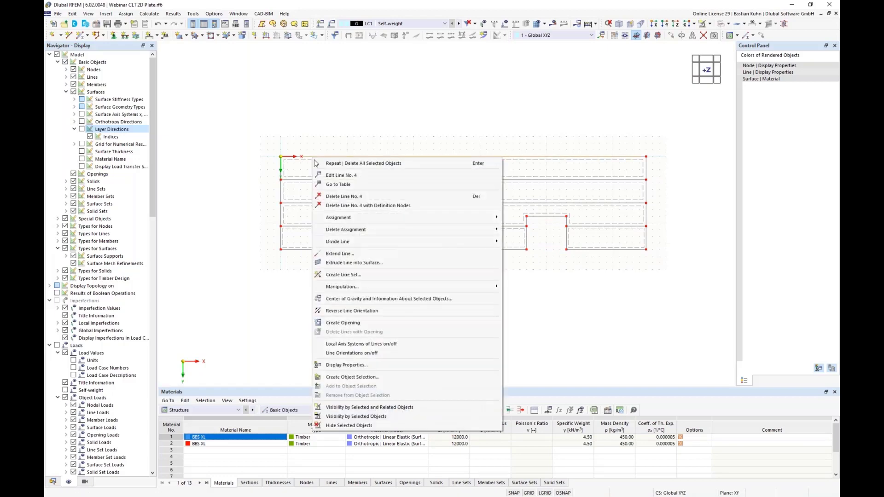
pyautogui.moveTo(352, 232)
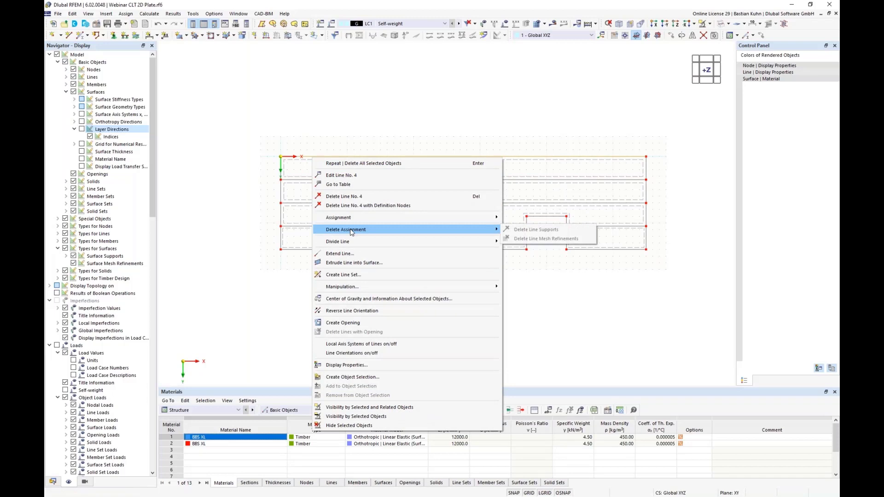
pyautogui.click(760, 36)
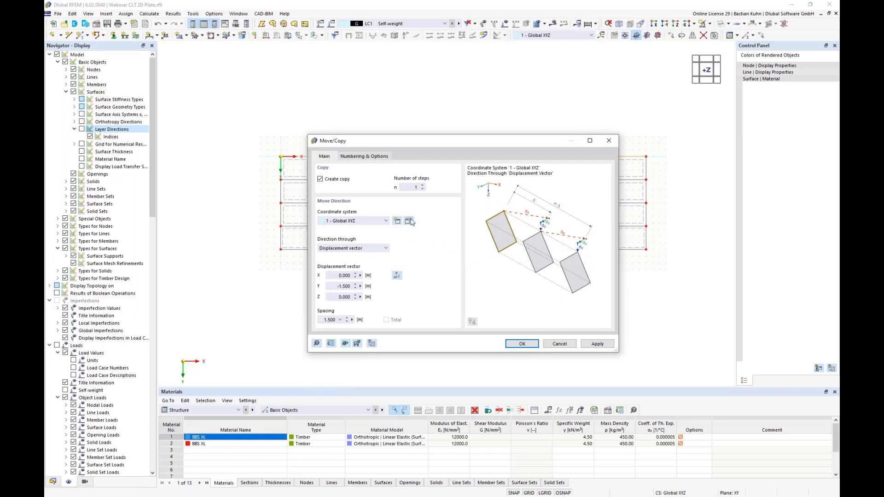
pyautogui.moveTo(333, 291); pyautogui.dragTo(389, 297)
pyautogui.click(518, 345)
pyautogui.click(514, 347)
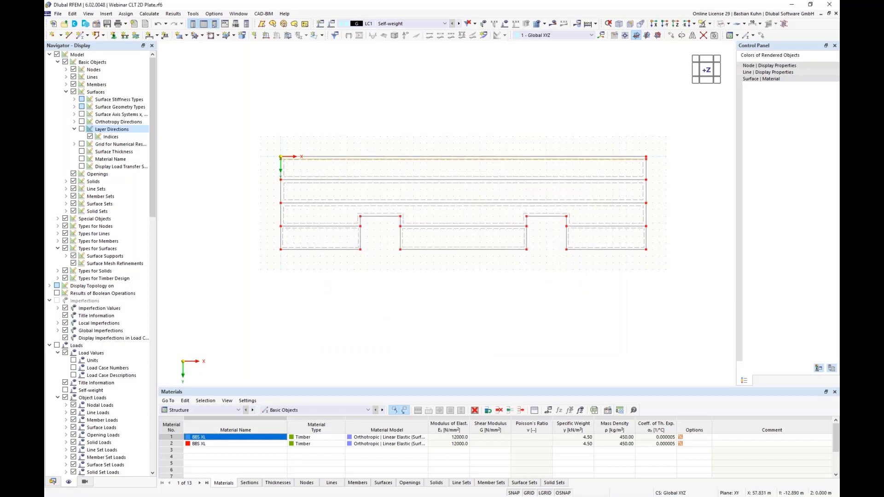
# Copy the long line at Y = 0.4 m once in the Y direction to Y = 13.6 m near the lowest plate's outer edge.
pyautogui.click(760, 36)
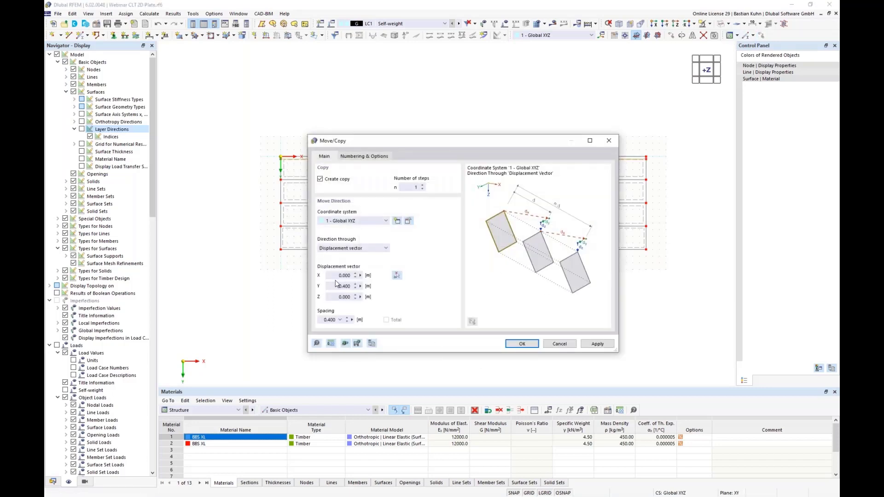
pyautogui.doubleClick(336, 285)
pyautogui.click(522, 344)
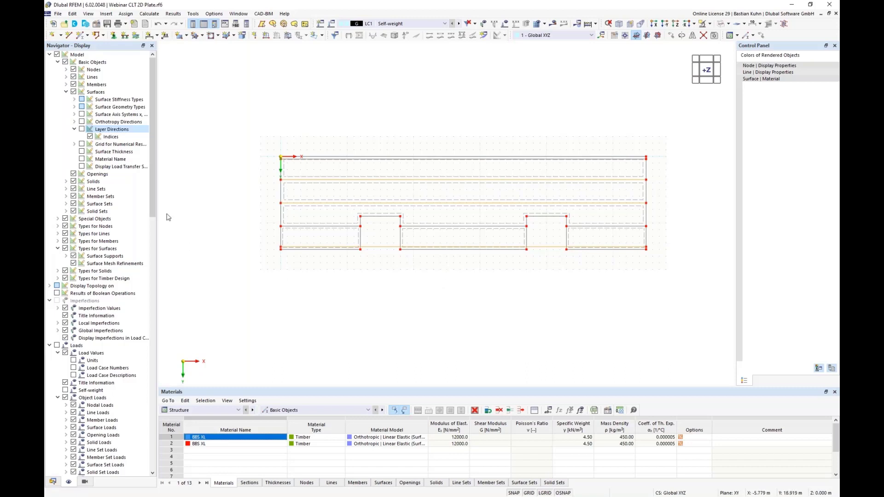
# Show the line orientations and reverse the orientation of the joint line between the first and second plates.
pyautogui.click(66, 78)
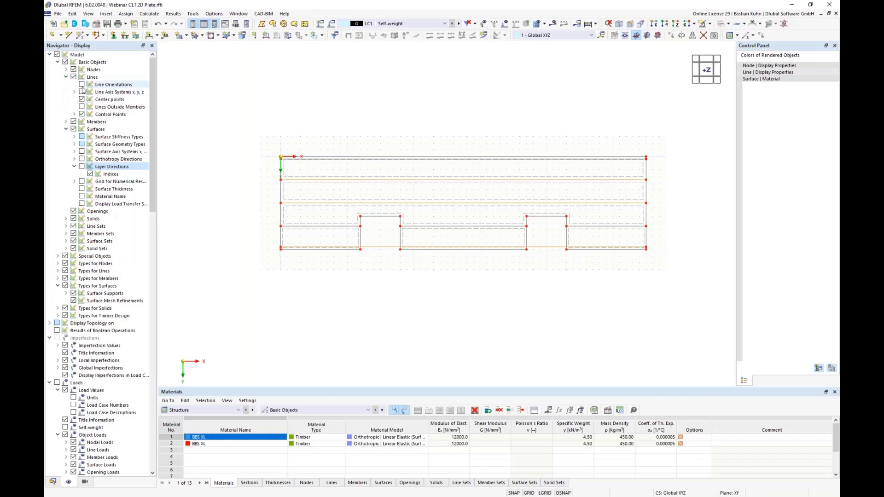
pyautogui.click(81, 85)
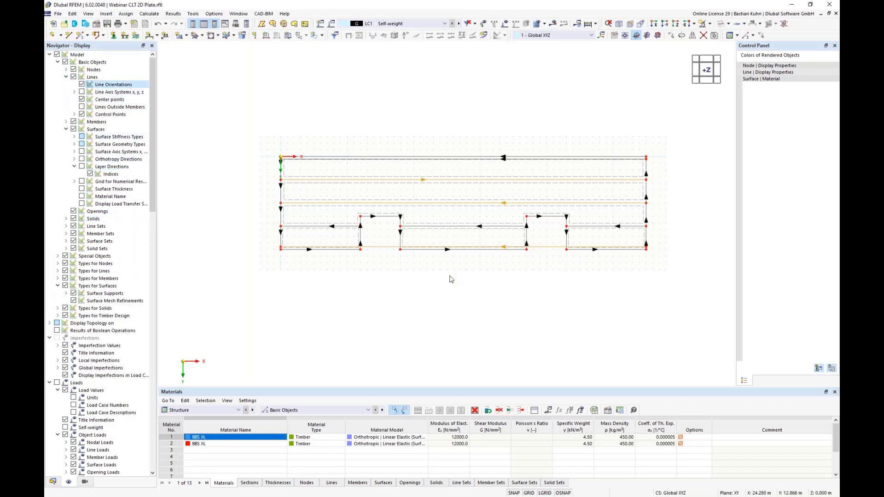
pyautogui.rightClick(441, 184)
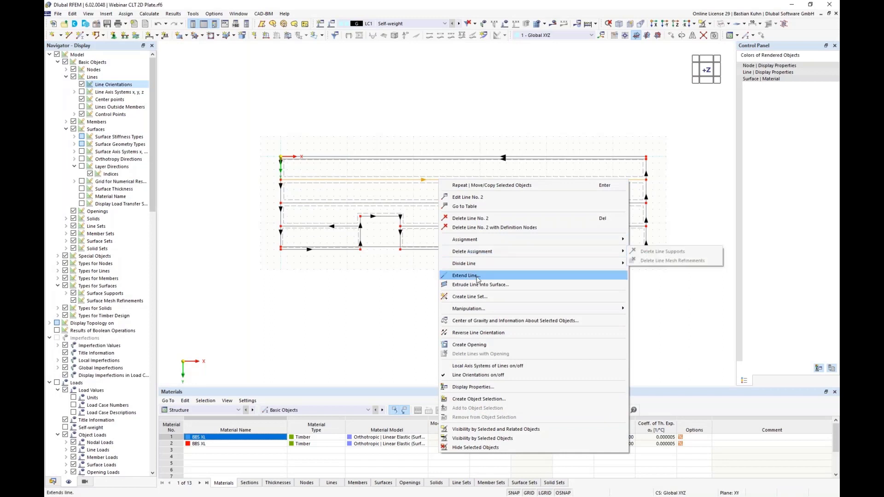
pyautogui.click(483, 332)
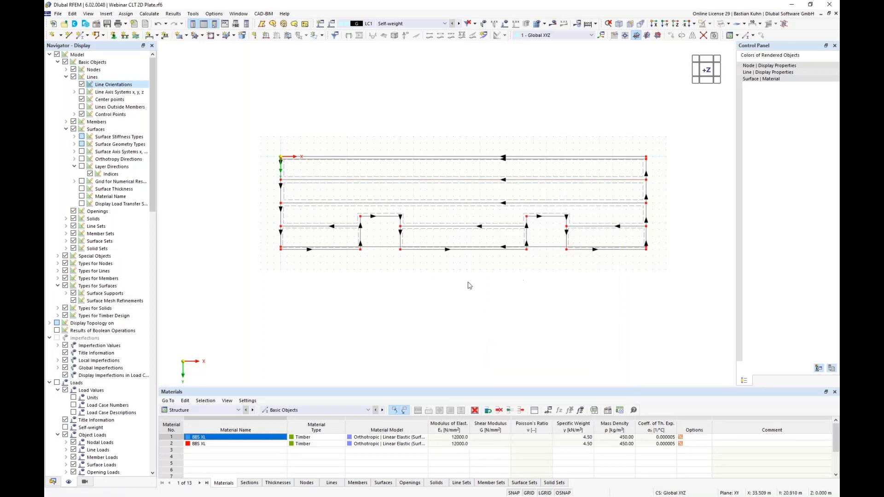
# Hide the line orientations and briefly display the line axis systems to check the local axes.
pyautogui.click(82, 85)
pyautogui.click(82, 92)
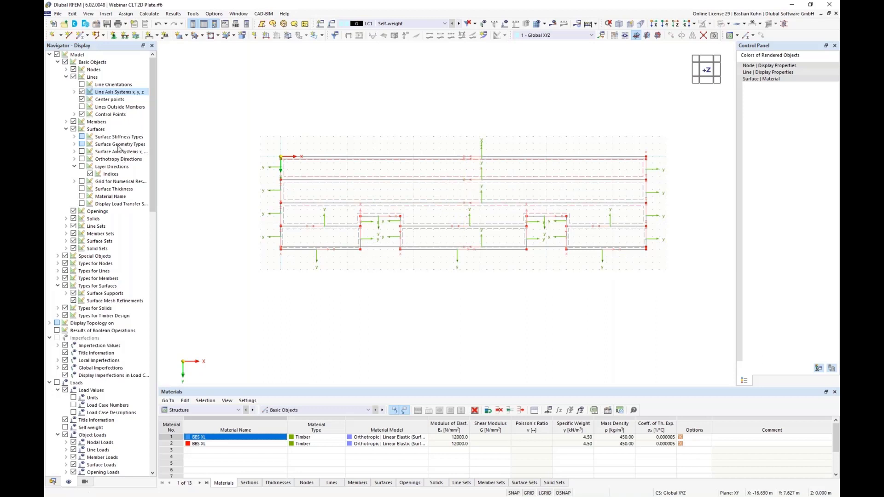
pyautogui.click(82, 92)
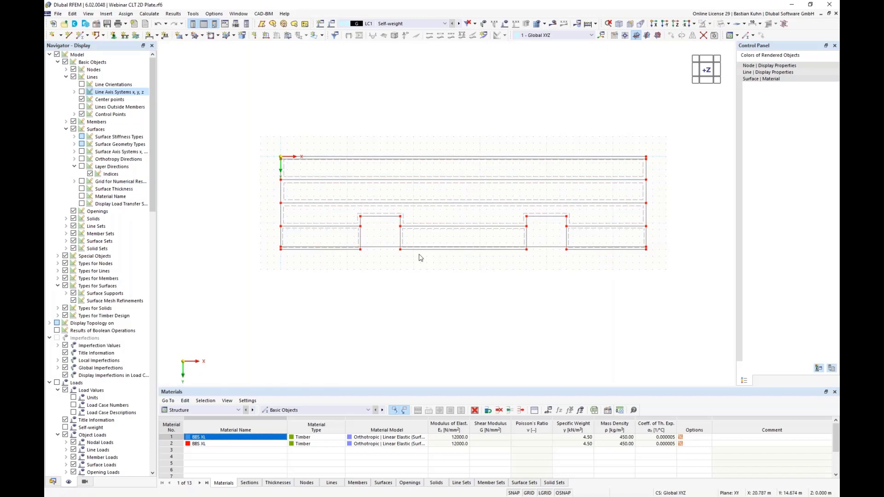
# Divide the two full-length joint lines and the two copied lines at 0.5 m from the line end.
pyautogui.keyDown('ctrl'); pyautogui.click(426, 181); pyautogui.keyUp('ctrl')
pyautogui.keyDown('ctrl'); pyautogui.click(436, 203); pyautogui.keyUp('ctrl')
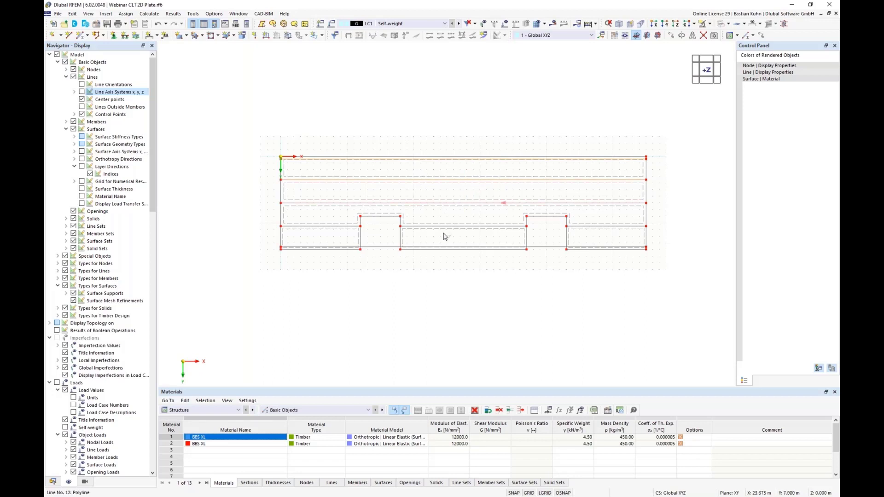
pyautogui.rightClick(446, 249)
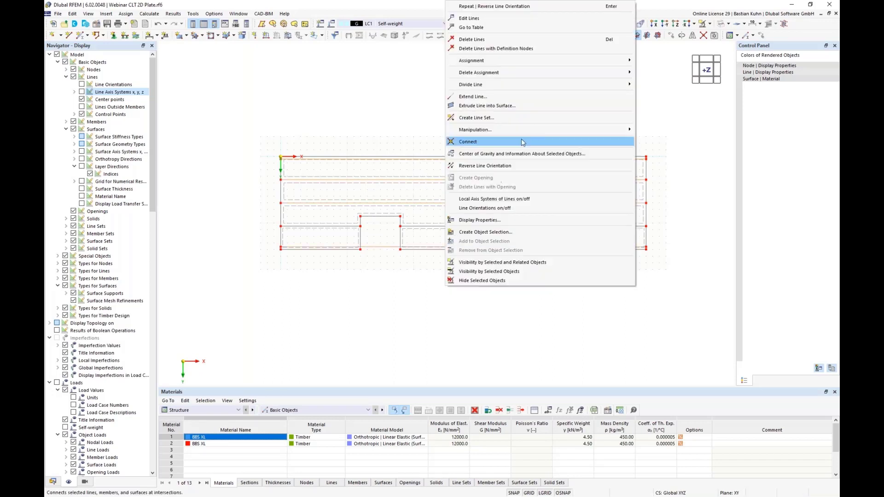
pyautogui.moveTo(636, 88)
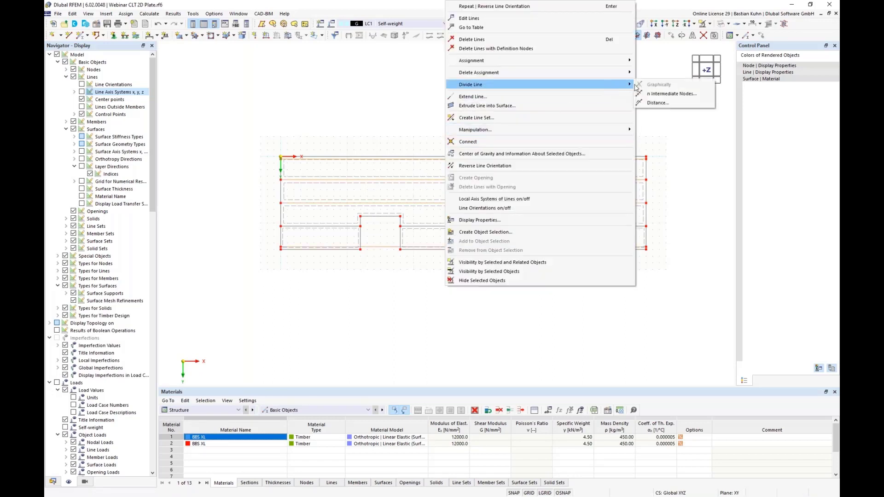
pyautogui.click(657, 103)
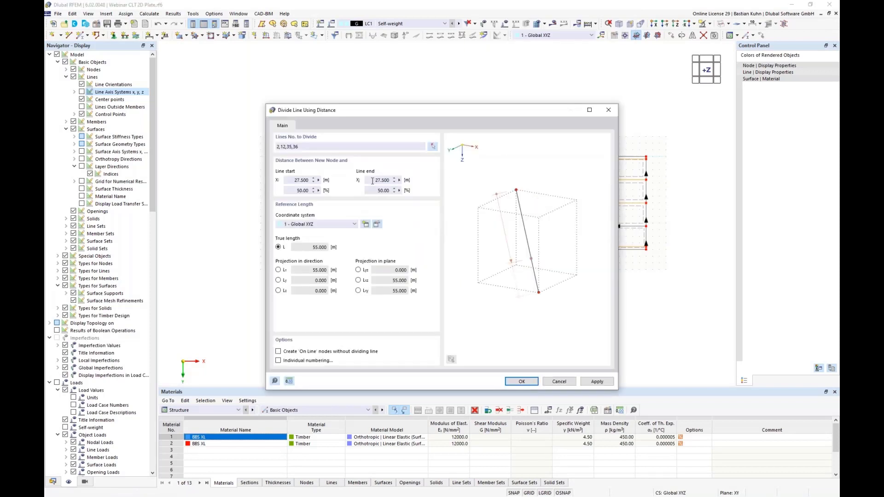
pyautogui.doubleClick(372, 181)
pyautogui.write('0,5')
pyautogui.click(521, 381)
pyautogui.click(390, 299)
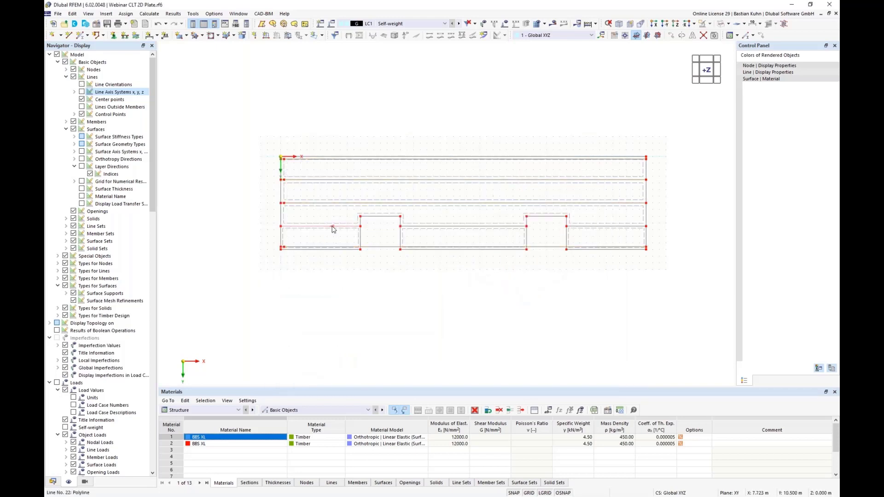
# Divide the 12 m joint segment between the third plate and the first lowest-row plate at 0.5 m from the line end.
pyautogui.rightClick(333, 229)
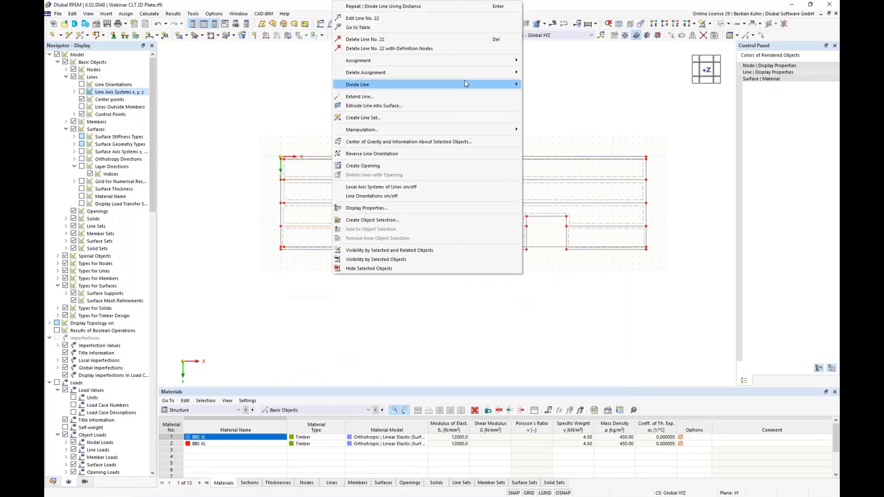
pyautogui.moveTo(506, 85)
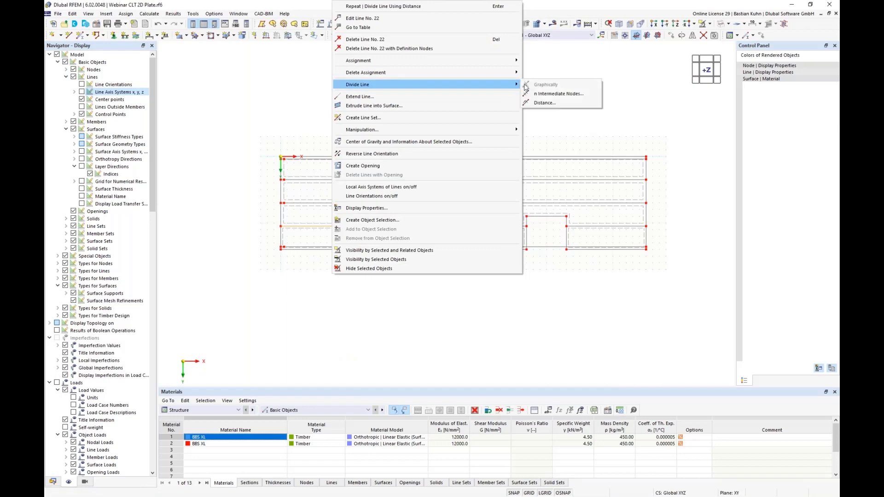
pyautogui.click(552, 94)
pyautogui.doubleClick(378, 180)
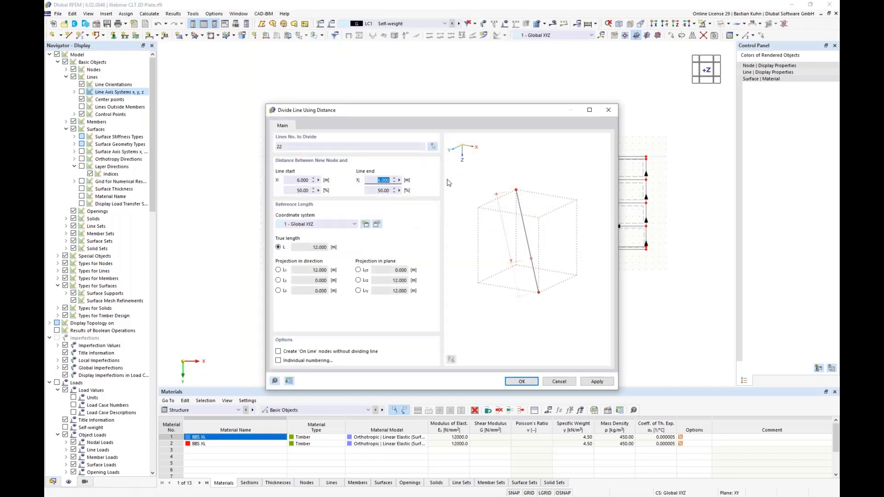
pyautogui.write('0.5')
pyautogui.press('Return')
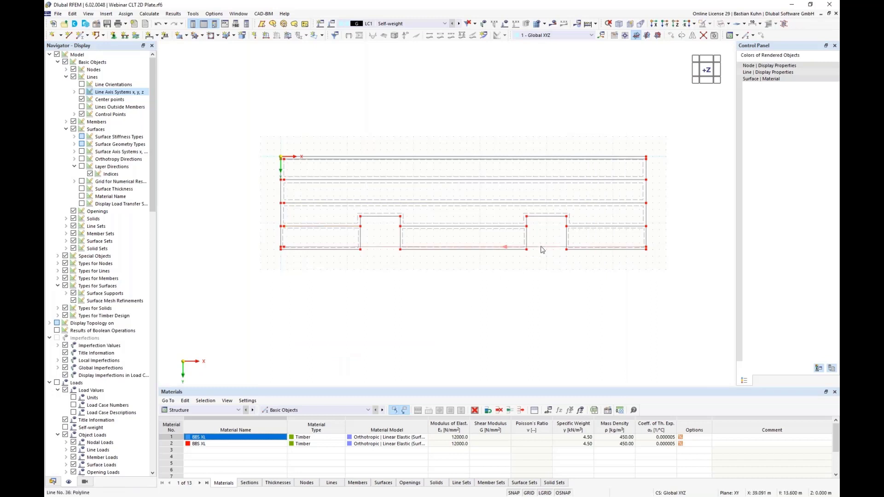
# Divide the four long lines and the last joint segment above the lowest row at 0.5 m from the line start.
pyautogui.click(582, 203)
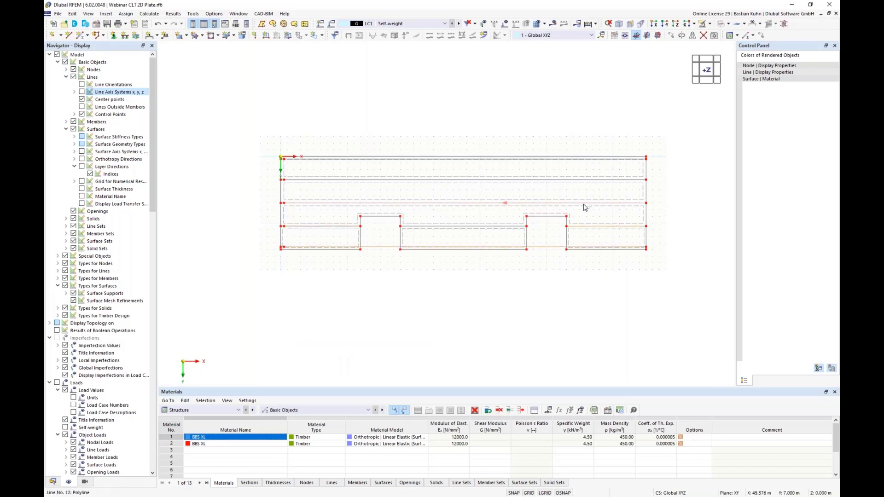
pyautogui.rightClick(579, 159)
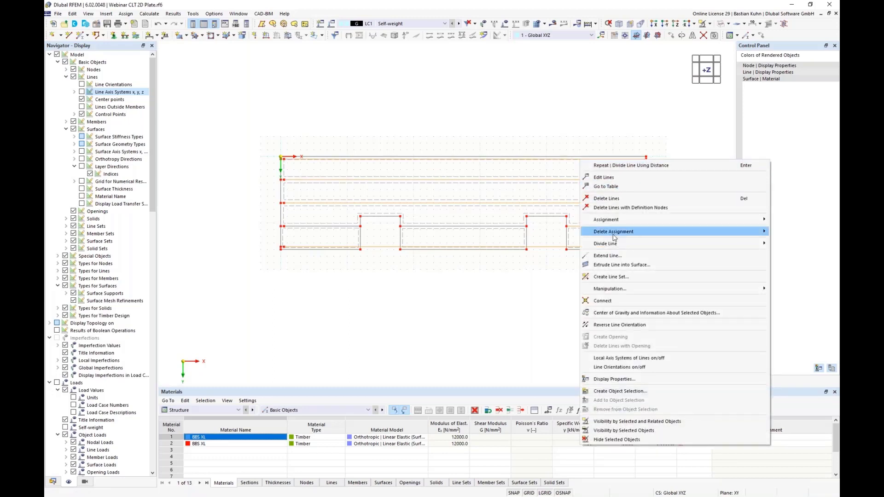
pyautogui.moveTo(613, 244)
pyautogui.click(557, 262)
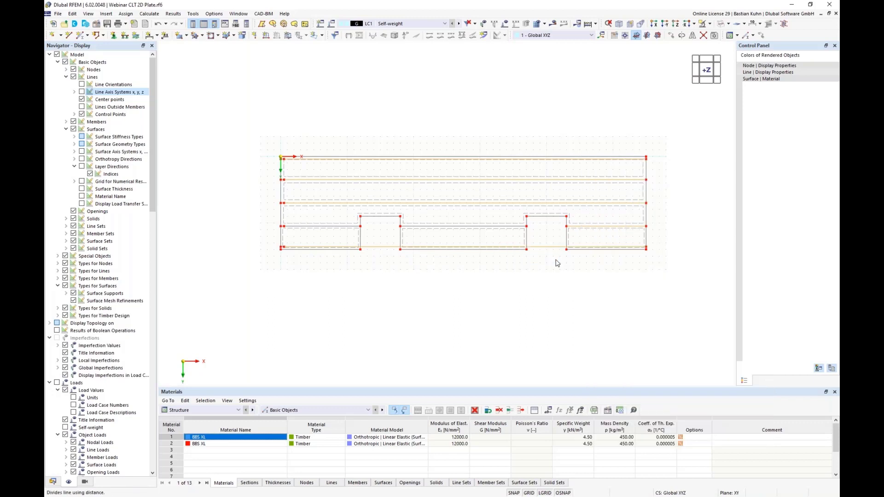
pyautogui.click(300, 180)
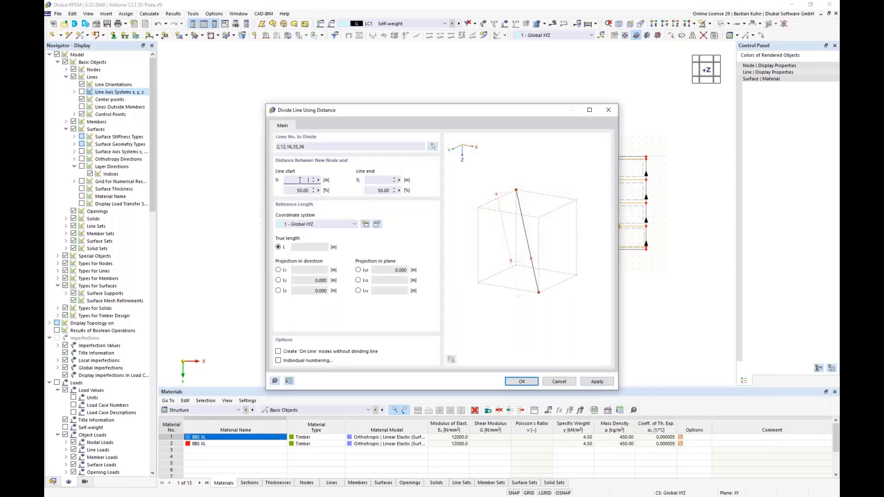
pyautogui.write('0.5')
pyautogui.press('Return')
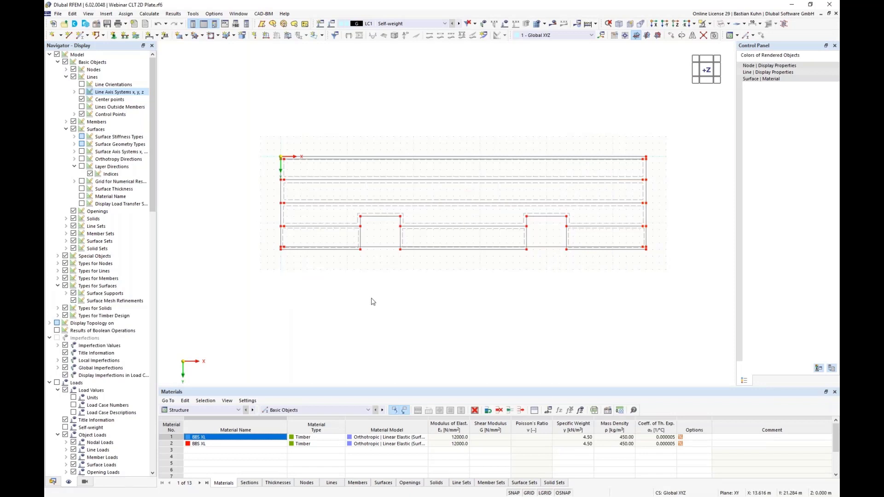
# Divide the four long horizontal lines with 11 intermediate nodes each, creating on-line nodes without dividing the lines.
pyautogui.click(379, 249)
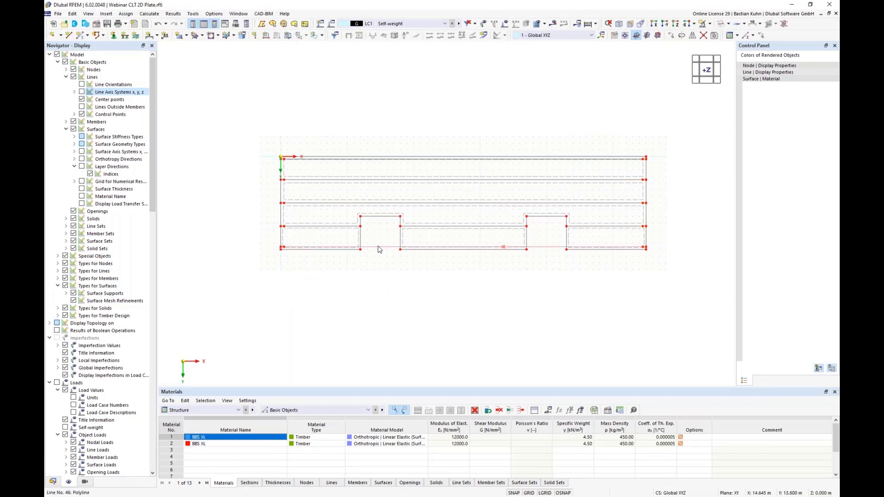
pyautogui.click(386, 203)
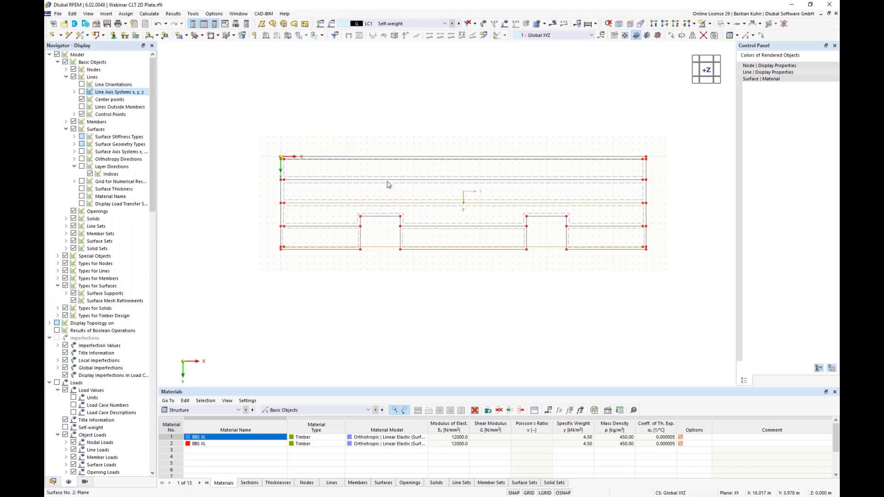
pyautogui.click(391, 178)
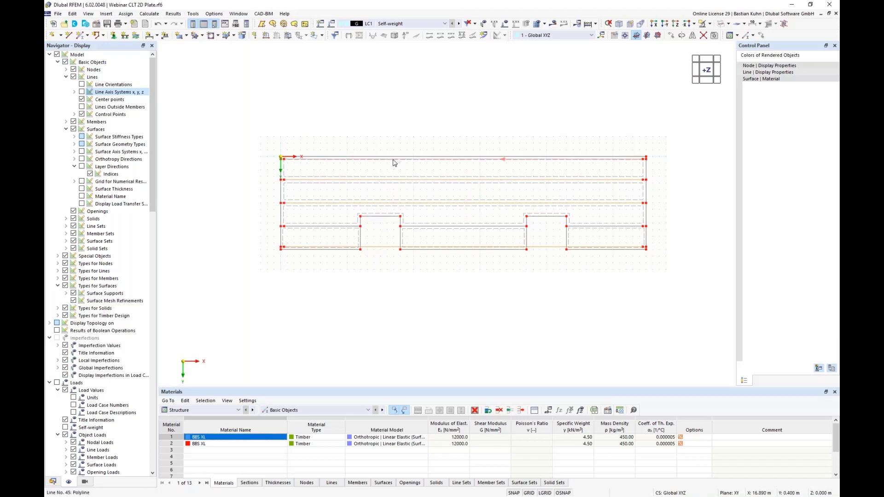
pyautogui.rightClick(394, 162)
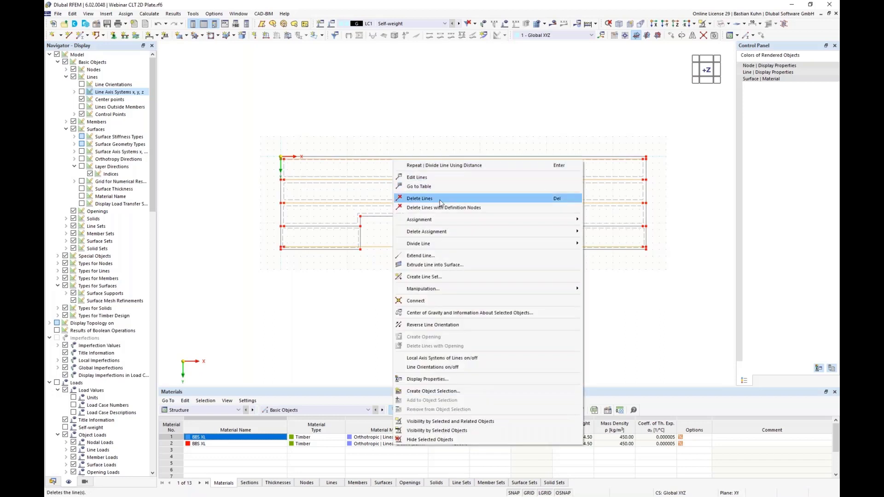
pyautogui.moveTo(477, 245)
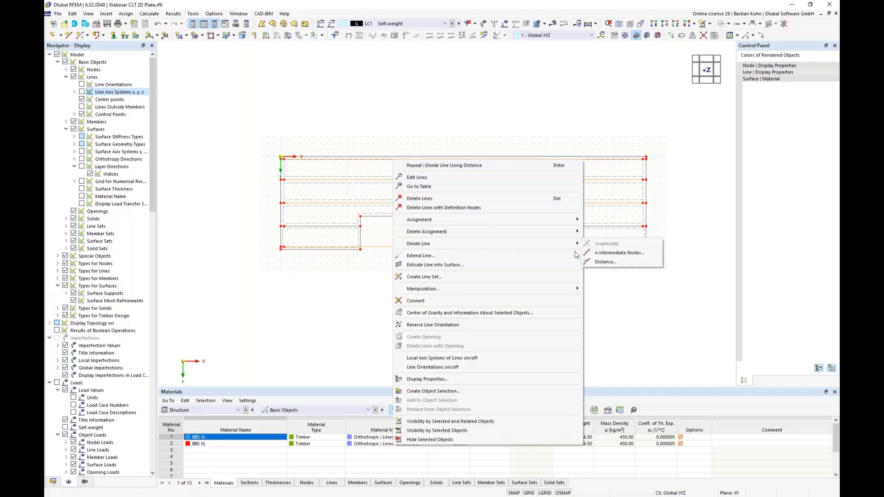
pyautogui.click(597, 253)
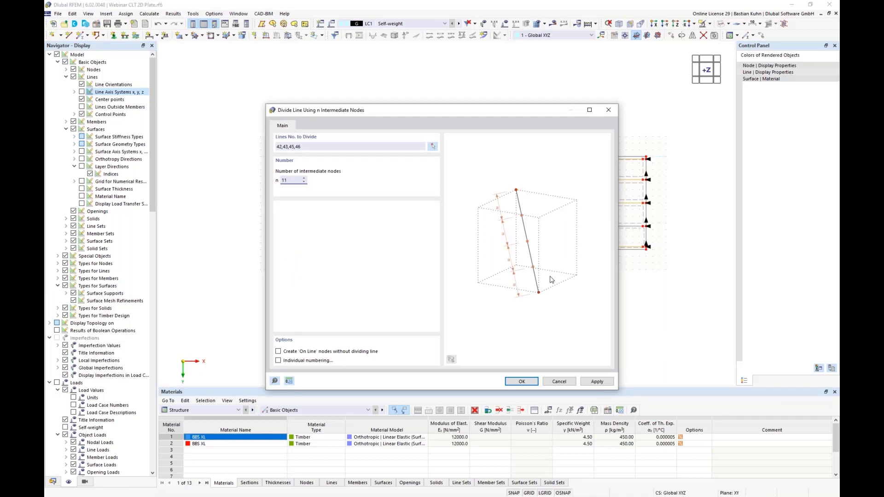
pyautogui.click(279, 351)
pyautogui.click(516, 381)
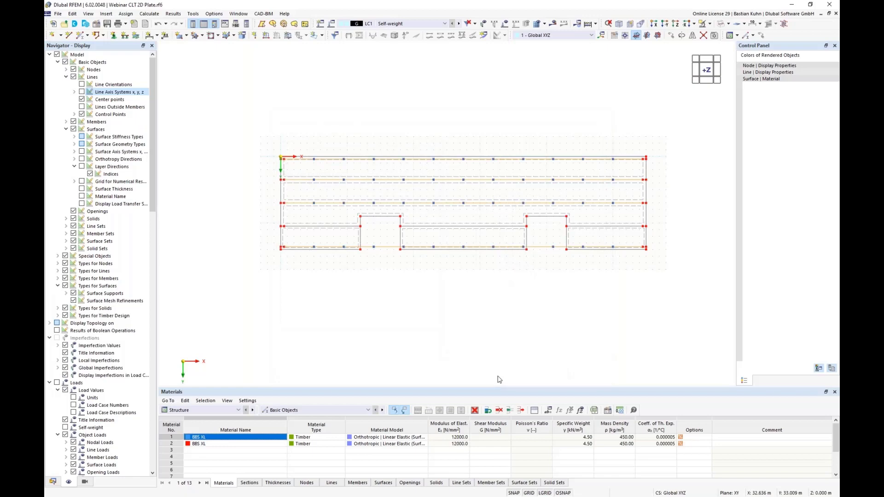
pyautogui.click(453, 293)
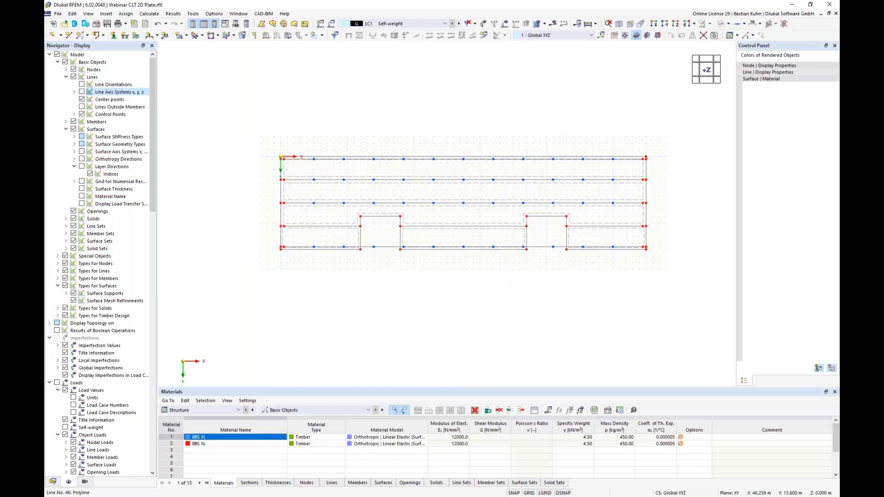
# Delete the intermediate nodes that lie within the two recesses on the lowest long line.
pyautogui.moveTo(570, 261); pyautogui.dragTo(519, 235)
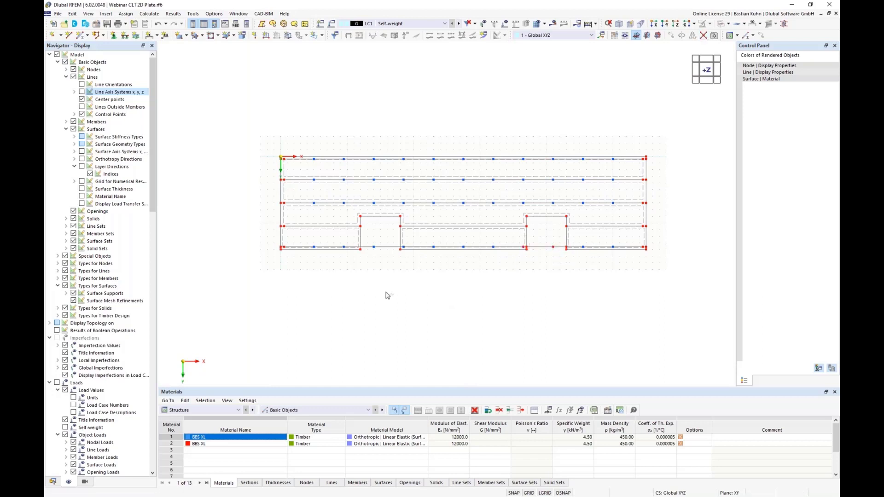
pyautogui.moveTo(409, 260); pyautogui.dragTo(357, 237)
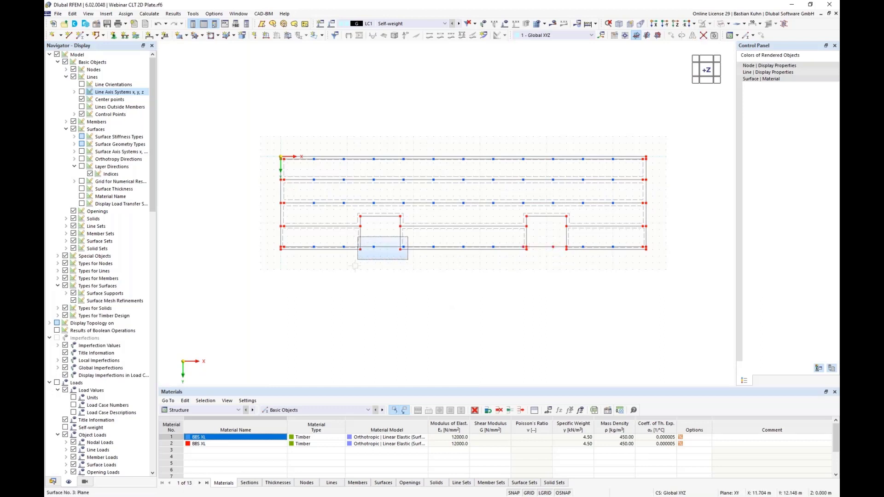
pyautogui.moveTo(386, 271); pyautogui.dragTo(372, 239)
pyautogui.press('Delete')
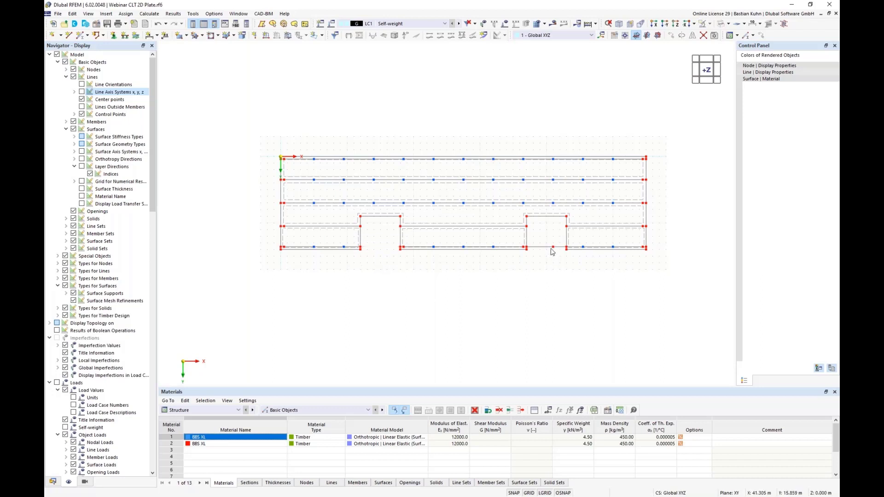
pyautogui.moveTo(555, 262); pyautogui.dragTo(542, 240)
pyautogui.press('Delete')
# Copy the remaining lowest-row intermediate nodes by -3 m in Y onto the joint segments above the lowest plates.
pyautogui.click(761, 36)
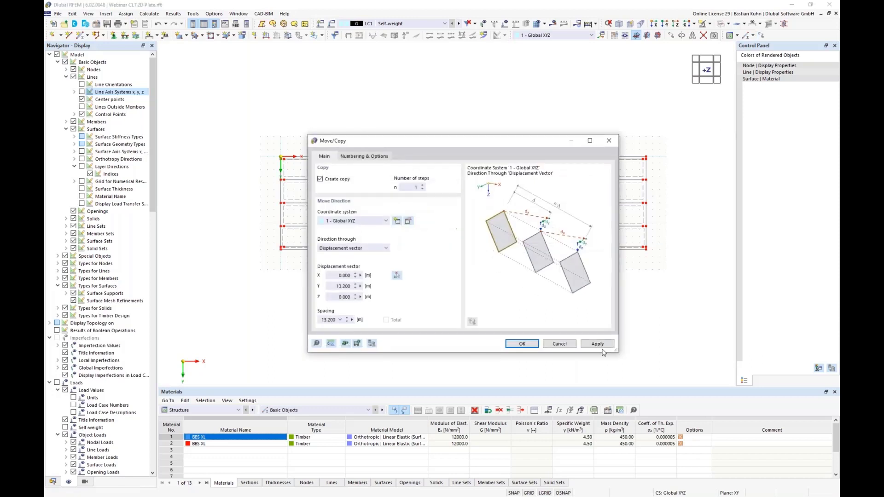
pyautogui.doubleClick(337, 284)
pyautogui.write('-3,1')
pyautogui.press('Return')
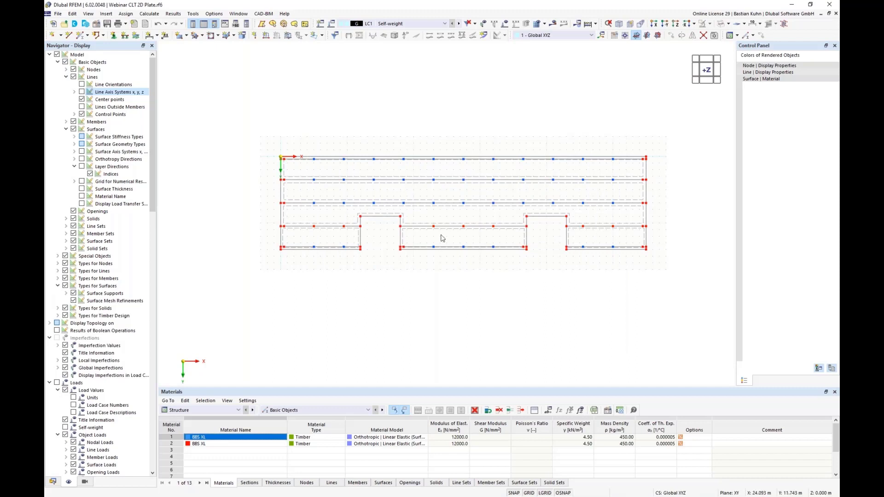
# Display the floor model with filled surfaces and turn it to an oblique 3D view.
pyautogui.click(715, 35)
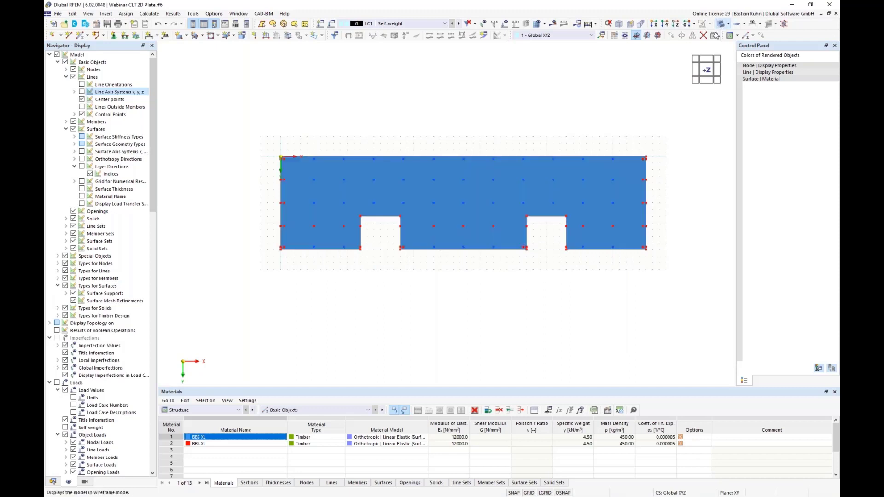
pyautogui.moveTo(580, 241); pyautogui.dragTo(489, 193, button='middle')
pyautogui.keyDown('ctrl'); pyautogui.moveTo(554, 286); pyautogui.dragTo(263, 265, button='middle'); pyautogui.keyUp('ctrl')
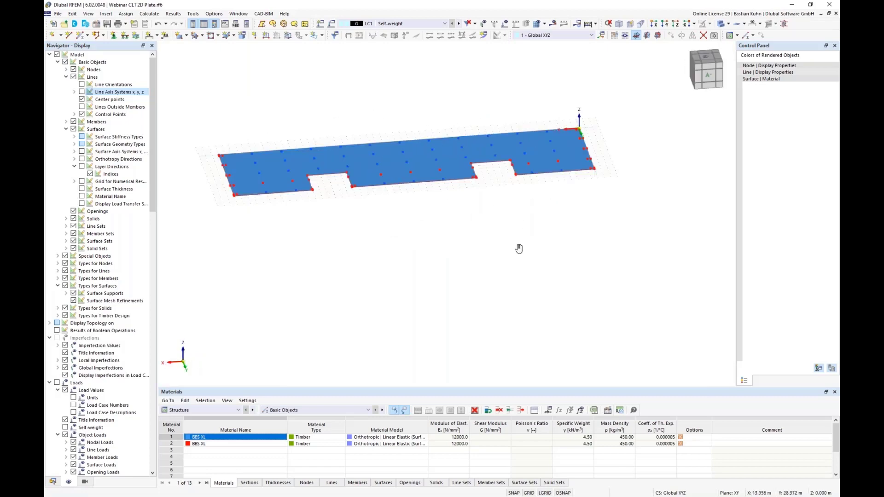
pyautogui.keyDown('ctrl'); pyautogui.moveTo(519, 249); pyautogui.dragTo(397, 258, button='middle'); pyautogui.keyUp('ctrl')
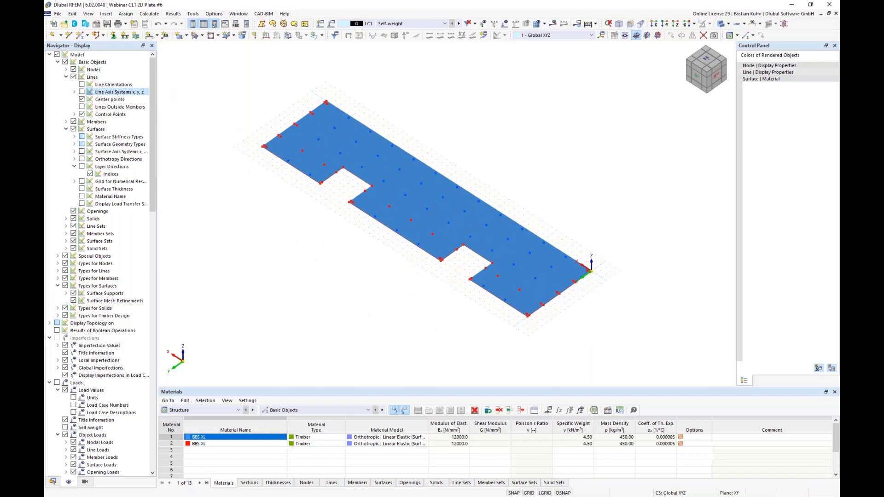
# Start a new line hinge and activate the translational releases ux and uy in its hinge conditions.
pyautogui.click(107, 15)
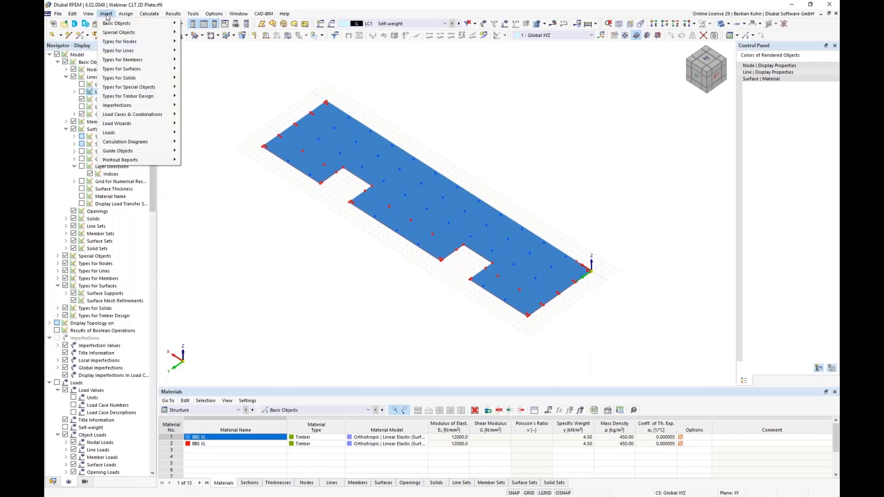
pyautogui.moveTo(136, 26)
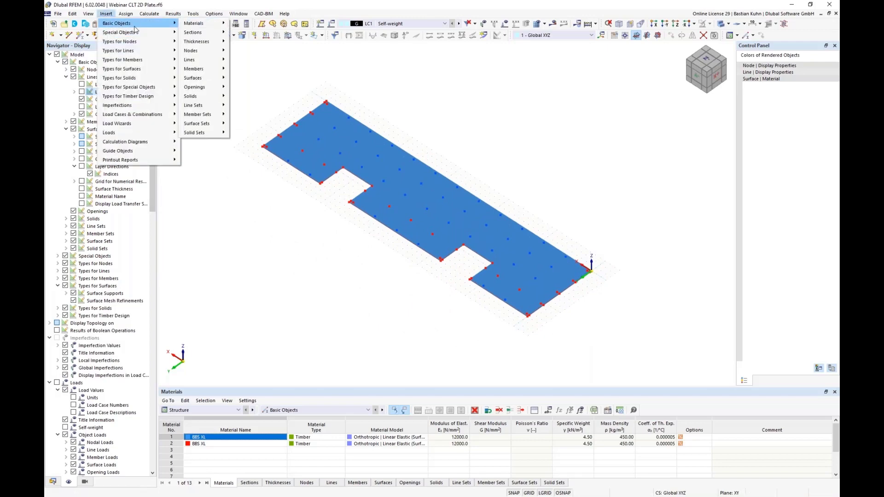
pyautogui.moveTo(138, 52)
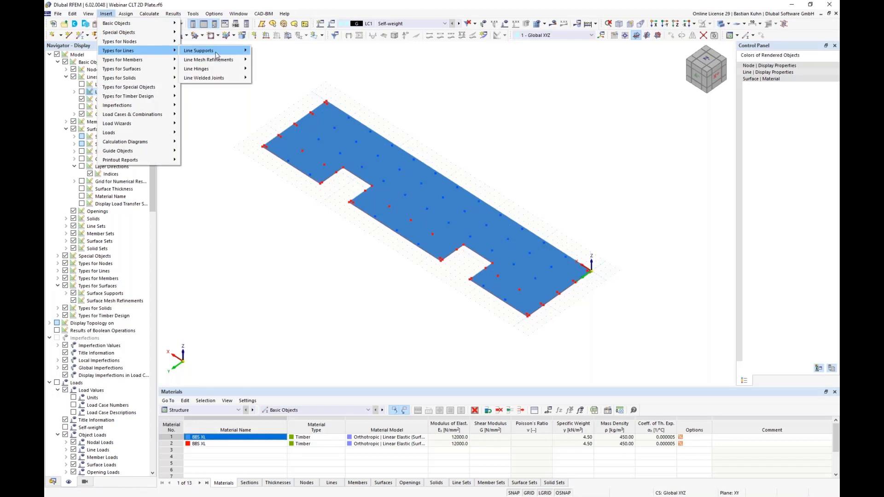
pyautogui.moveTo(220, 70)
pyautogui.click(261, 68)
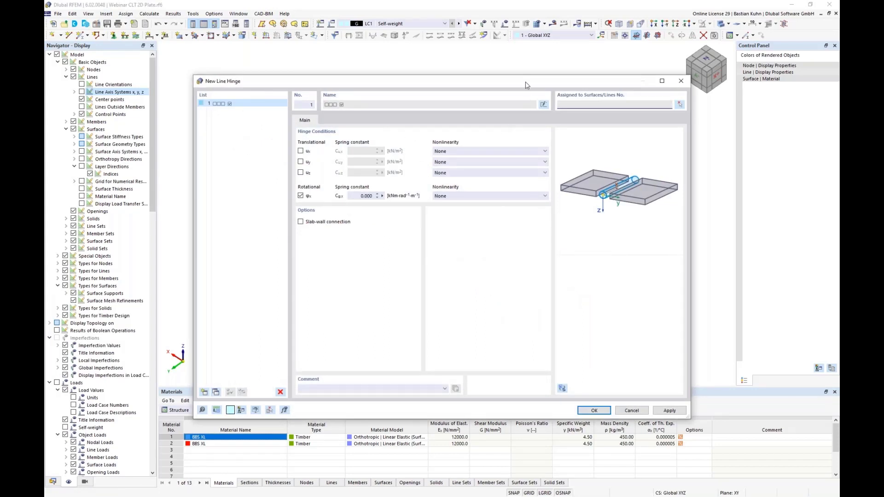
pyautogui.moveTo(525, 81); pyautogui.dragTo(544, 177)
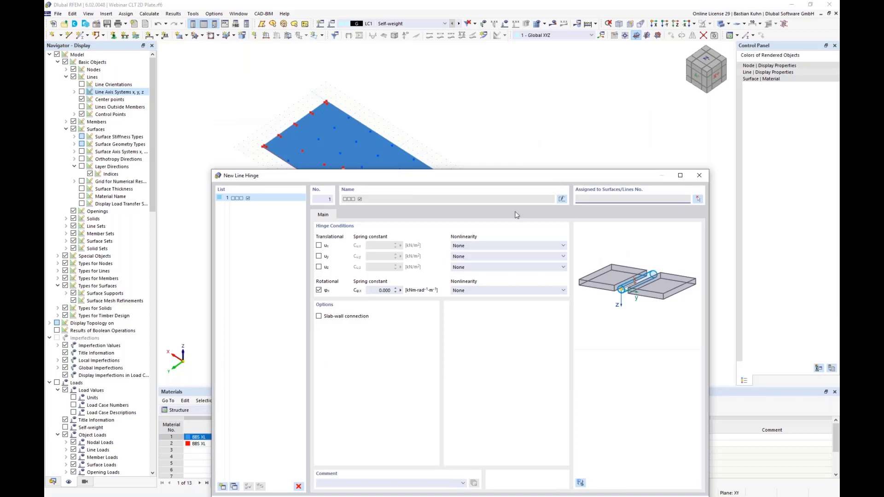
pyautogui.click(319, 246)
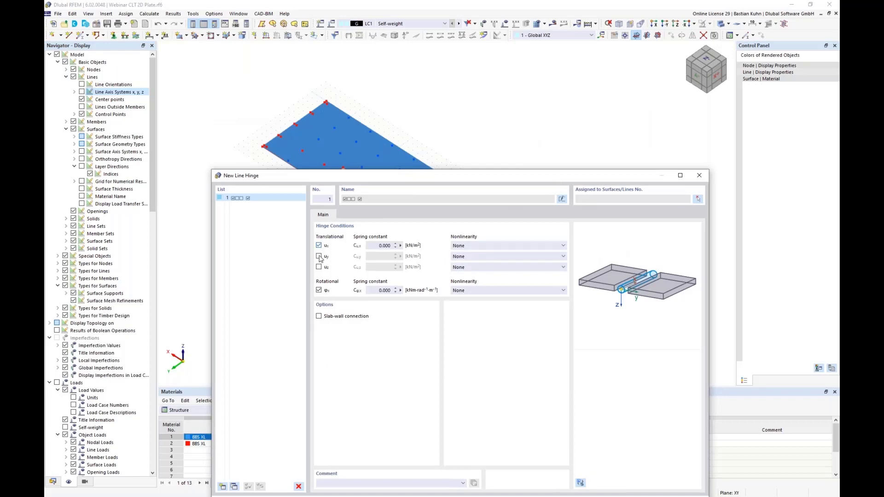
pyautogui.click(319, 256)
pyautogui.click(378, 247)
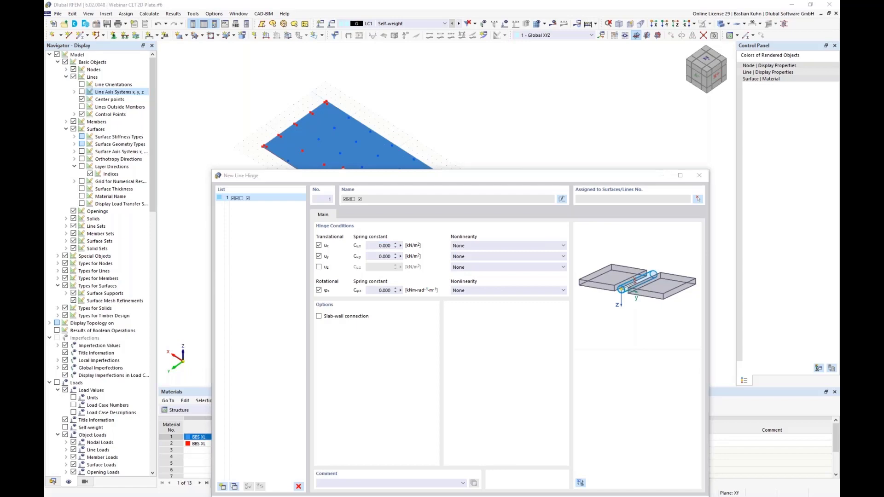
# Switch to the Excel connector spreadsheet and examine the slip modulus kser for the screws.
pyautogui.moveTo(46, 414); pyautogui.dragTo(532, 1)
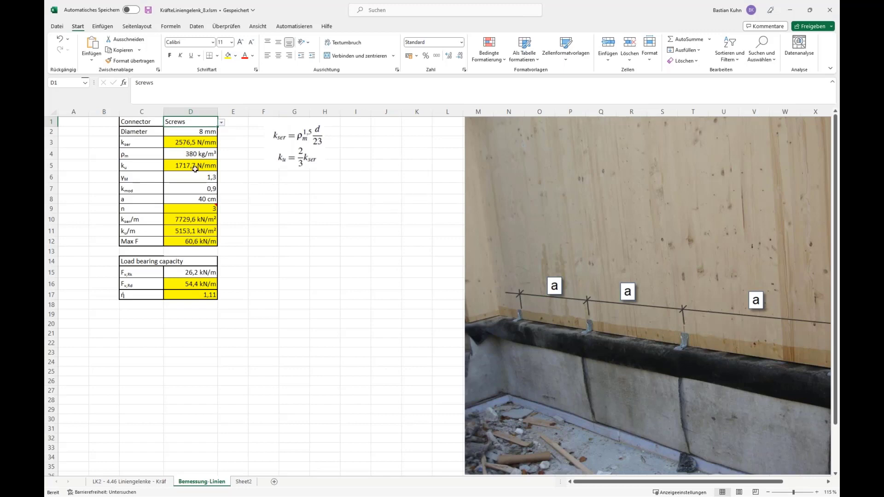
pyautogui.click(184, 143)
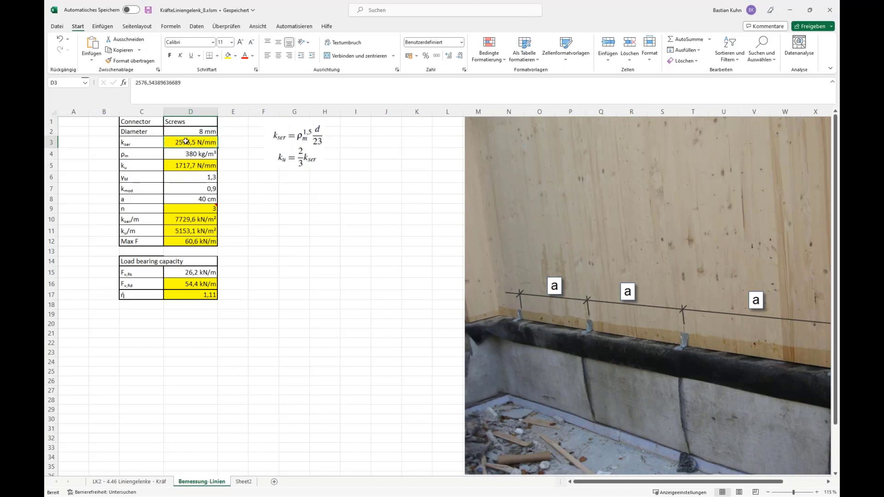
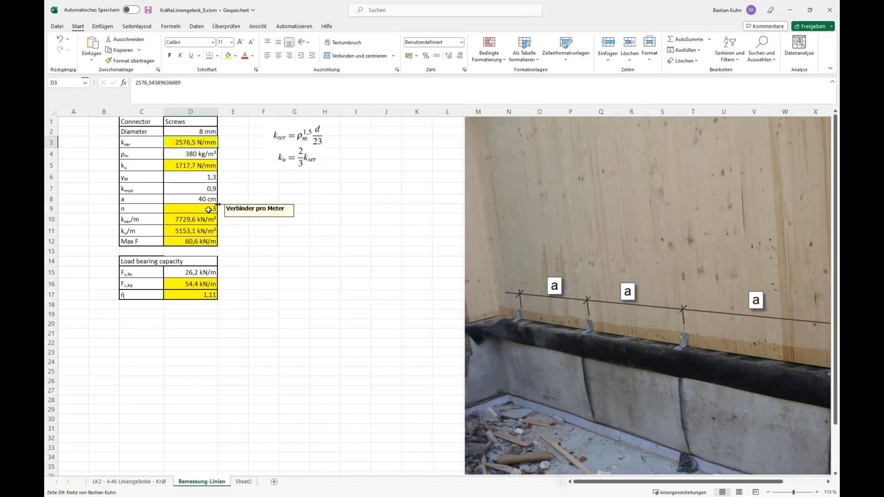
# Inspect the formula for connectors per metre n in the spreadsheet and enter 4 in its cell.
pyautogui.click(208, 210)
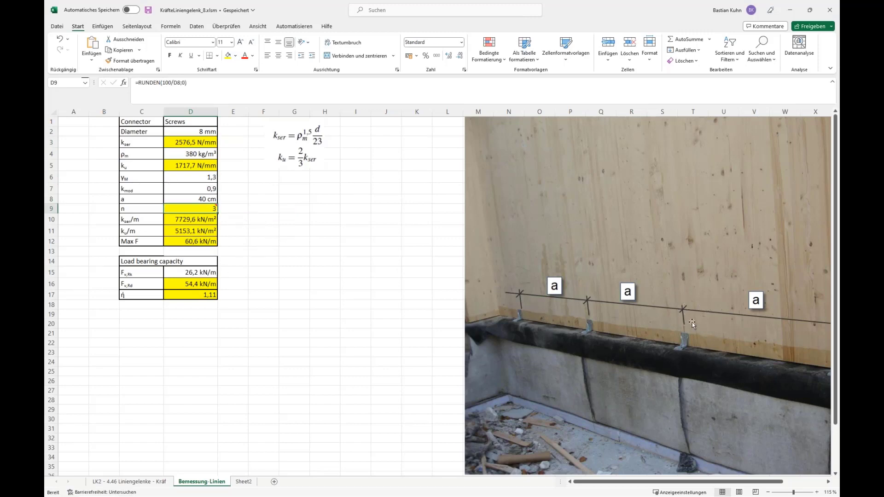
pyautogui.moveTo(202, 208)
pyautogui.write('4')
pyautogui.press('Return')
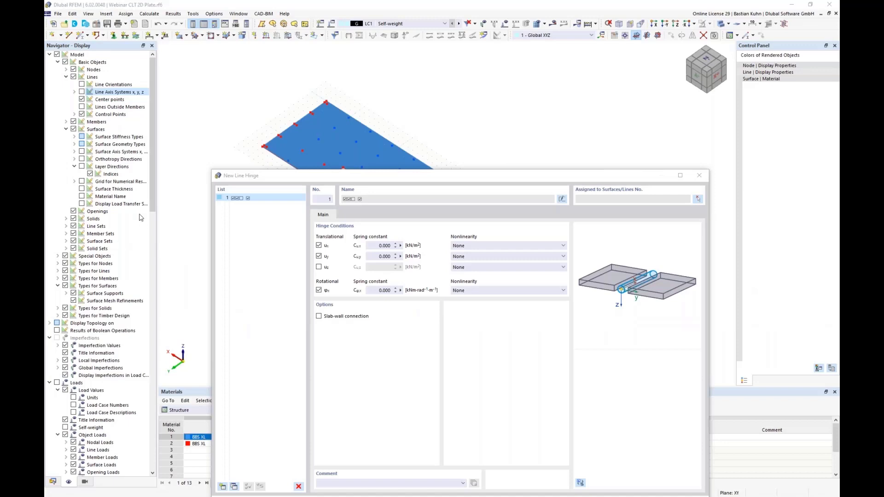
# Switch back to RFEM, open the formula for the line hinge's spring constant Cu,x and add a global parameter named k_ser.
pyautogui.click(401, 246)
pyautogui.click(430, 247)
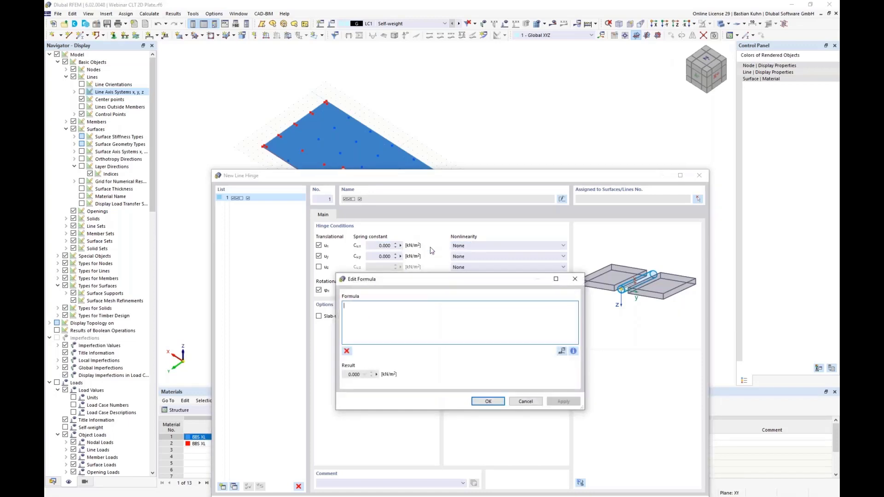
pyautogui.moveTo(440, 283); pyautogui.dragTo(485, 122)
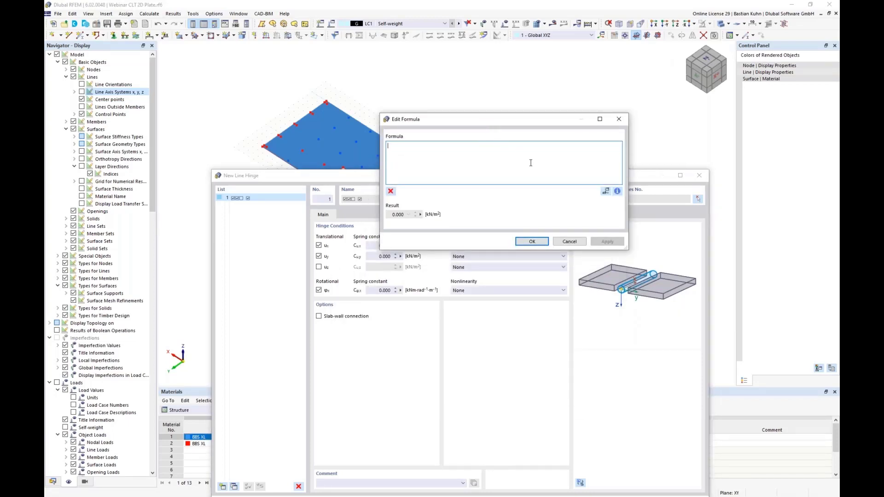
pyautogui.click(605, 192)
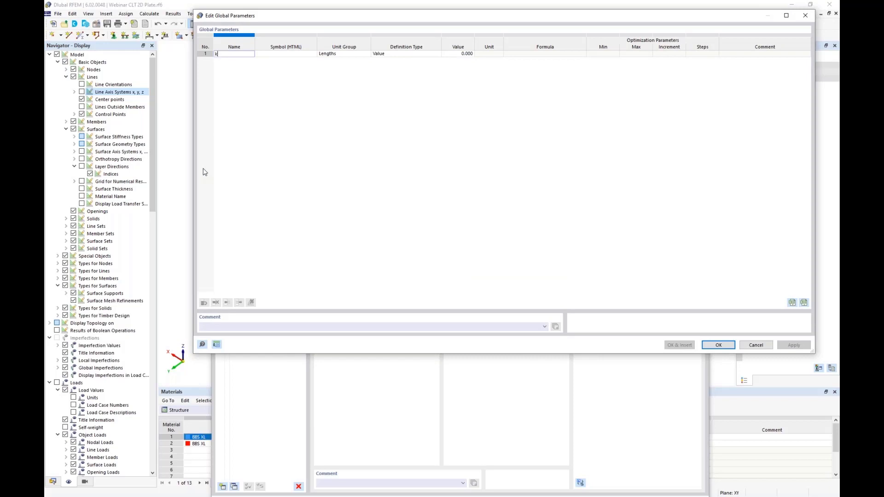
pyautogui.press('Tab')
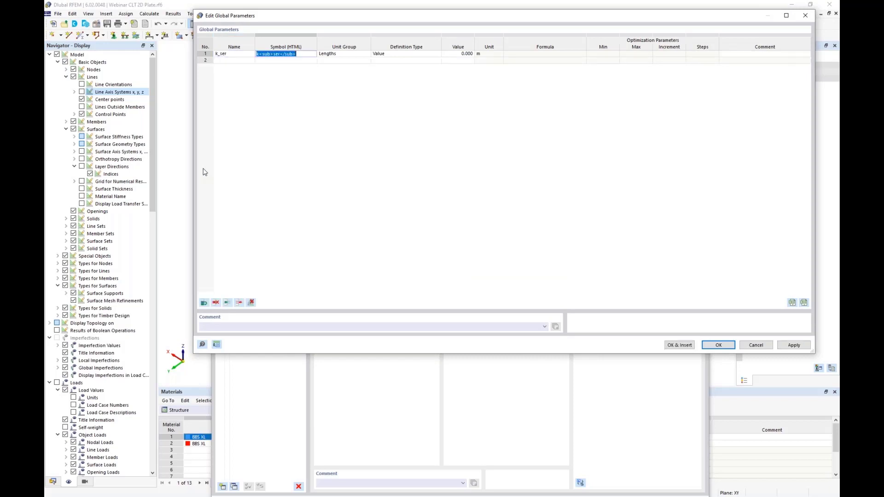
# Set the unit group of the k_ser parameter to Line spring constant.
pyautogui.click(333, 54)
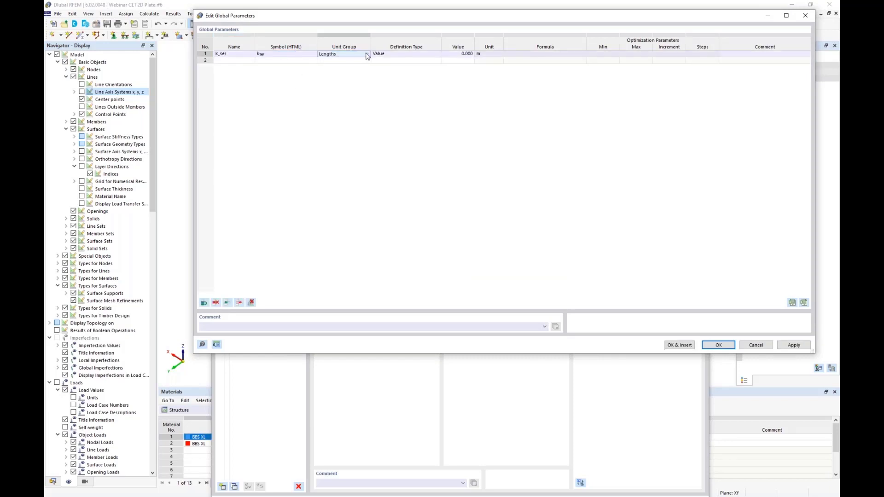
pyautogui.click(368, 54)
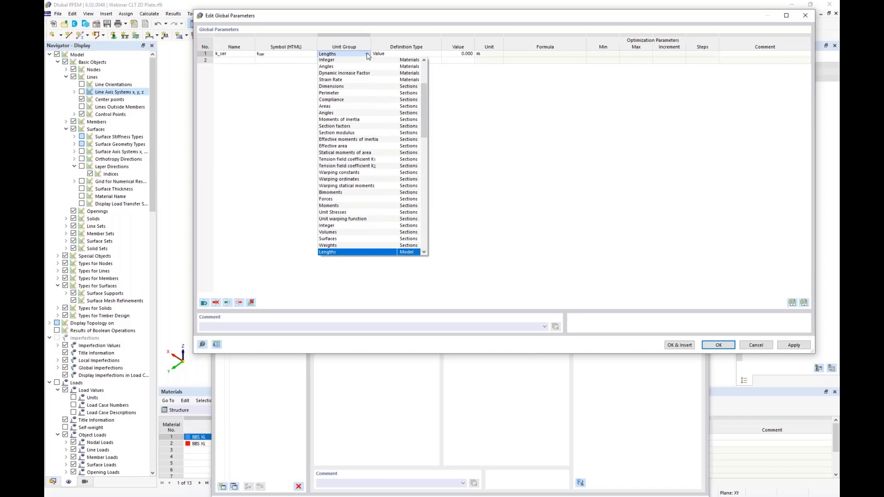
pyautogui.scroll(-1, 372, 152)
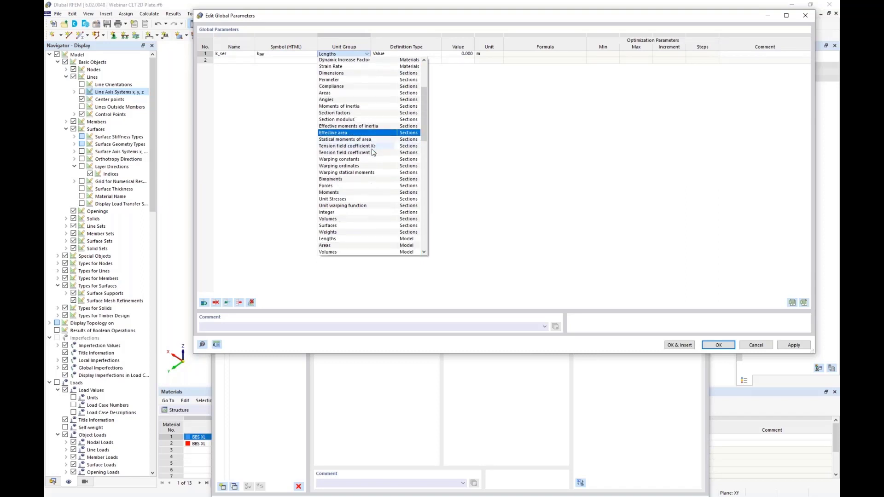
pyautogui.scroll(-1, 373, 152)
pyautogui.scroll(-7, 373, 152)
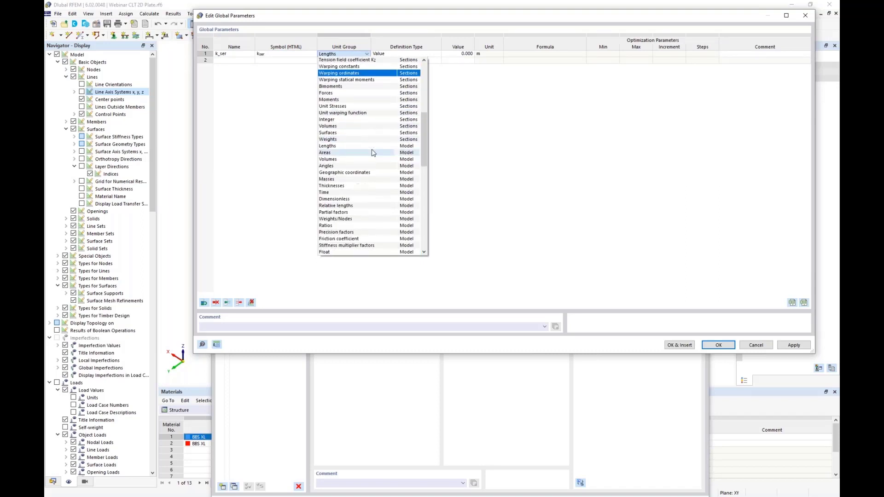
pyautogui.scroll(-1, 373, 153)
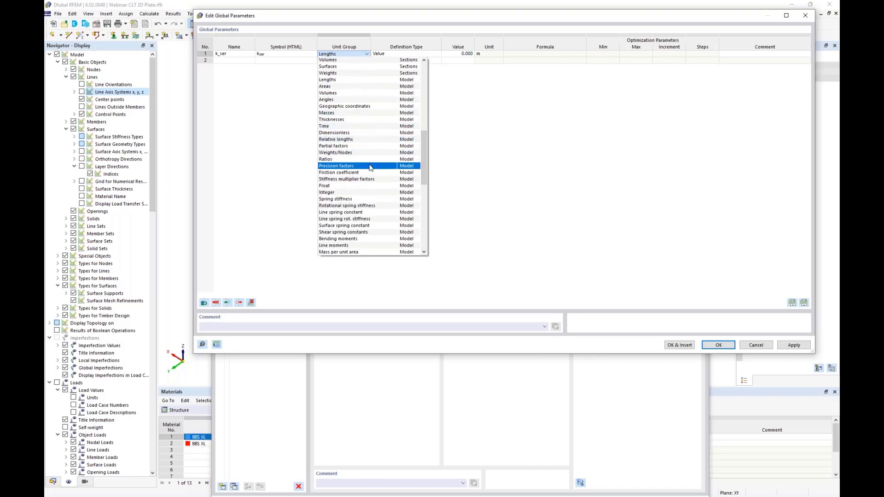
pyautogui.click(362, 213)
# Set k_ser to 2576 kN/m² and insert the parameter into the Cu,x formula.
pyautogui.click(457, 54)
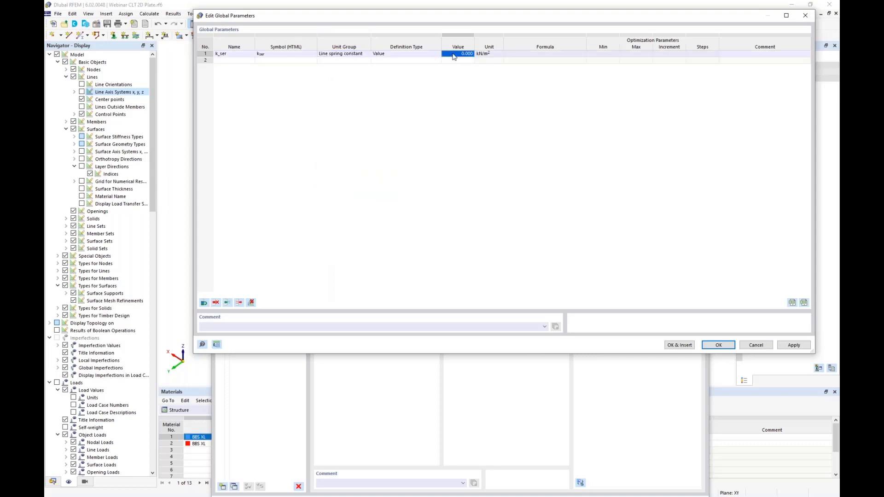
pyautogui.write('2576')
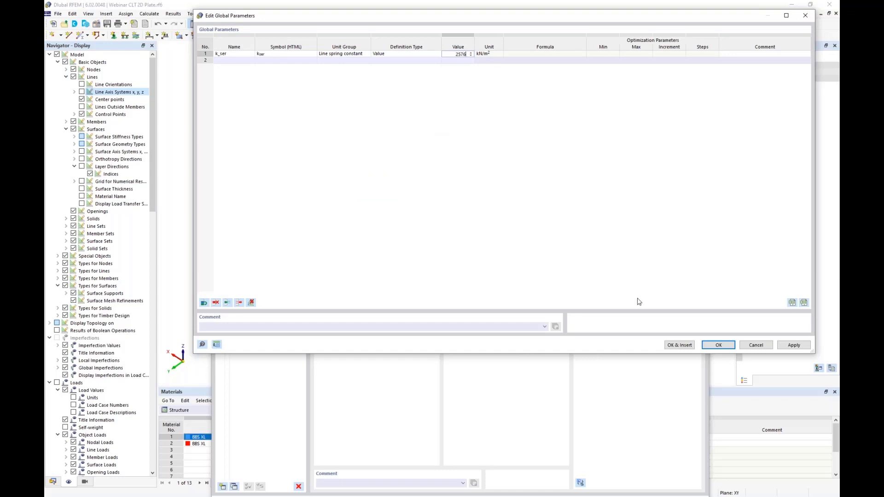
pyautogui.click(680, 345)
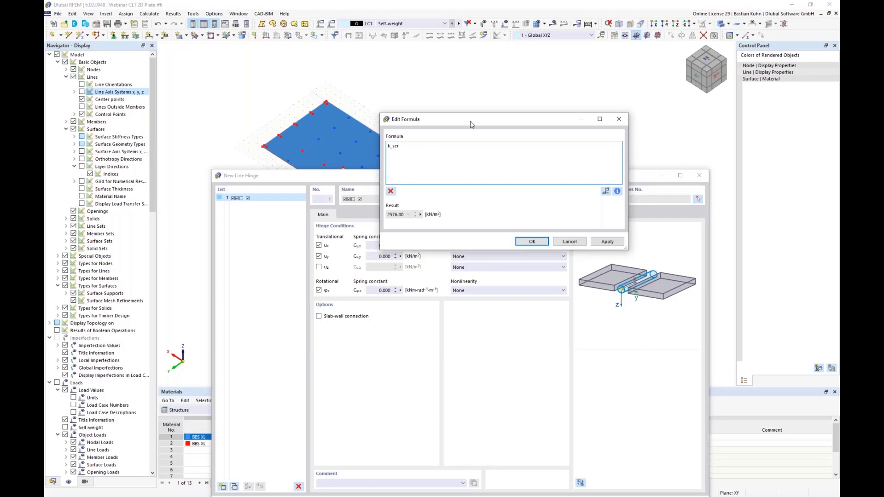
# Insert the comment property of line_hinges into the Cu,x formula after k_ser.
pyautogui.moveTo(469, 122); pyautogui.dragTo(586, 126)
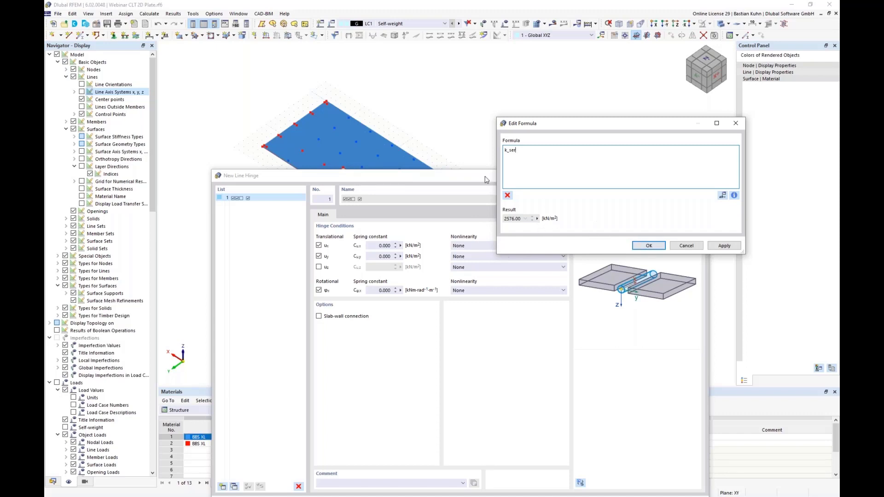
pyautogui.click(734, 195)
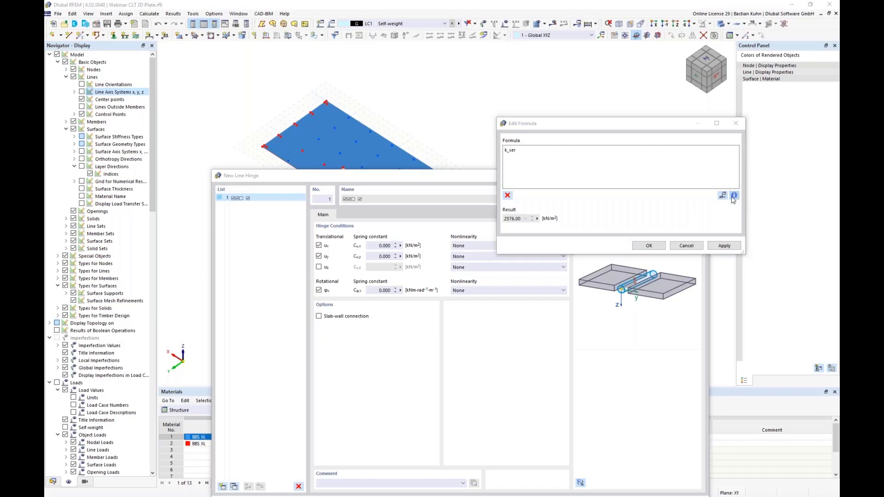
pyautogui.moveTo(483, 123); pyautogui.dragTo(623, 72)
pyautogui.moveTo(557, 64); pyautogui.dragTo(258, 42)
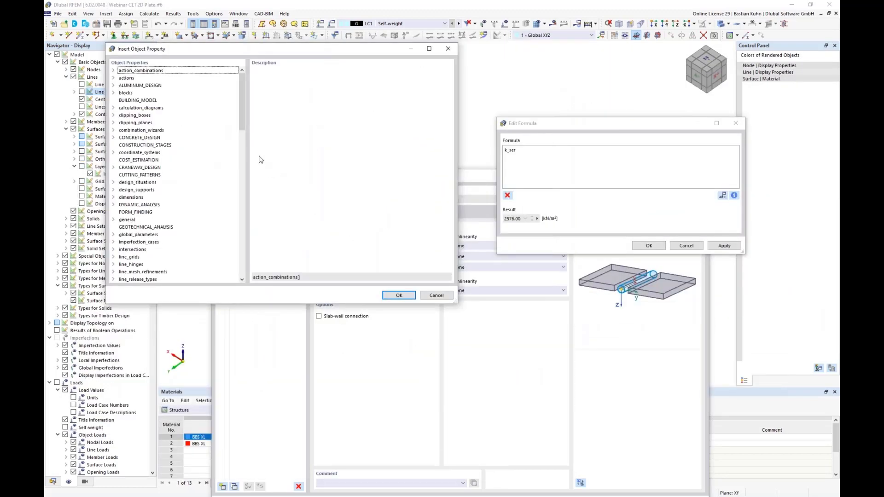
pyautogui.scroll(-3, 214, 164)
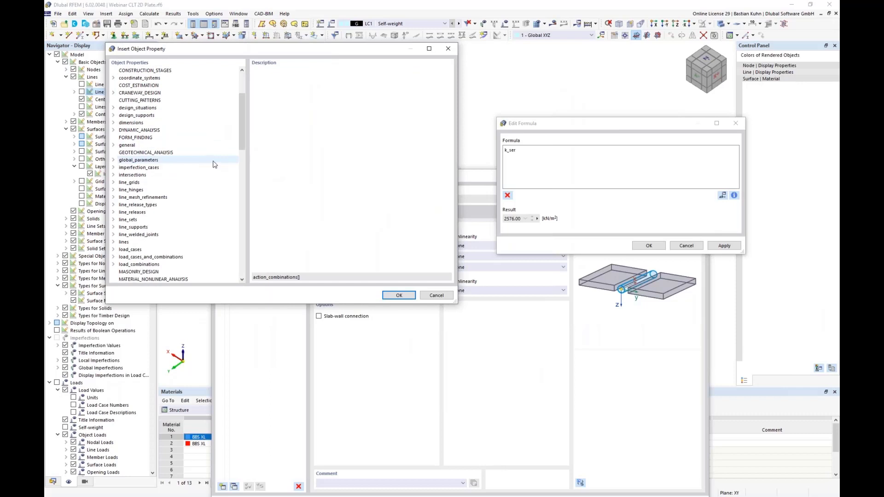
pyautogui.click(114, 190)
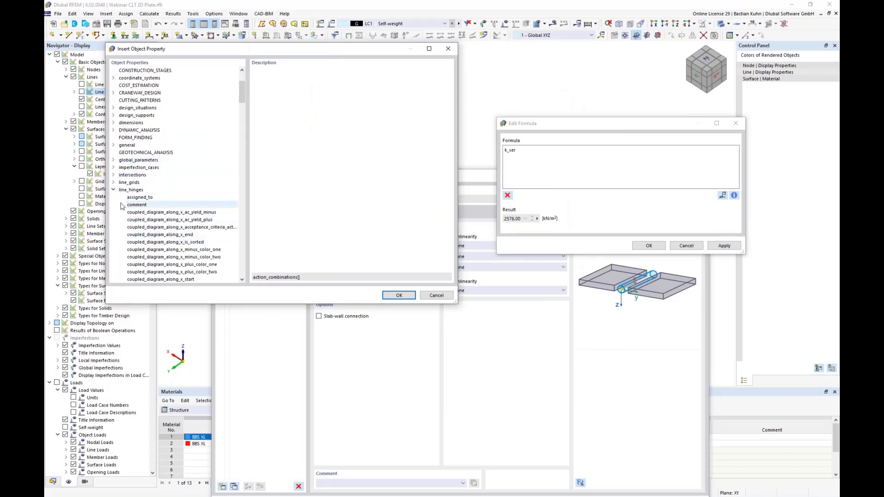
pyautogui.click(135, 204)
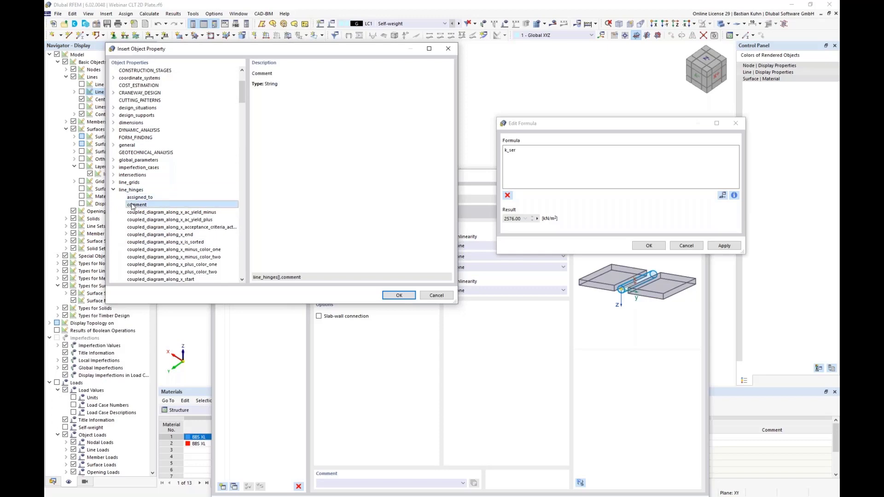
pyautogui.click(396, 296)
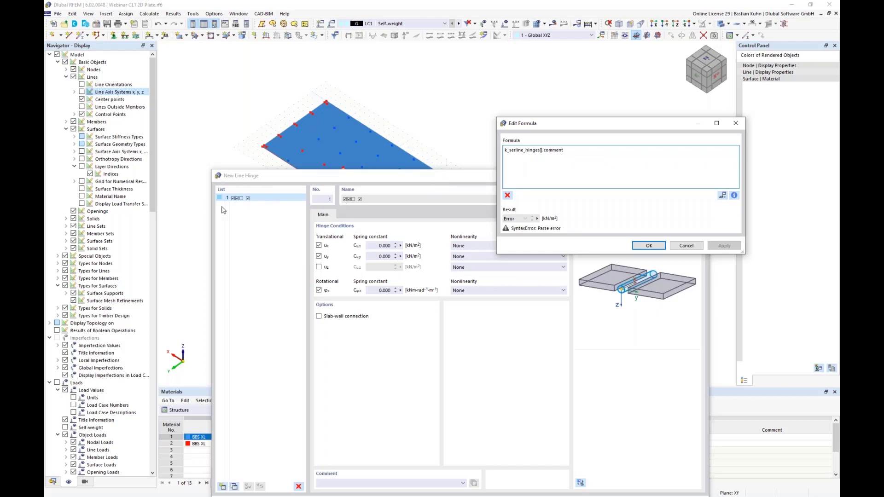
# Complete the Cu,x formula as k_ser*line_hinges[1].comment.slice(0,1) and accept it.
pyautogui.write('1')
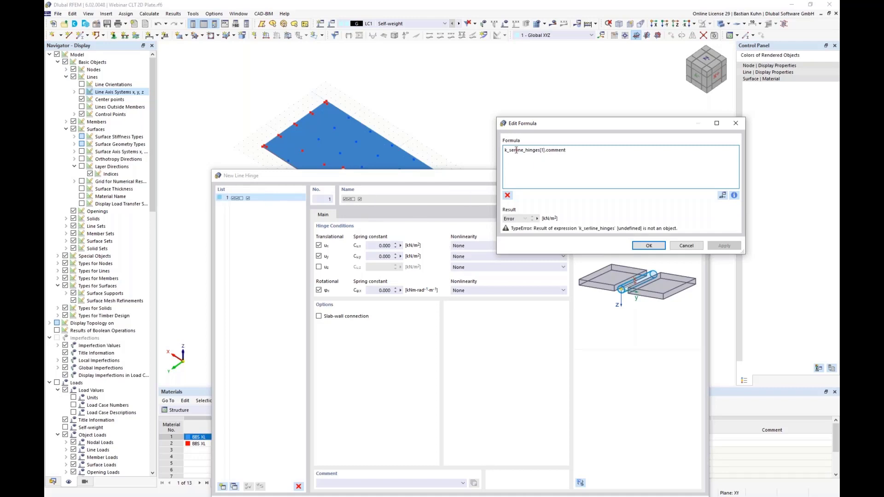
pyautogui.write('_')
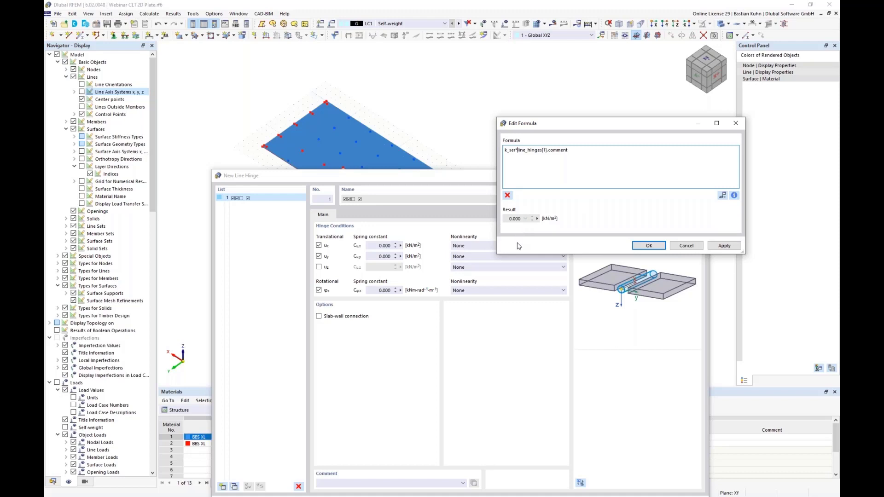
pyautogui.click(572, 156)
pyautogui.write('.slice(')
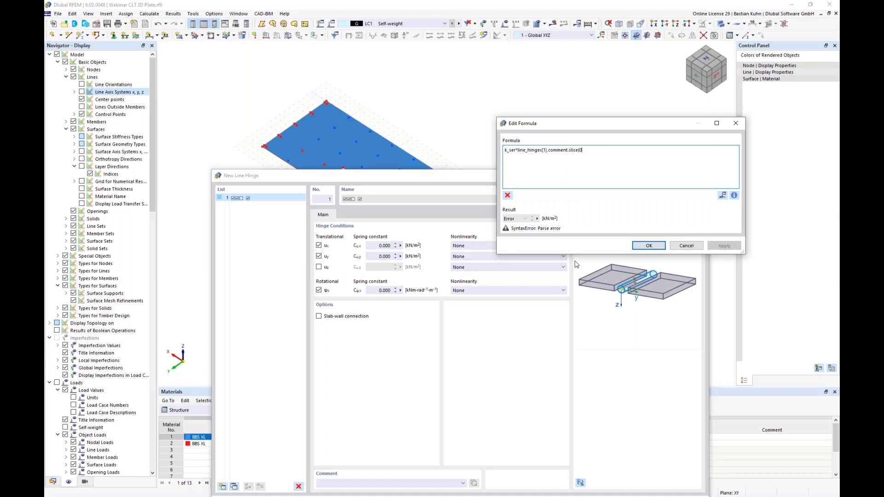
pyautogui.write('0,1)')
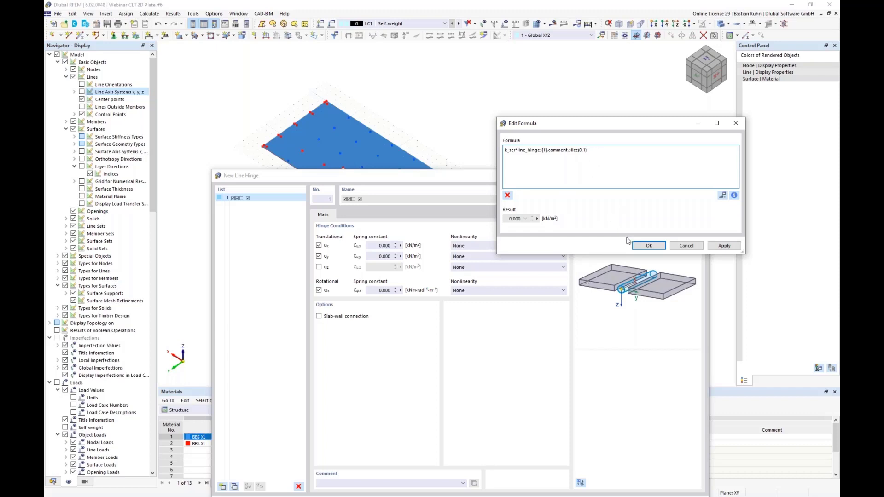
pyautogui.click(648, 245)
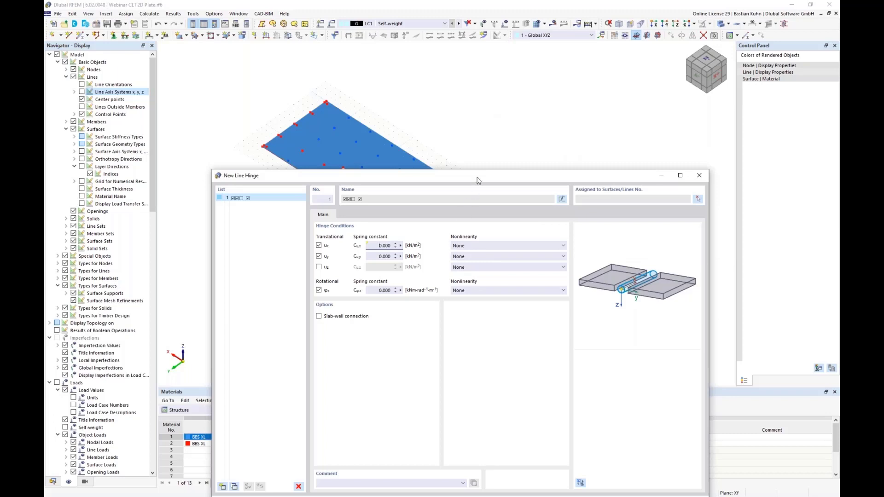
# Enter "3 Screws" as the line hinge's comment.
pyautogui.moveTo(478, 180); pyautogui.dragTo(540, 96)
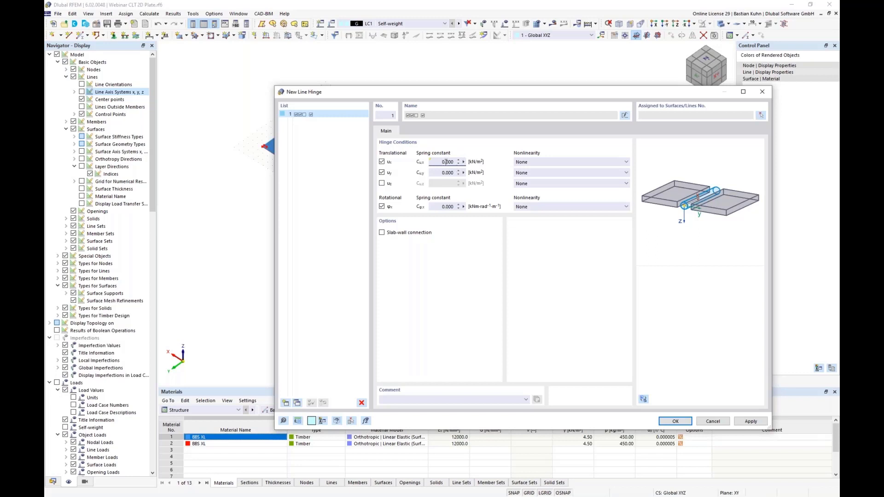
pyautogui.click(385, 399)
pyautogui.write('3 Connec')
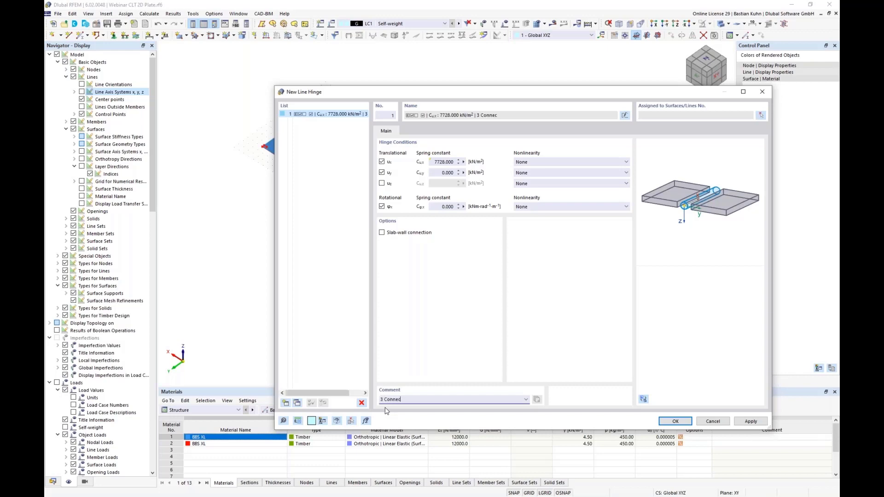
pyautogui.write('d')
pyautogui.press('BackSpace')
pyautogui.press('BackSpace')
pyautogui.press('BackSpace')
pyautogui.press('BackSpace')
pyautogui.press('BackSpace')
pyautogui.press('BackSpace')
pyautogui.write('S')
# Try 4 and 5 as the screw count at the start of the hinge comment and return it to 3.
pyautogui.write('4')
pyautogui.press('BackSpace')
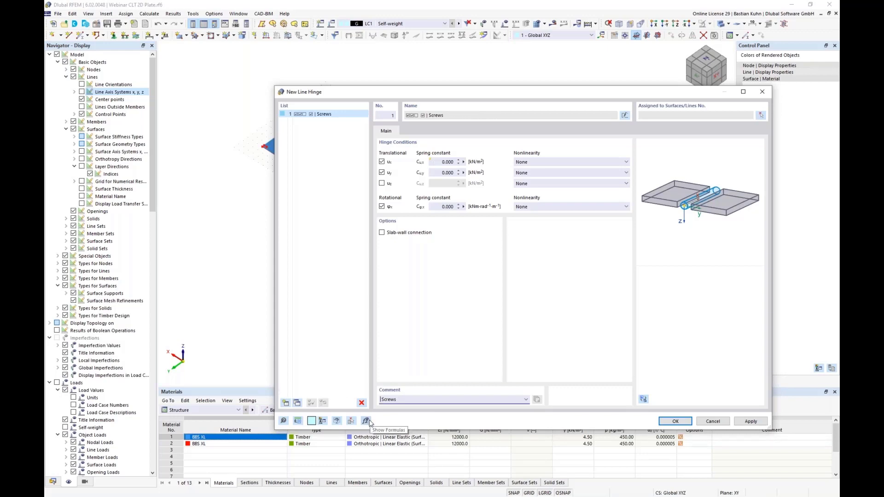
pyautogui.write('5')
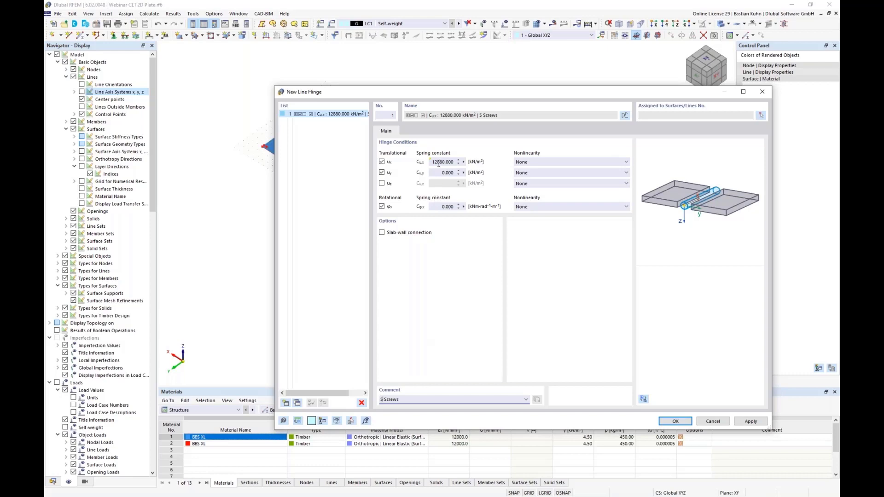
pyautogui.press('BackSpace')
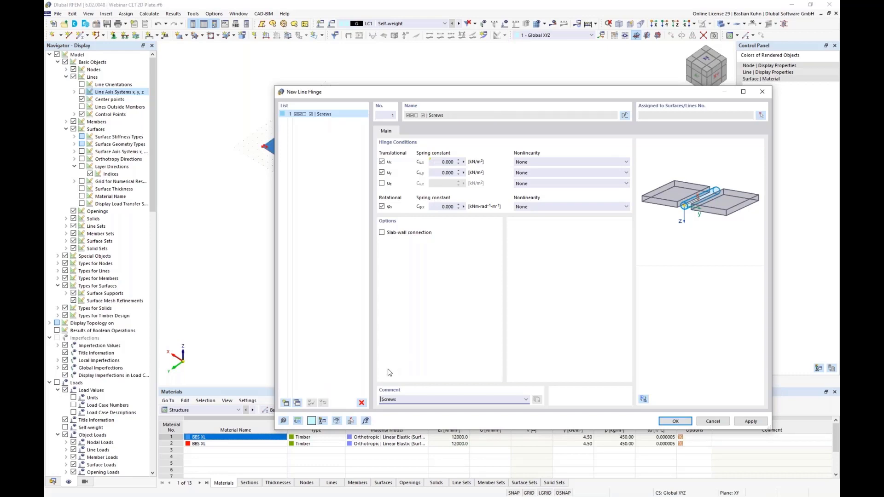
pyautogui.write('3')
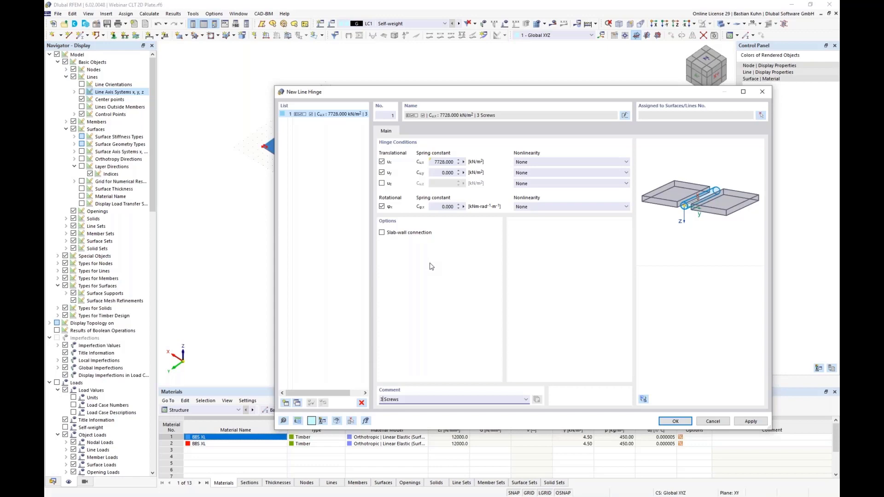
# Copy the Cu,x formula k_ser*line_hinges[1].comment.slice(0,1) into the Cu,y spring constant and accept the new line hinge.
pyautogui.click(463, 162)
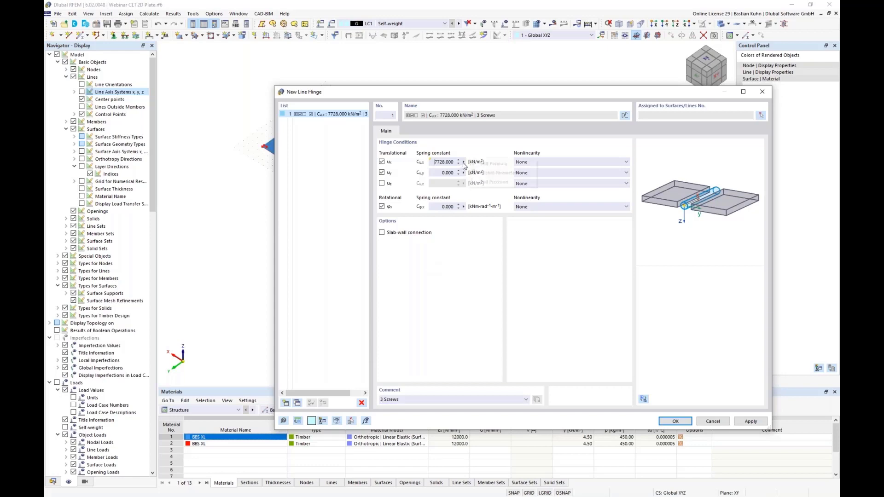
pyautogui.click(477, 165)
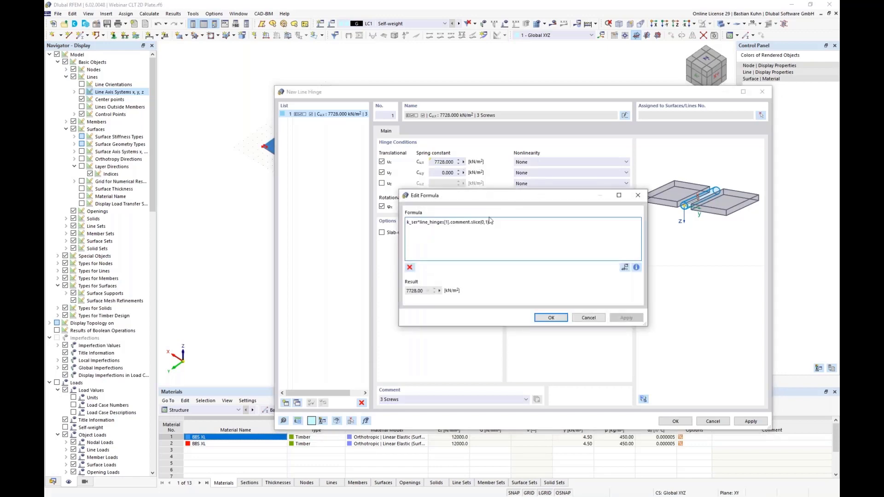
pyautogui.moveTo(497, 221); pyautogui.dragTo(335, 221)
pyautogui.hotkey('ctrl', 'c')
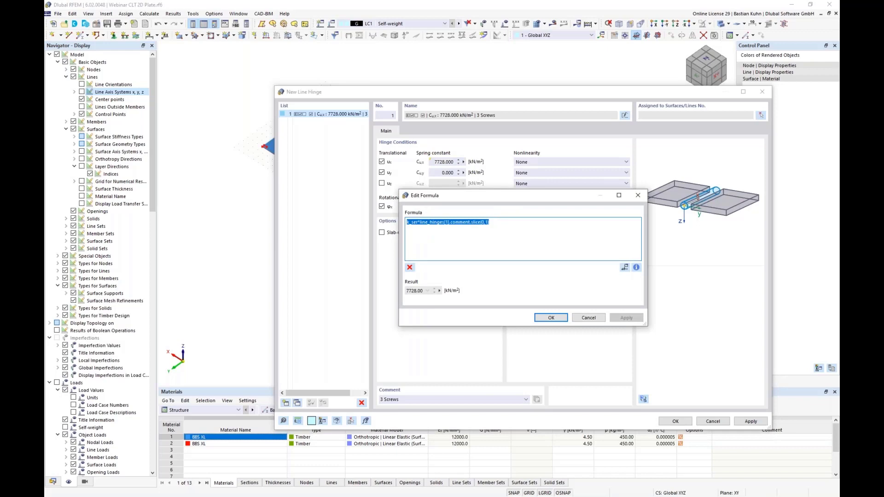
pyautogui.click(588, 317)
pyautogui.click(464, 173)
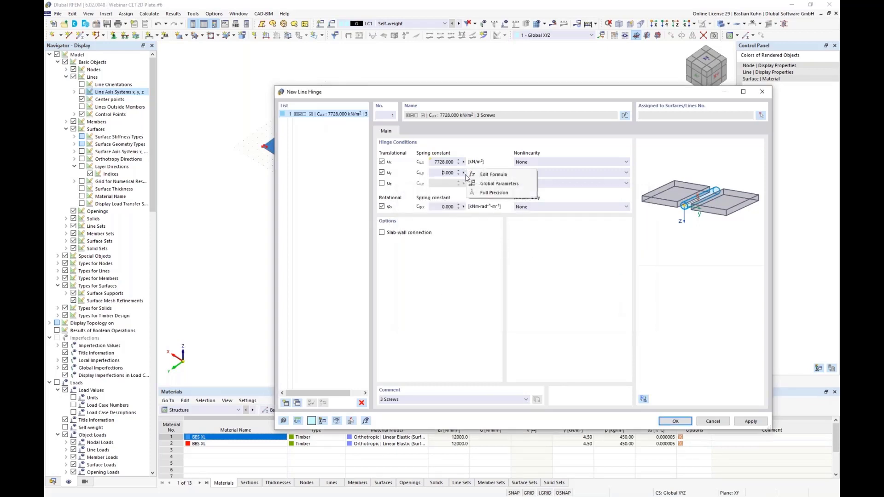
pyautogui.click(494, 177)
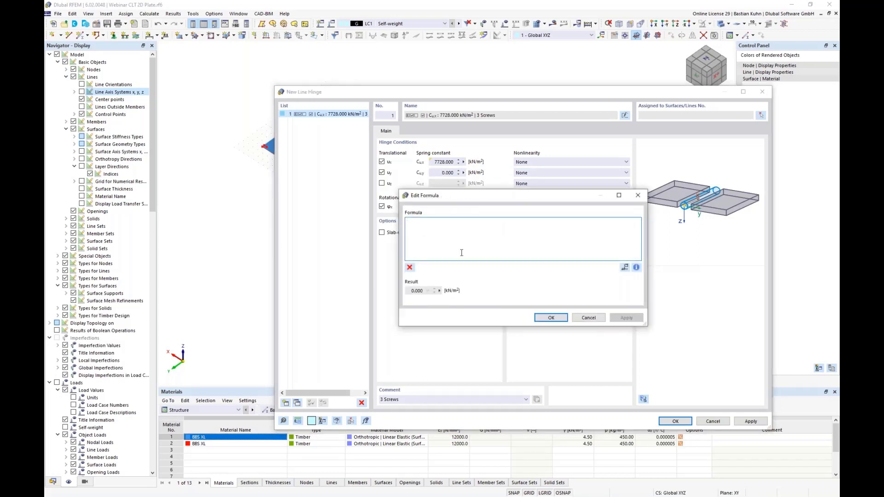
pyautogui.hotkey('ctrl', 'v')
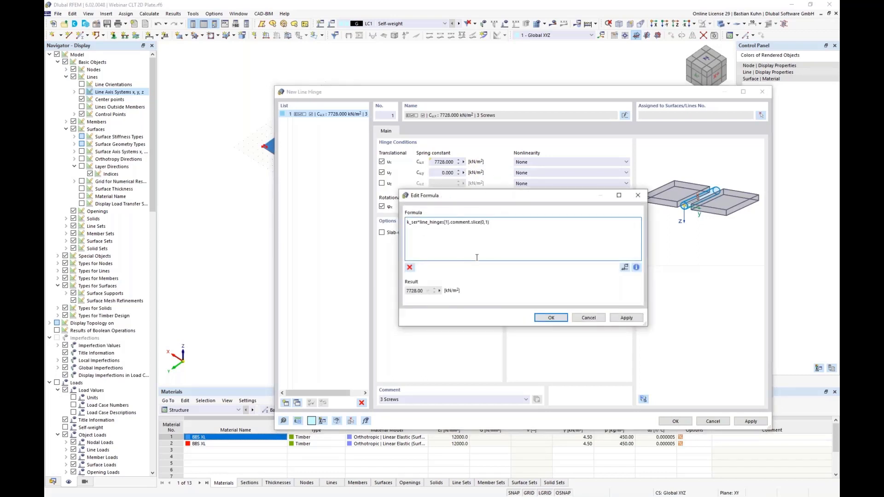
pyautogui.click(550, 318)
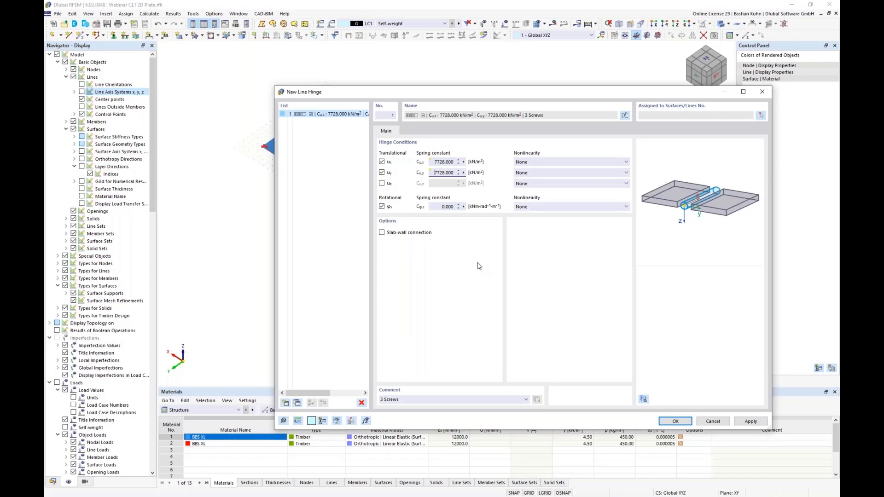
pyautogui.click(438, 207)
pyautogui.click(675, 421)
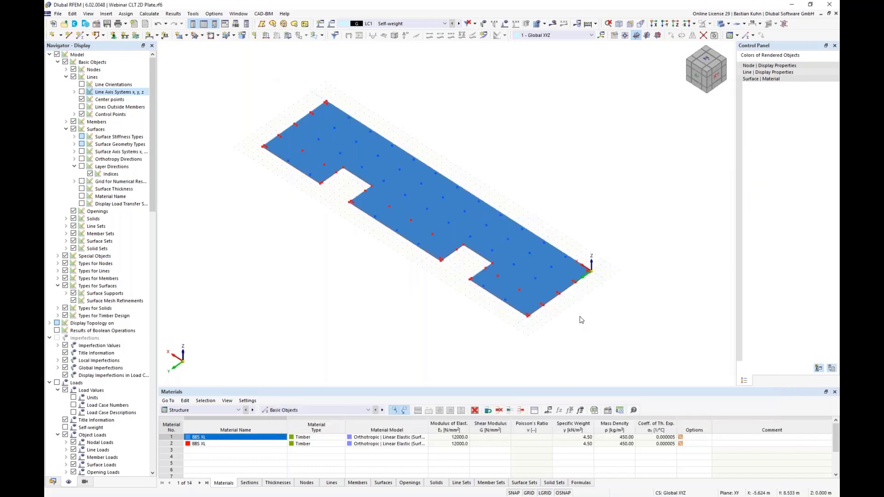
# Reopen the 3 Screws line hinge for editing from the model data and start the graphical selection of its surfaces and lines.
pyautogui.click(54, 482)
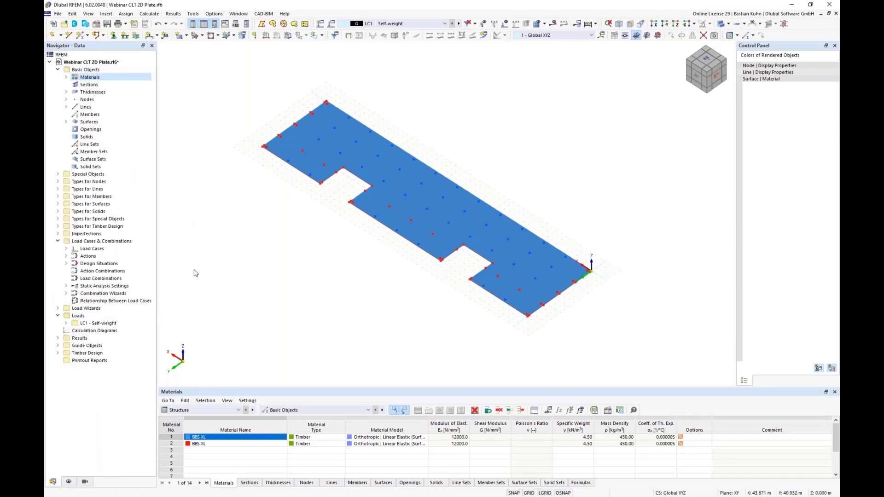
pyautogui.click(57, 189)
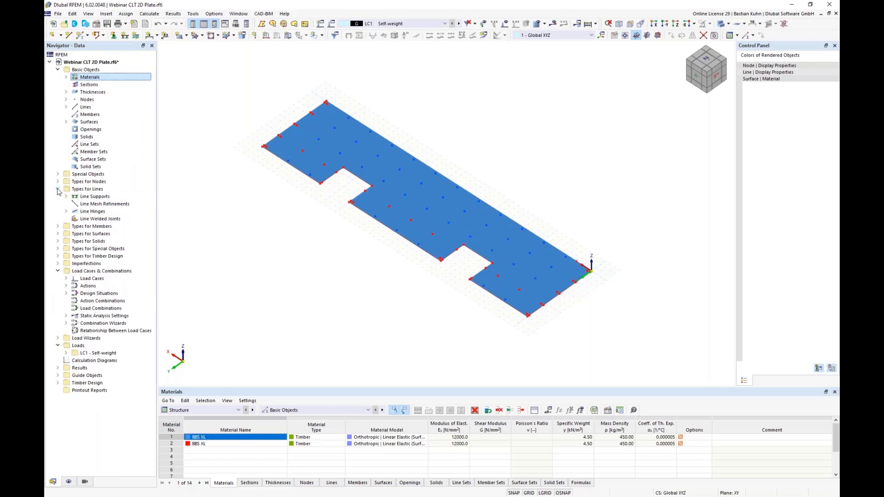
pyautogui.click(65, 211)
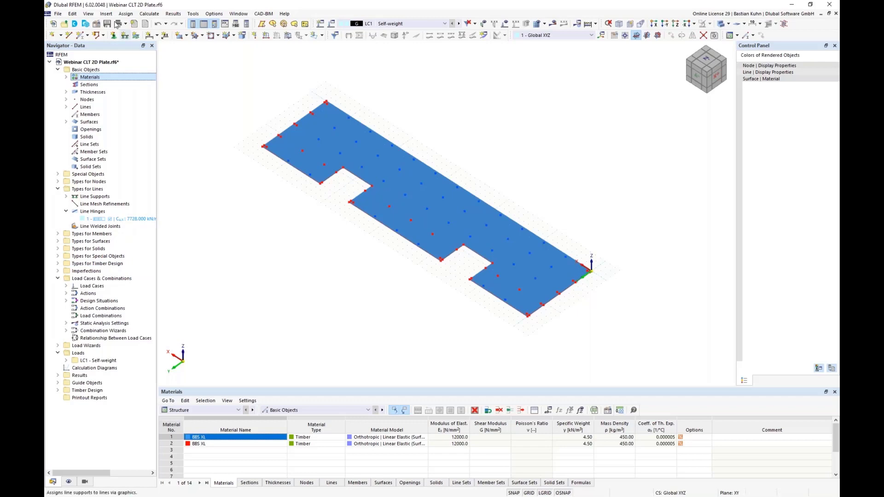
pyautogui.click(106, 13)
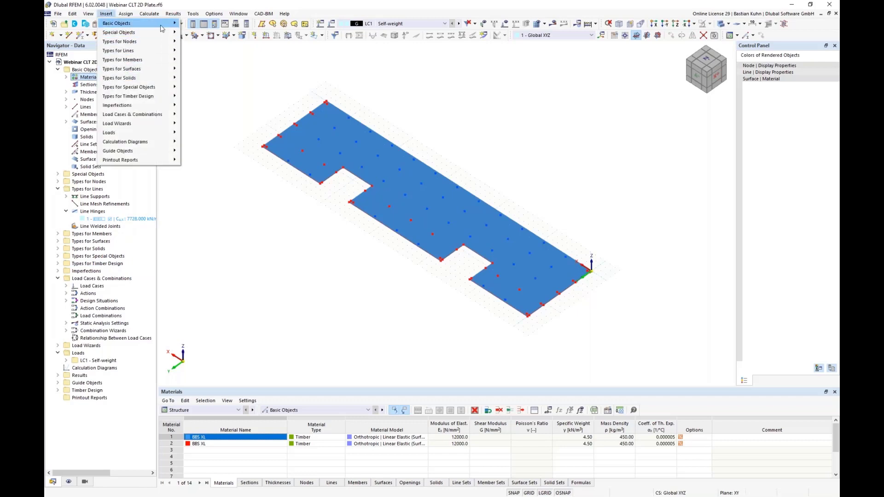
pyautogui.click(269, 81)
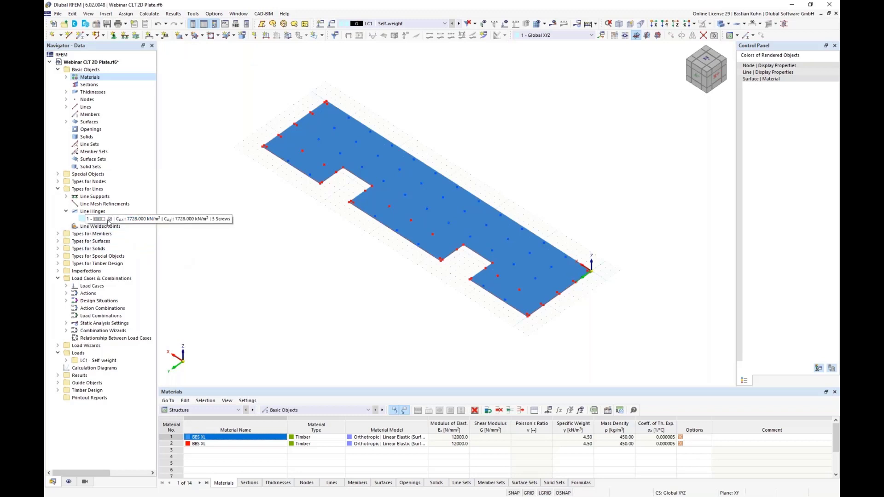
pyautogui.doubleClick(109, 220)
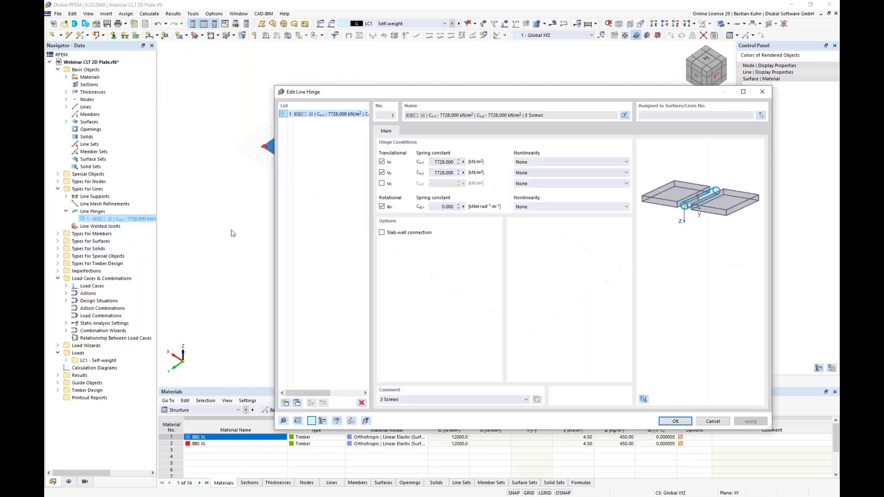
pyautogui.click(761, 116)
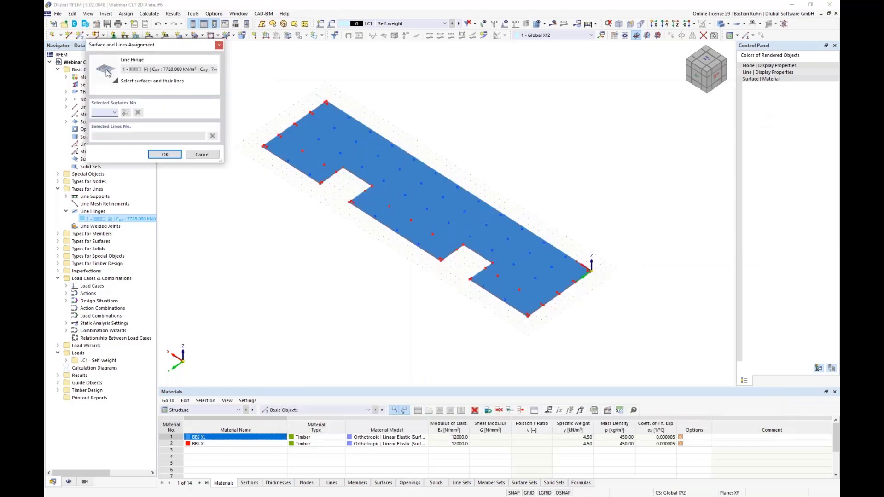
# Display the model in transparent mode and select lines 2, 12, 42 and 43 of surface 2 for the line hinge.
pyautogui.click(721, 24)
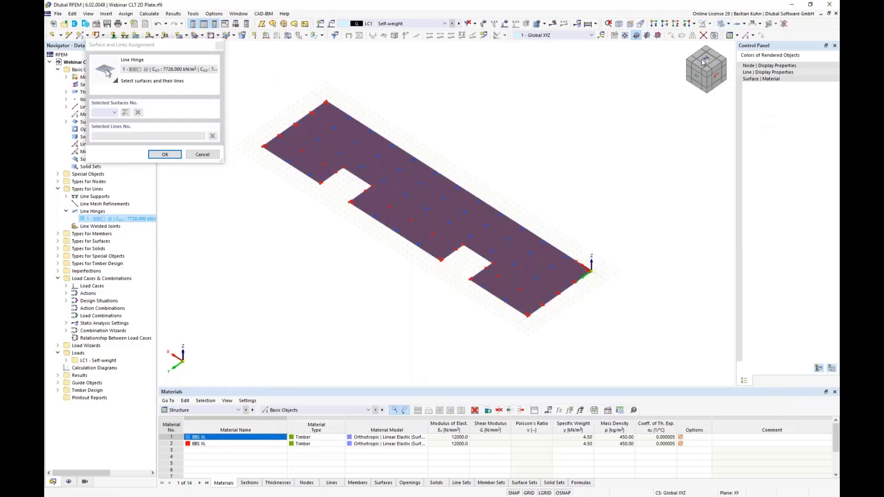
pyautogui.click(720, 26)
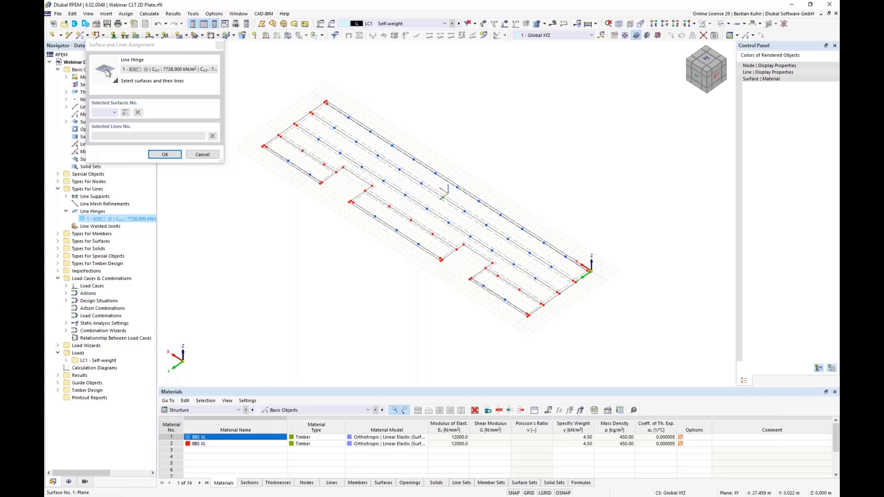
pyautogui.scroll(5, 447, 155)
pyautogui.click(446, 155)
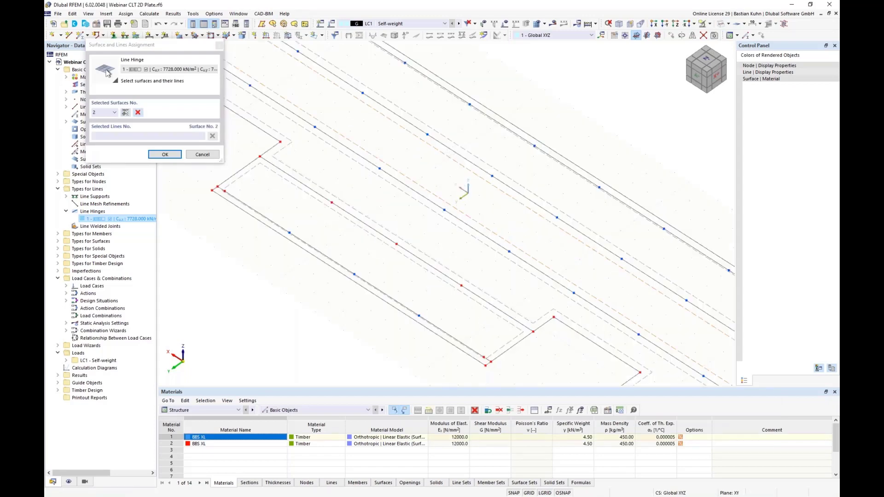
pyautogui.scroll(-5, 447, 155)
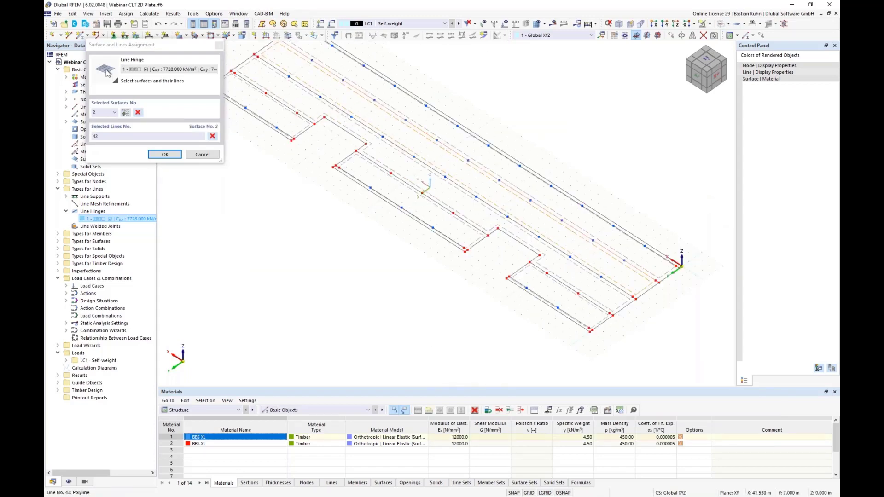
pyautogui.scroll(5, 334, 120)
pyautogui.click(334, 120)
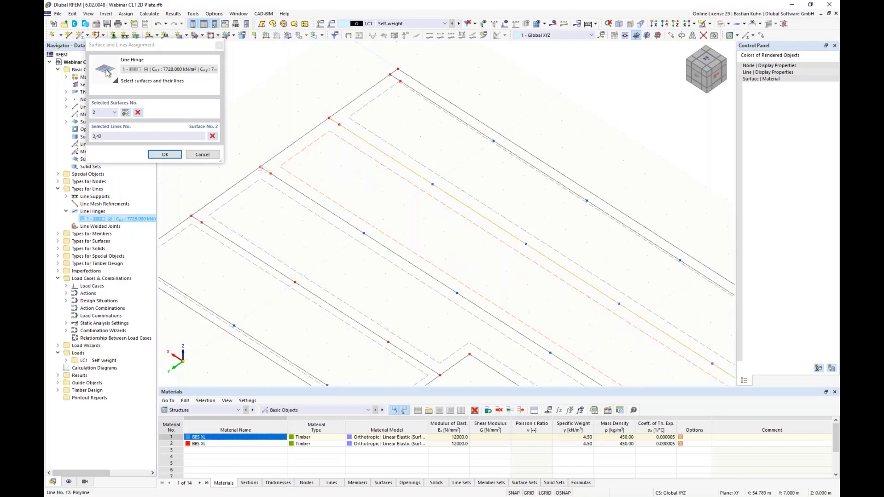
pyautogui.click(288, 184)
pyautogui.scroll(-7, 289, 184)
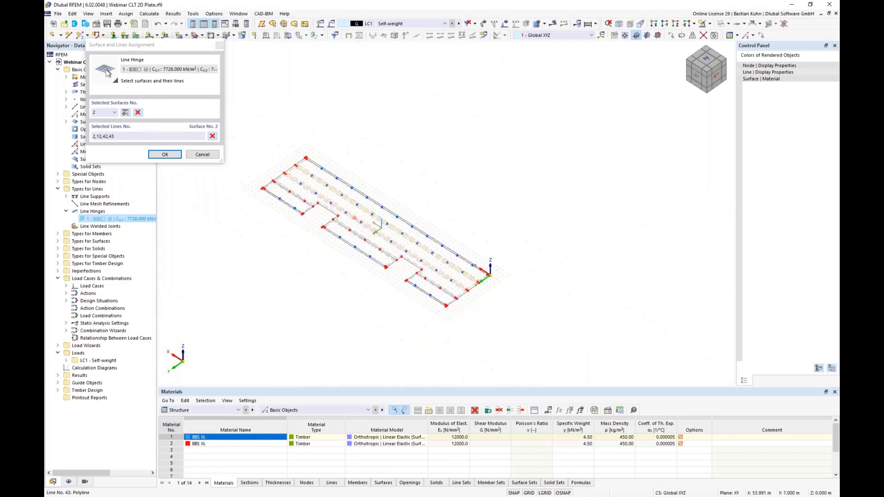
# Add lines 37 and 38 of surface 2 to the line hinge assignment.
pyautogui.scroll(6, 478, 285)
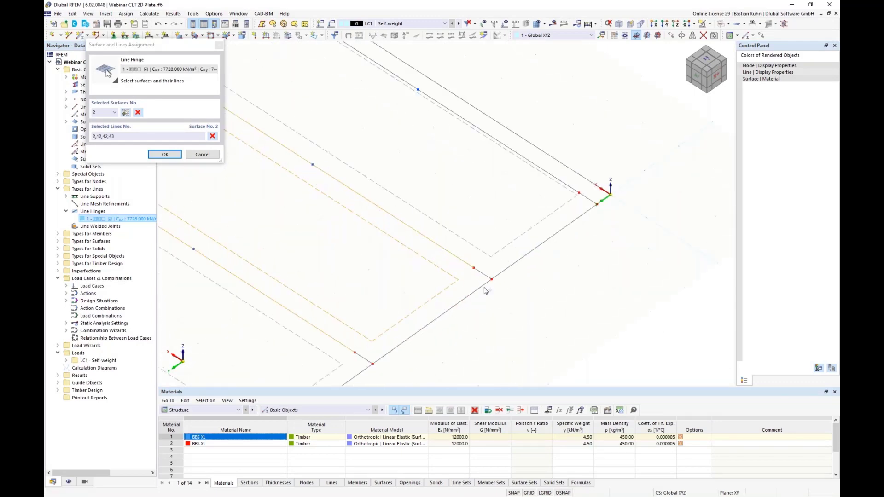
pyautogui.click(422, 327)
pyautogui.click(368, 361)
pyautogui.scroll(-6, 396, 256)
pyautogui.scroll(-2, 394, 244)
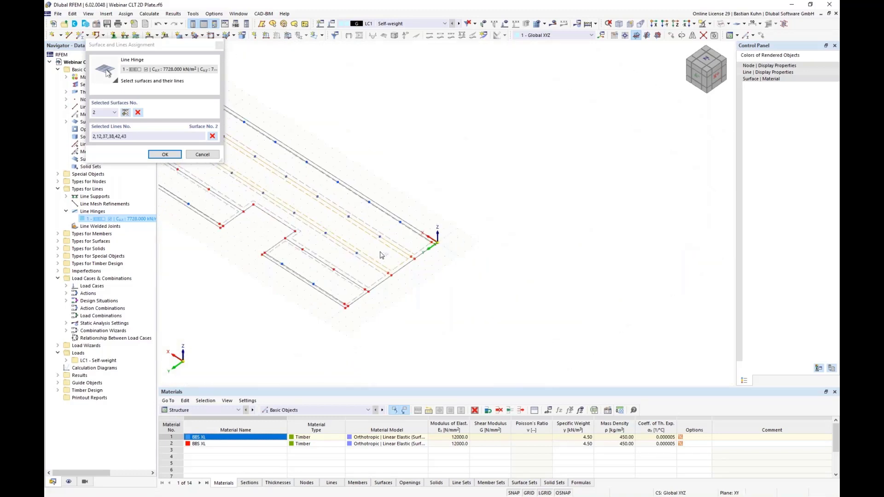
# Select surface 5 for the line hinge and pick its joint lines 22 and 41.
pyautogui.moveTo(383, 254); pyautogui.dragTo(487, 213, button='middle')
pyautogui.scroll(2, 479, 172)
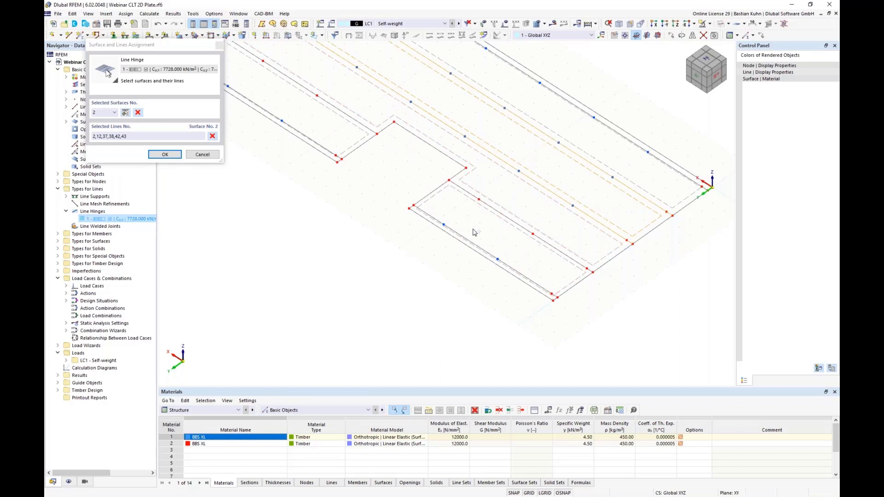
pyautogui.click(482, 193)
pyautogui.click(554, 253)
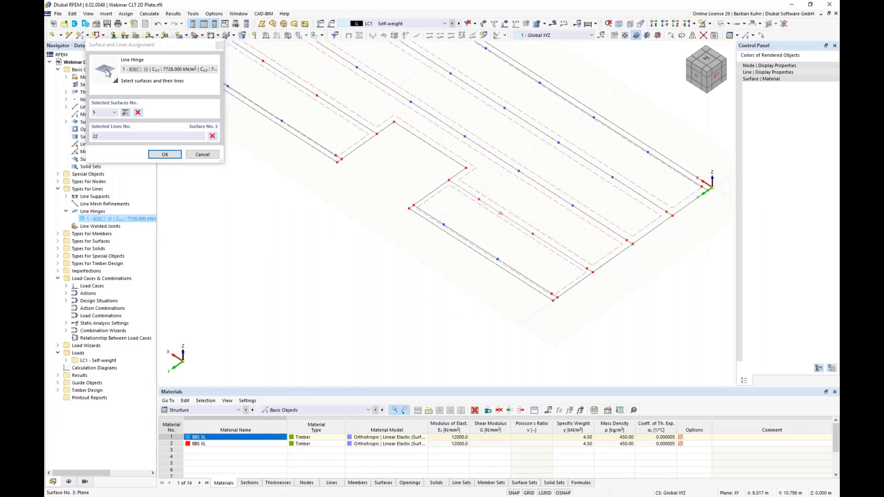
pyautogui.scroll(3, 559, 261)
pyautogui.click(533, 237)
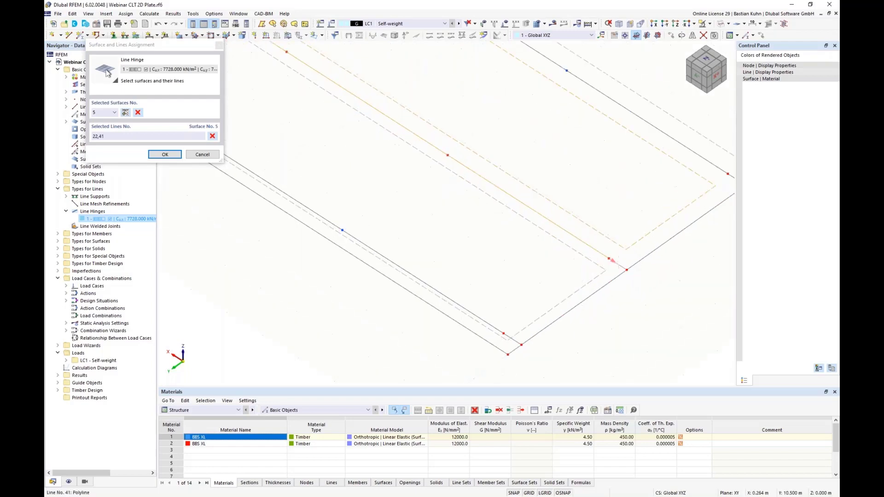
# Add lines 20, 44 and 16 of surface 5 to the assignment and confirm the edited line hinge.
pyautogui.scroll(-3, 533, 237)
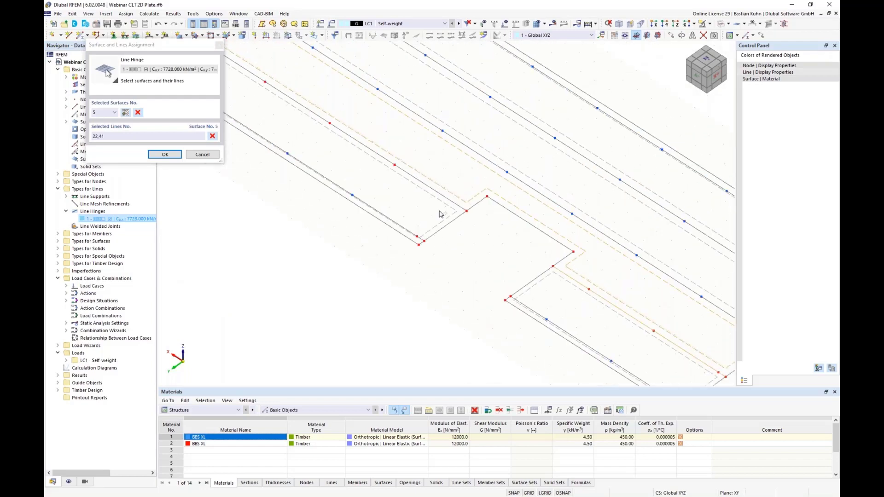
pyautogui.click(442, 196)
pyautogui.scroll(-3, 364, 173)
pyautogui.moveTo(466, 282); pyautogui.dragTo(471, 315, button='middle')
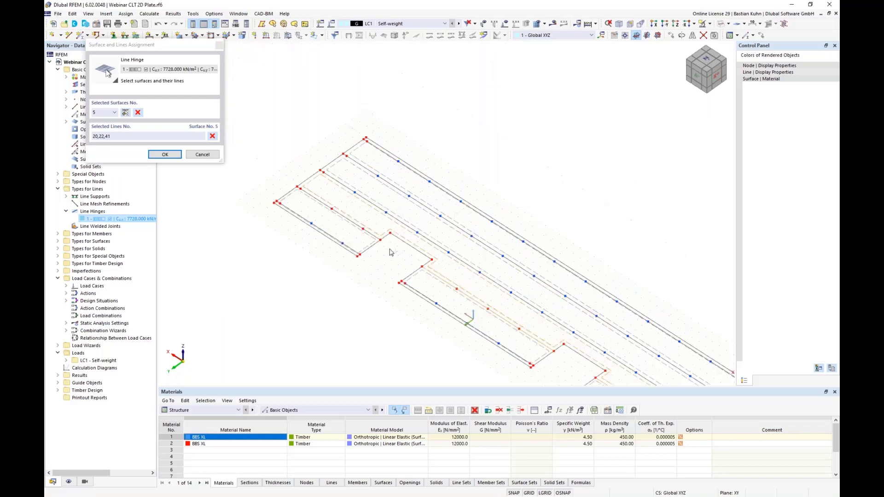
pyautogui.scroll(4, 388, 249)
pyautogui.click(358, 215)
pyautogui.moveTo(321, 223); pyautogui.dragTo(570, 349, button='middle')
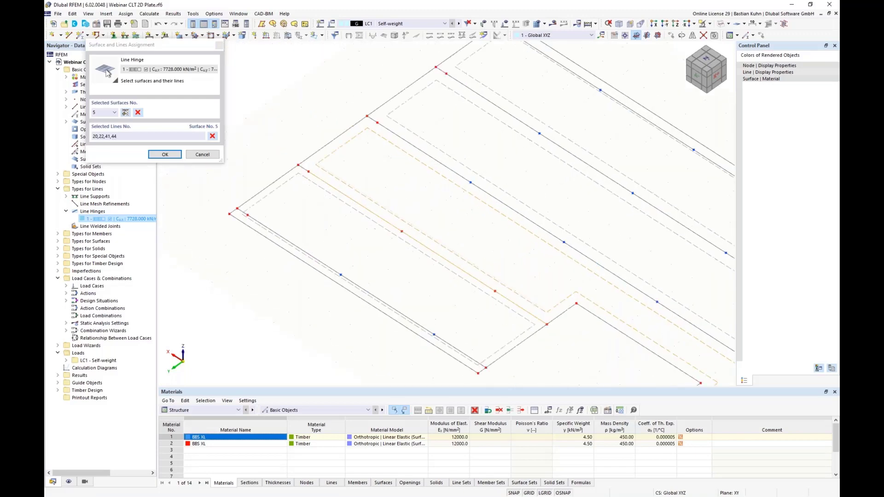
pyautogui.scroll(3, 319, 181)
pyautogui.click(292, 159)
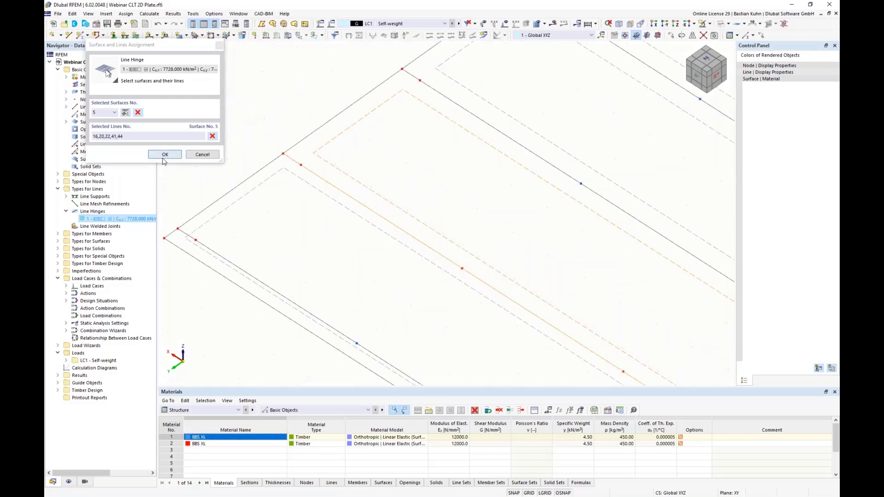
pyautogui.click(165, 154)
pyautogui.click(673, 421)
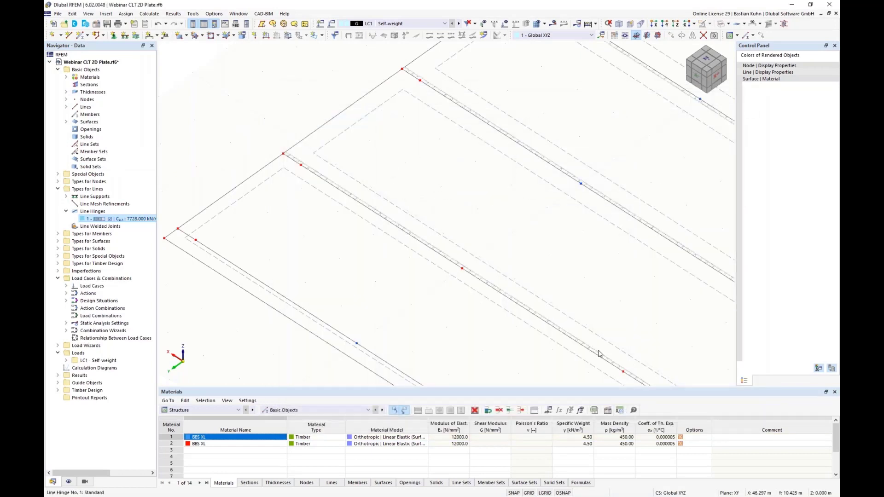
# Enlarge the display size of the line hinge symbols in the model.
pyautogui.rightClick(436, 250)
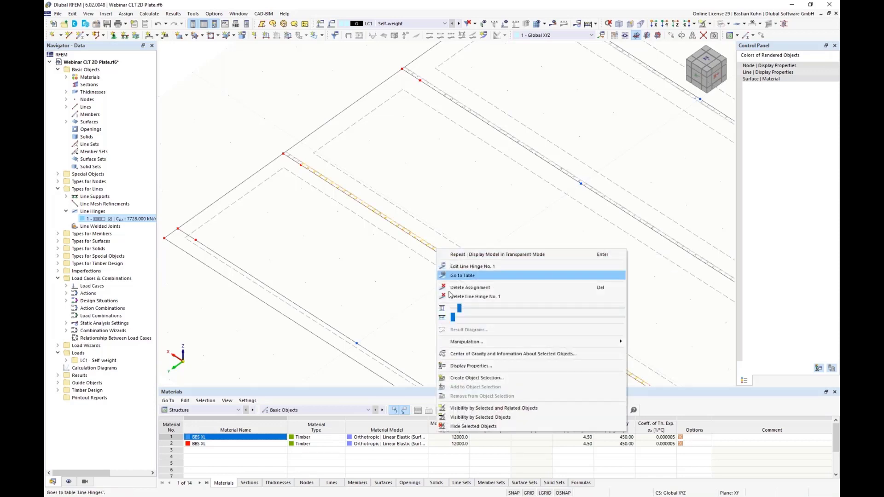
pyautogui.moveTo(459, 308); pyautogui.dragTo(489, 310)
pyautogui.click(384, 282)
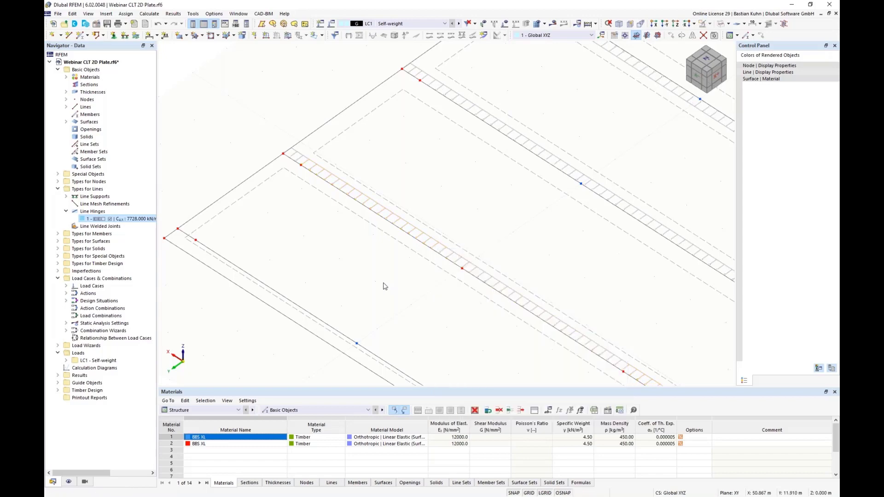
# Edit the Hinged nodal support so that uX, uY and the rotation about Z are released and only uZ stays fixed.
pyautogui.click(676, 22)
pyautogui.scroll(-2, 573, 184)
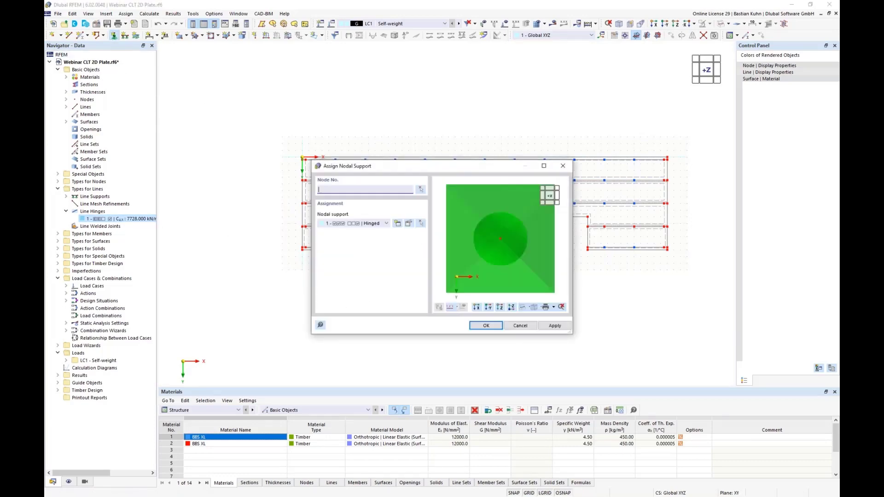
pyautogui.click(409, 224)
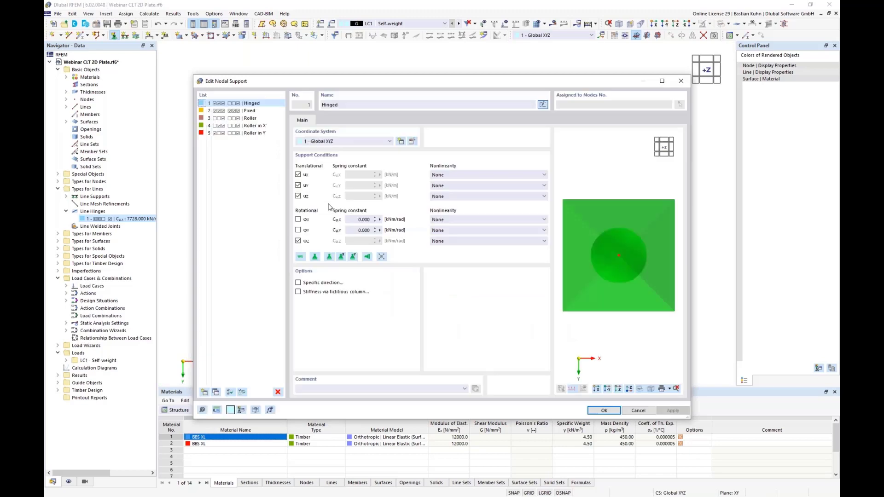
pyautogui.click(298, 174)
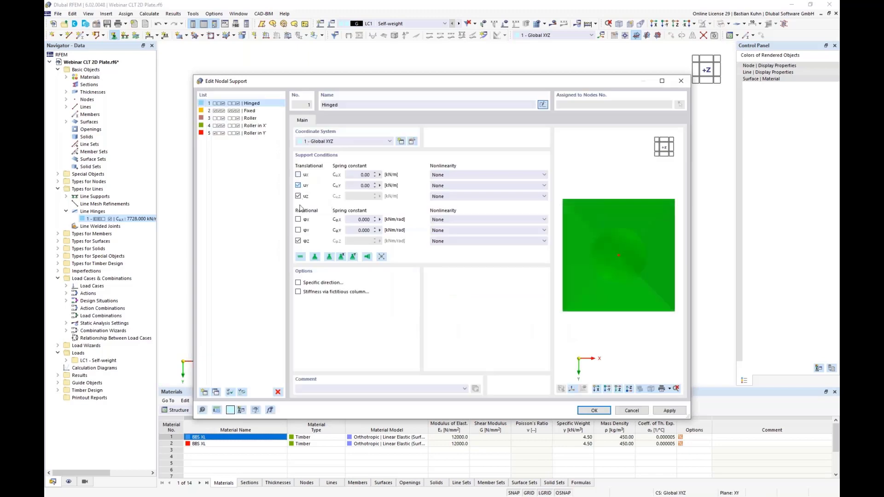
pyautogui.click(299, 241)
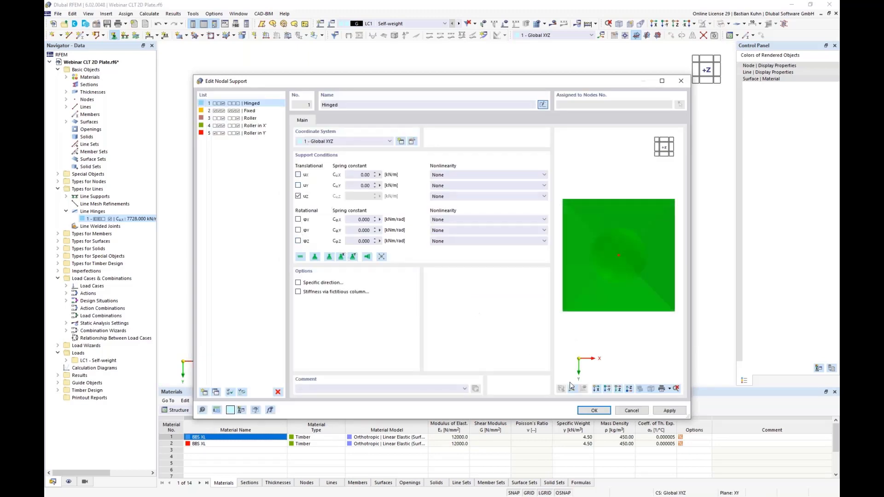
pyautogui.click(593, 410)
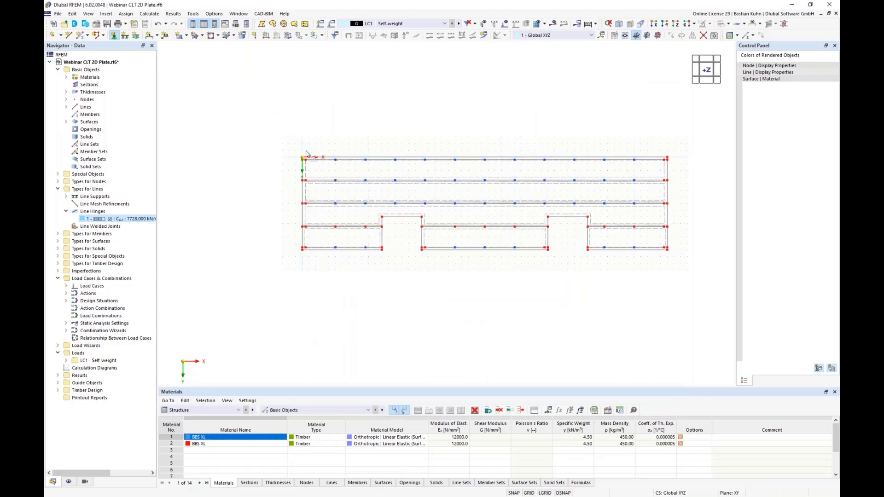
# Assign the nodal support to the nodes along the three upper plate rows and the lower joint and edge lines of the plan.
pyautogui.moveTo(304, 146); pyautogui.dragTo(669, 213)
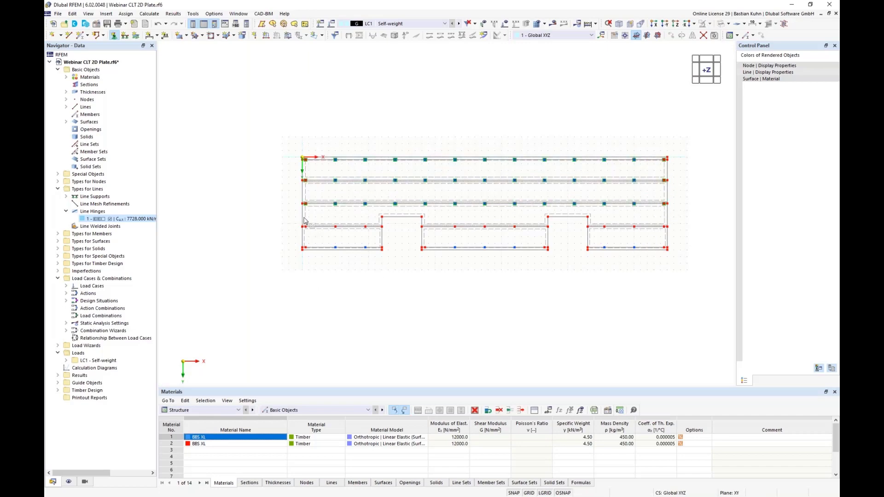
pyautogui.keyDown('ctrl'); pyautogui.click(364, 238); pyautogui.keyUp('ctrl')
pyautogui.keyDown('ctrl'); pyautogui.click(534, 242); pyautogui.keyUp('ctrl')
pyautogui.moveTo(599, 221); pyautogui.dragTo(647, 259)
pyautogui.press('Escape')
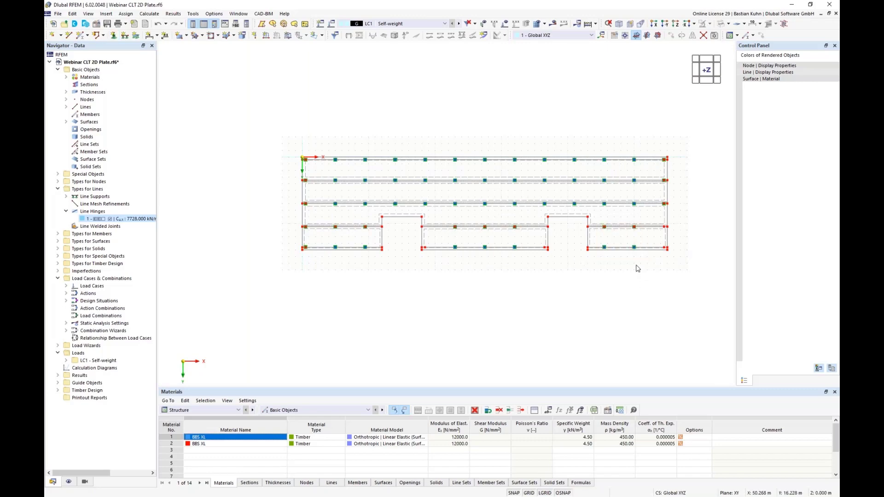
# Adjust the display size of the nodal support symbols in the model.
pyautogui.keyDown('ctrl'); pyautogui.moveTo(635, 268); pyautogui.dragTo(601, 194, button='middle'); pyautogui.keyUp('ctrl')
pyautogui.scroll(4, 613, 240)
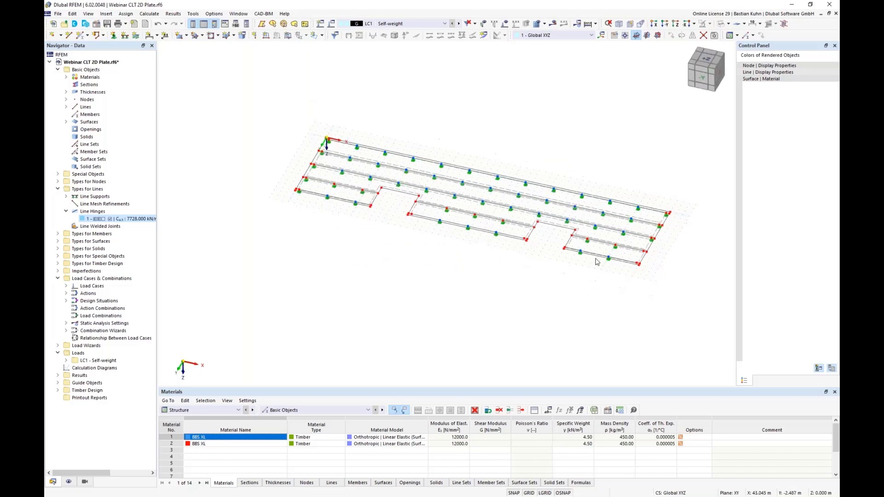
pyautogui.rightClick(618, 253)
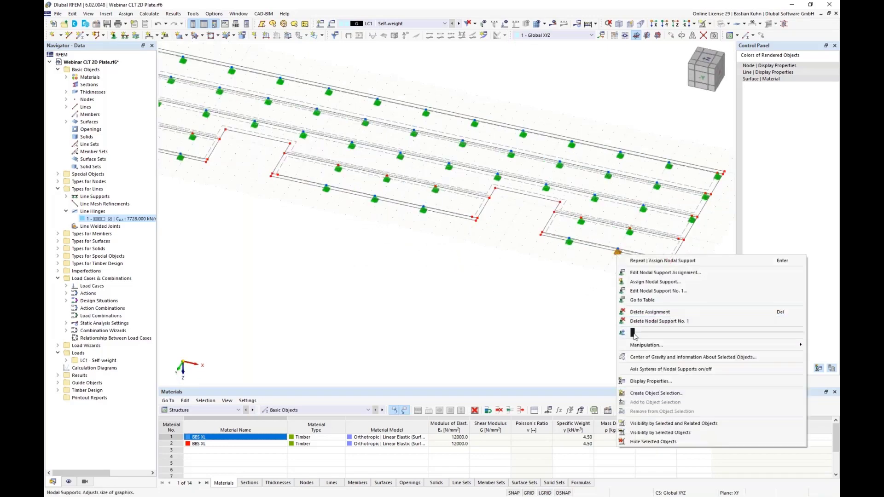
pyautogui.moveTo(633, 332); pyautogui.dragTo(637, 334)
pyautogui.click(510, 334)
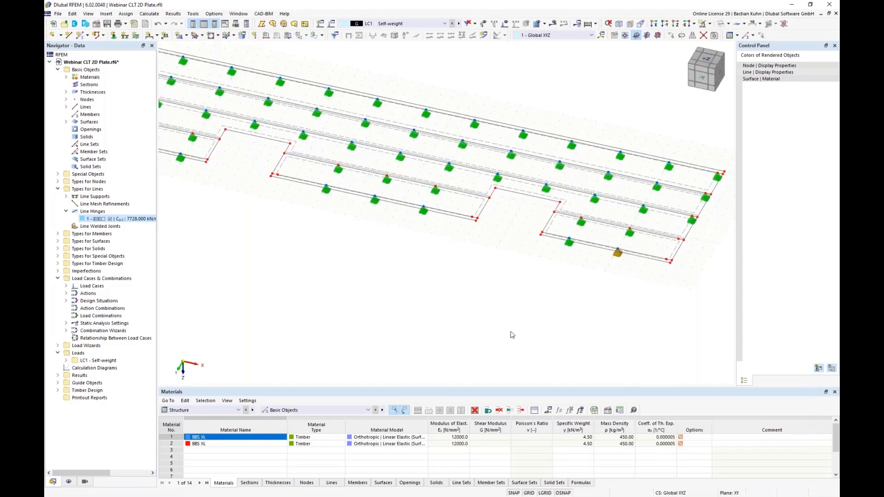
pyautogui.click(481, 248)
pyautogui.scroll(-4, 484, 251)
pyautogui.moveTo(456, 254); pyautogui.dragTo(497, 270, button='middle')
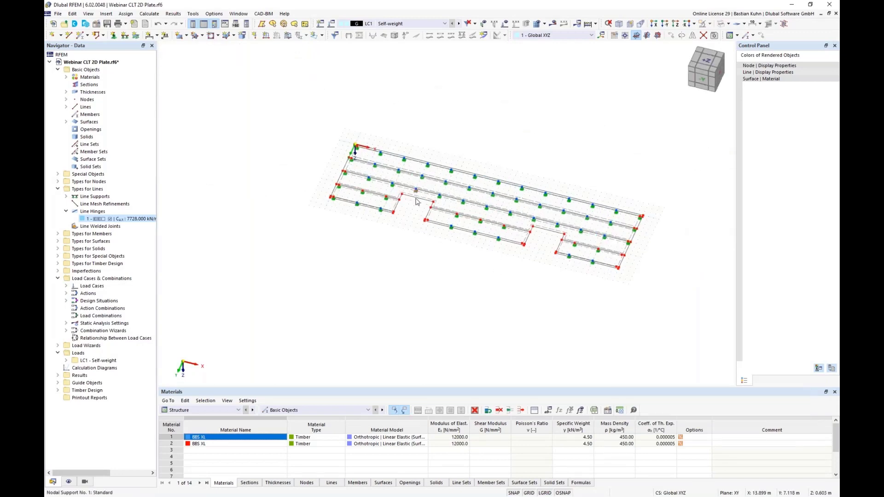
# Edit the Hinged line support to use the Local xyz coordinate system and release its translations ux and uy.
pyautogui.scroll(2, 414, 200)
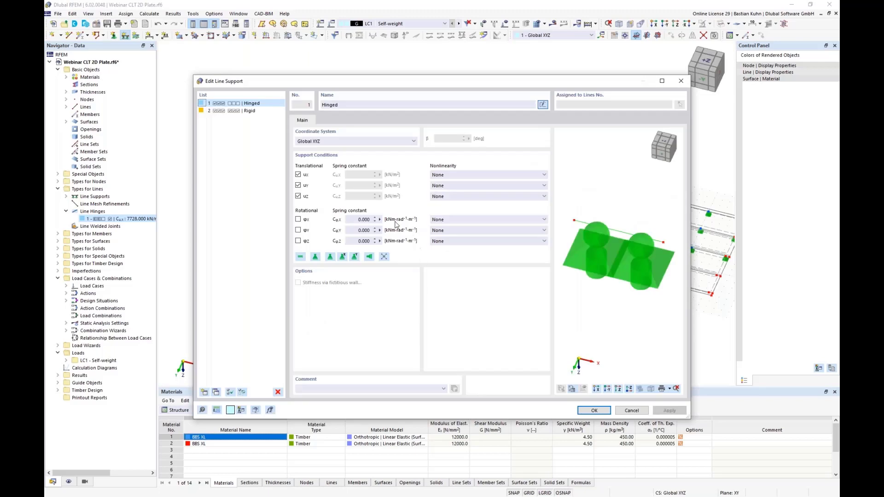
pyautogui.click(298, 185)
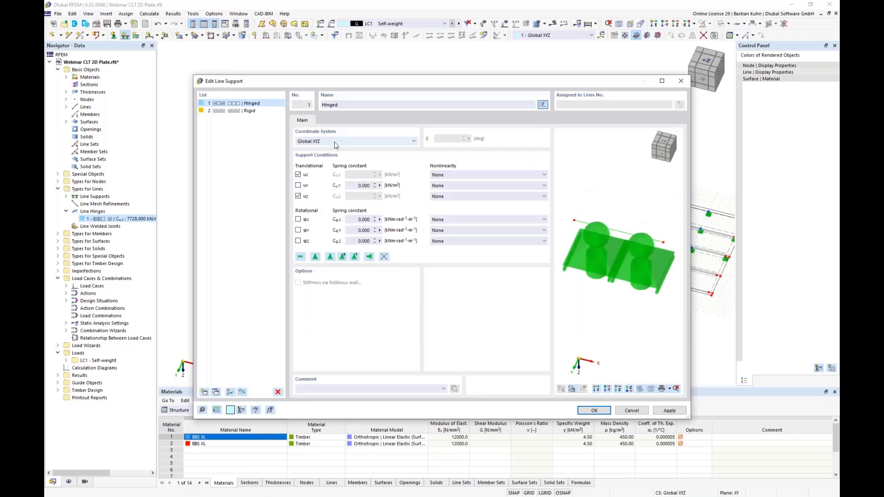
pyautogui.click(335, 141)
pyautogui.click(336, 153)
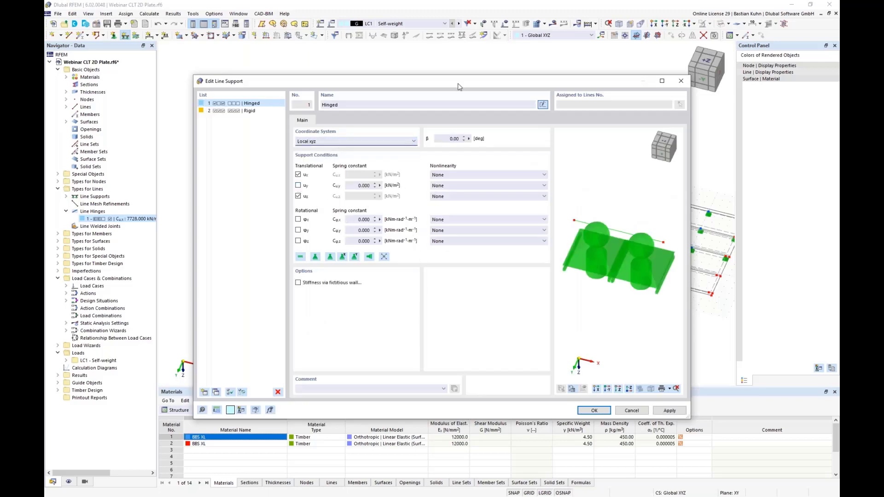
pyautogui.moveTo(460, 84); pyautogui.dragTo(481, 274)
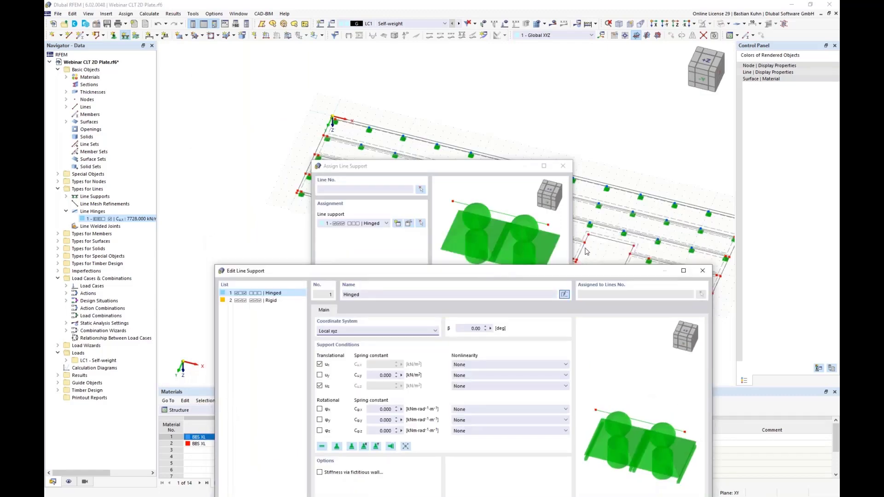
pyautogui.moveTo(525, 271); pyautogui.dragTo(501, 126)
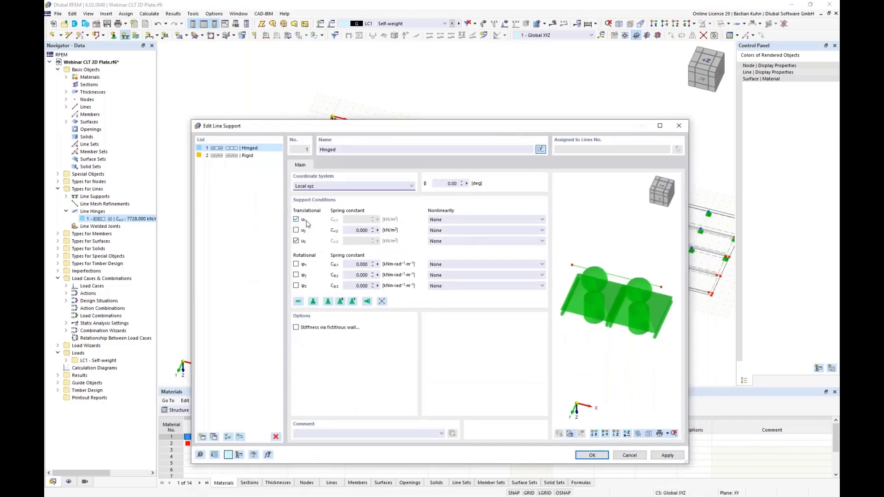
pyautogui.click(297, 220)
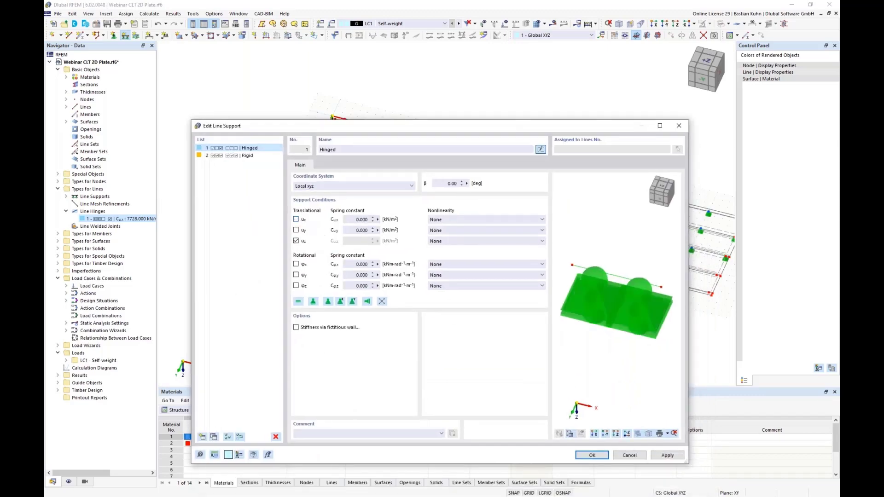
# Start a formula for the line support's spring constant Cu,x with the global parameter k_ser followed by a multiplication sign.
pyautogui.click(377, 220)
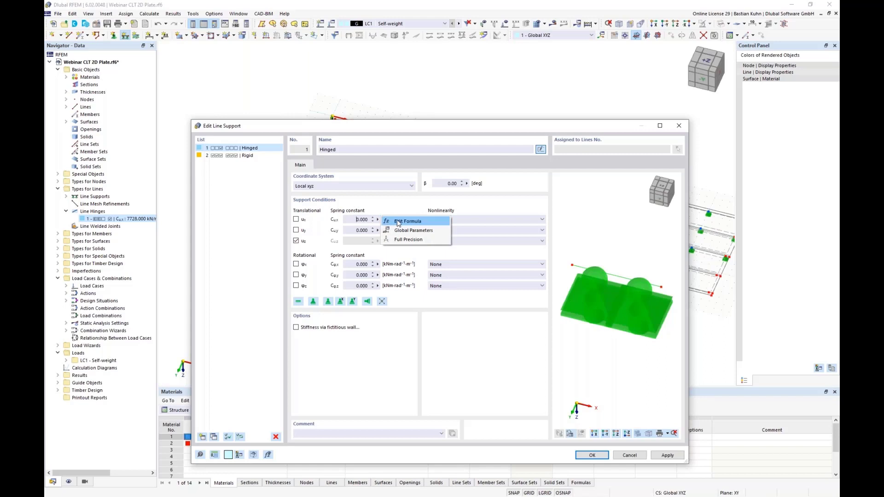
pyautogui.click(399, 221)
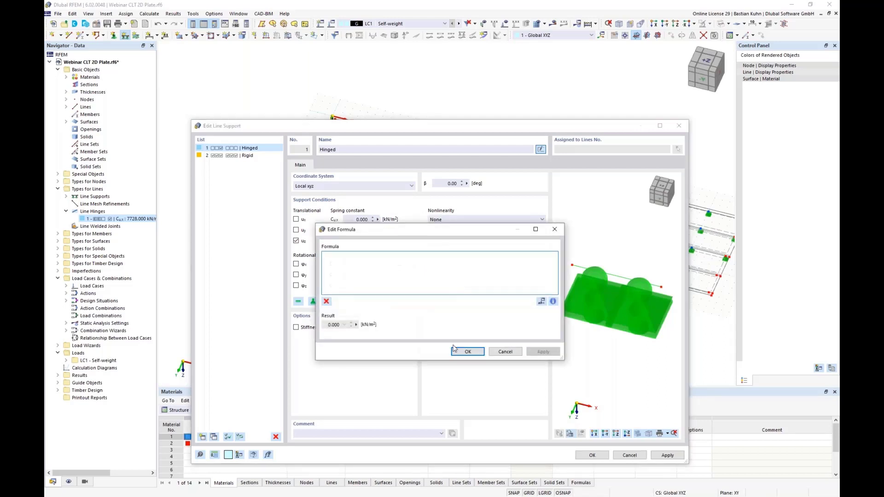
pyautogui.click(541, 302)
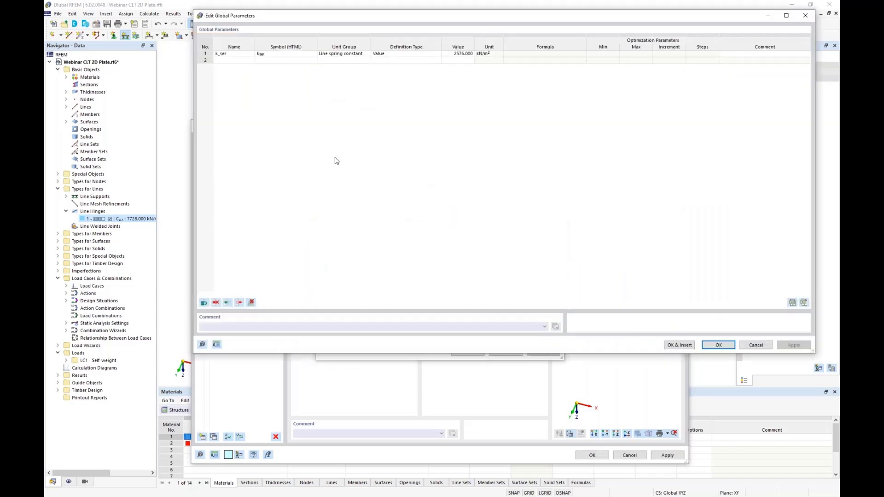
pyautogui.doubleClick(225, 53)
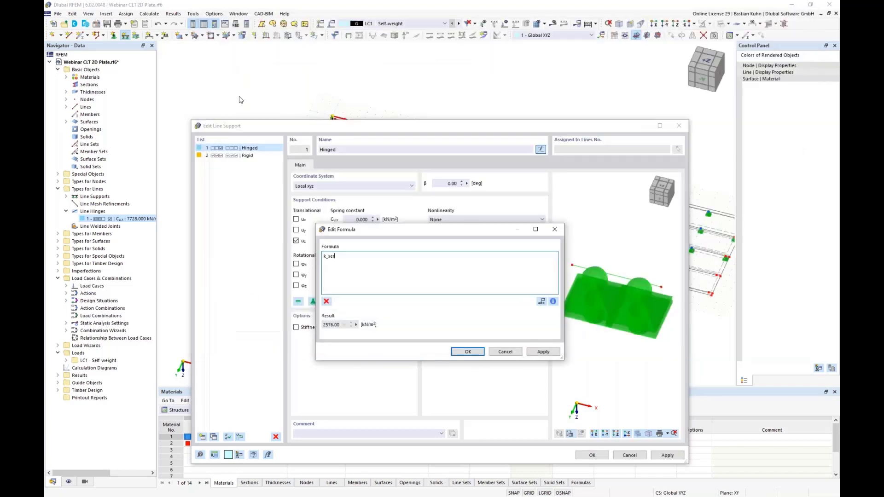
pyautogui.write('*')
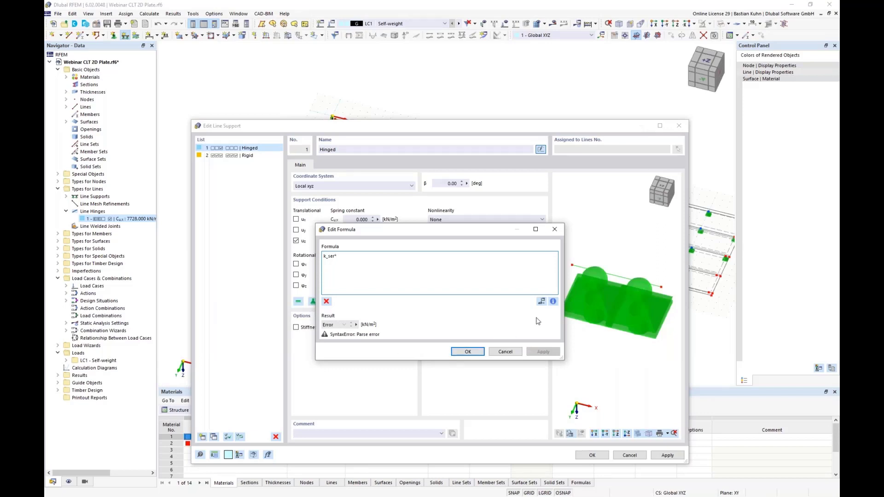
# Insert the line_supports comment property into the formula and index it to line support 1, giving k_ser*line_supports[1].comment.
pyautogui.click(553, 302)
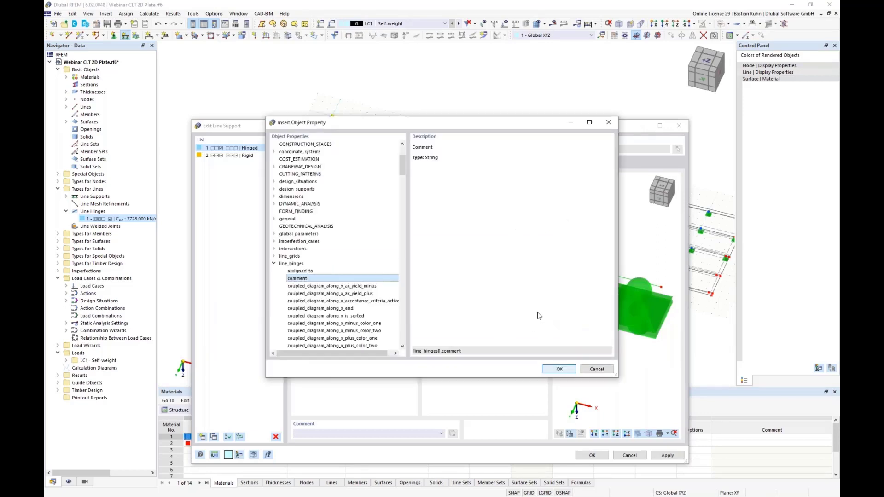
pyautogui.click(274, 264)
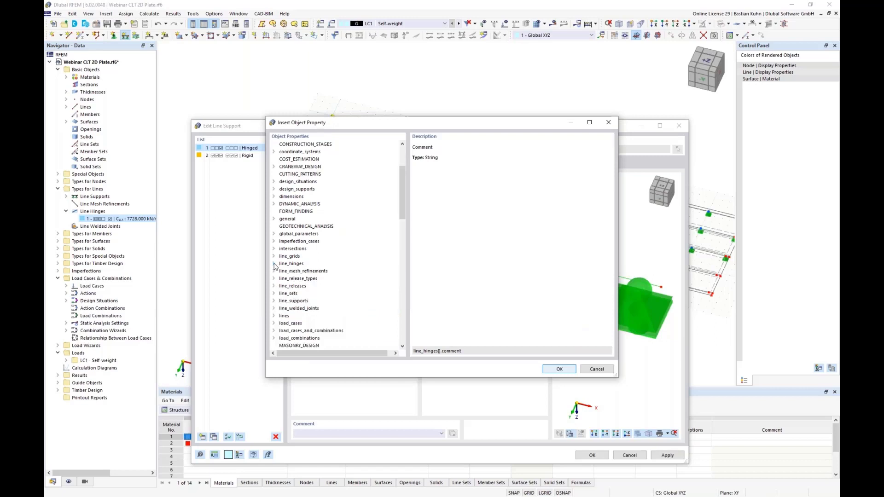
pyautogui.click(274, 300)
pyautogui.scroll(-4, 282, 311)
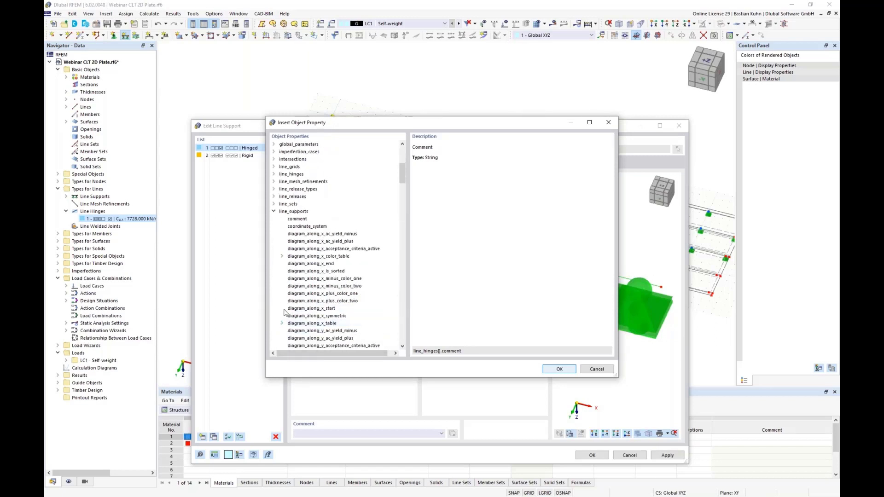
pyautogui.click(298, 219)
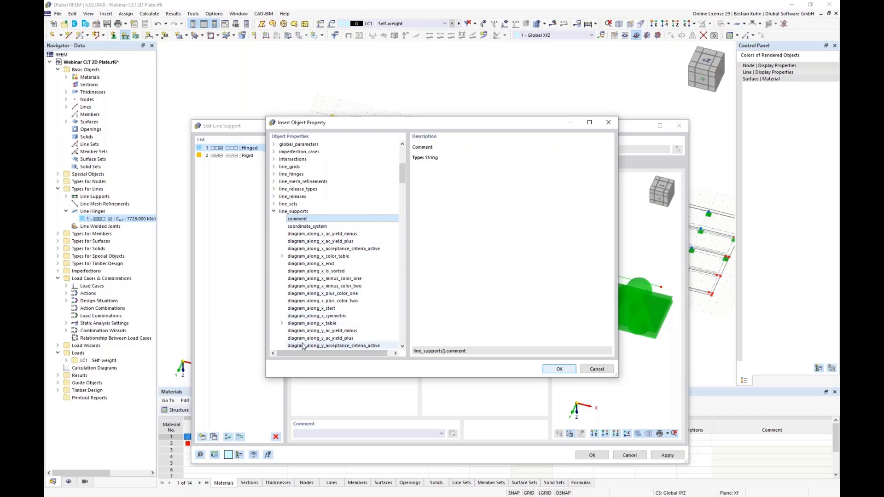
pyautogui.scroll(-7, 322, 317)
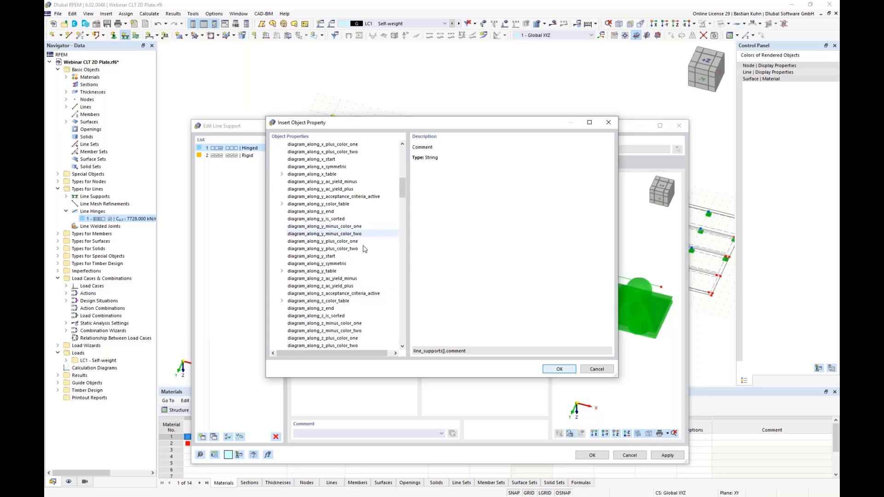
pyautogui.scroll(-6, 368, 230)
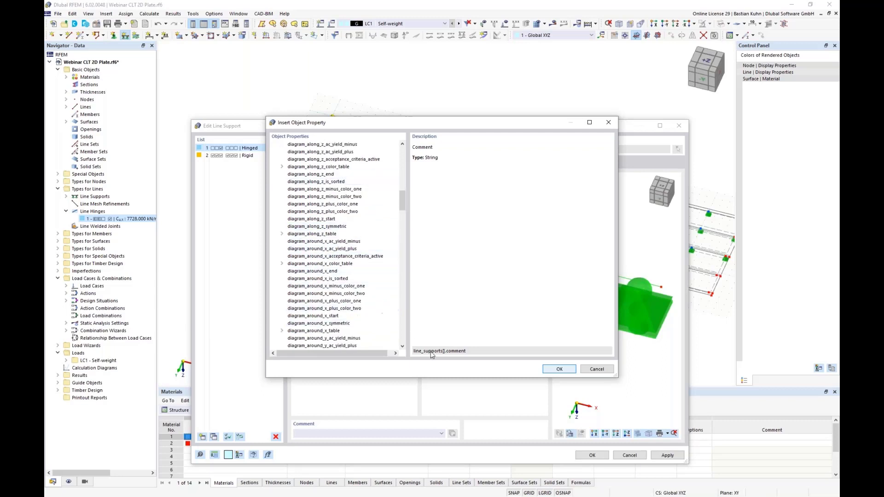
pyautogui.click(548, 371)
pyautogui.write('1].comment')
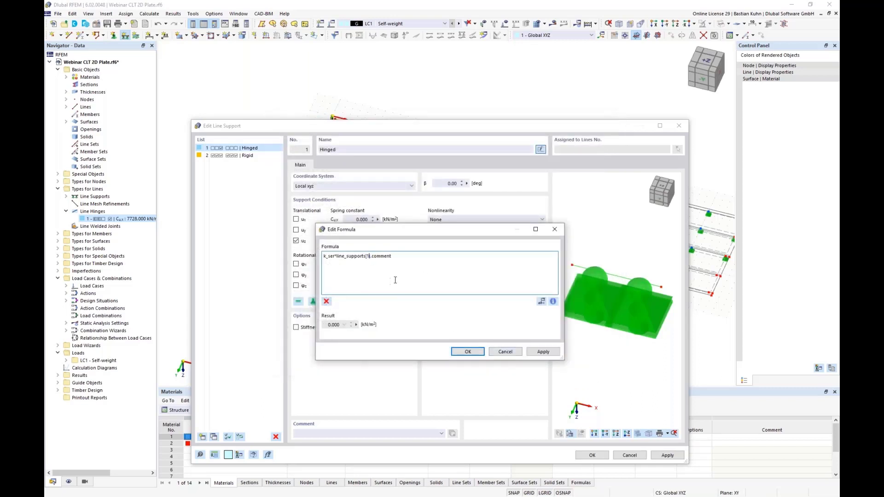
pyautogui.write('.slice(0,1')
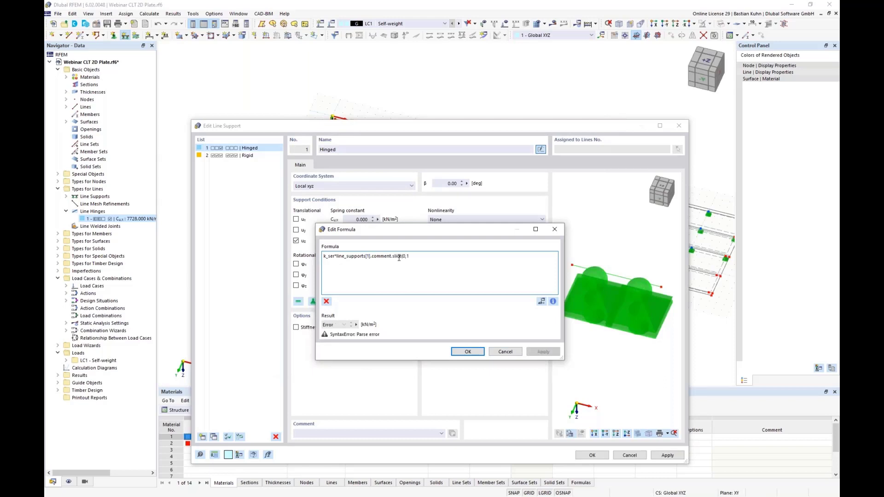
pyautogui.write(')')
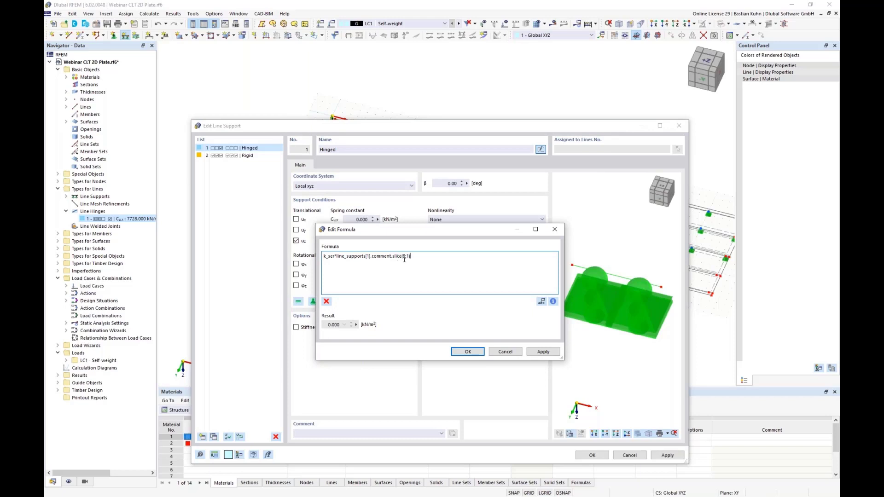
# Append .slice(0,1) to the formula, confirm it, and enter "3 Screws" as the line support's comment so the spring constant updates.
pyautogui.click(457, 353)
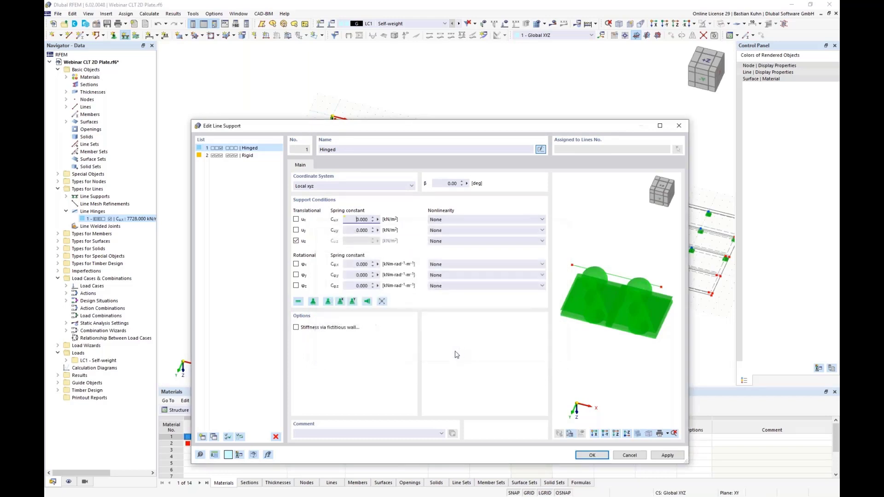
pyautogui.click(300, 434)
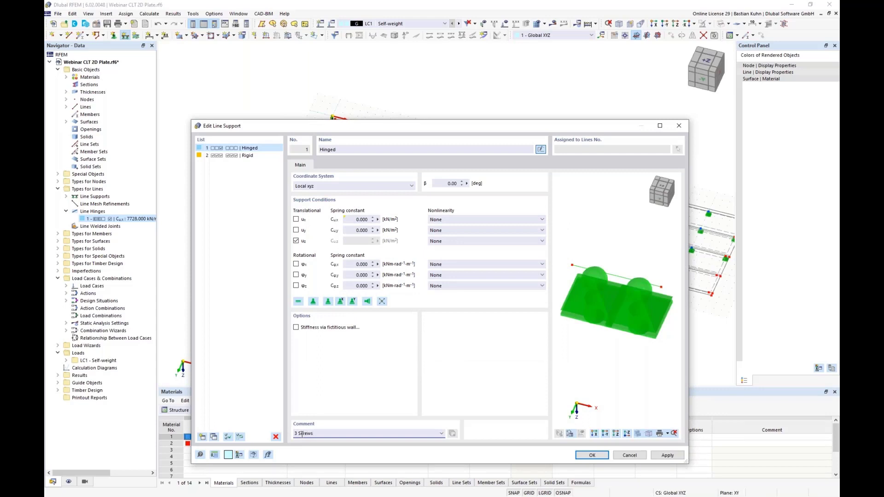
pyautogui.click(351, 223)
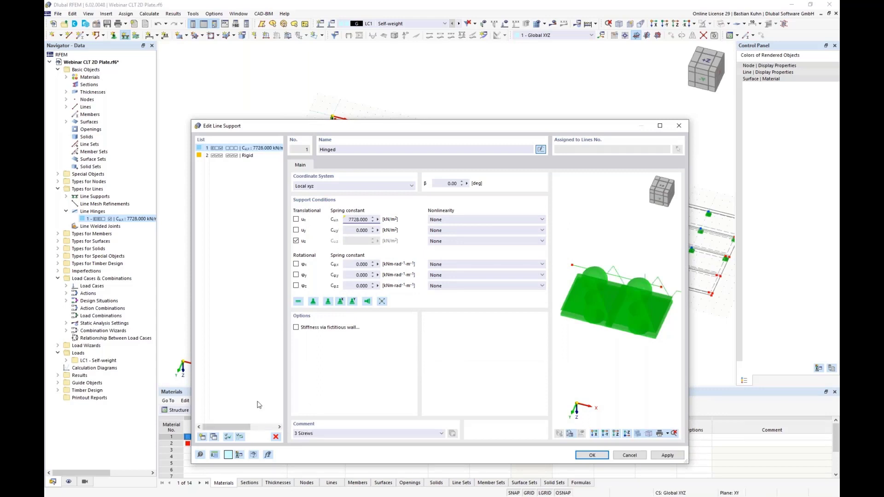
# Try a screw count of 4 in the line support's comment to check the spring constant formula, and restore the count to 3.
pyautogui.click(295, 433)
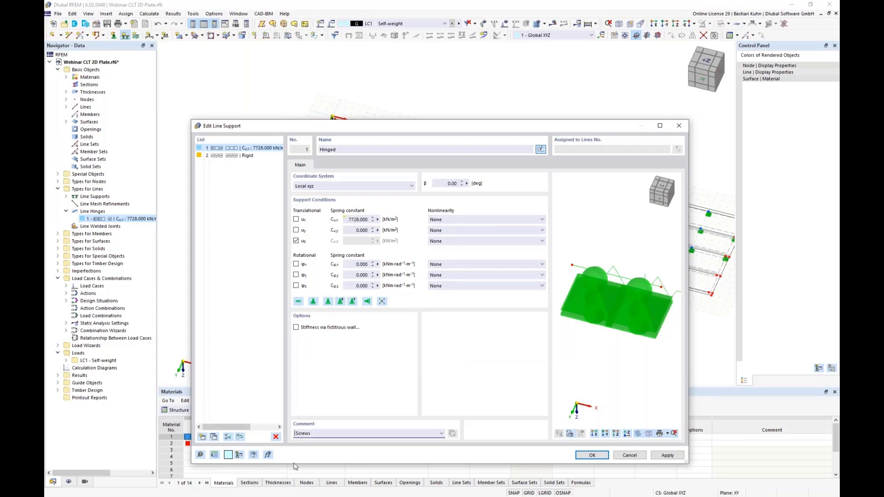
pyautogui.write('4')
pyautogui.click(347, 219)
pyautogui.click(293, 435)
pyautogui.press('Delete')
pyautogui.press('Delete')
pyautogui.write('3')
pyautogui.click(350, 220)
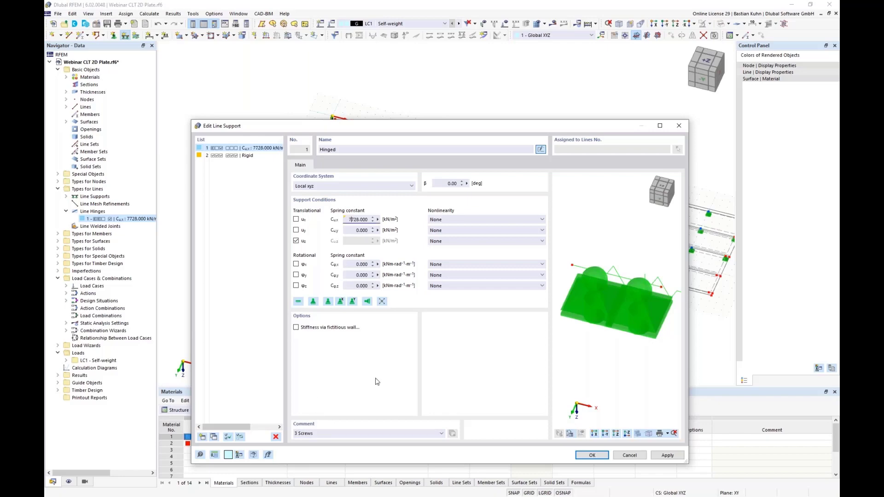
# Confirm the "3 Screws" line support and assign it to all edges around the first recess in the floor.
pyautogui.click(591, 456)
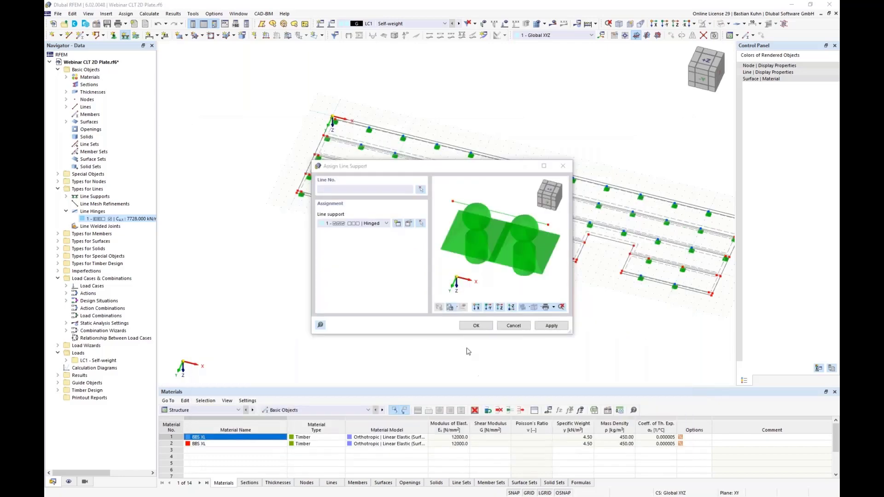
pyautogui.click(475, 325)
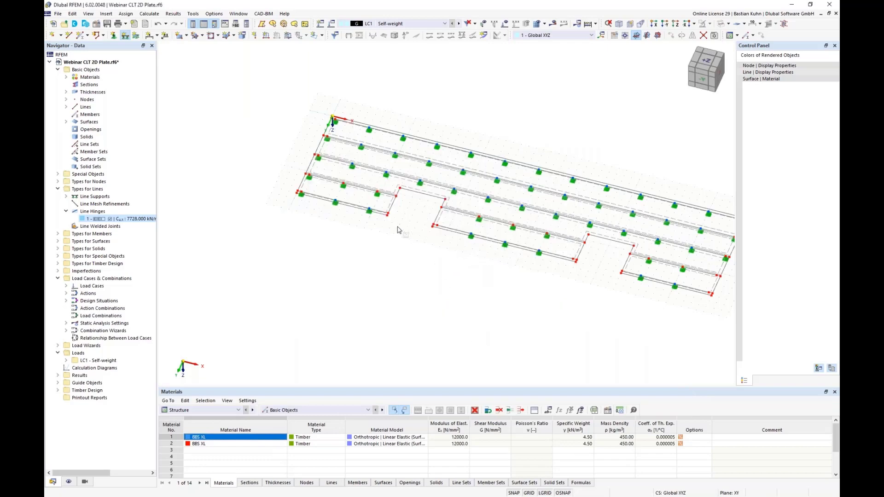
pyautogui.scroll(3, 395, 223)
pyautogui.scroll(3, 395, 223)
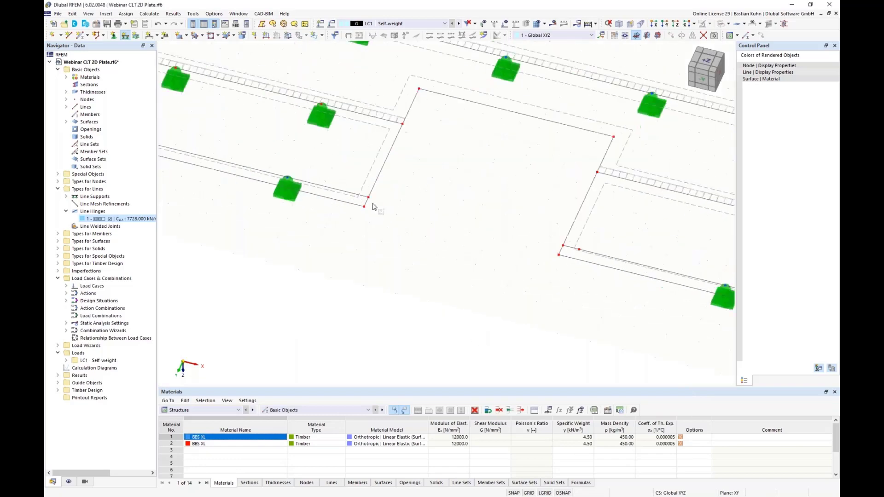
pyautogui.click(381, 182)
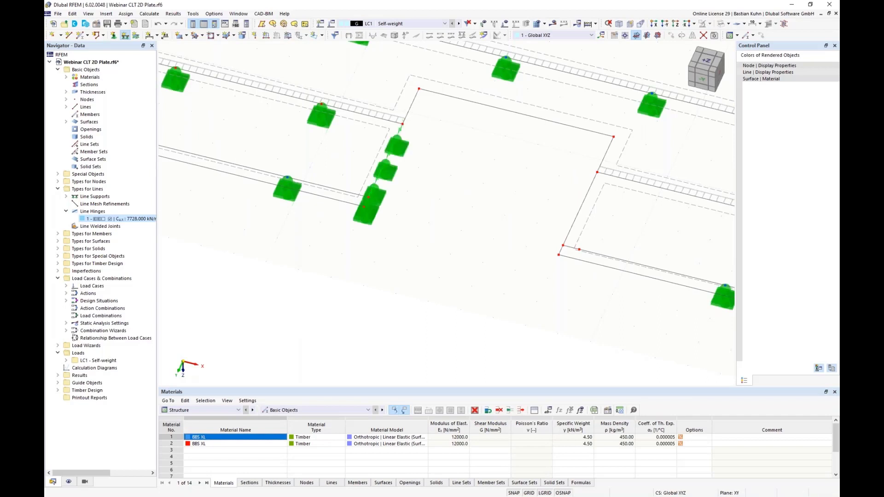
pyautogui.click(415, 104)
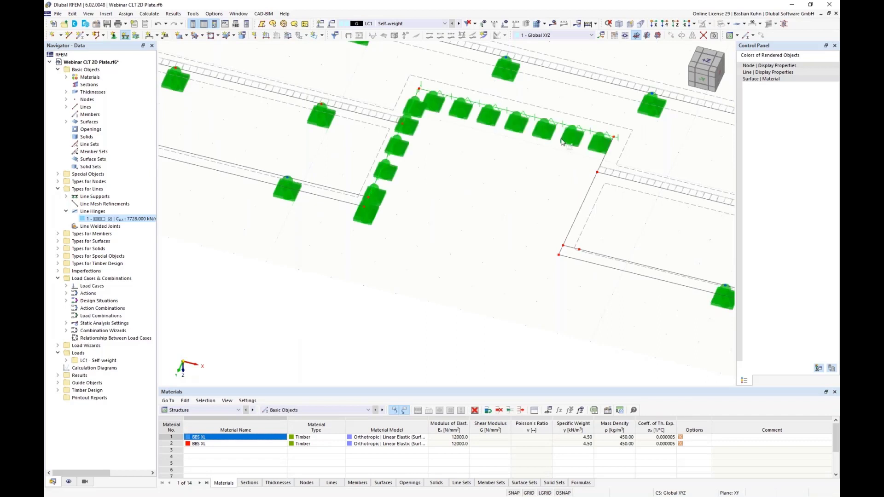
pyautogui.click(603, 158)
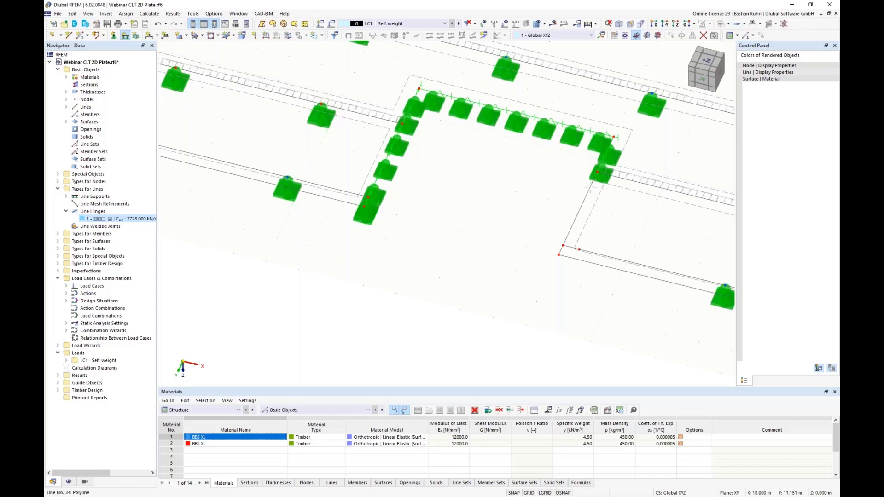
pyautogui.click(561, 250)
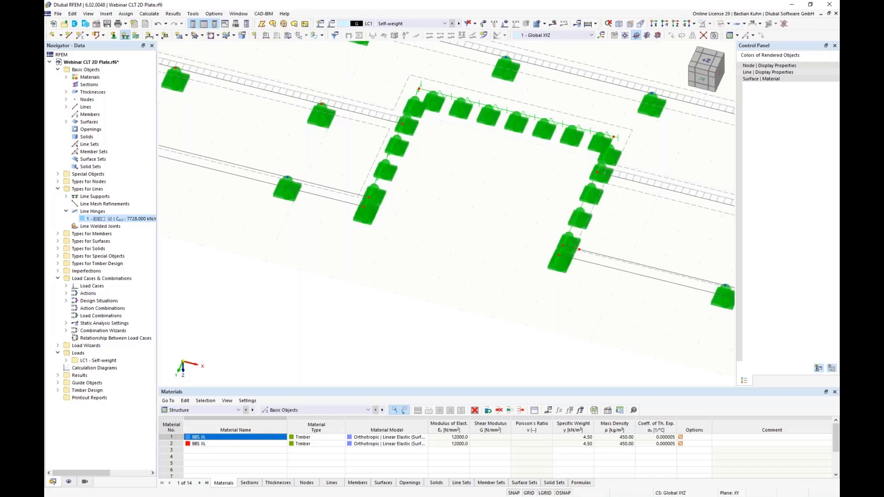
# Assign the "3 Screws" line support to the left side and back edge of the second recess.
pyautogui.scroll(-2, 553, 272)
pyautogui.moveTo(364, 240); pyautogui.dragTo(335, 235, button='middle')
pyautogui.scroll(-4, 335, 234)
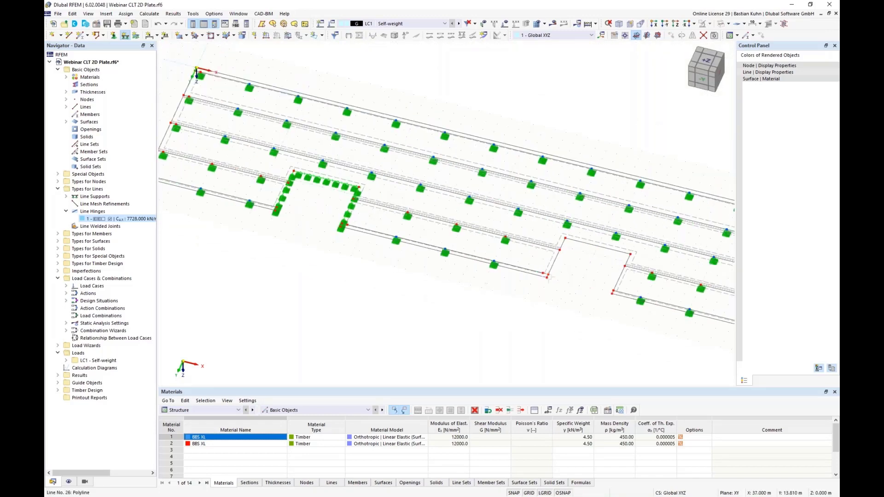
pyautogui.scroll(6, 560, 276)
pyautogui.click(542, 252)
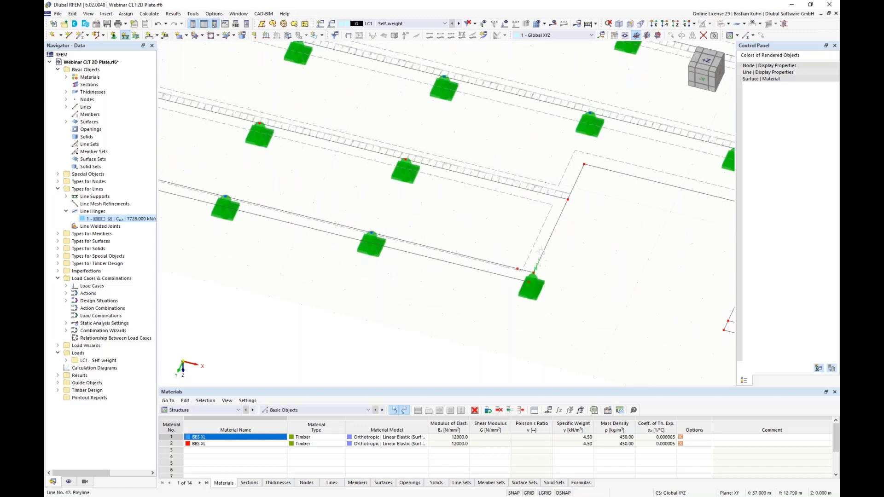
pyautogui.click(575, 183)
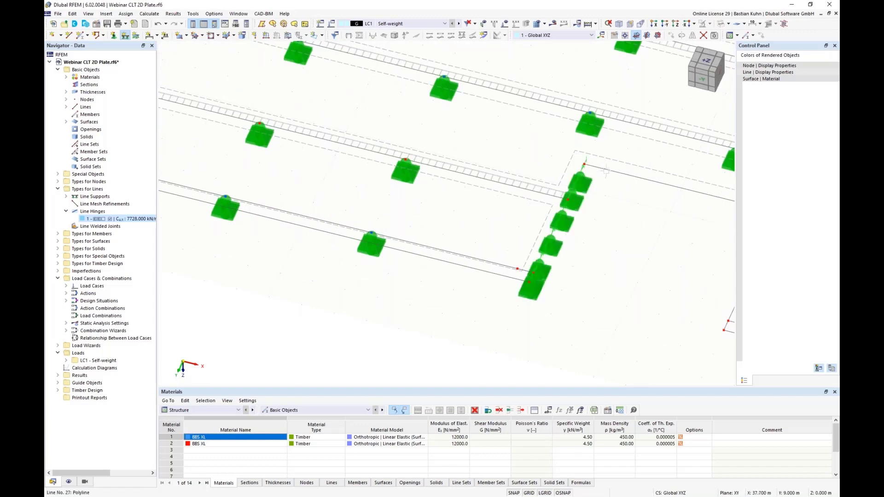
pyautogui.click(606, 170)
# Assign the same line support to all line segments on the right side of the second recess.
pyautogui.scroll(-3, 599, 208)
pyautogui.moveTo(599, 209); pyautogui.dragTo(410, 208, button='middle')
pyautogui.click(509, 225)
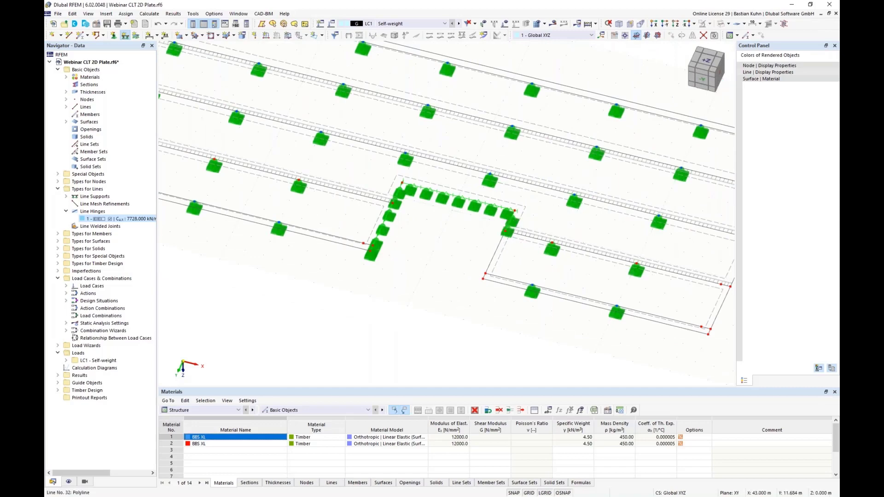
pyautogui.click(489, 264)
pyautogui.scroll(4, 481, 272)
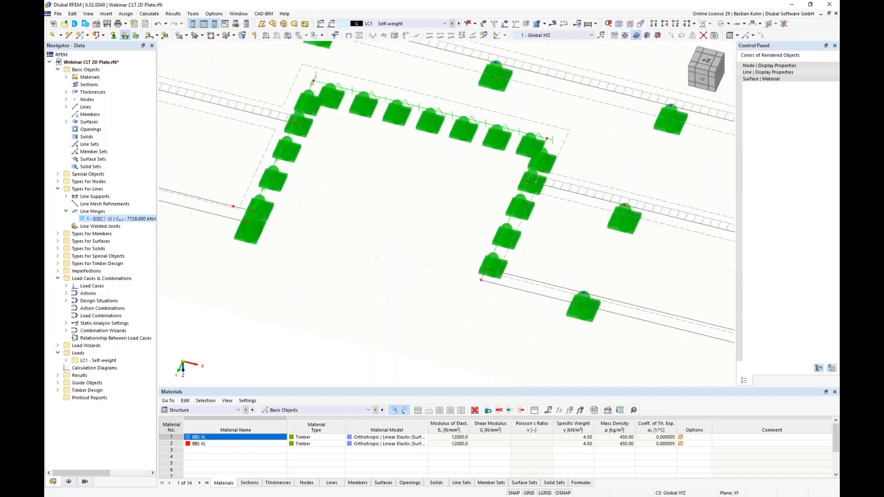
pyautogui.click(481, 275)
pyautogui.scroll(-2, 474, 276)
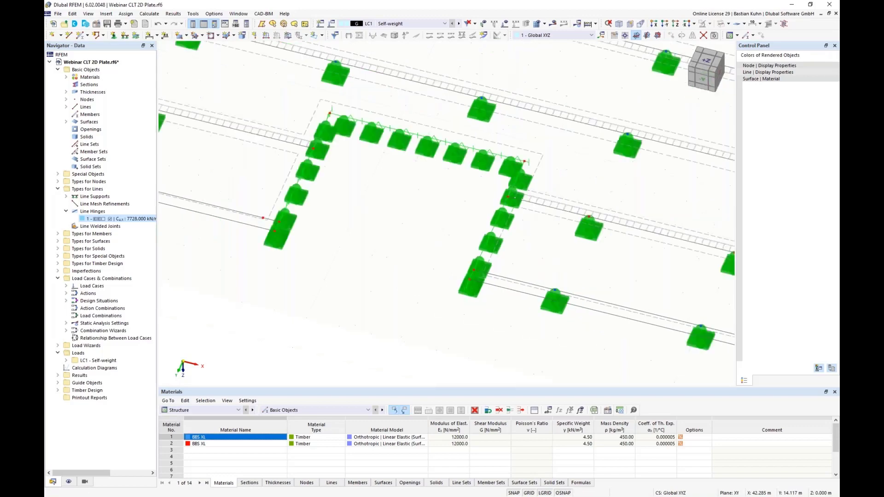
# Add a linear dimension chain along the floor's front edge through the corners of both recesses, offset about -2.6 m.
pyautogui.scroll(-5, 446, 281)
pyautogui.moveTo(423, 290); pyautogui.dragTo(527, 290, button='middle')
pyautogui.keyDown('ctrl'); pyautogui.moveTo(527, 290); pyautogui.dragTo(520, 271, button='middle'); pyautogui.keyUp('ctrl')
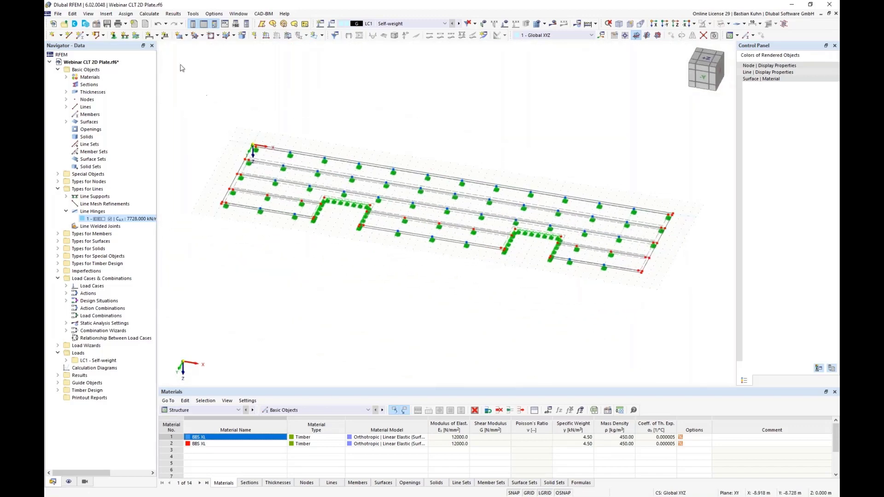
pyautogui.click(151, 37)
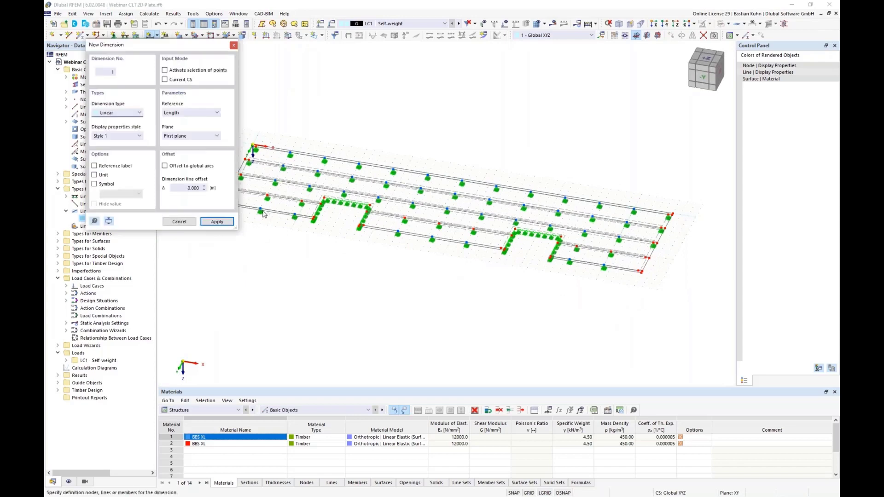
pyautogui.moveTo(403, 112); pyautogui.dragTo(411, 105, button='middle')
pyautogui.scroll(5, 264, 176)
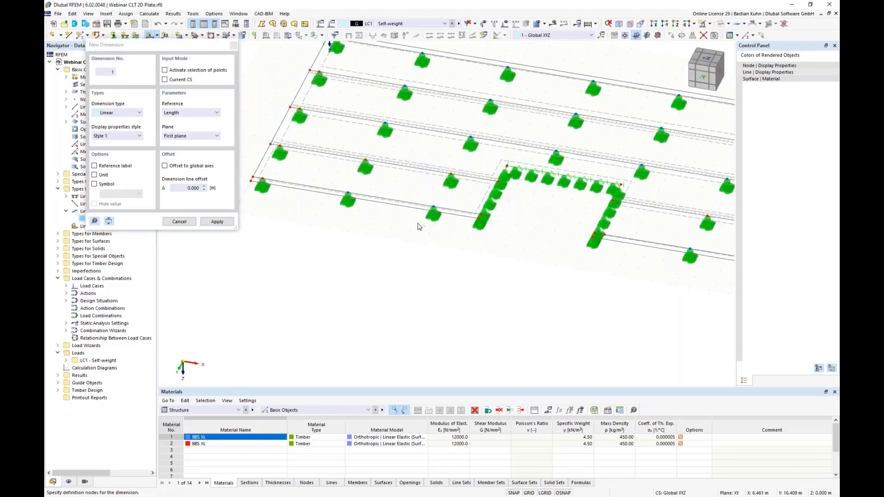
pyautogui.click(478, 219)
pyautogui.scroll(-3, 592, 253)
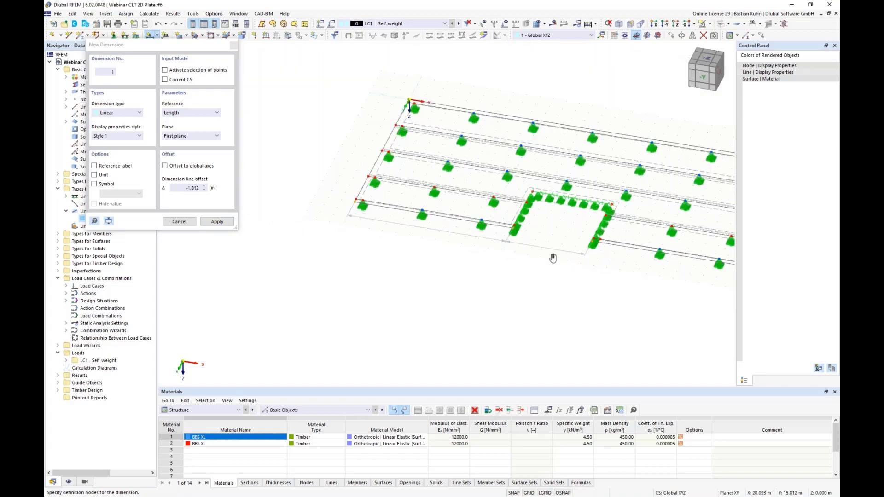
pyautogui.scroll(4, 635, 263)
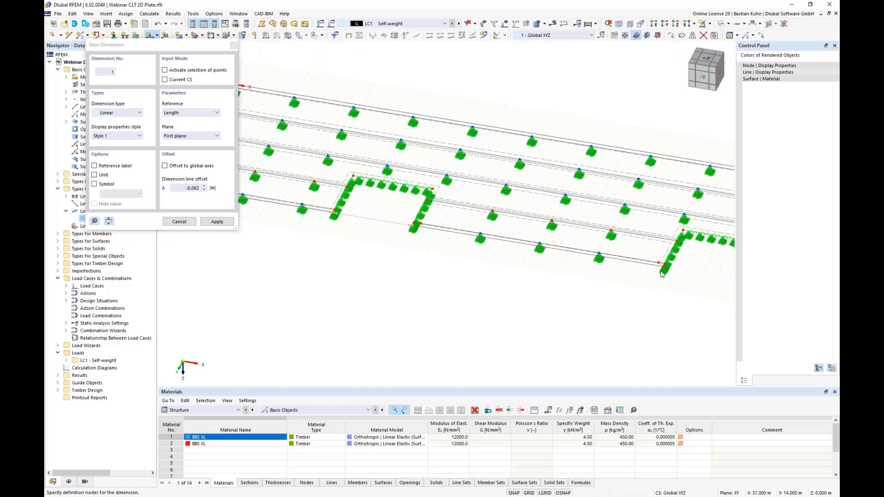
pyautogui.moveTo(681, 296); pyautogui.dragTo(483, 262, button='middle')
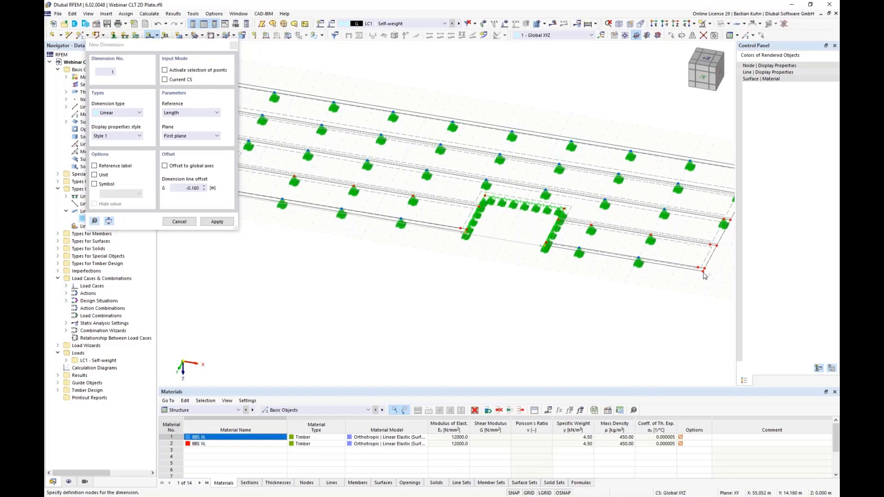
pyautogui.click(672, 308)
# Dimension the floor's full width along its right end and finish dimensioning.
pyautogui.scroll(-2, 684, 302)
pyautogui.scroll(2, 690, 290)
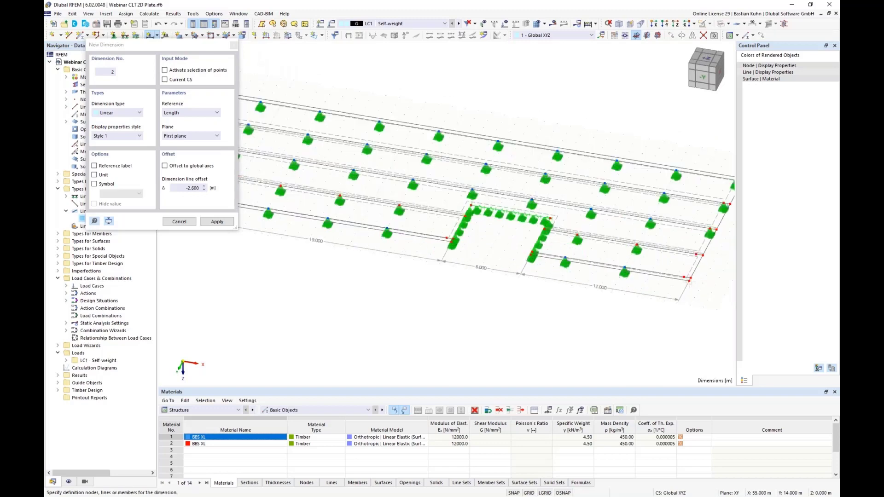
pyautogui.click(690, 281)
pyautogui.moveTo(701, 288); pyautogui.dragTo(565, 304, button='middle')
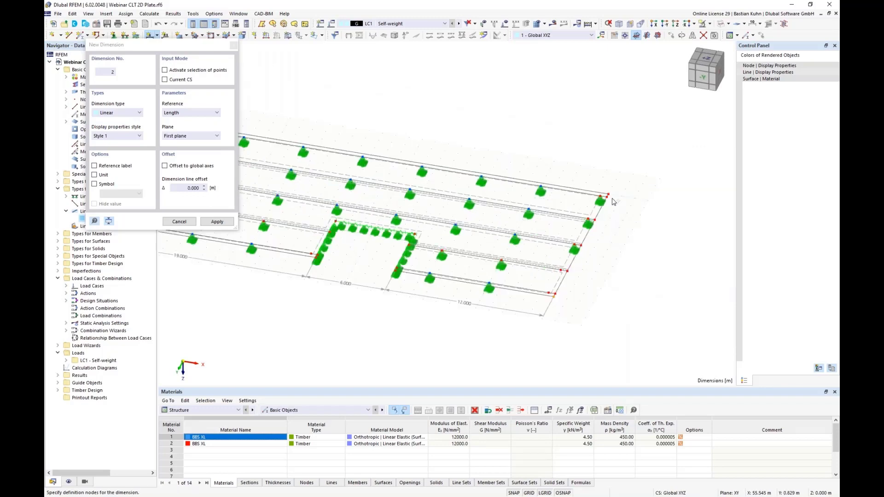
pyautogui.click(634, 219)
pyautogui.press('Escape')
pyautogui.scroll(-2, 536, 343)
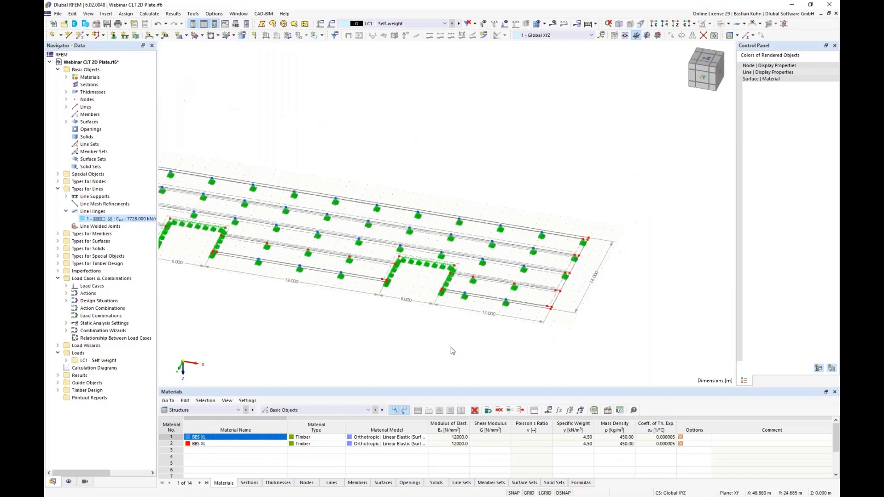
# Switch the model display from wireframe to solid rendering so the floor surfaces are filled.
pyautogui.moveTo(453, 350); pyautogui.dragTo(539, 331, button='middle')
pyautogui.scroll(-2, 530, 331)
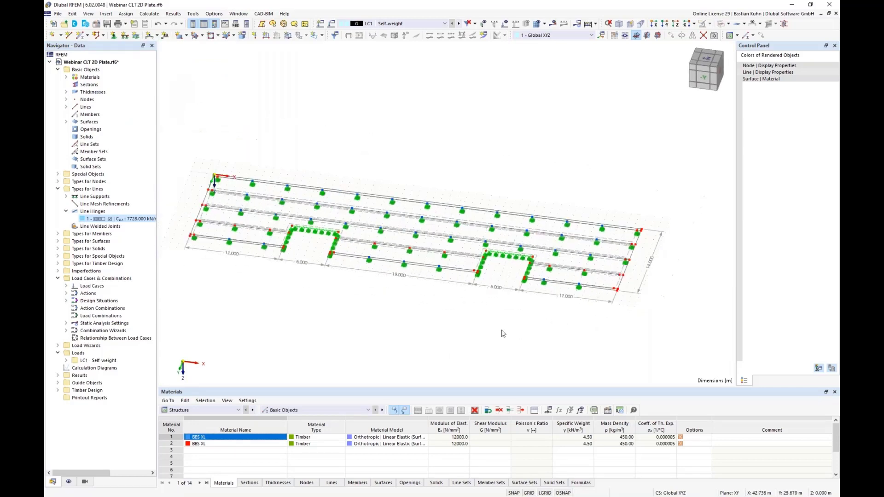
pyautogui.moveTo(468, 324); pyautogui.dragTo(549, 300, button='middle')
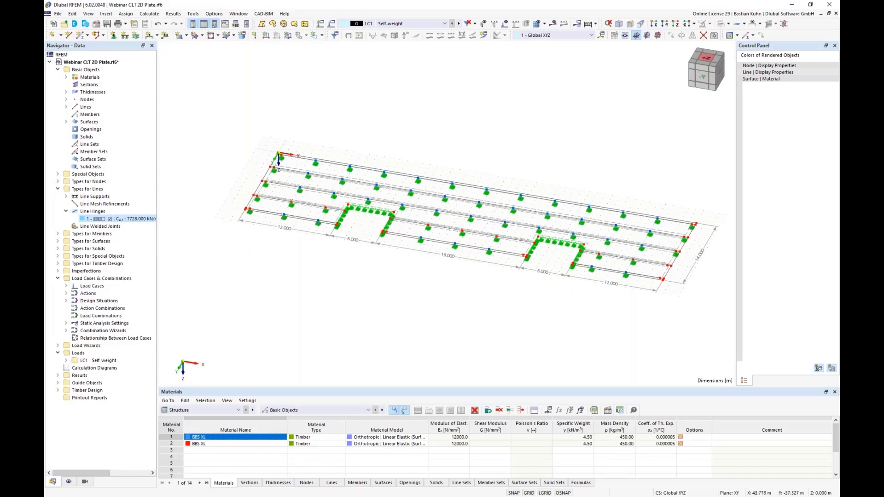
pyautogui.click(717, 23)
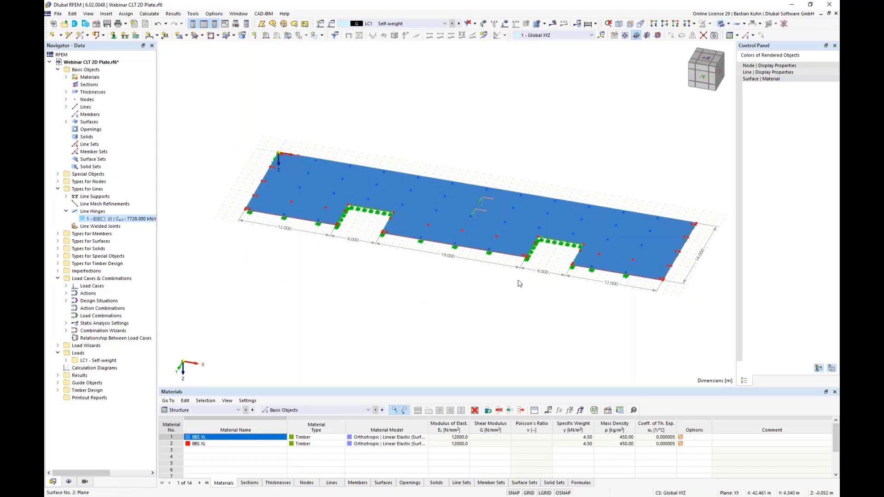
pyautogui.moveTo(513, 296); pyautogui.dragTo(466, 252, button='middle')
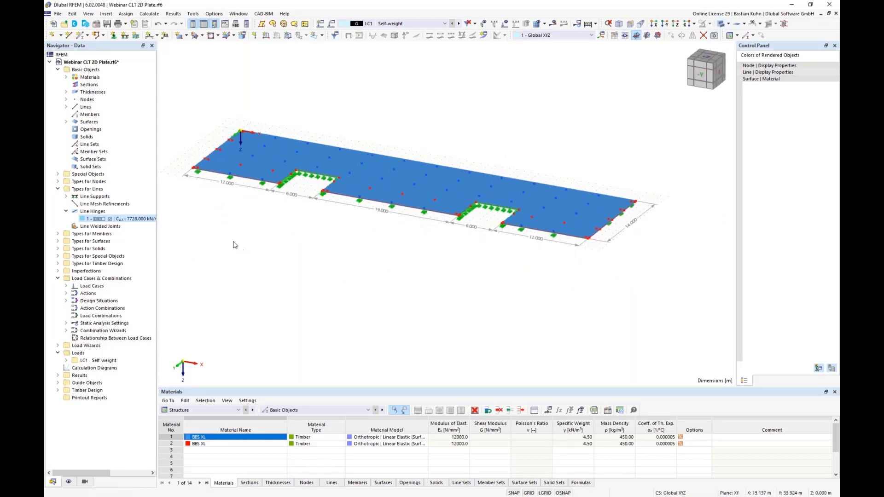
# Send the model graphic to a new printout report as a window-filling picture with a height ratio of 40%.
pyautogui.click(127, 25)
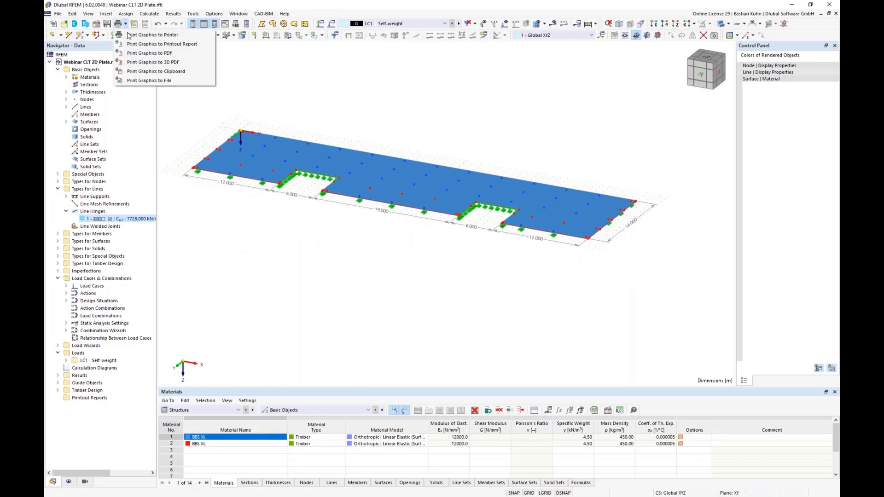
pyautogui.click(147, 41)
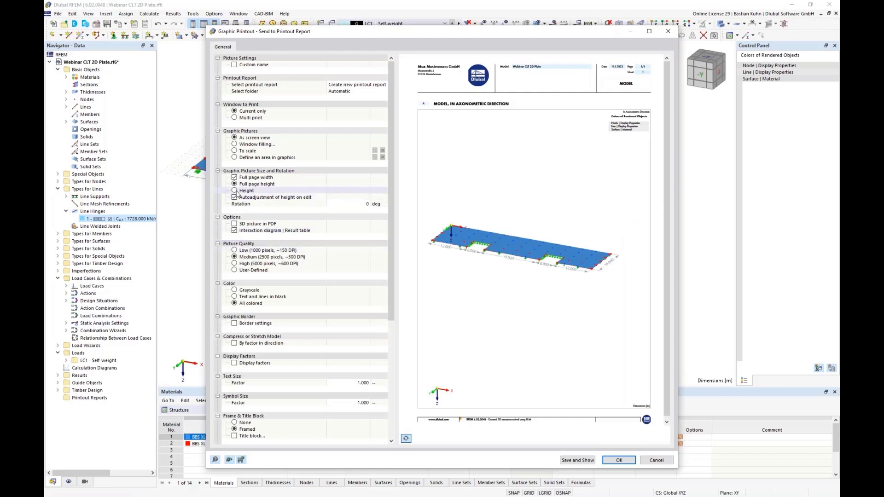
pyautogui.click(235, 192)
pyautogui.click(235, 190)
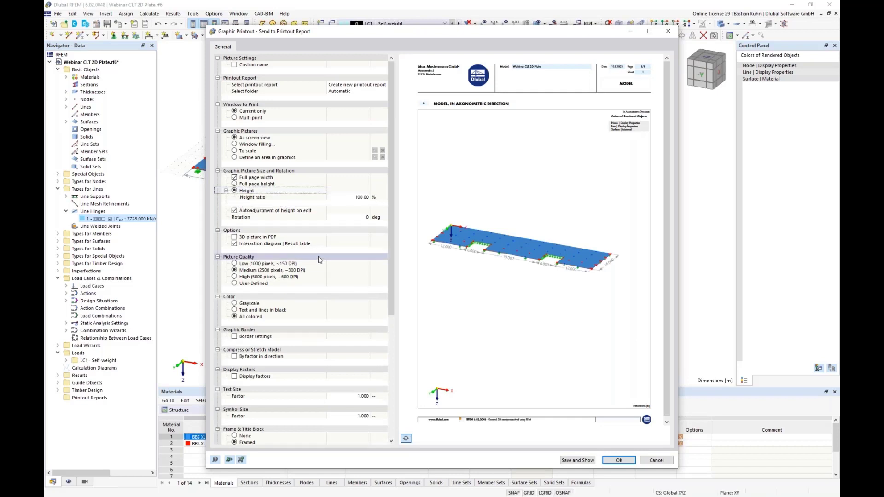
pyautogui.click(235, 146)
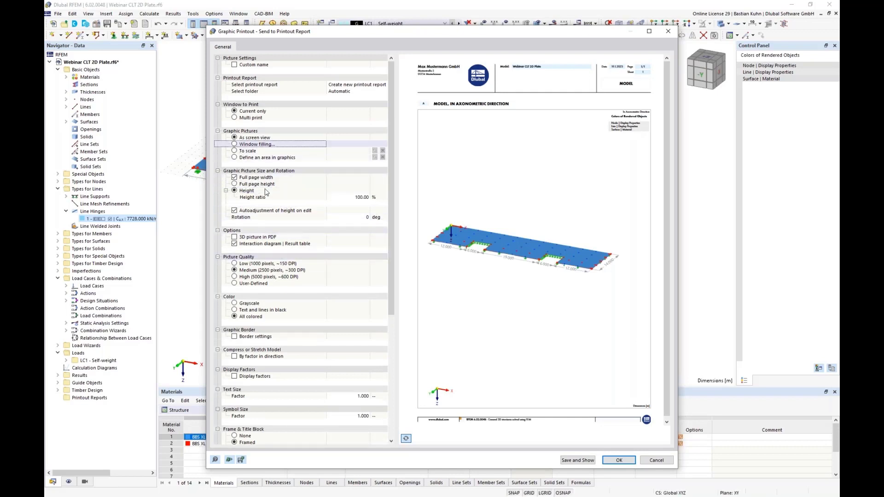
pyautogui.click(342, 197)
pyautogui.write('40')
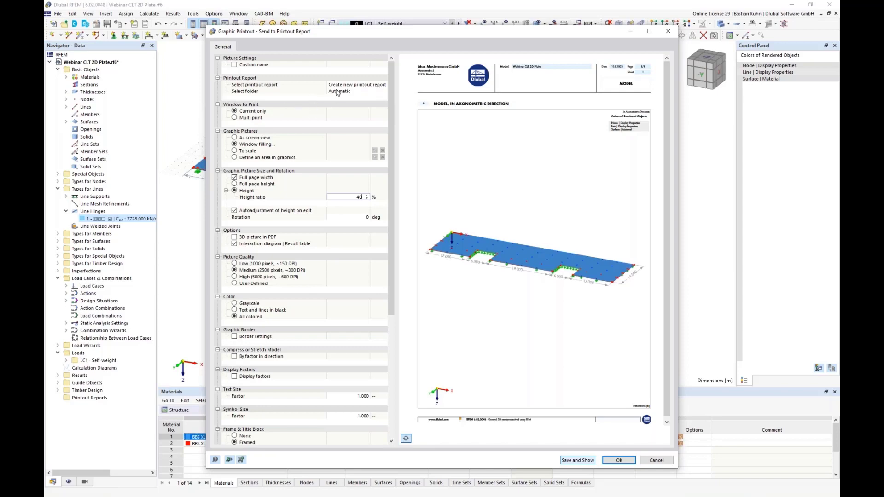
pyautogui.press('Return')
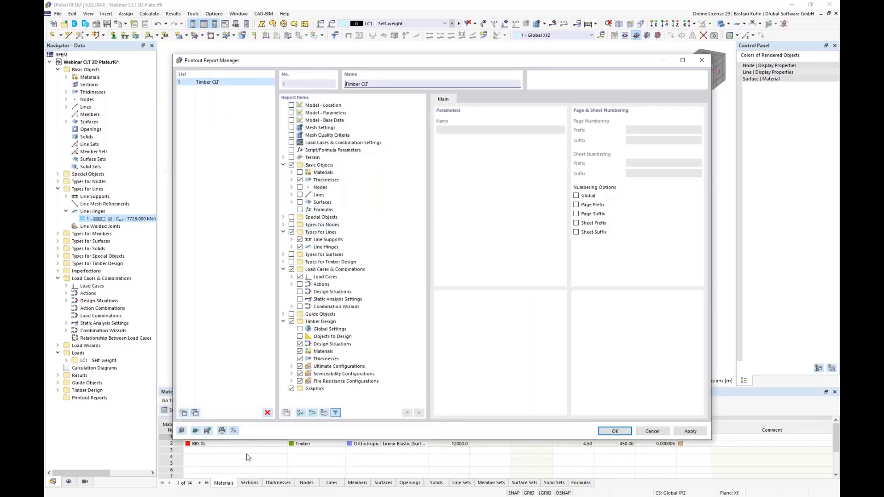
# Load the Timber CLT template for the printout report, check its report items, and create the report.
pyautogui.click(195, 432)
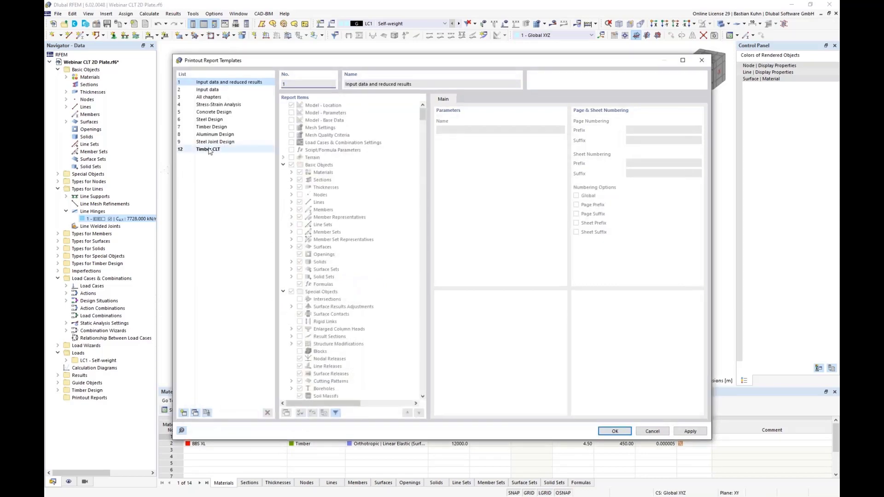
pyautogui.click(208, 150)
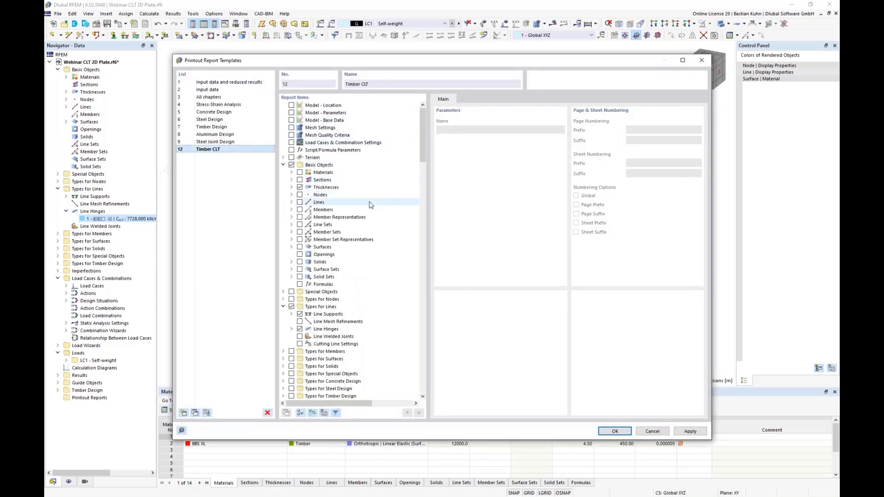
pyautogui.moveTo(423, 144); pyautogui.dragTo(424, 165)
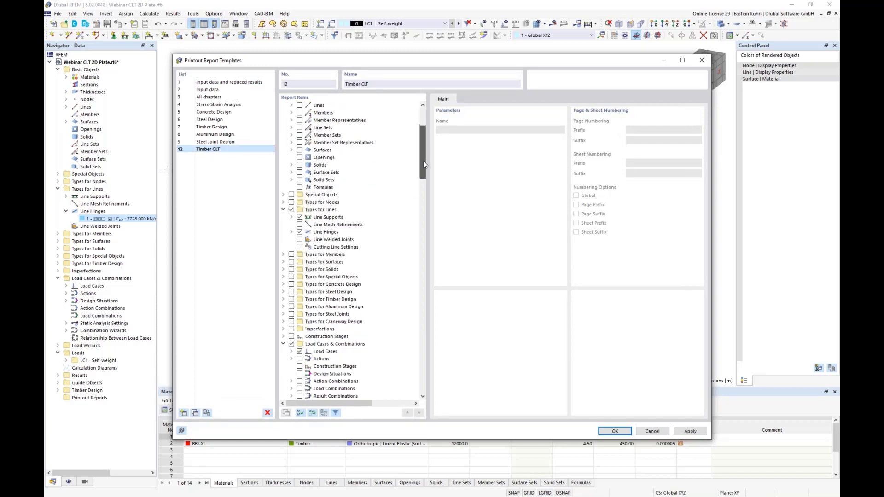
pyautogui.scroll(-7, 410, 197)
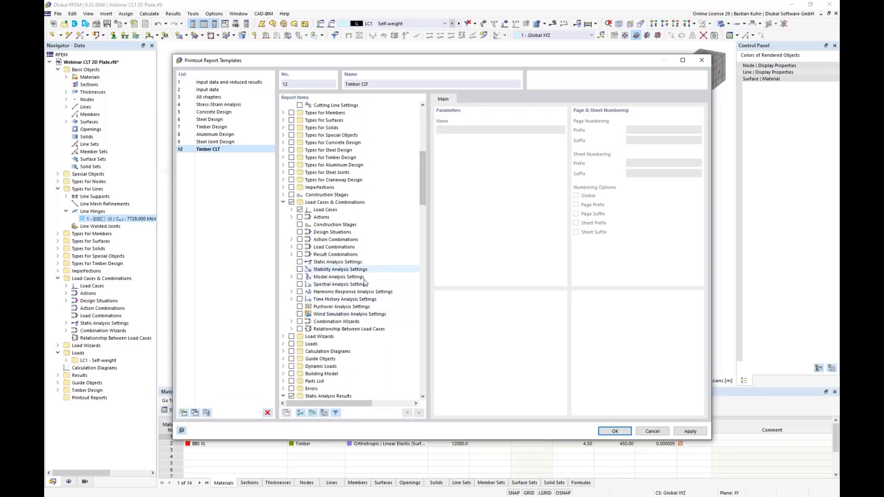
pyautogui.scroll(-18, 390, 277)
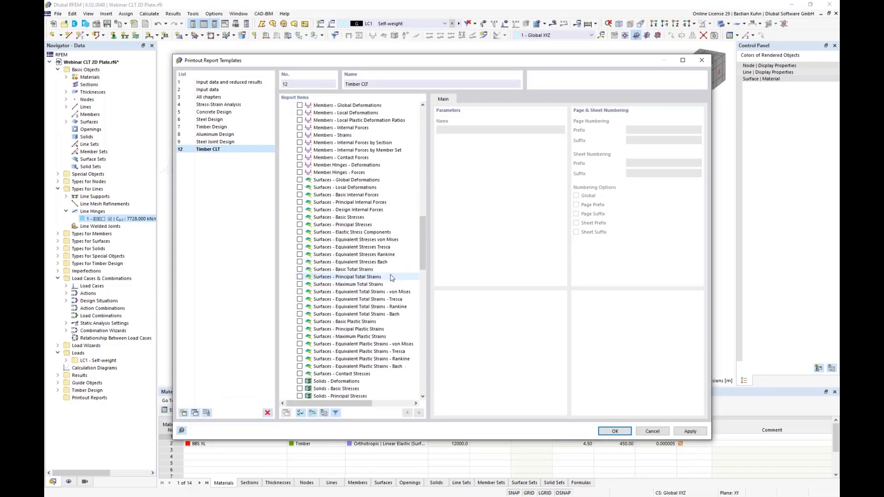
pyautogui.scroll(-7, 390, 277)
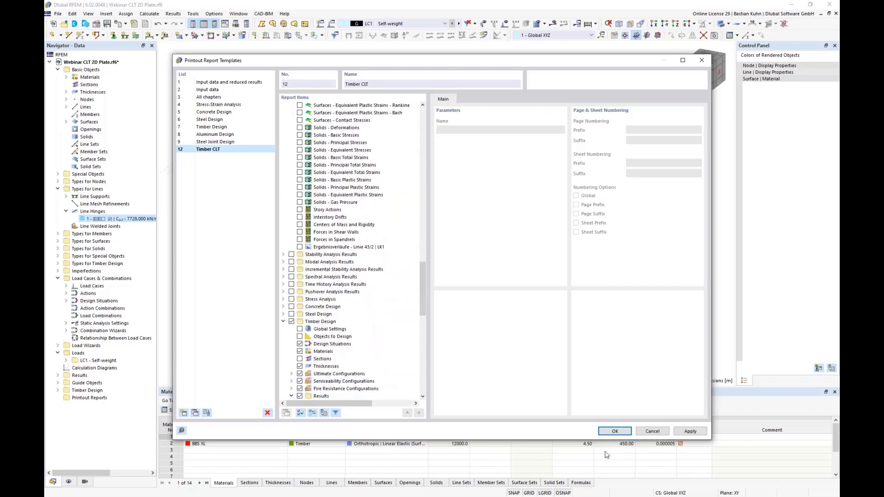
pyautogui.click(612, 432)
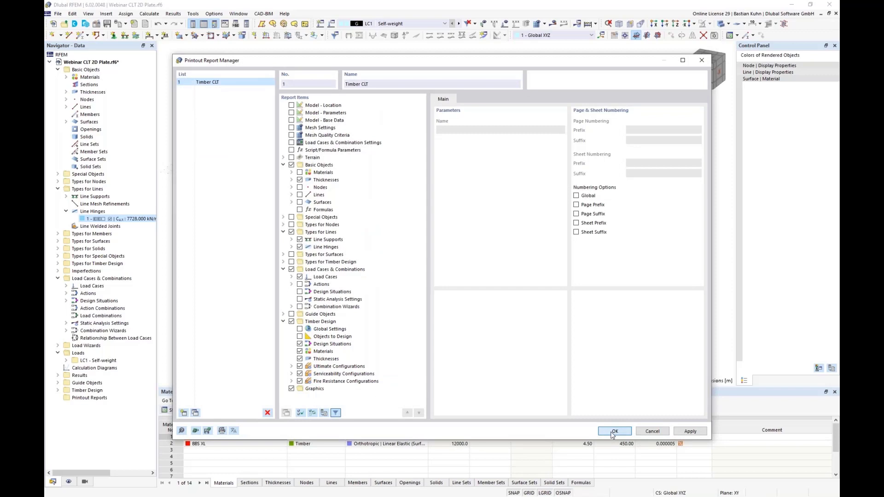
pyautogui.click(614, 431)
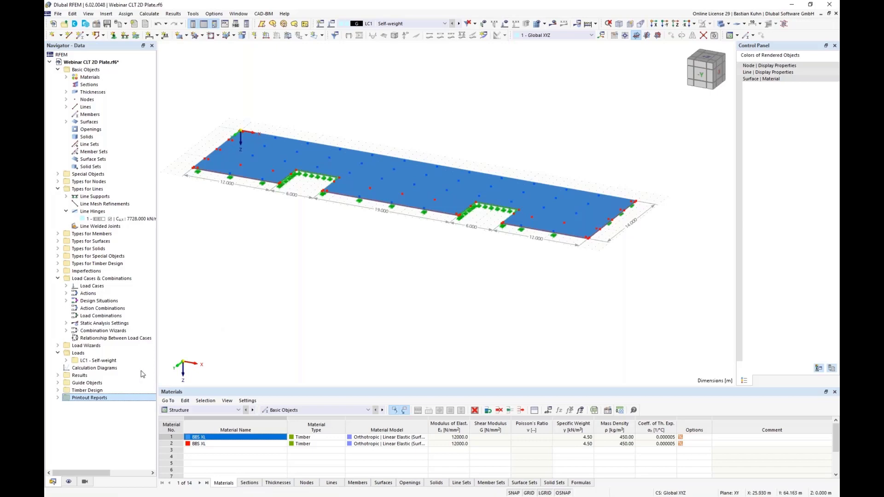
# Open the Timber CLT printout report, look over its cover and contents pages, and move the report window aside.
pyautogui.click(57, 398)
pyautogui.doubleClick(88, 405)
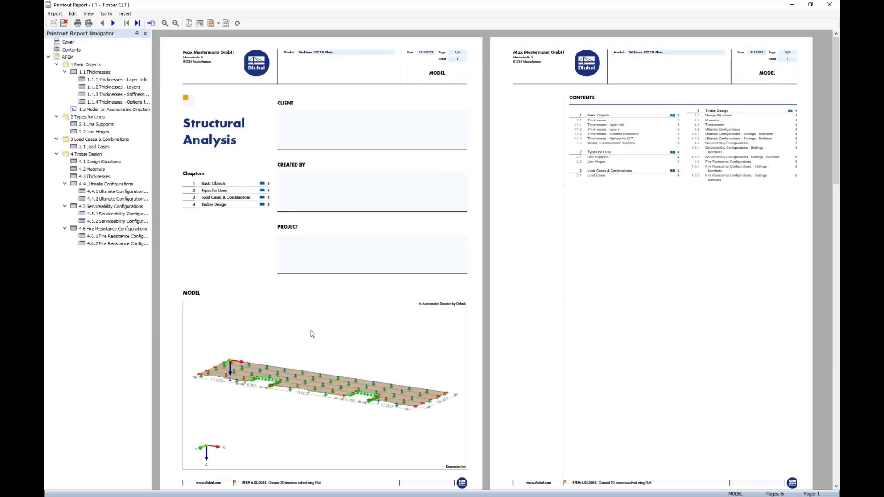
pyautogui.scroll(-1, 312, 332)
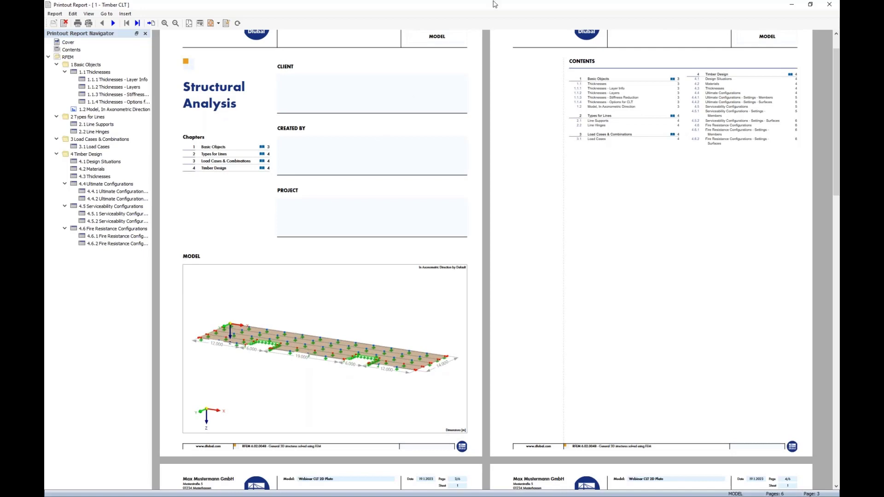
pyautogui.moveTo(494, 10); pyautogui.dragTo(567, 7)
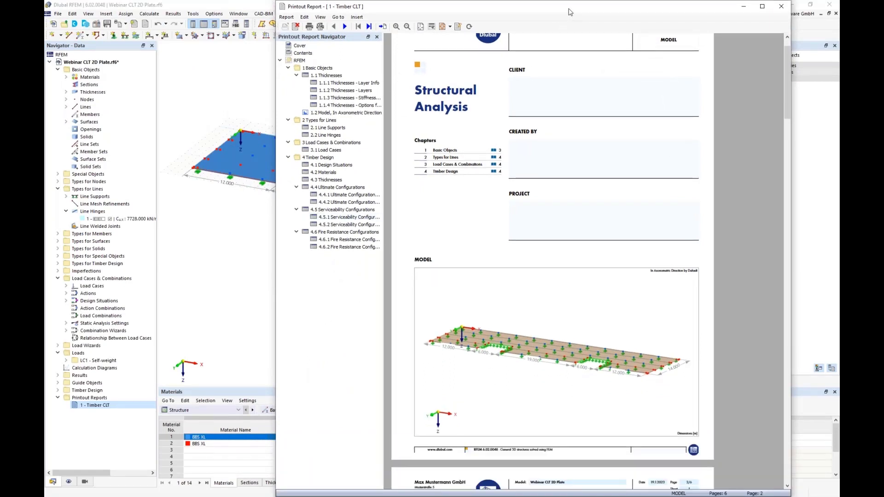
pyautogui.moveTo(569, 11); pyautogui.dragTo(615, 12)
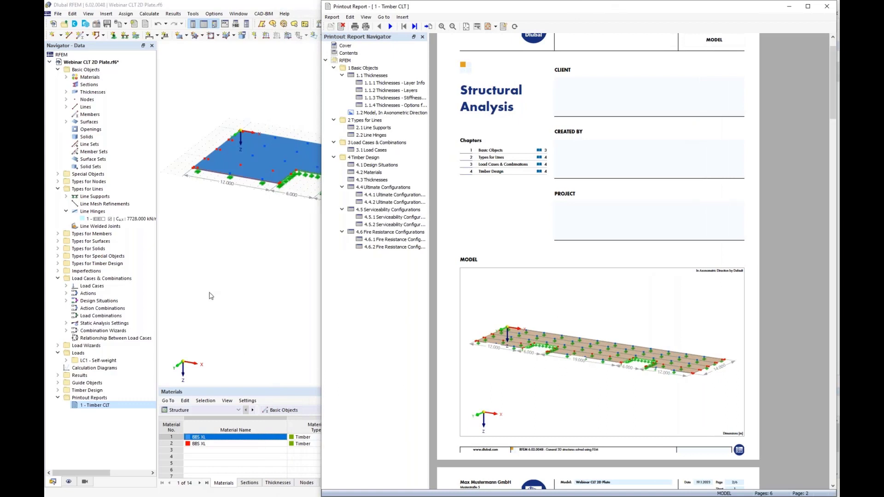
# Return to the model, deactivate all dimensions, and switch the model display from solid to wireframe.
pyautogui.click(238, 265)
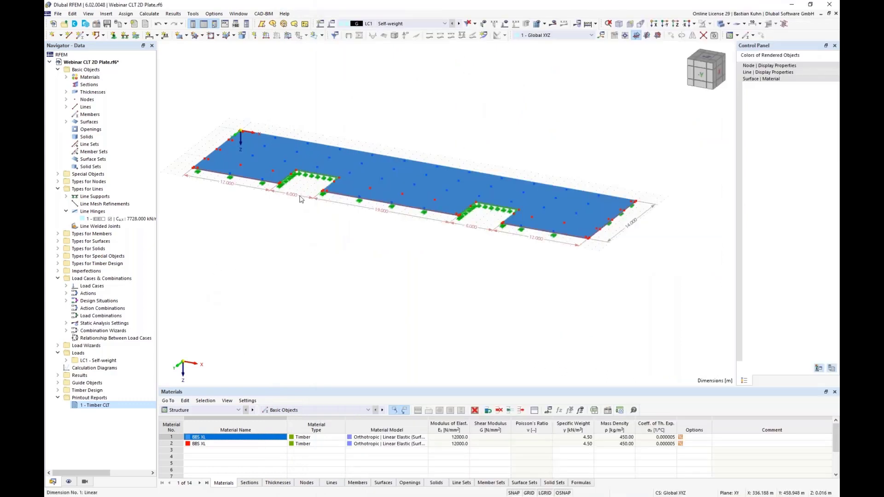
pyautogui.rightClick(300, 198)
pyautogui.moveTo(348, 267)
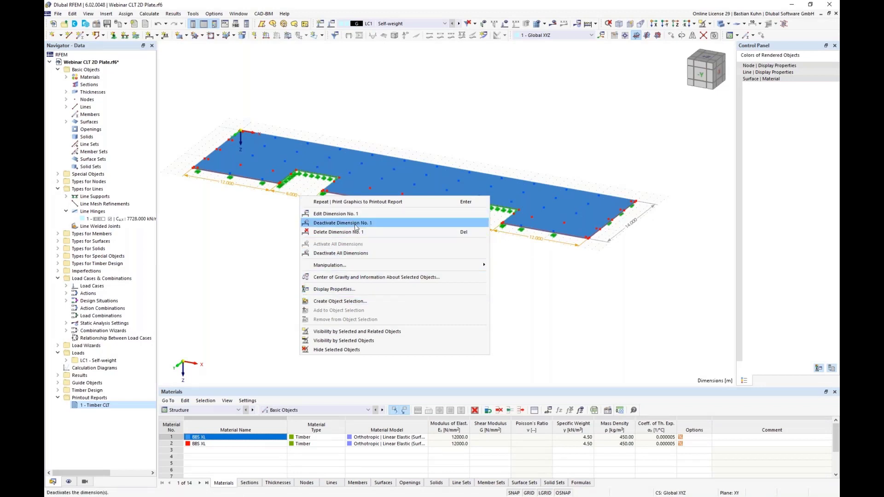
pyautogui.click(359, 253)
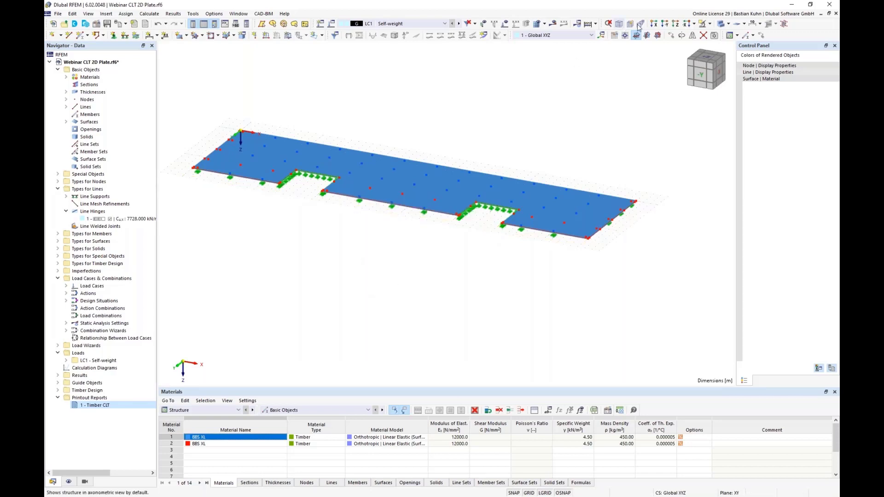
pyautogui.click(721, 23)
pyautogui.click(721, 24)
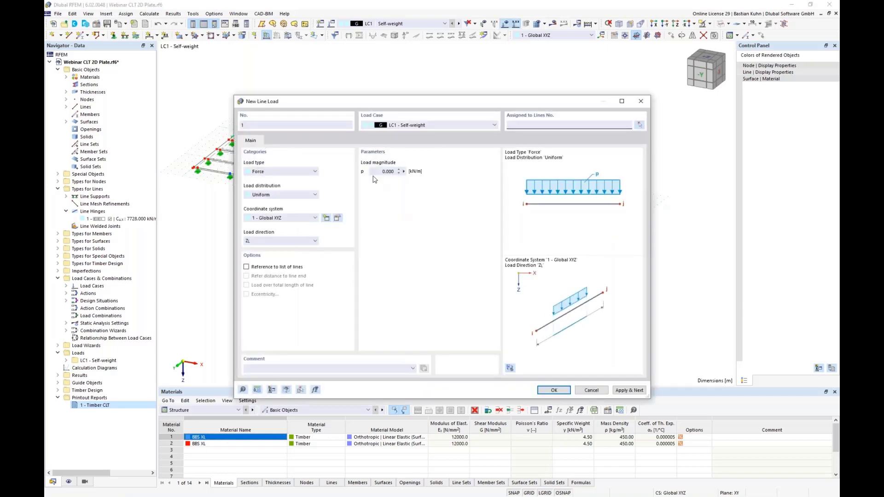
# Apply a uniform line load of 1 kN/m in direction YL to the floor's long rear edge in load case LC1.
pyautogui.click(388, 171)
pyautogui.write('1')
pyautogui.click(304, 241)
pyautogui.click(276, 261)
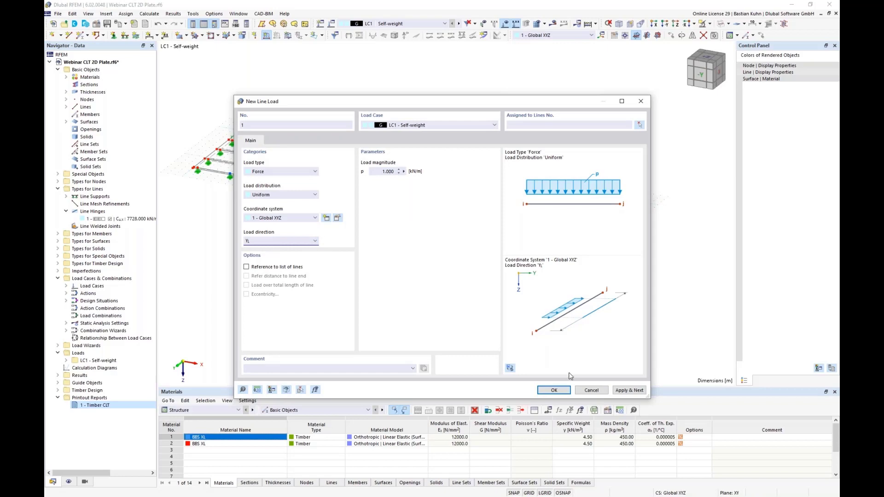
pyautogui.click(554, 390)
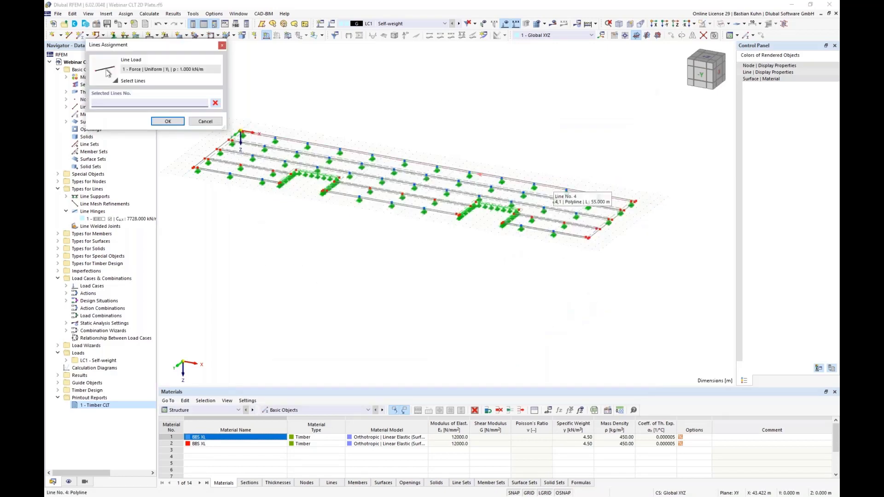
pyautogui.click(552, 188)
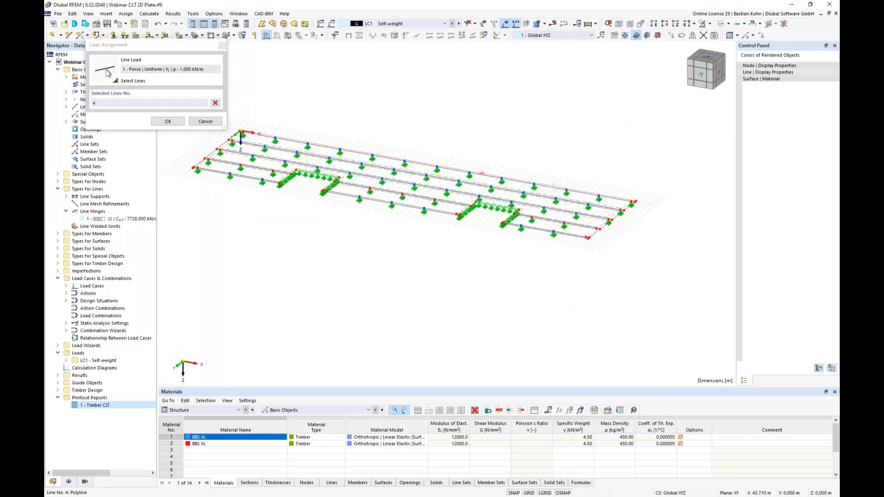
pyautogui.click(168, 122)
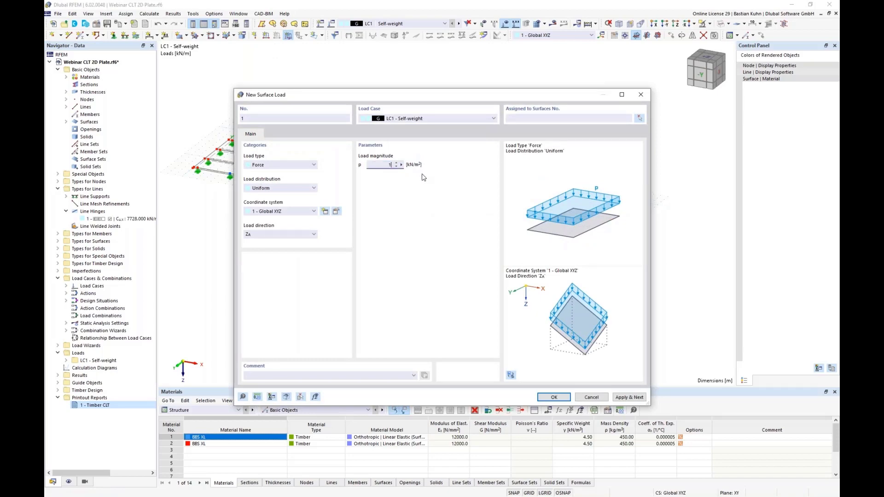
# Apply a uniform surface load of 1 kN/m² in direction ZA to all floor surfaces in load case LC1.
pyautogui.press('Return')
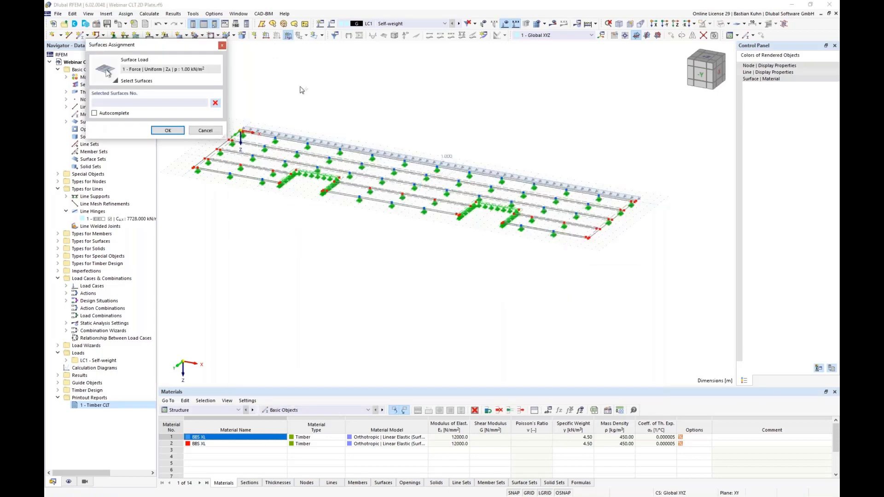
pyautogui.scroll(-2, 401, 88)
pyautogui.moveTo(295, 68); pyautogui.dragTo(629, 229)
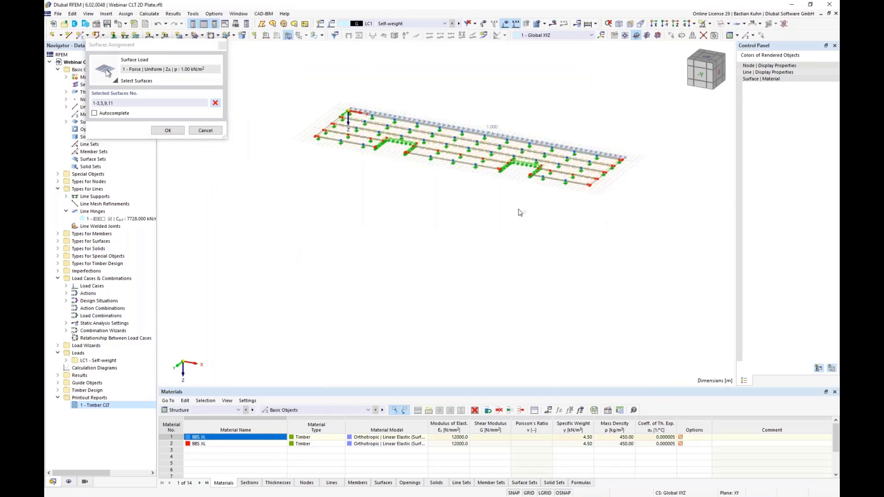
pyautogui.click(168, 130)
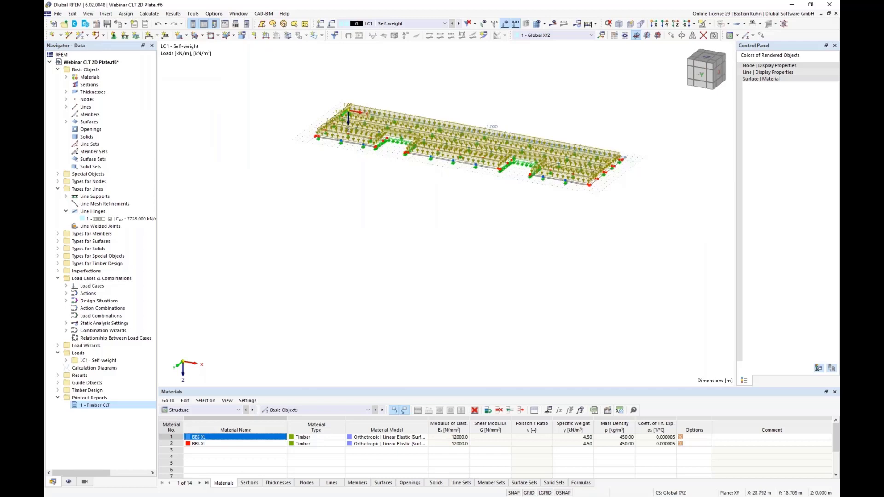
# Create load cases LC2 to LC5 with the action category Imposed loads - category A: domestic, residential areas.
pyautogui.moveTo(433, 174); pyautogui.dragTo(397, 210, button='middle')
pyautogui.click(320, 24)
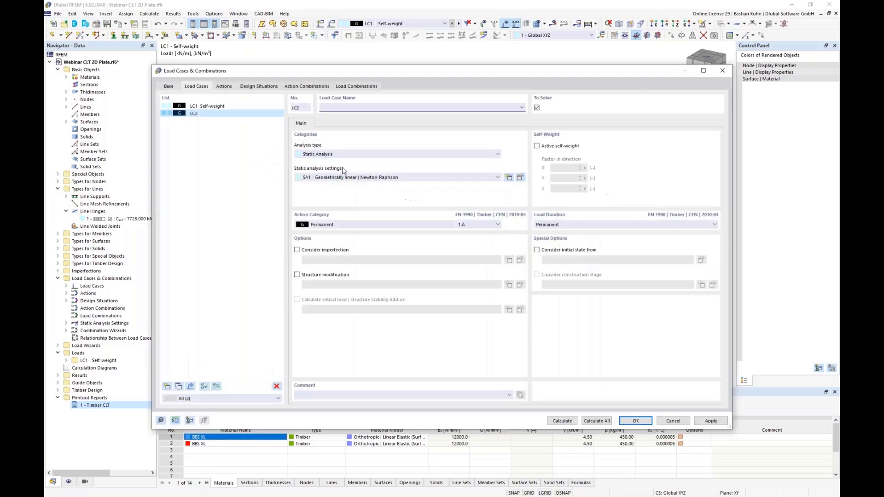
pyautogui.click(329, 225)
pyautogui.click(330, 251)
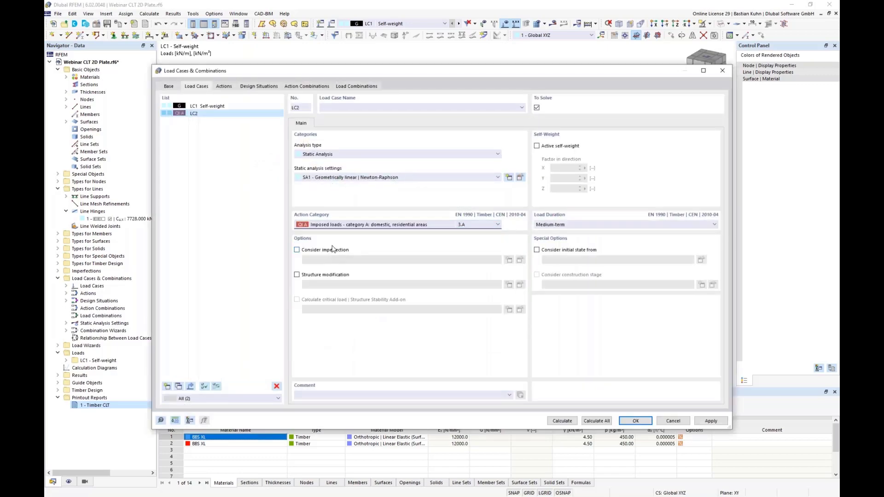
pyautogui.click(168, 388)
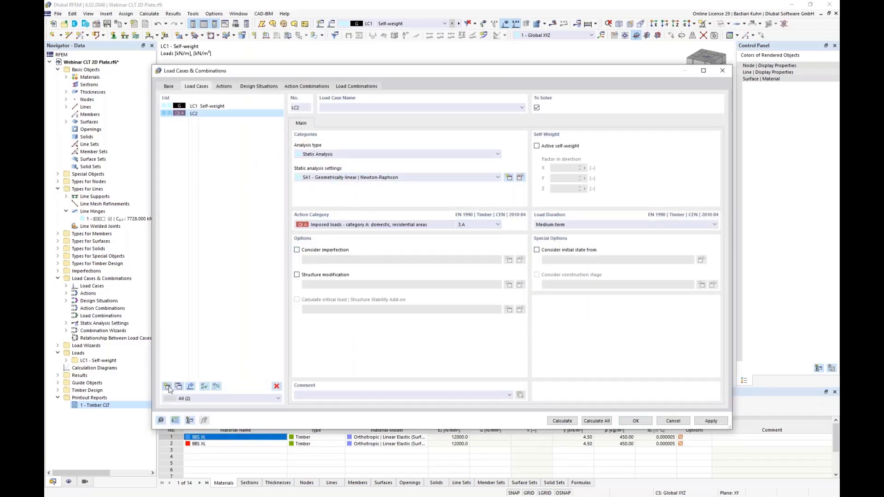
pyautogui.click(168, 387)
pyautogui.click(167, 387)
pyautogui.click(168, 387)
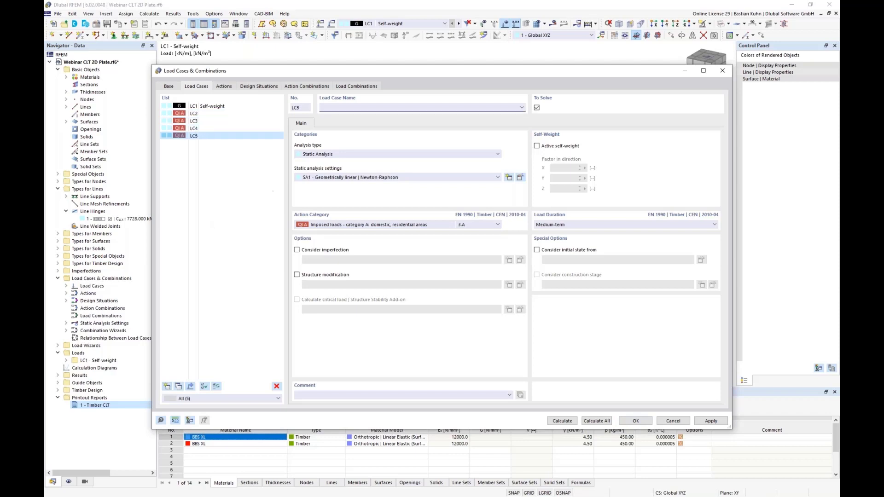
pyautogui.click(635, 420)
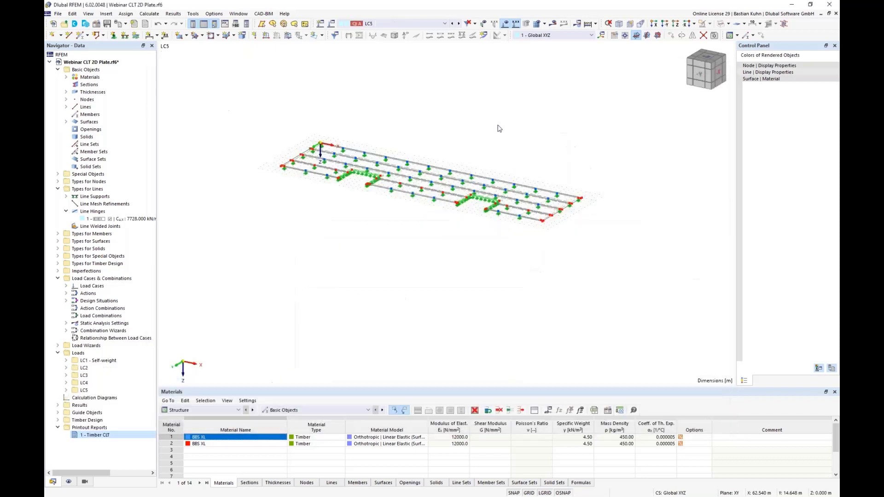
# In load case LC2, define a uniform surface load of 1.5 kN/m² on surface 1, the floor's rearmost plate.
pyautogui.click(441, 24)
pyautogui.click(435, 37)
pyautogui.click(288, 36)
pyautogui.click(386, 165)
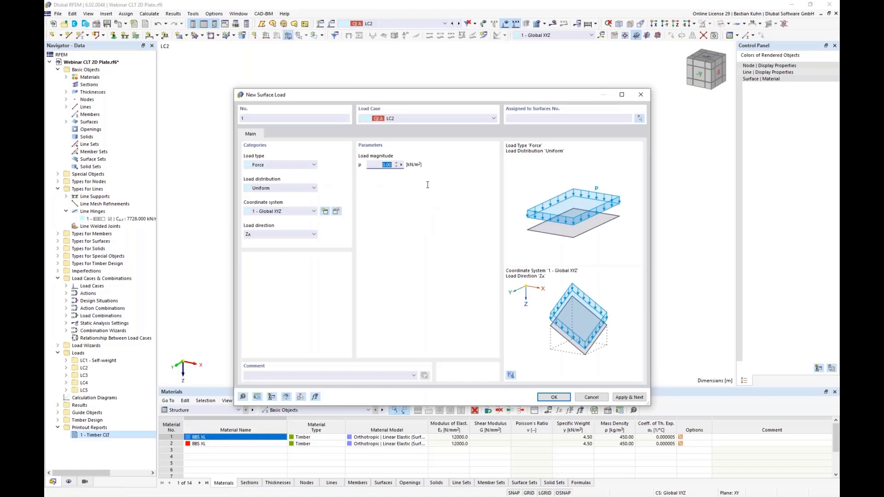
pyautogui.write('1,5')
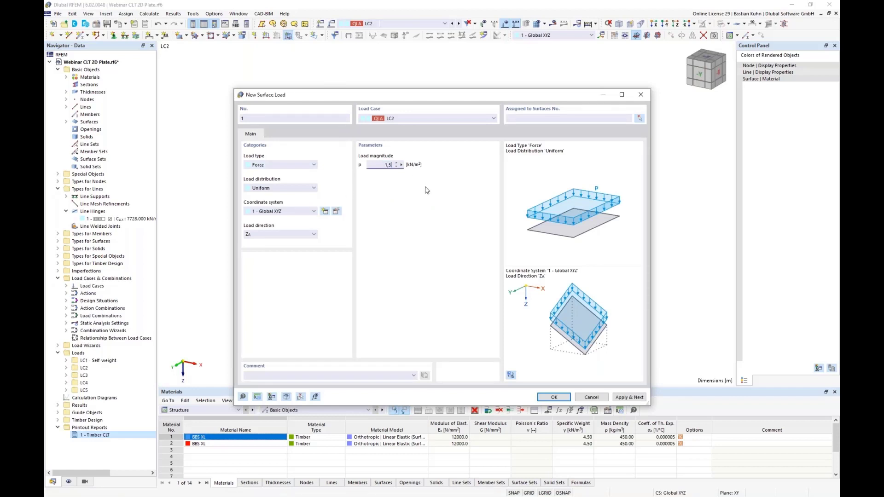
pyautogui.click(641, 118)
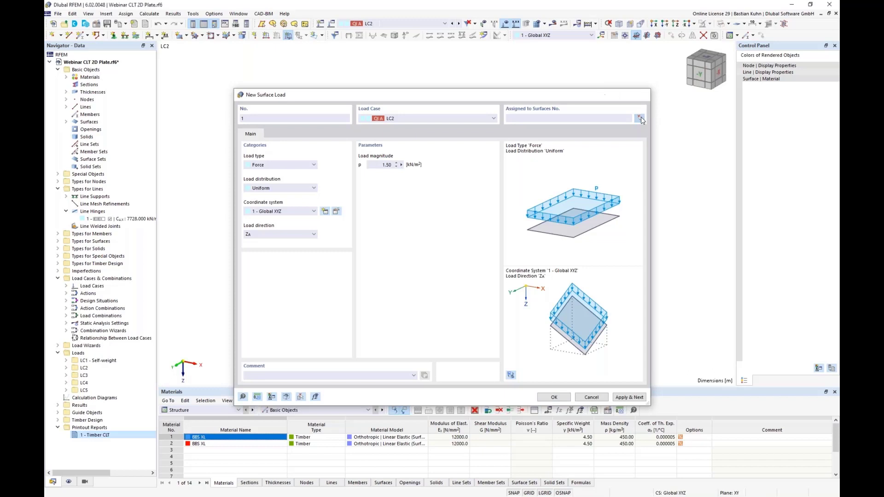
pyautogui.click(517, 193)
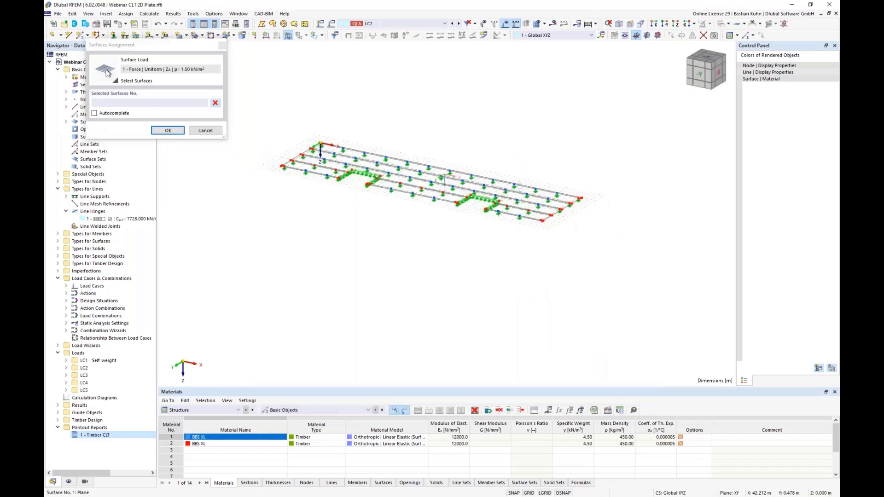
pyautogui.click(168, 130)
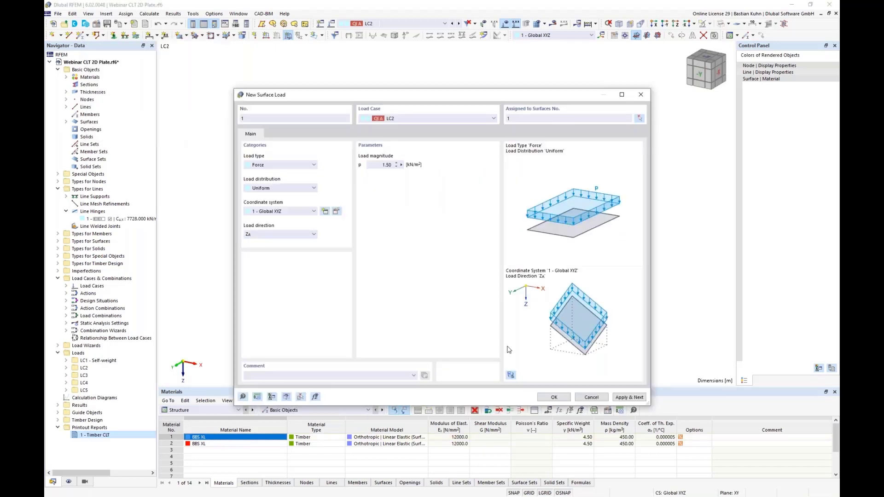
# In load case LC3, define a uniform surface load of 1.5 kN/m² in direction ZA on surface 2, the second plate from the rear.
pyautogui.click(493, 118)
pyautogui.click(497, 141)
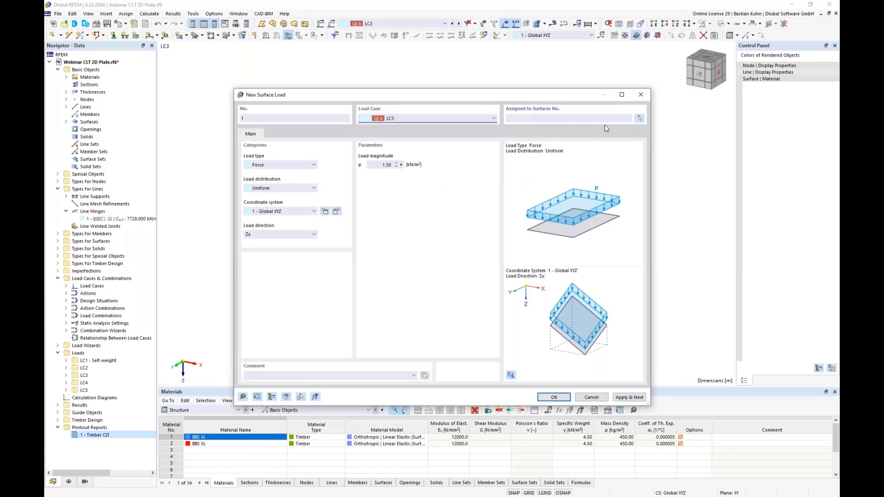
pyautogui.click(639, 119)
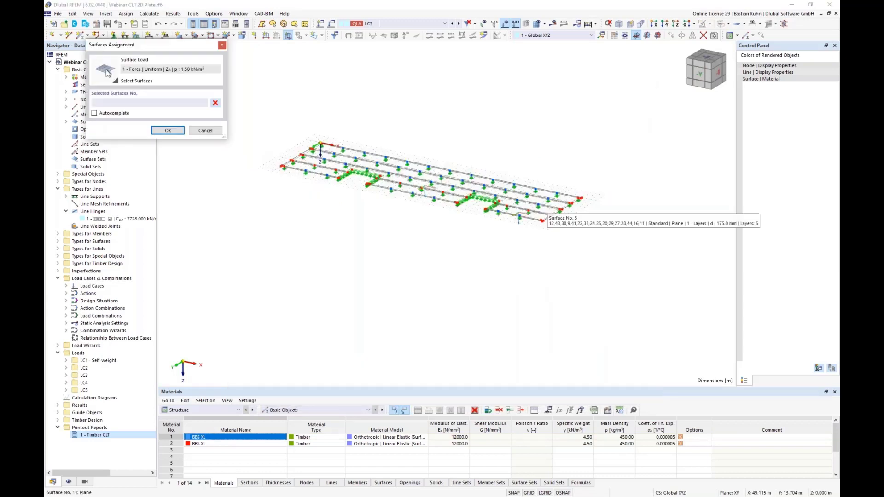
pyautogui.click(435, 184)
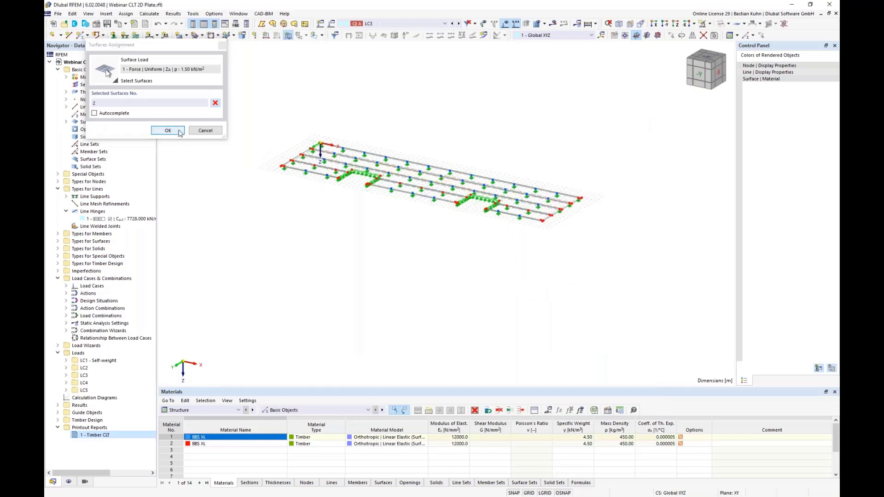
pyautogui.click(168, 130)
pyautogui.click(619, 399)
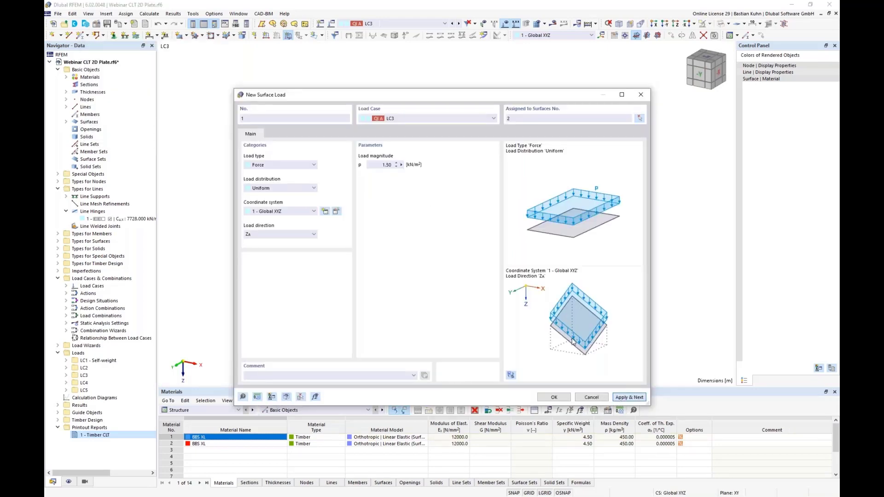
# In load case LC4, define a uniform surface load of 1.5 kN/m² in direction ZA on surface 5.
pyautogui.click(457, 119)
pyautogui.click(456, 147)
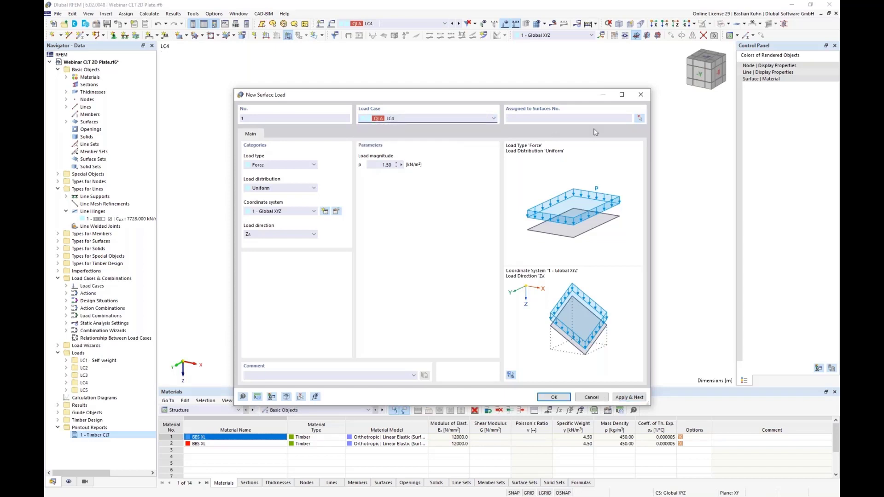
pyautogui.click(639, 118)
pyautogui.click(511, 206)
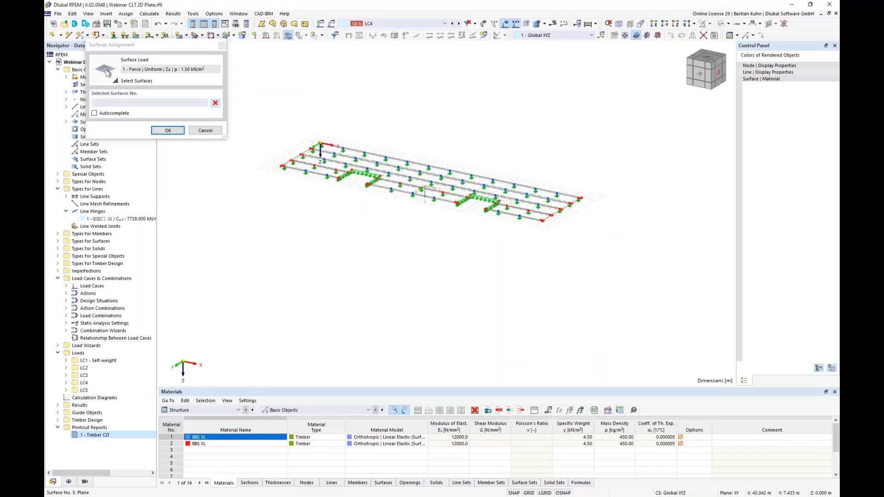
pyautogui.click(168, 131)
pyautogui.click(628, 398)
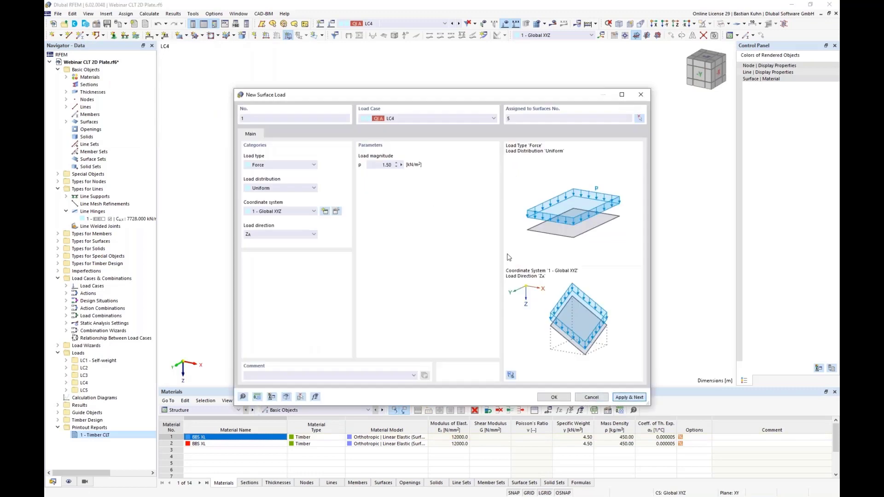
# In load case LC5, define a uniform surface load of 1.5 kN/m² on surfaces 3, 9 and 11, and review the loads back to LC2.
pyautogui.click(457, 119)
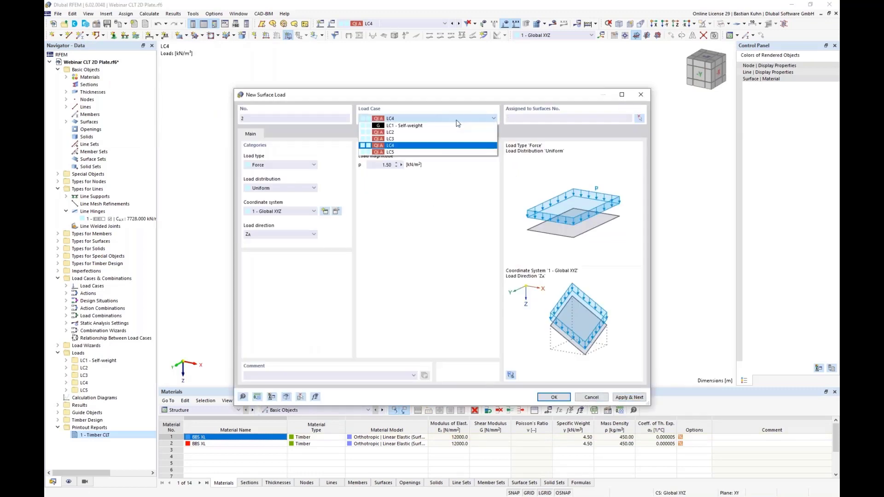
pyautogui.click(451, 152)
pyautogui.click(640, 119)
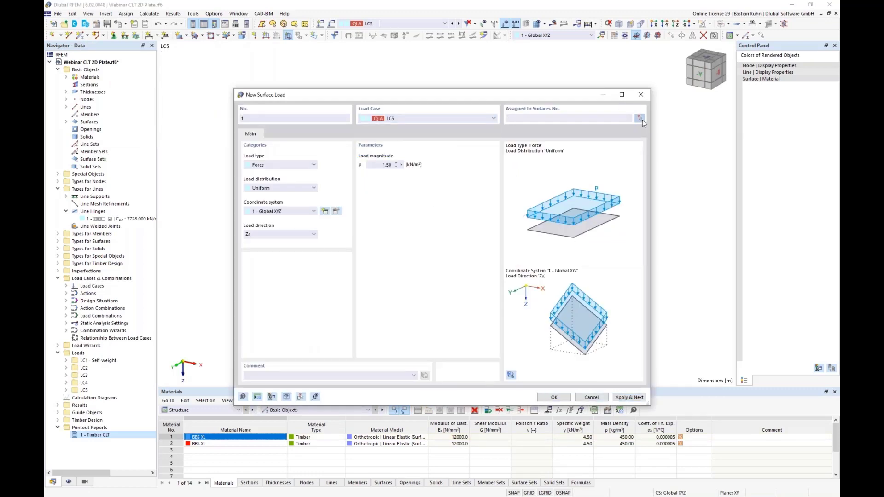
pyautogui.click(303, 170)
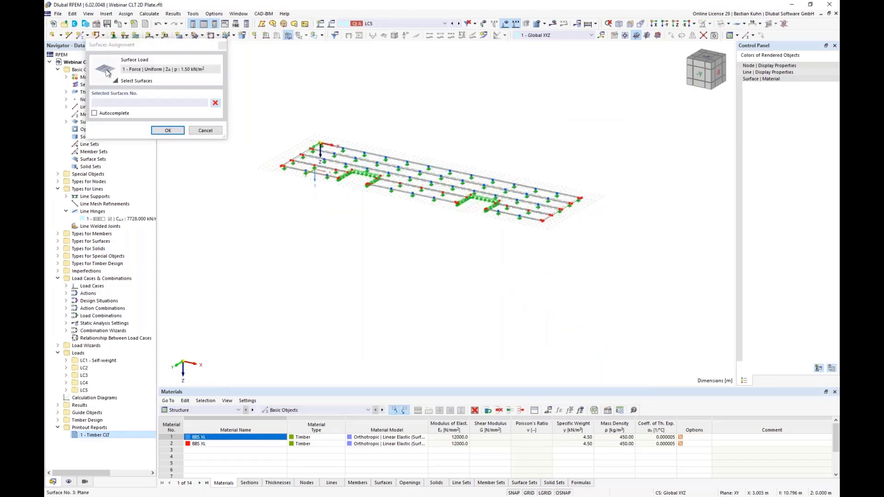
pyautogui.click(414, 197)
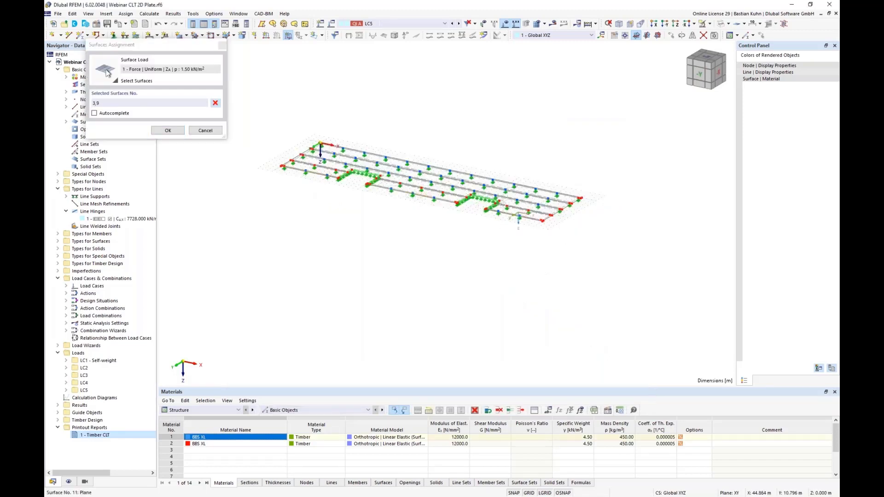
pyautogui.click(167, 131)
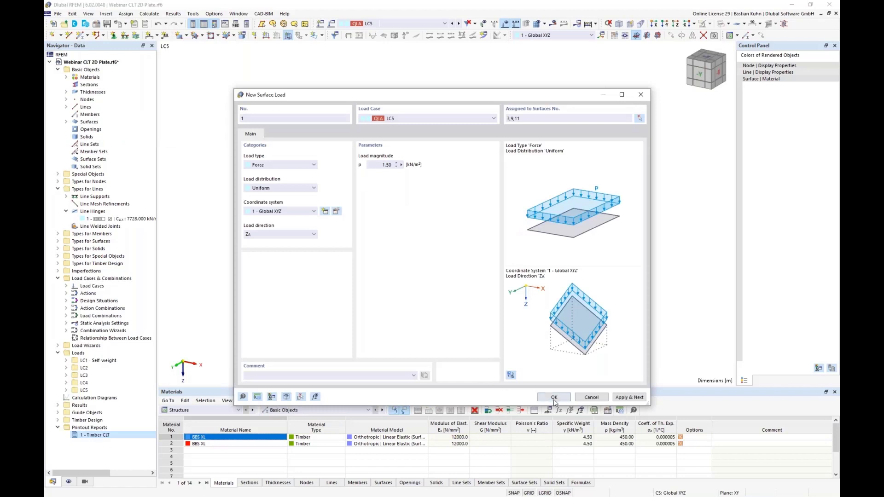
pyautogui.click(540, 396)
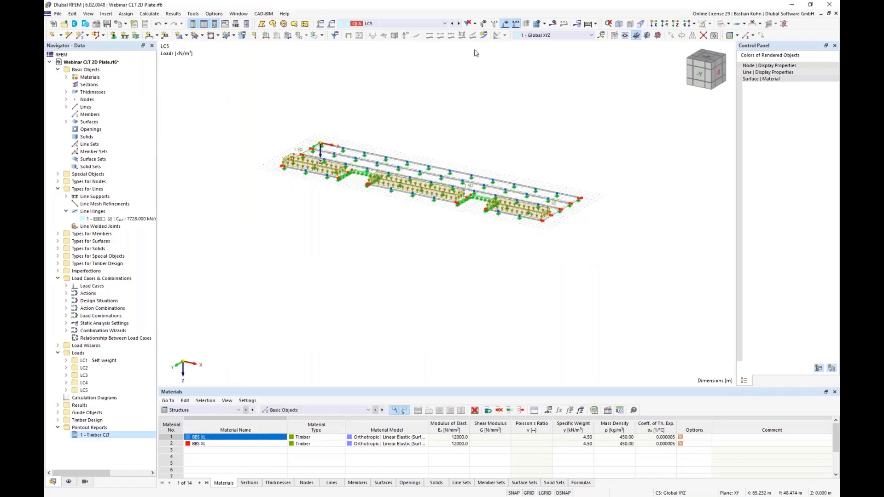
pyautogui.click(453, 24)
pyautogui.click(454, 25)
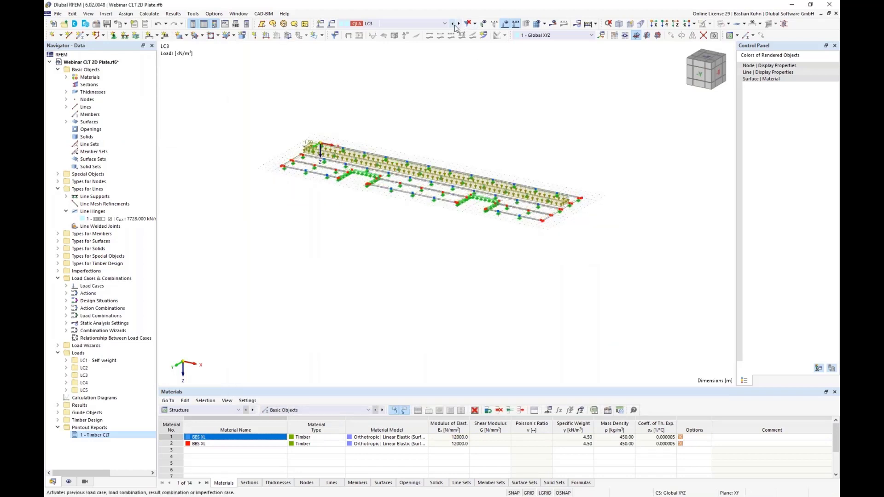
pyautogui.click(454, 24)
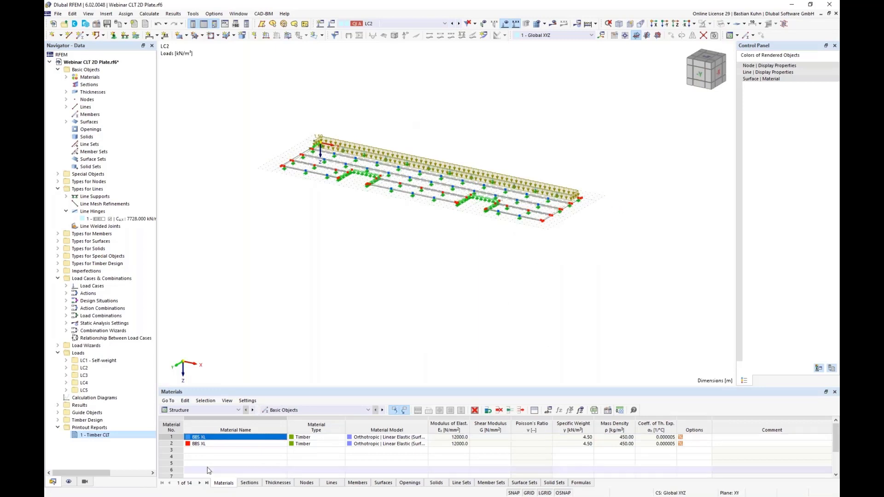
# Delete the design situation DS2, SLS - Characteristic, from the load cases and combinations.
pyautogui.rightClick(113, 279)
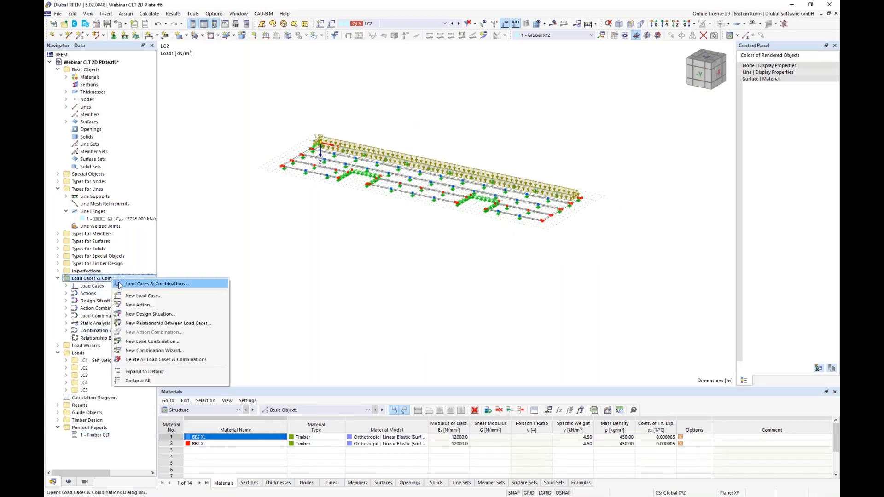
pyautogui.click(120, 285)
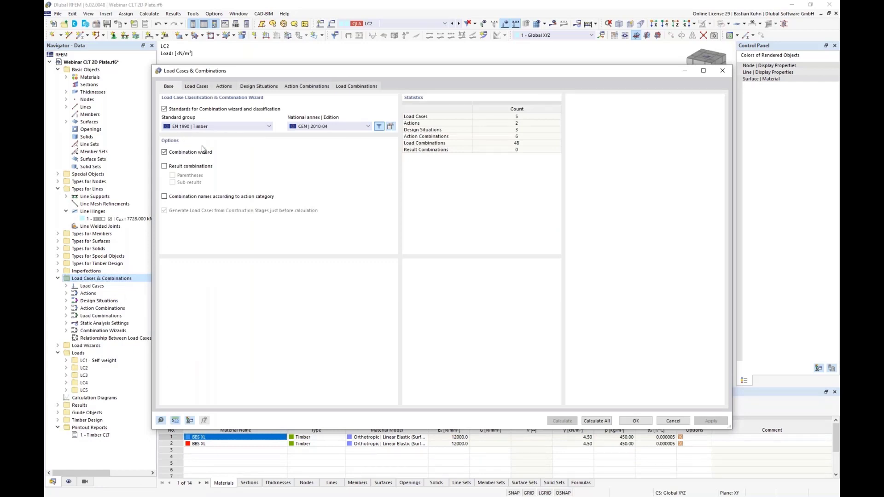
pyautogui.click(256, 89)
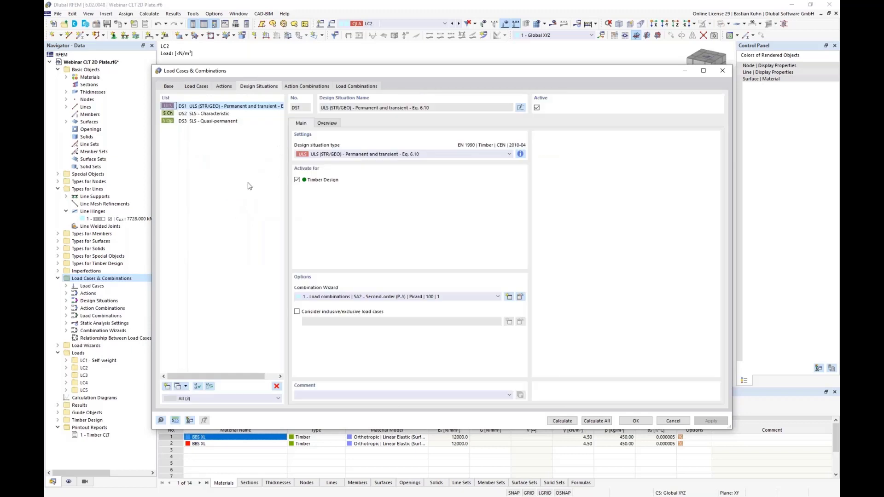
pyautogui.click(210, 114)
pyautogui.click(276, 386)
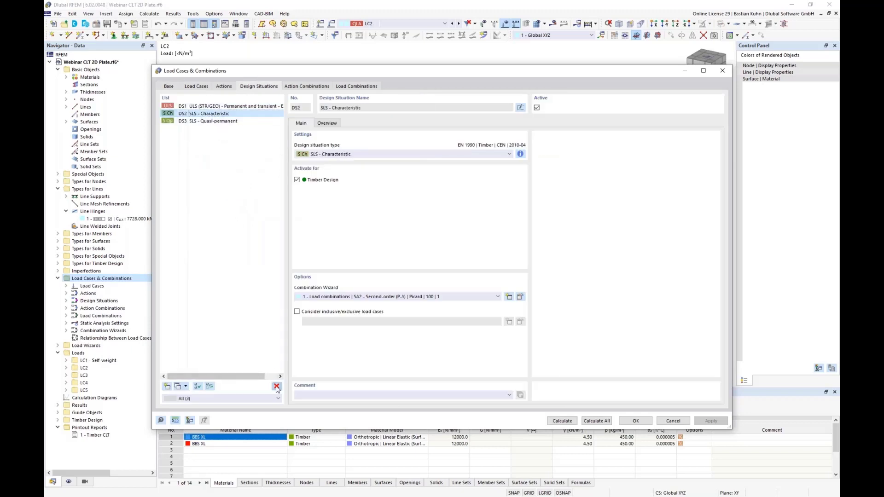
pyautogui.click(449, 281)
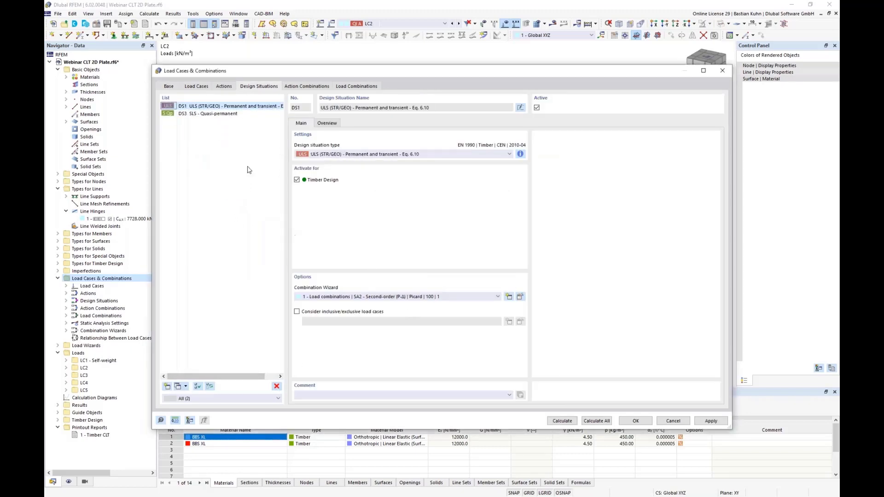
# Assign combination wizard 2 (SA1 - Geometrically linear, Newton-Raphson) to design situations DS1 and DS3 and generate the load combinations.
pyautogui.keyDown('shift'); pyautogui.click(219, 114); pyautogui.keyUp('shift')
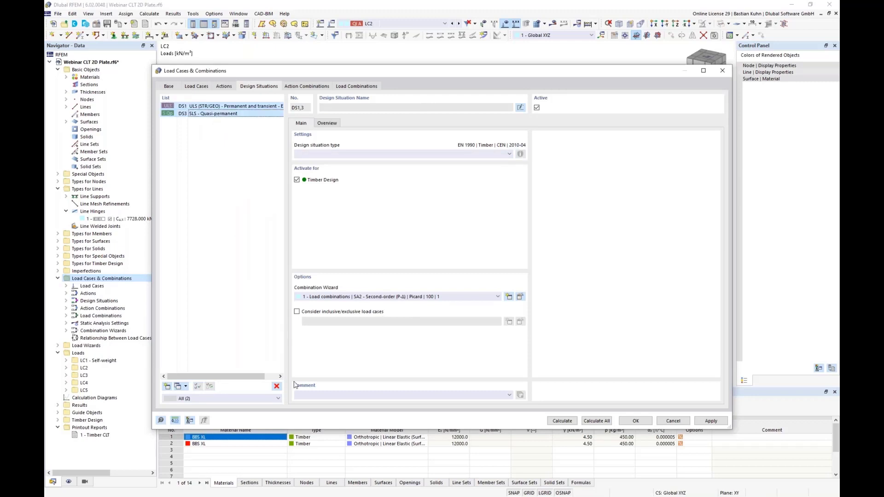
pyautogui.click(429, 297)
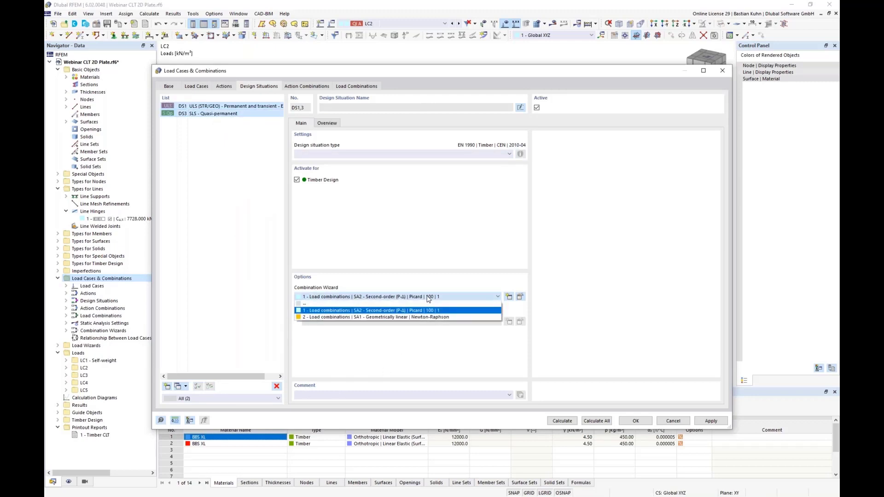
pyautogui.click(426, 317)
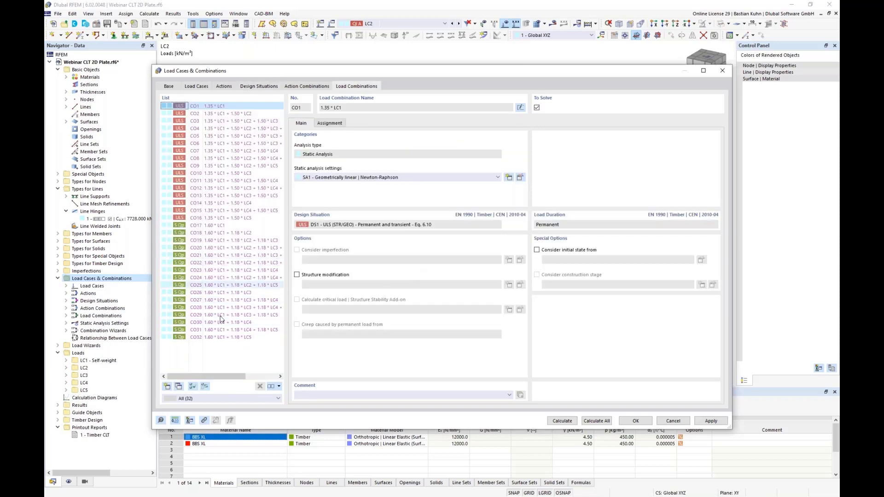
pyautogui.click(633, 423)
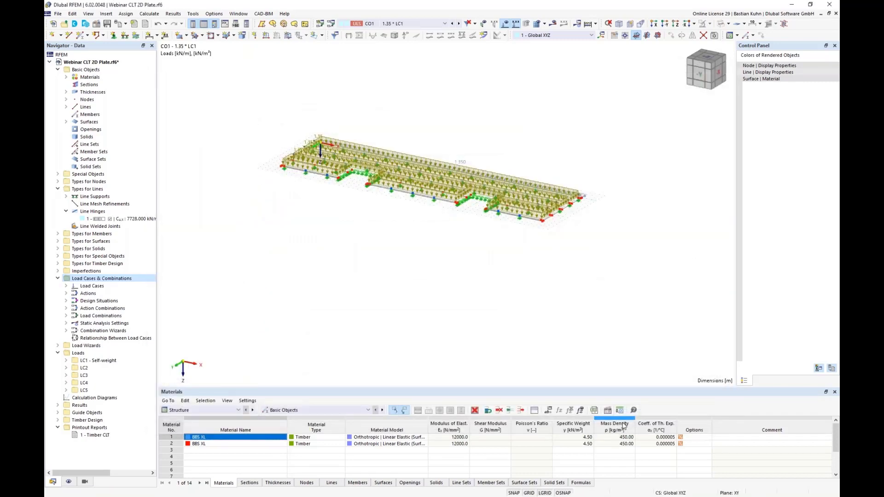
# Display the Timber Design input data and hide the loads in the model with the whole floor selected.
pyautogui.click(201, 410)
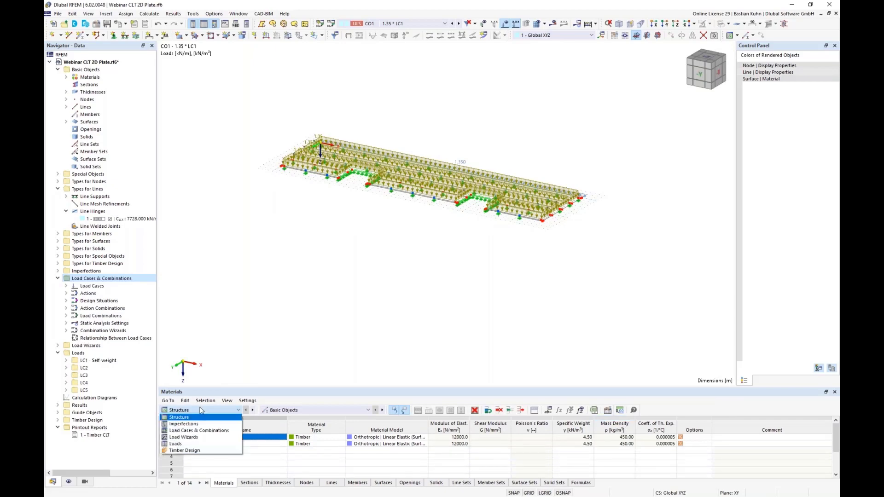
pyautogui.click(200, 449)
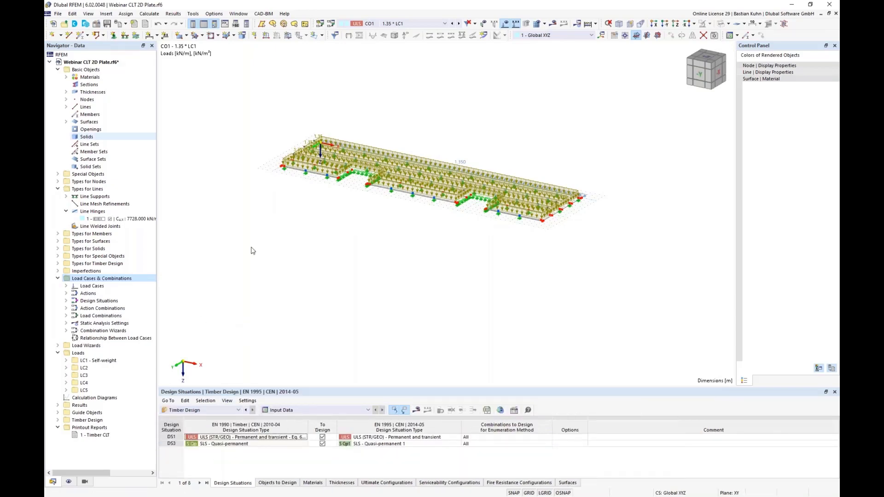
pyautogui.moveTo(355, 208); pyautogui.dragTo(379, 216, button='middle')
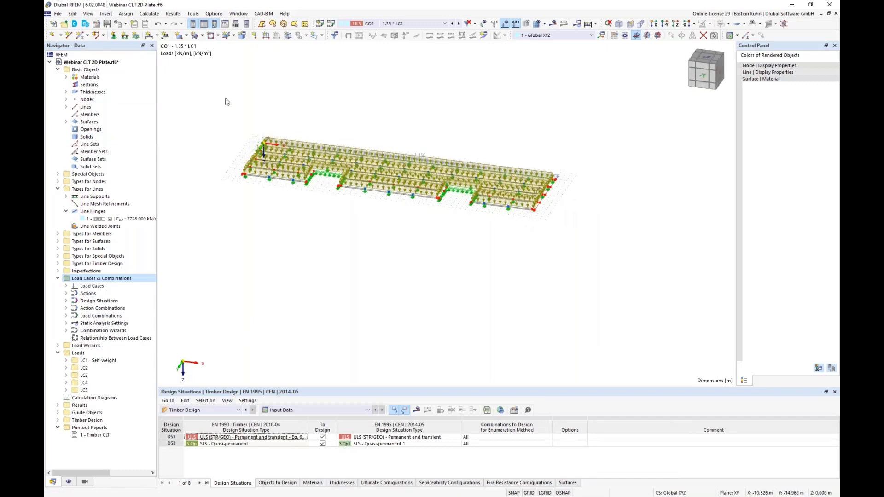
pyautogui.moveTo(224, 97); pyautogui.dragTo(574, 224)
pyautogui.scroll(4, 554, 198)
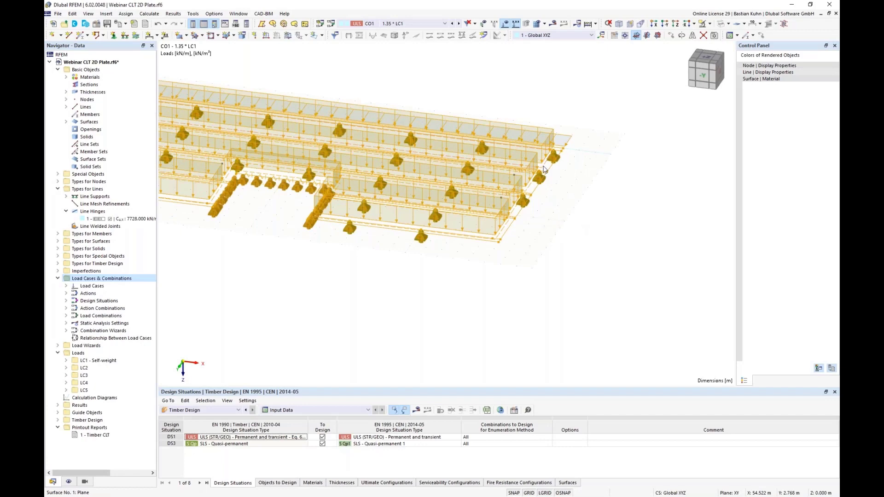
pyautogui.rightClick(544, 169)
pyautogui.click(506, 25)
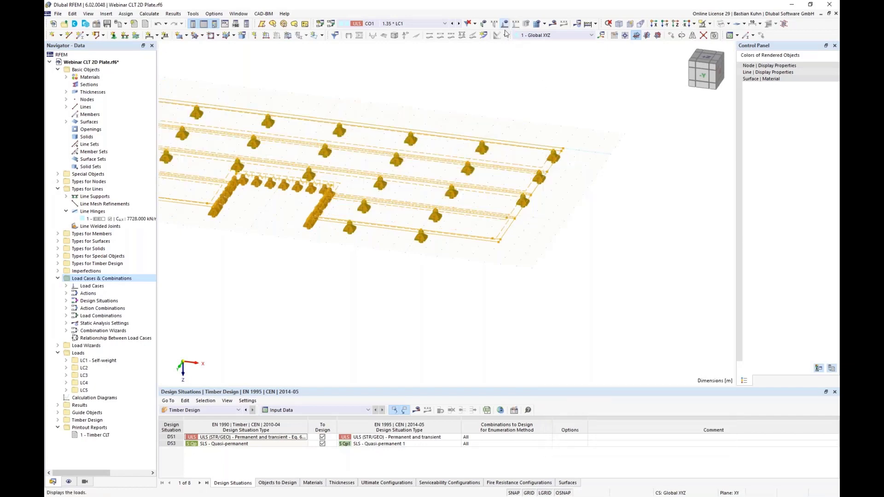
# Edit all six selected surfaces and define their deflection reference length manually as 5.000 m, relative to the undeformed system.
pyautogui.rightClick(505, 166)
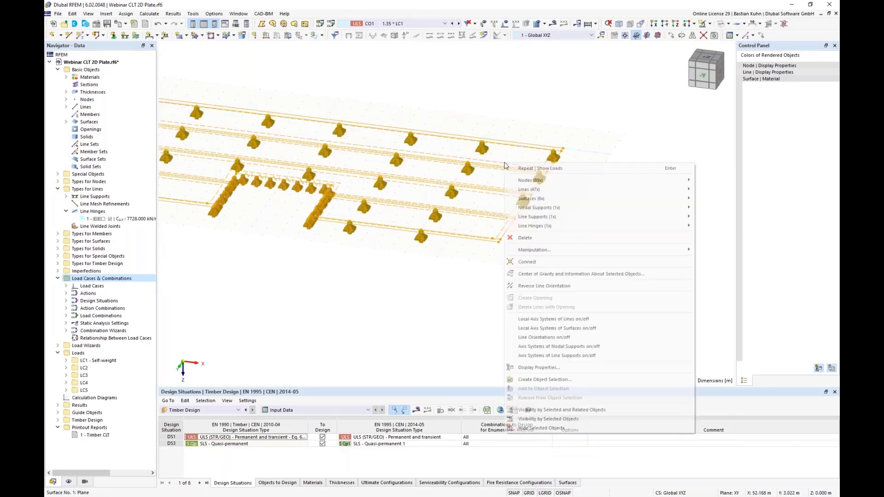
pyautogui.moveTo(525, 184)
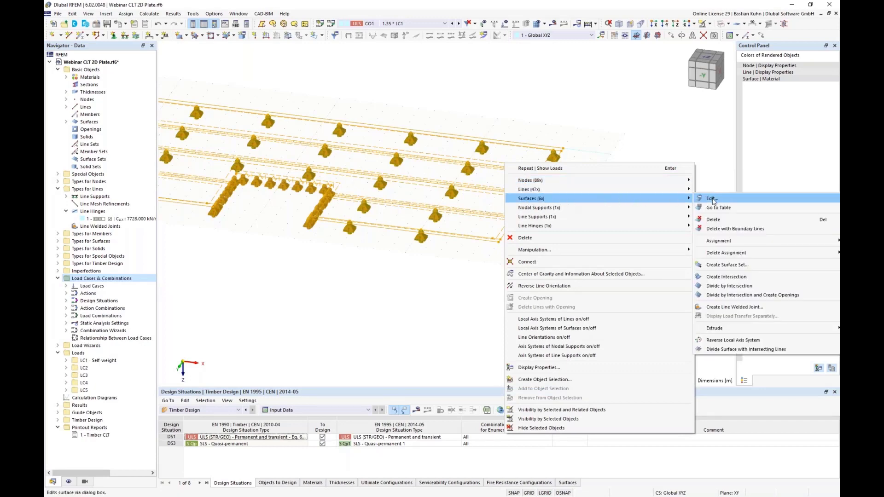
pyautogui.click(712, 199)
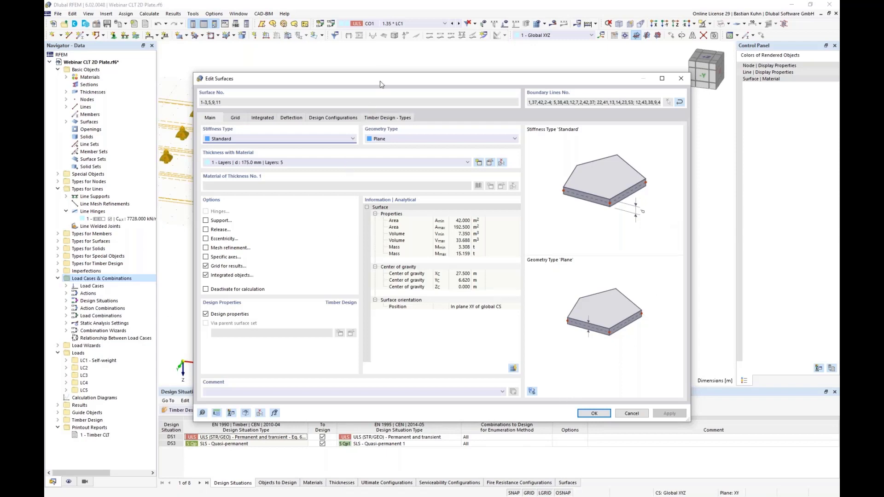
pyautogui.moveTo(447, 79); pyautogui.dragTo(614, 46)
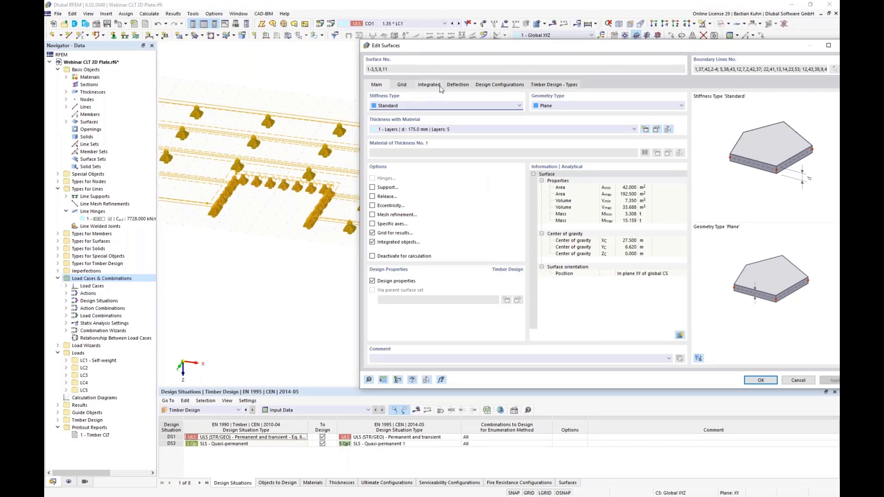
pyautogui.click(455, 87)
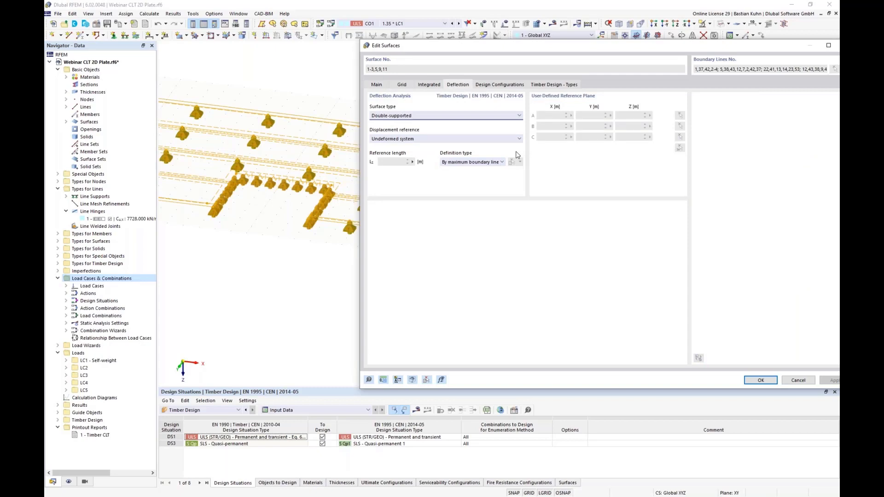
pyautogui.click(469, 138)
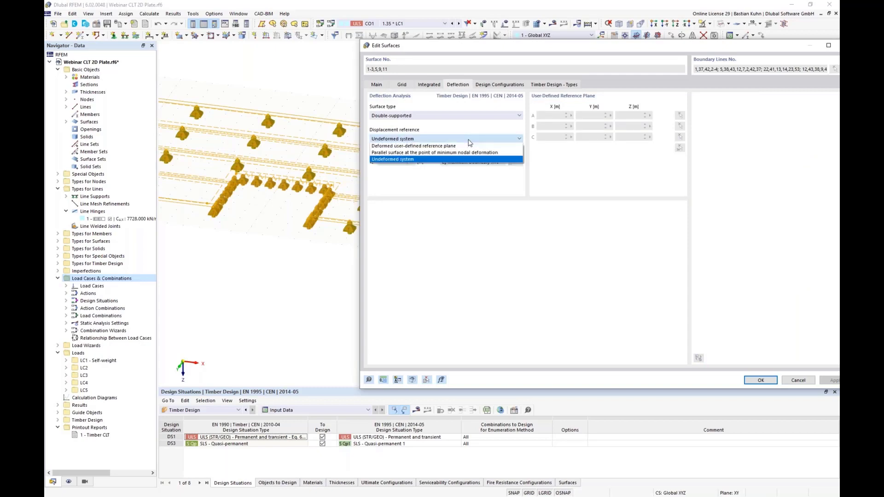
pyautogui.click(469, 135)
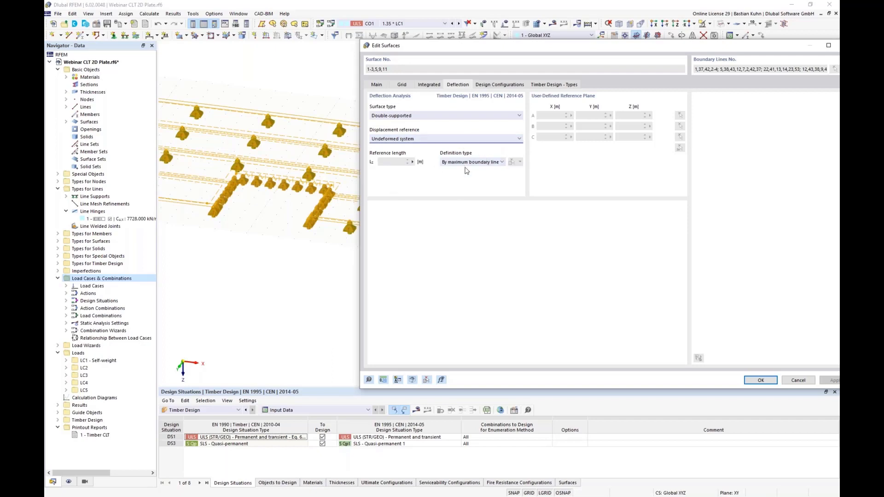
pyautogui.click(474, 162)
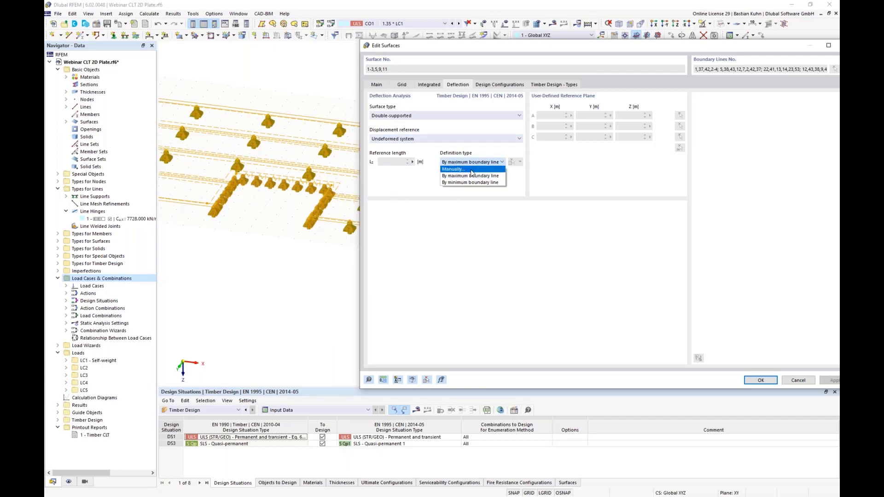
pyautogui.click(469, 183)
pyautogui.press('Down')
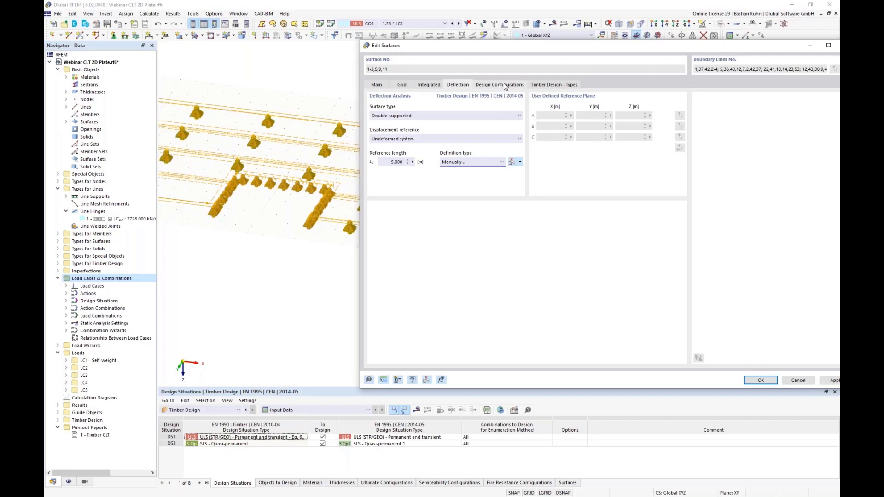
# Examine the surface and standard parameters of the default ultimate configuration, switching the surfaces' system strength factor on and off again.
pyautogui.click(505, 85)
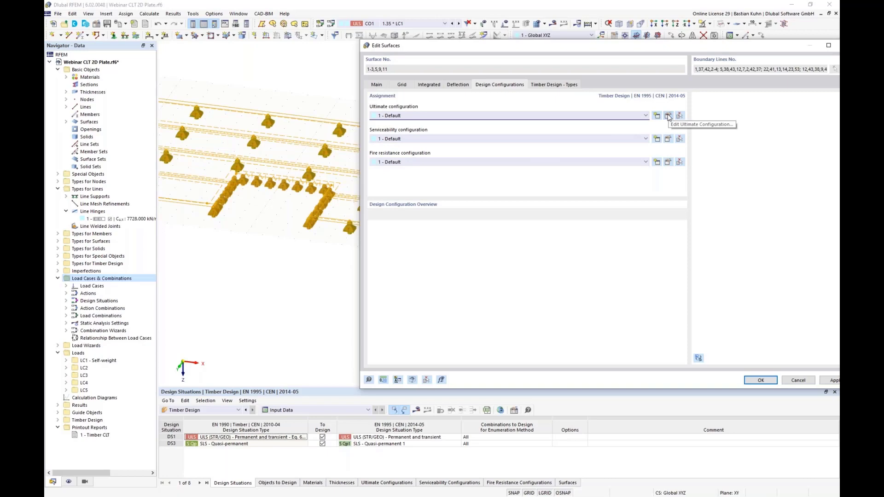
pyautogui.click(668, 116)
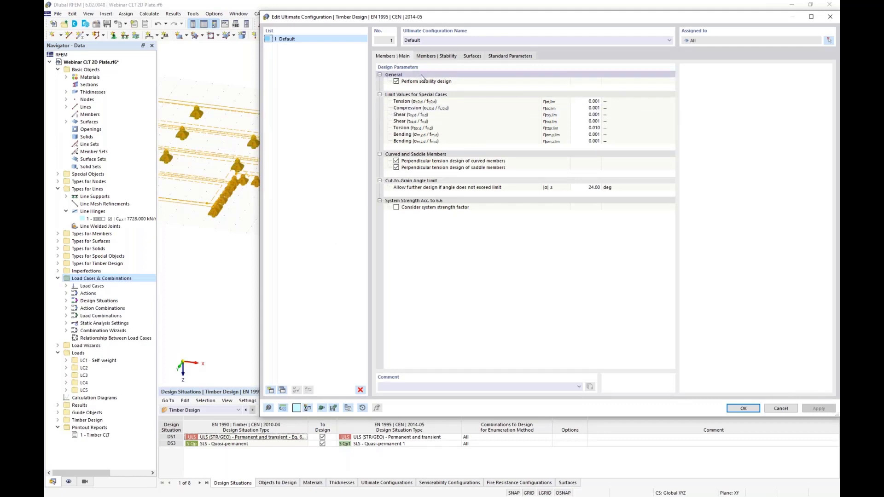
pyautogui.click(467, 56)
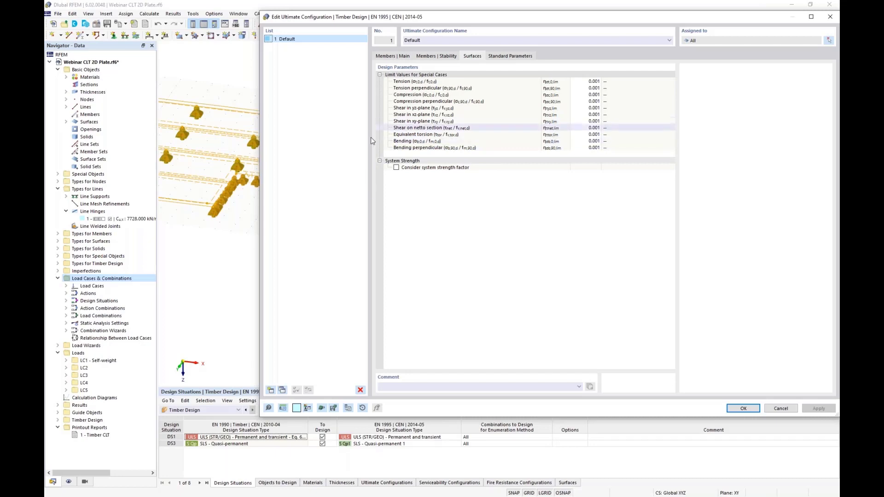
pyautogui.click(396, 168)
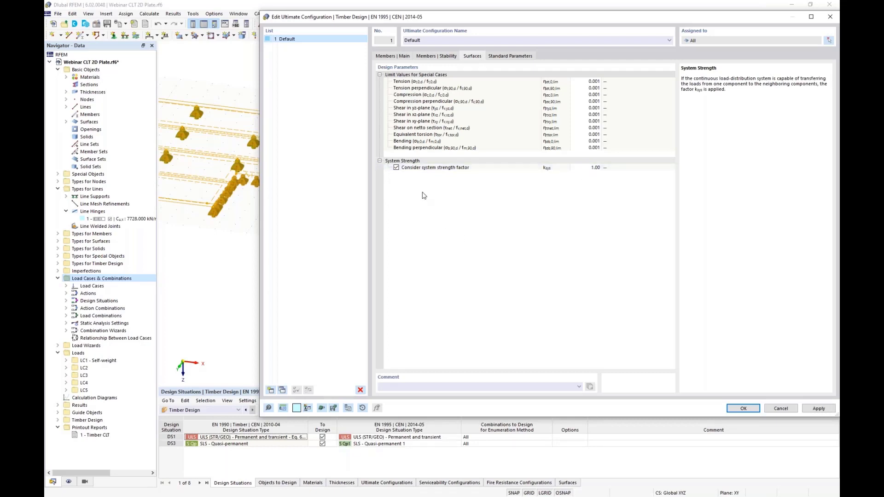
pyautogui.click(396, 167)
pyautogui.click(519, 55)
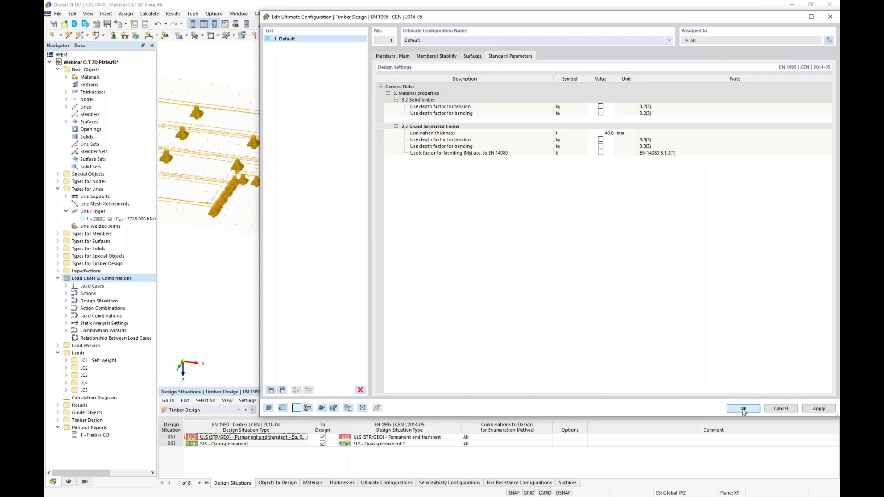
pyautogui.click(743, 409)
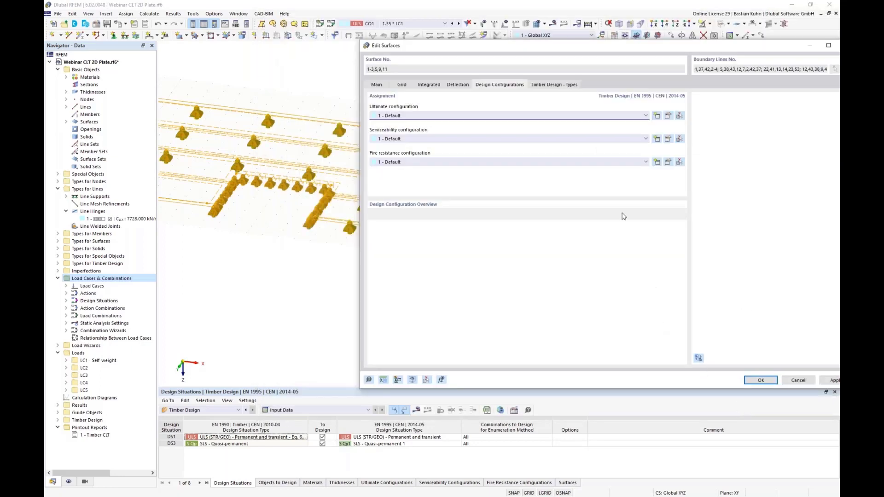
# Review the deflection limits for surfaces in the default serviceability configuration.
pyautogui.click(668, 139)
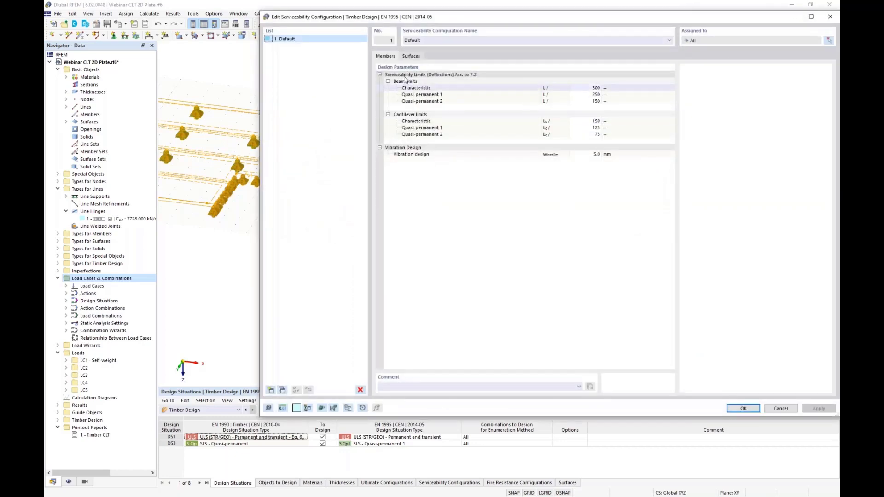
pyautogui.click(405, 56)
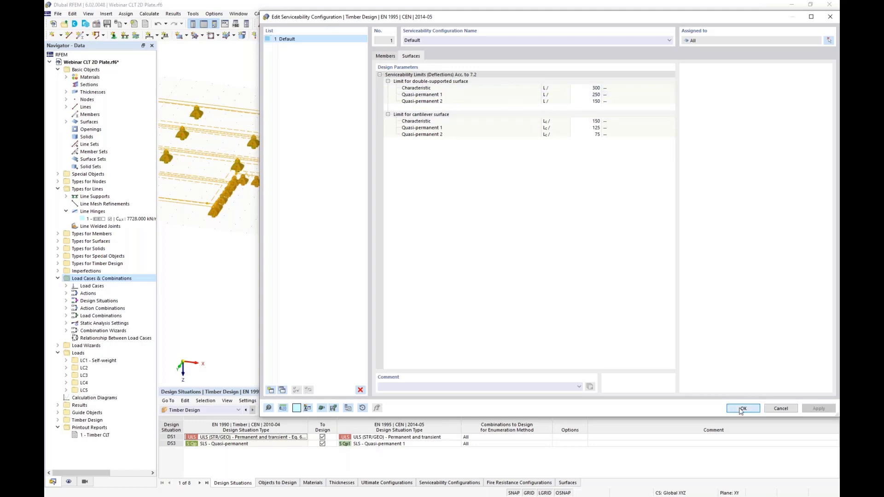
pyautogui.click(742, 409)
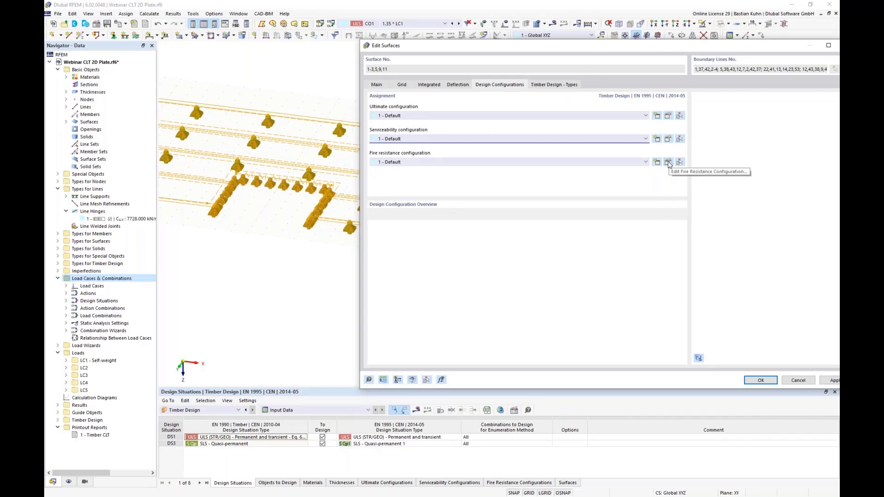
# In the default fire resistance configuration for surfaces, require 30 min resistance, exclude bottom fire exposure and enable initial fire protection from the top.
pyautogui.click(668, 162)
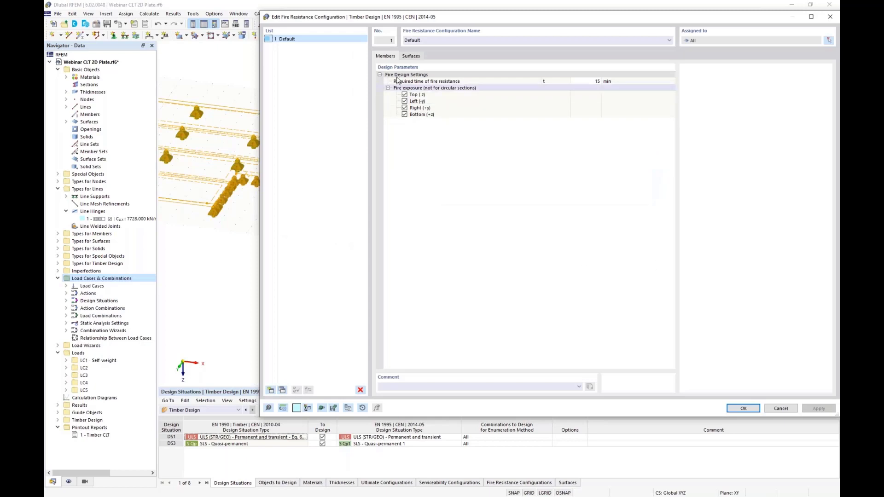
pyautogui.click(410, 56)
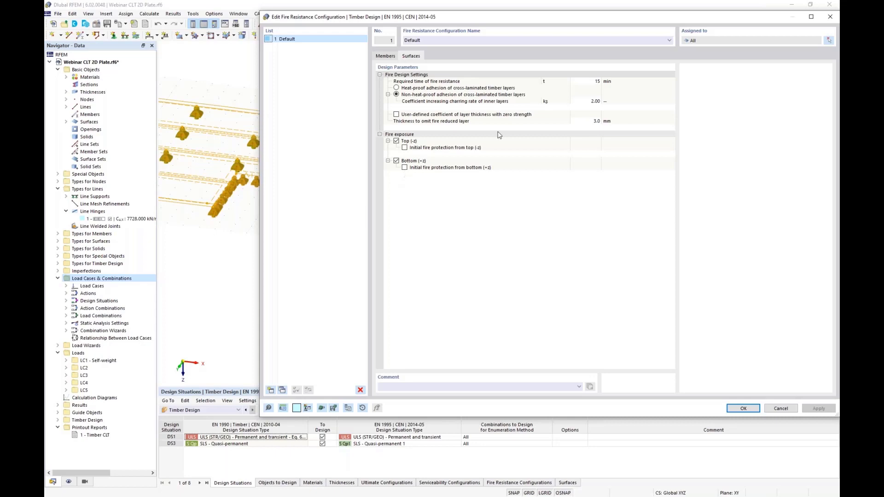
pyautogui.click(579, 81)
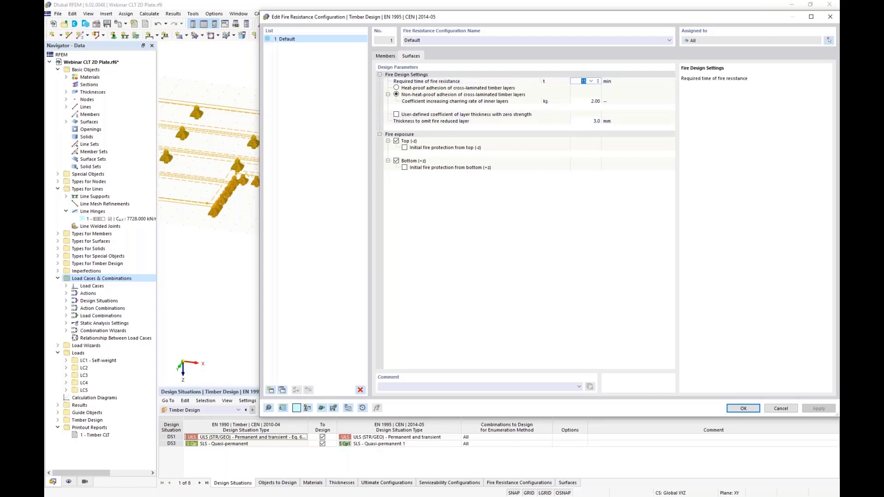
pyautogui.write('30')
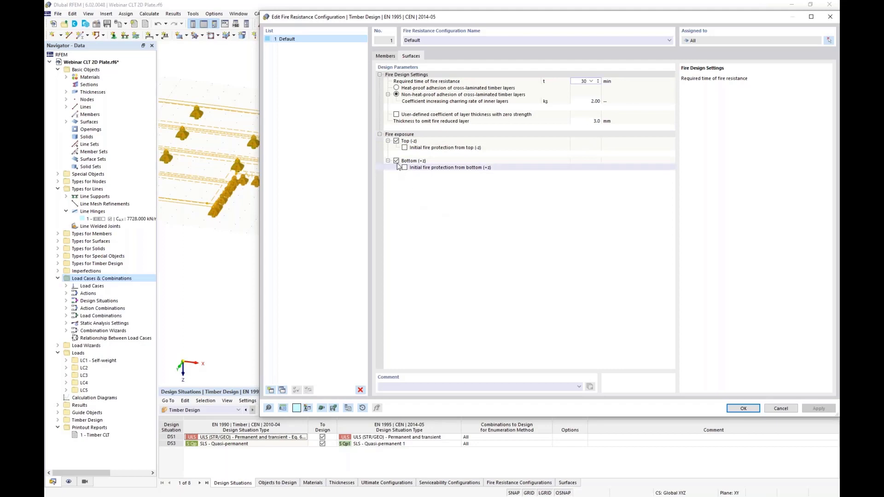
pyautogui.click(396, 161)
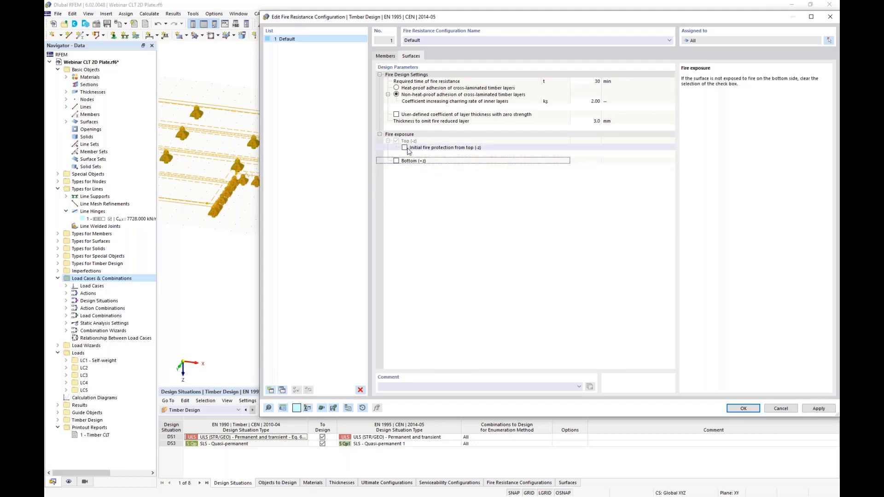
pyautogui.click(405, 148)
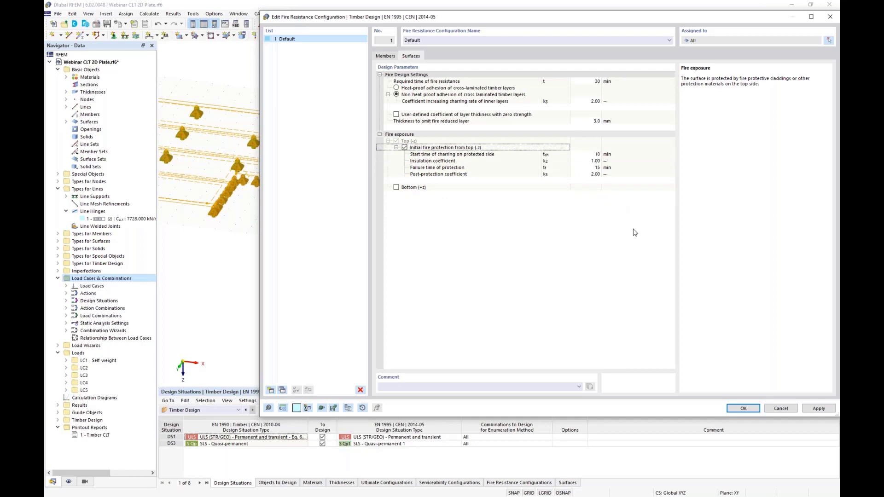
pyautogui.click(732, 408)
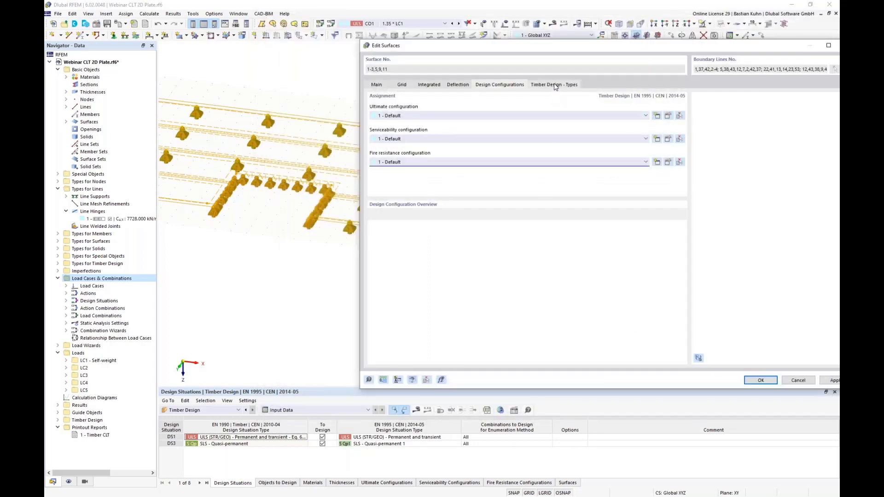
# Keep service class 1 - Dry for the surfaces after checking the class options, and accept the surface edits.
pyautogui.click(555, 86)
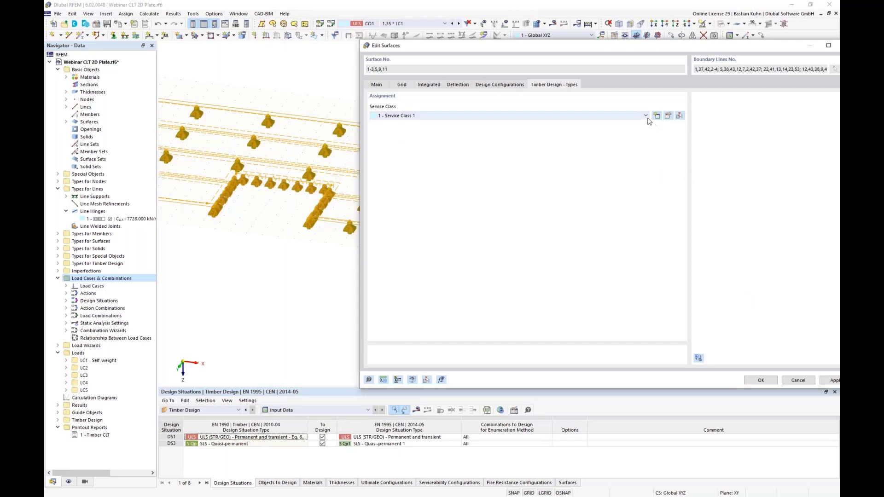
pyautogui.click(669, 116)
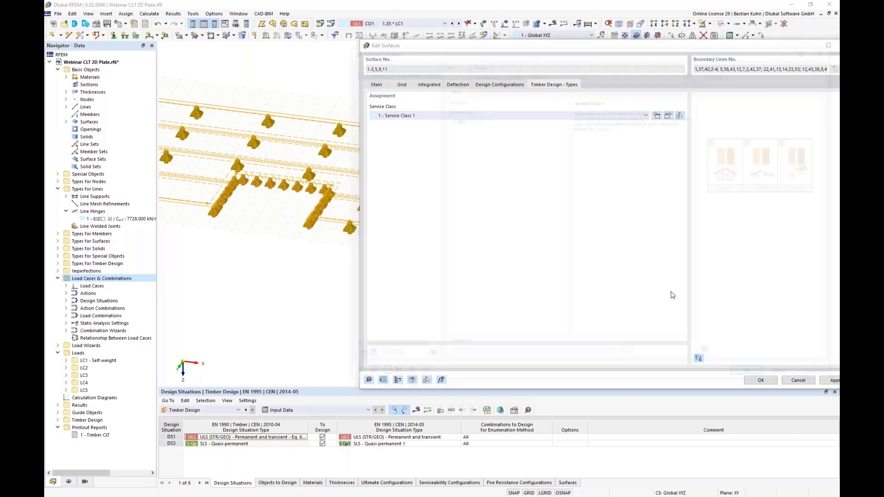
pyautogui.click(481, 118)
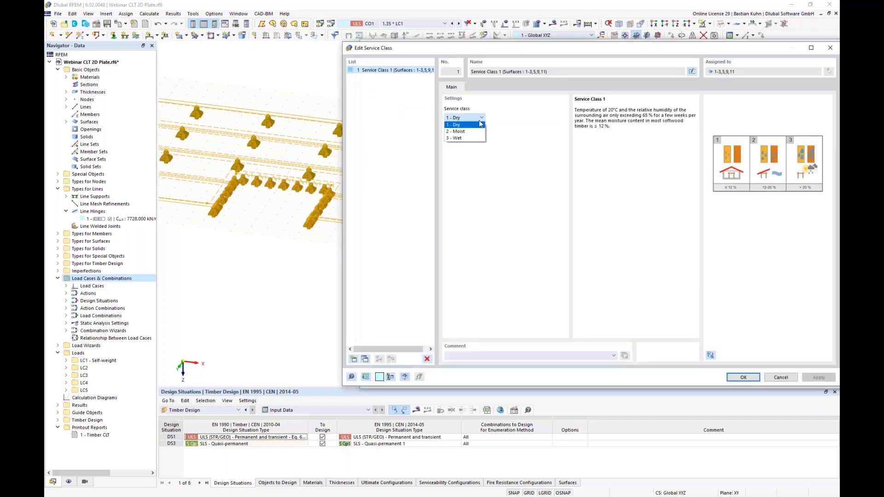
pyautogui.click(548, 138)
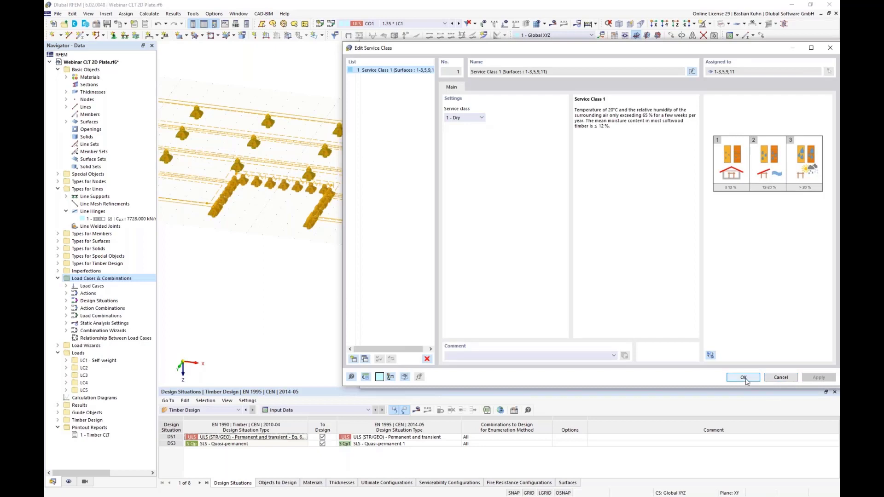
pyautogui.click(743, 378)
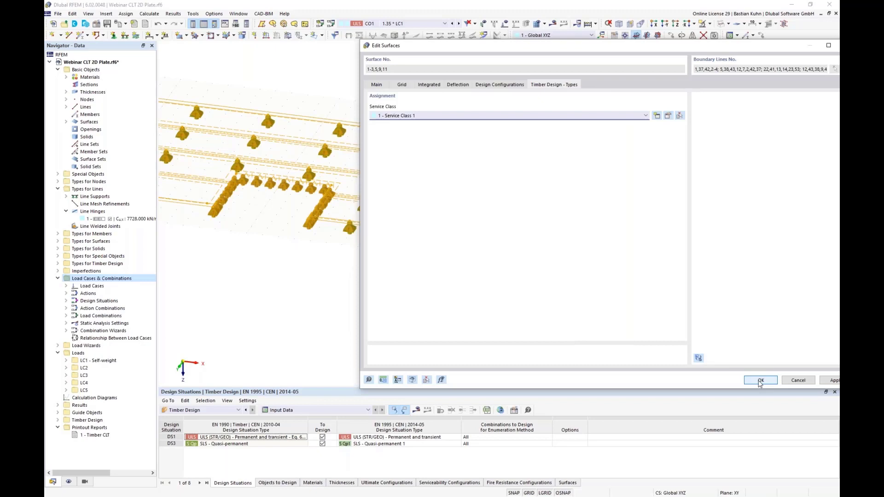
pyautogui.click(760, 382)
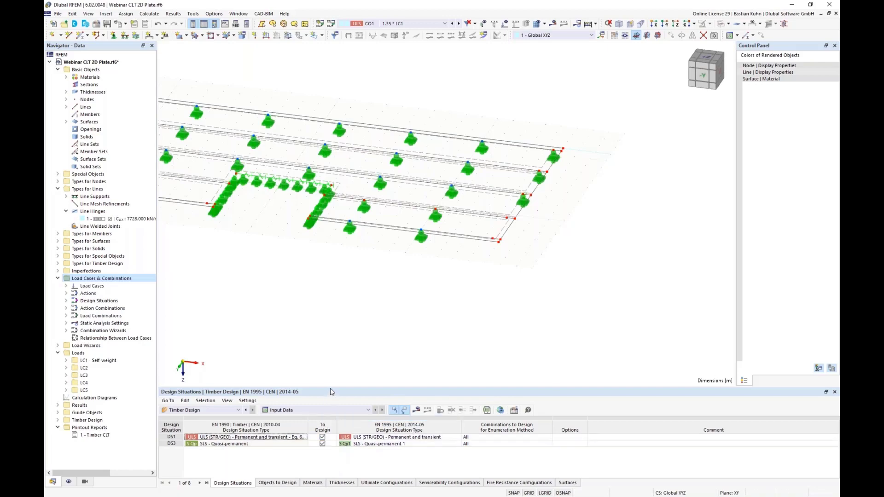
# Exclude the quasi-permanent design situation DS3 from the timber design and start the Timber Design calculation.
pyautogui.moveTo(331, 387); pyautogui.dragTo(351, 222)
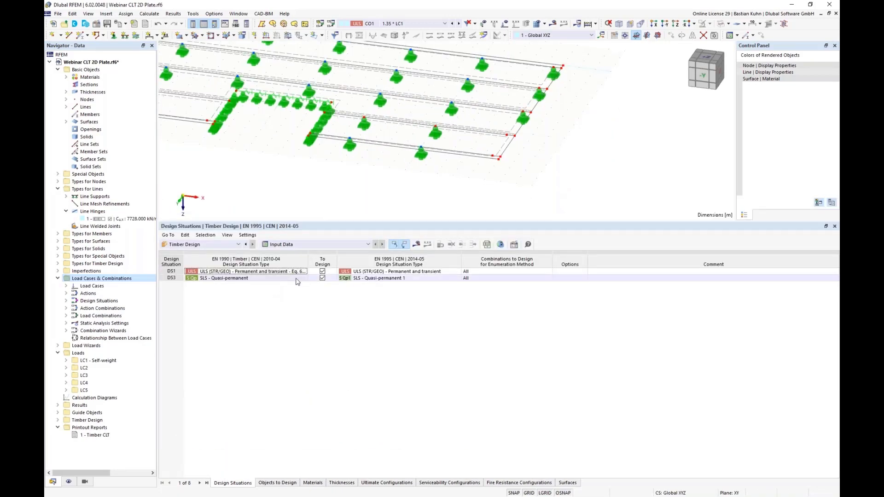
pyautogui.click(322, 278)
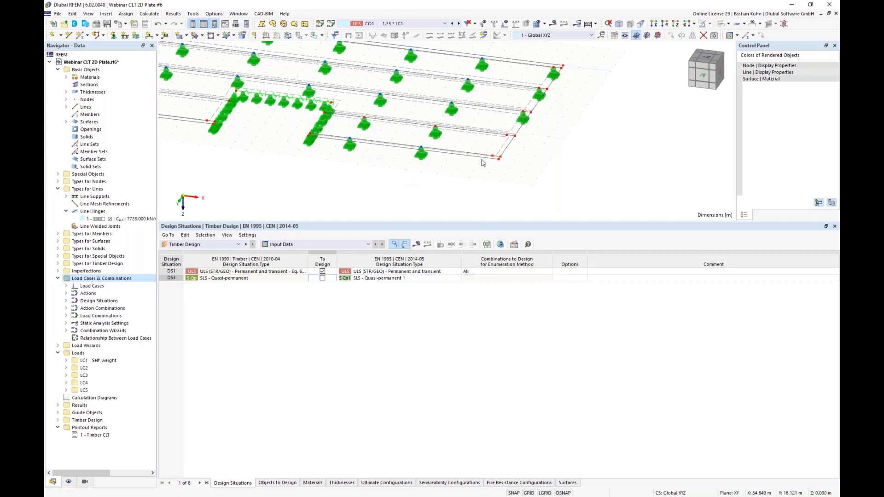
pyautogui.scroll(2, 483, 163)
pyautogui.click(394, 152)
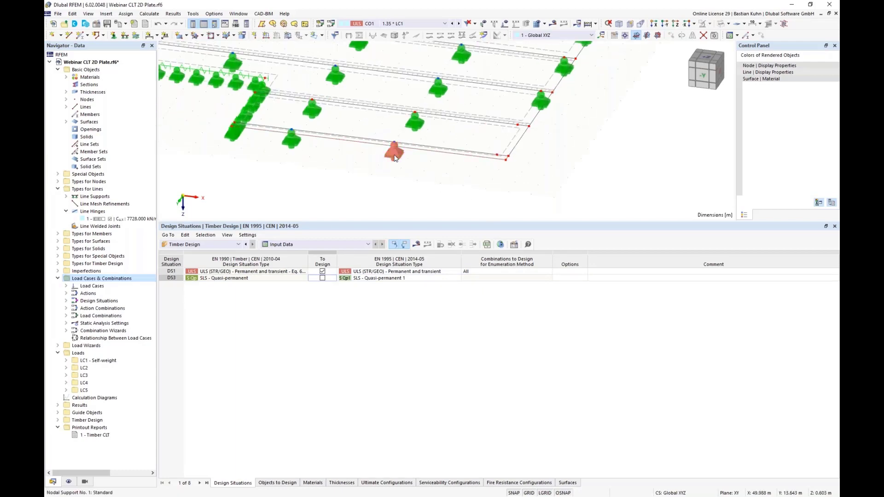
pyautogui.moveTo(394, 152); pyautogui.dragTo(517, 128)
pyautogui.scroll(-5, 488, 177)
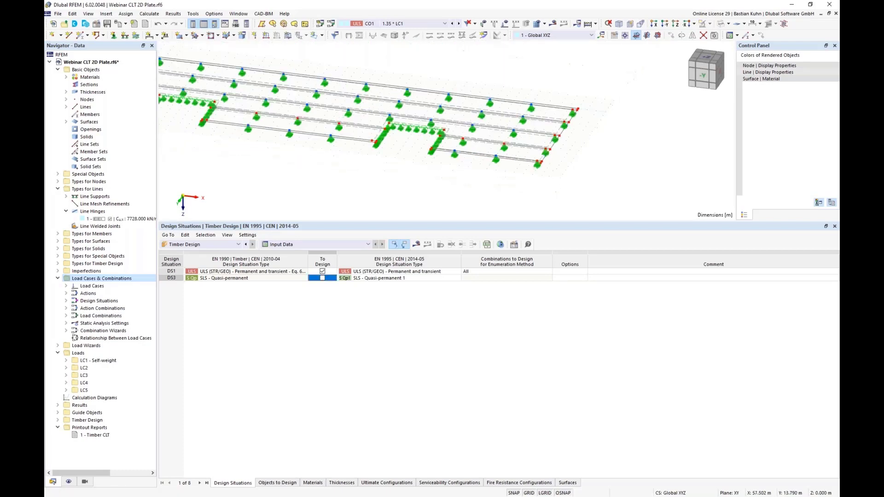
pyautogui.scroll(3, 334, 141)
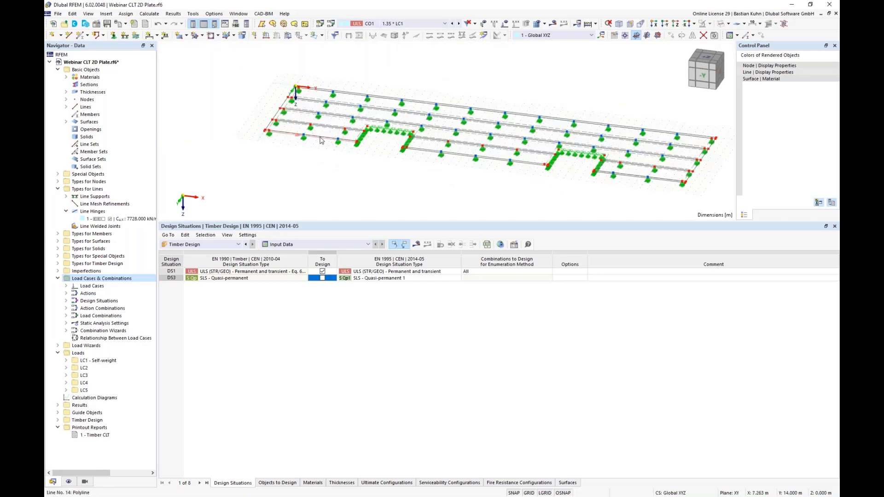
pyautogui.scroll(-2, 465, 171)
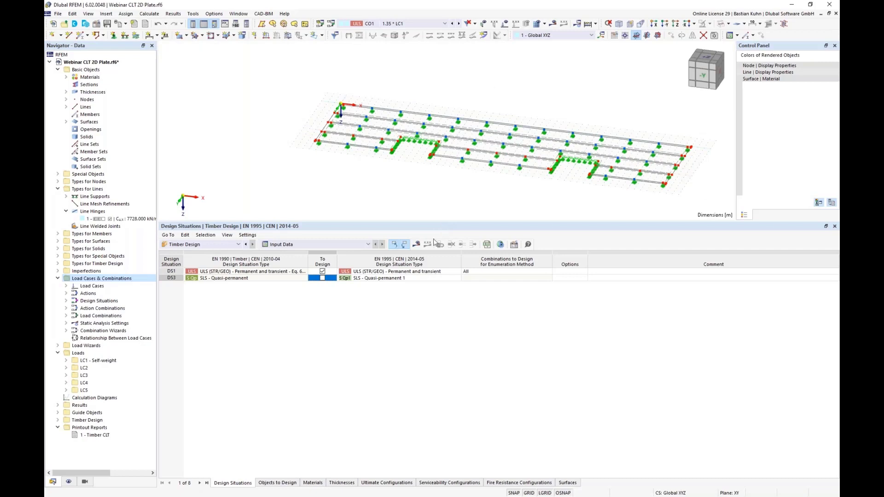
pyautogui.click(417, 245)
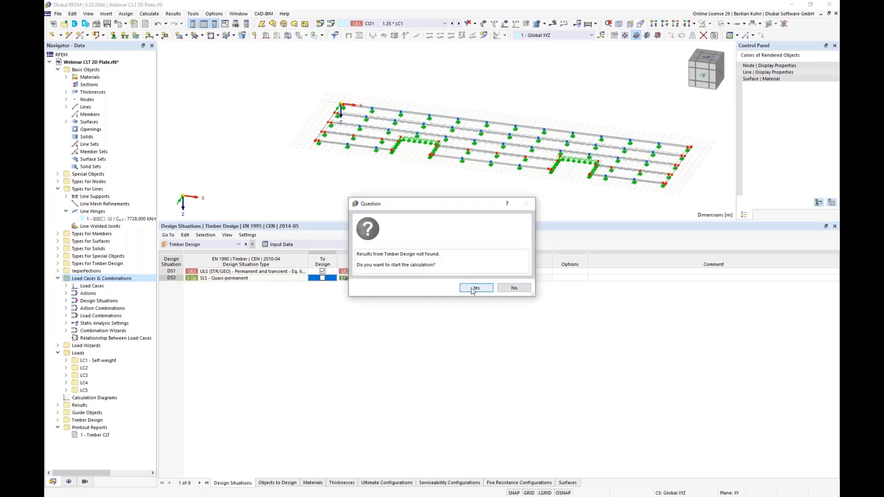
pyautogui.click(476, 288)
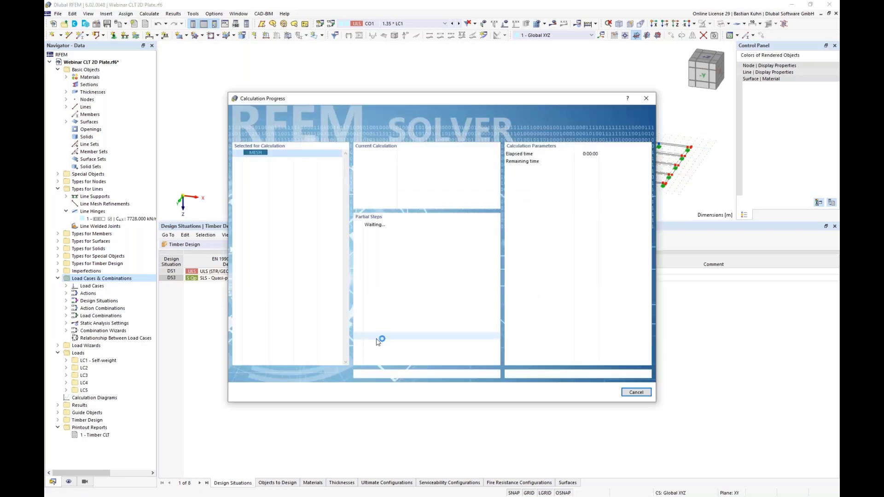
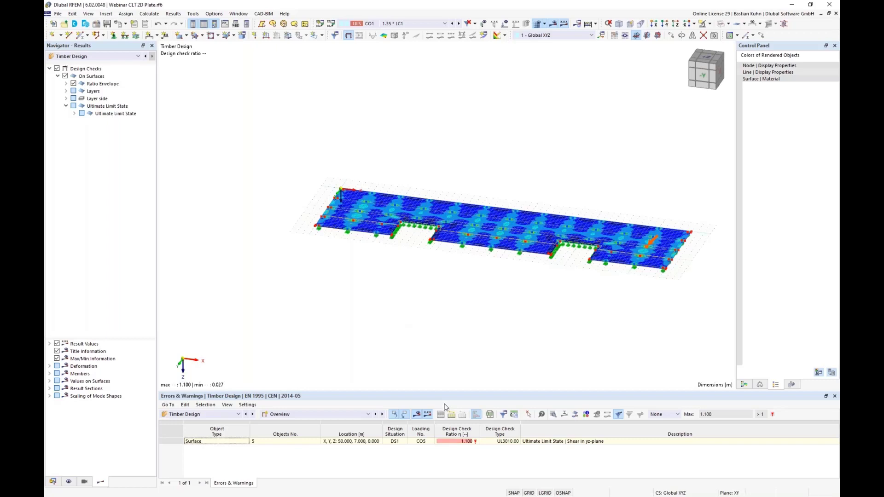
# Show the design ratios on surfaces by design situation and locate the governing yz-plane shear check of surface 5 in the model.
pyautogui.moveTo(444, 392); pyautogui.dragTo(434, 251)
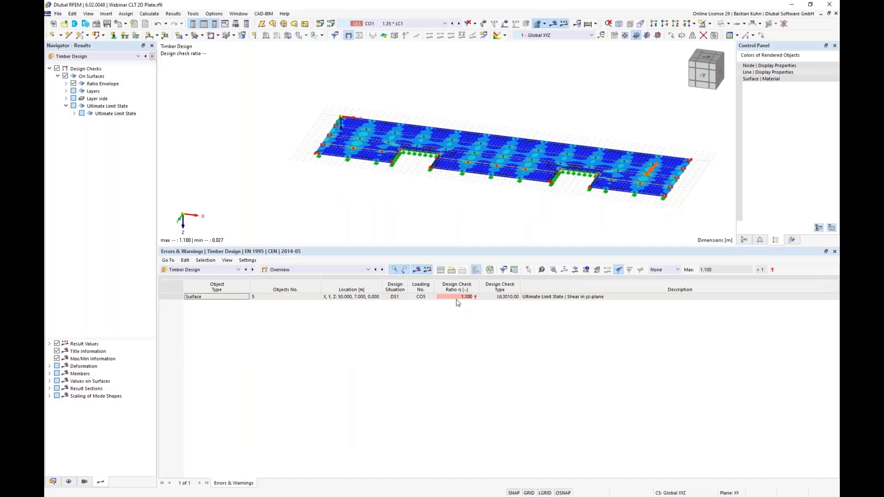
pyautogui.click(579, 298)
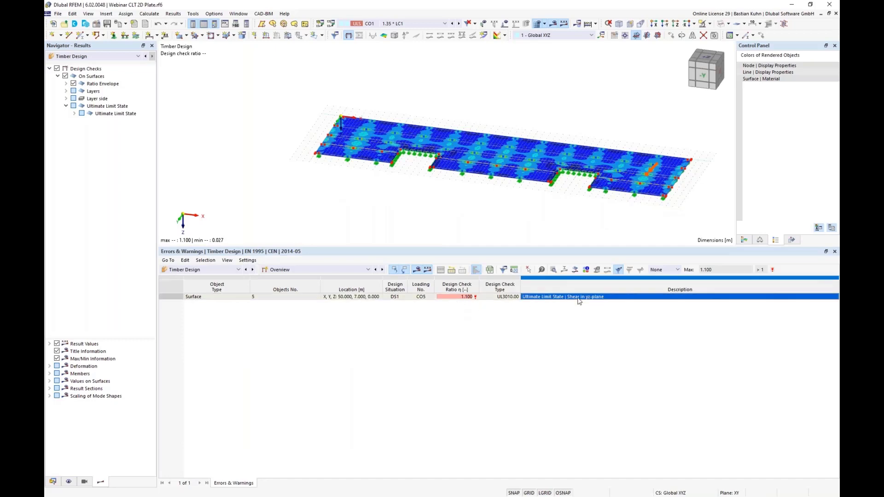
pyautogui.click(382, 270)
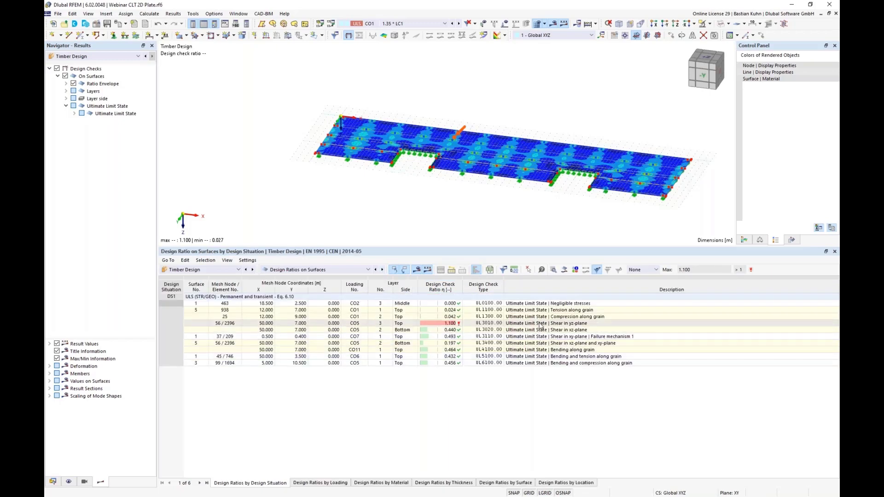
pyautogui.click(540, 325)
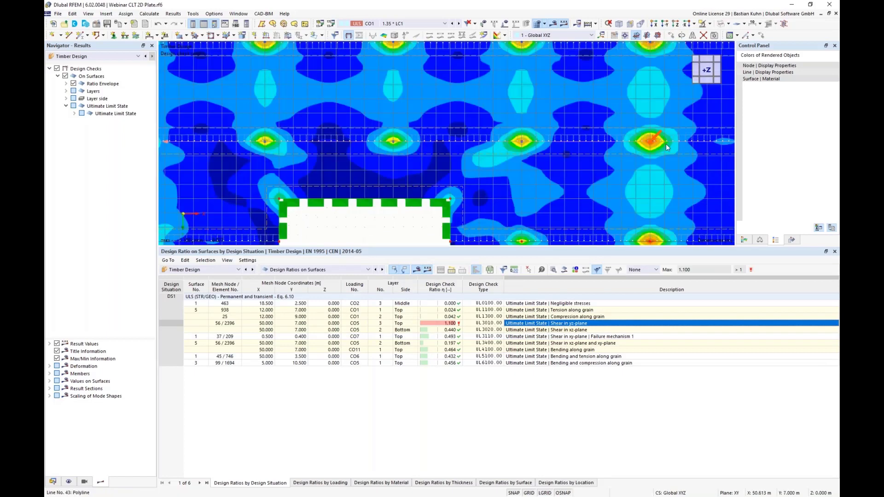
pyautogui.scroll(6, 665, 144)
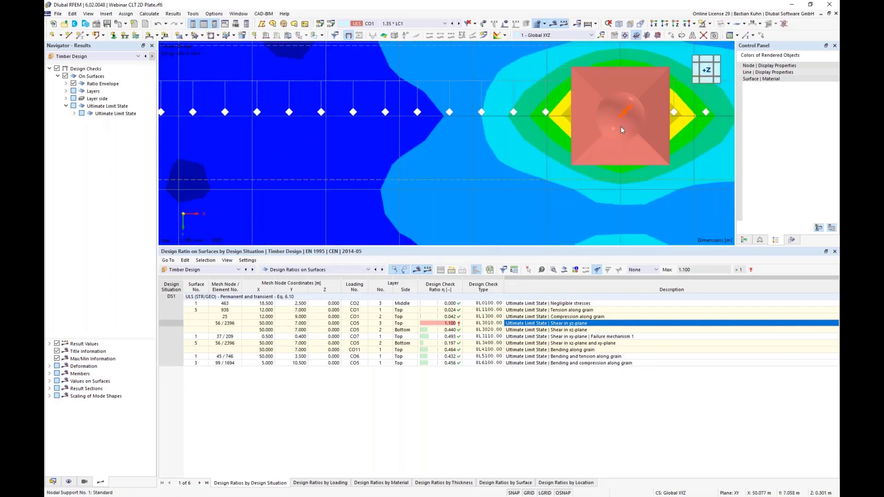
# Turn off the display of nodal supports in the model.
pyautogui.click(69, 482)
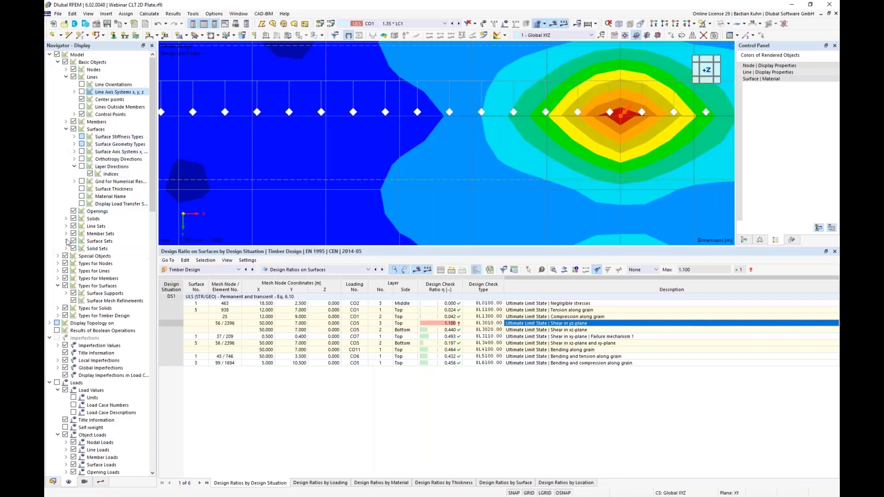
pyautogui.click(58, 263)
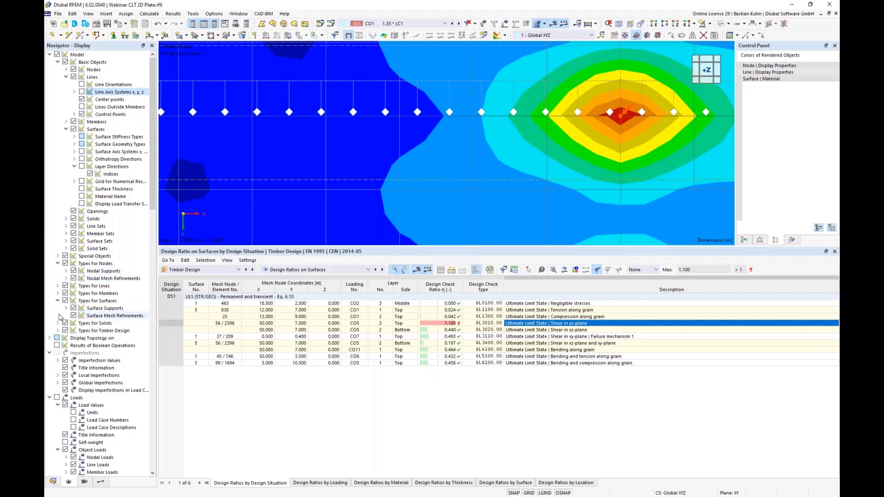
pyautogui.click(73, 271)
pyautogui.scroll(-3, 451, 136)
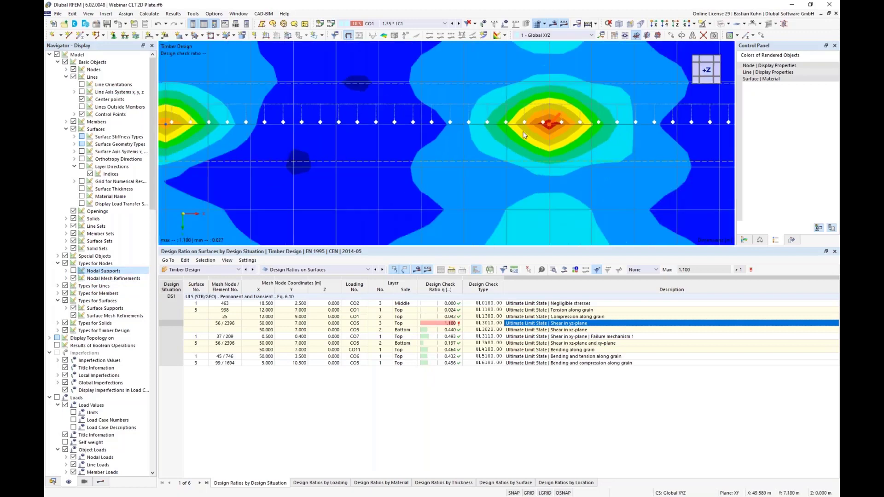
# Examine the design ratio peak at node 56 and review the design check details for shear in the yz-plane.
pyautogui.scroll(-2, 552, 128)
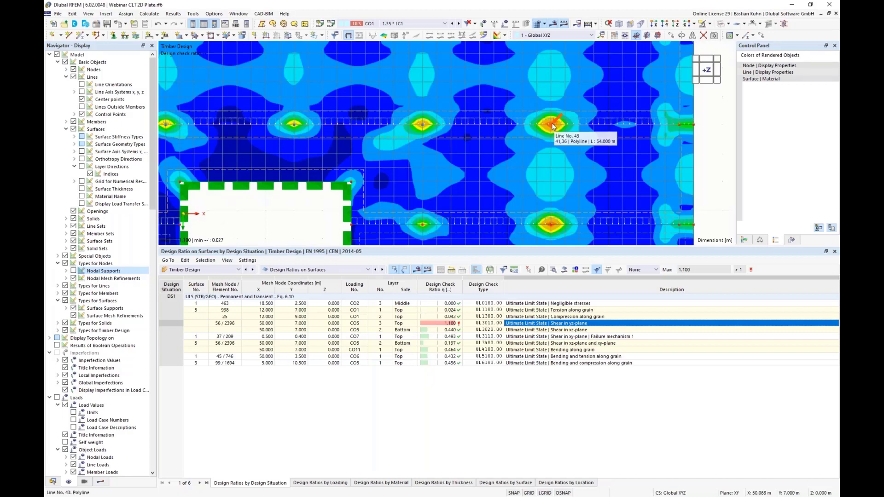
pyautogui.scroll(3, 553, 126)
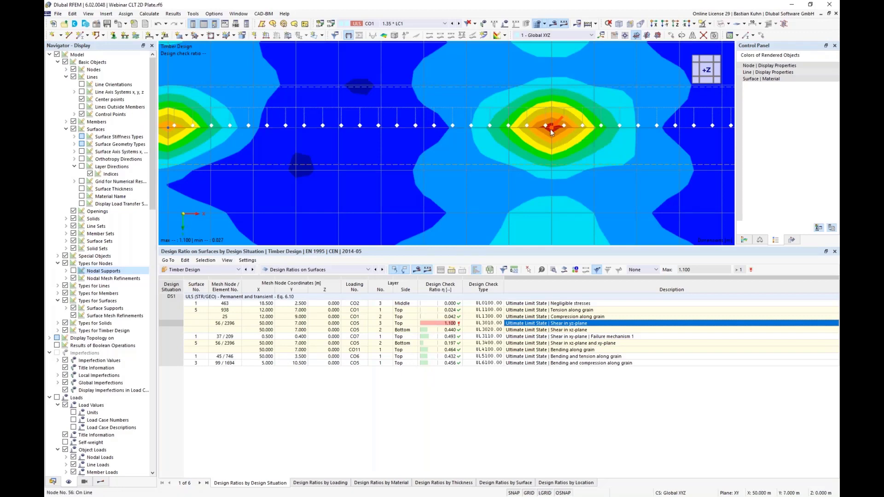
pyautogui.scroll(2, 554, 131)
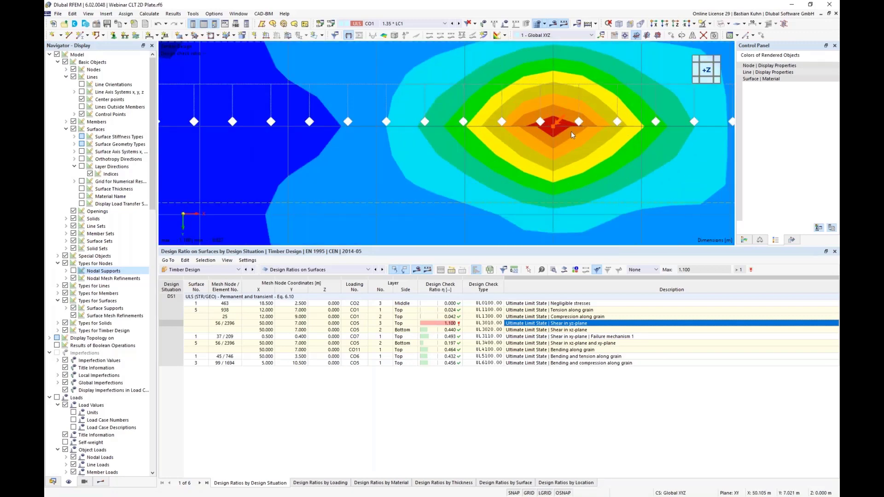
pyautogui.scroll(-2, 535, 137)
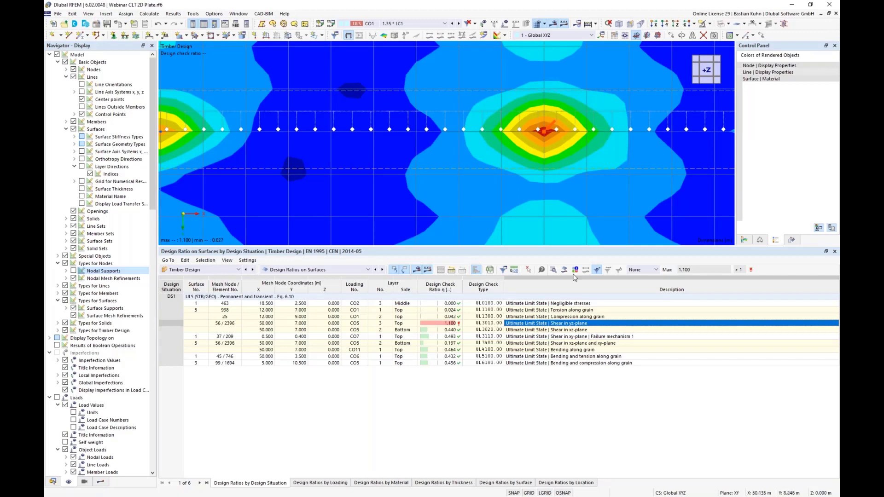
pyautogui.doubleClick(570, 324)
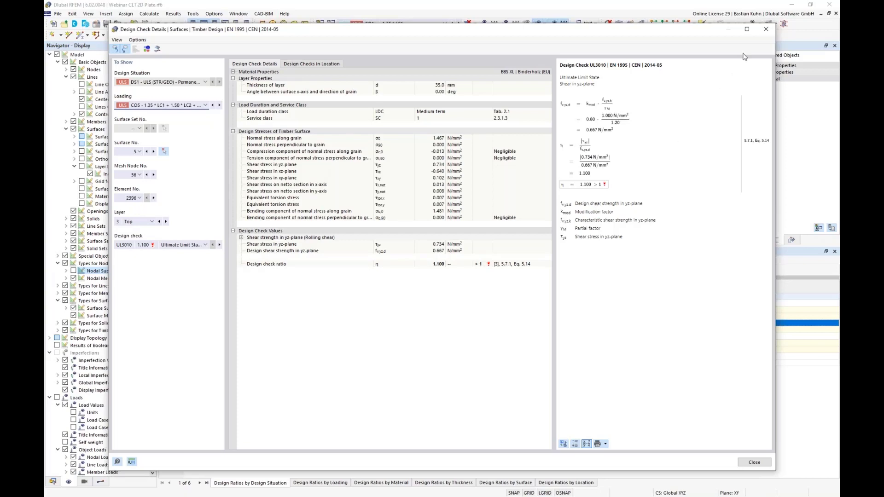
pyautogui.click(766, 30)
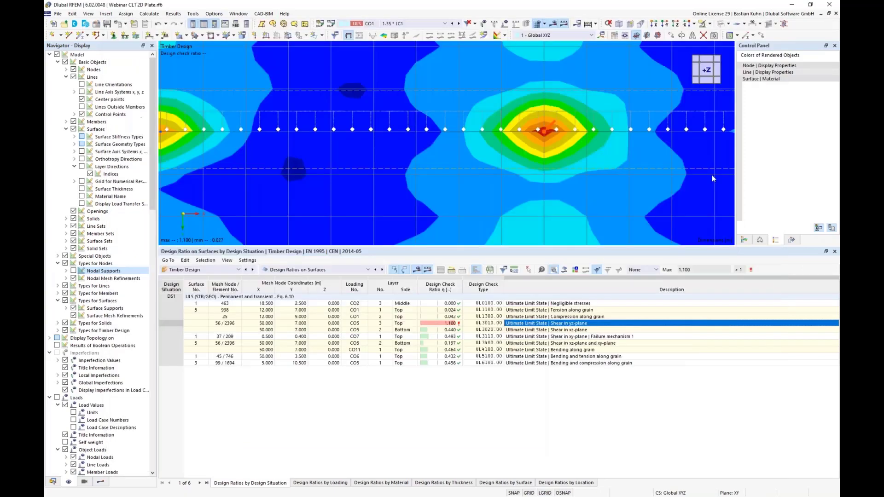
# Open the result diagrams in the surface point for the yz-plane shear check and view its stresses through the layers, including shear stress τyz.
pyautogui.click(564, 270)
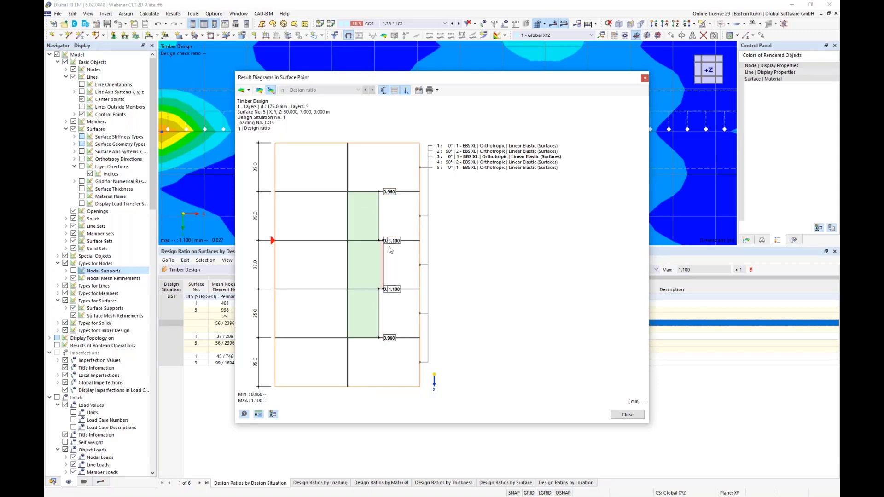
pyautogui.click(249, 90)
pyautogui.click(263, 120)
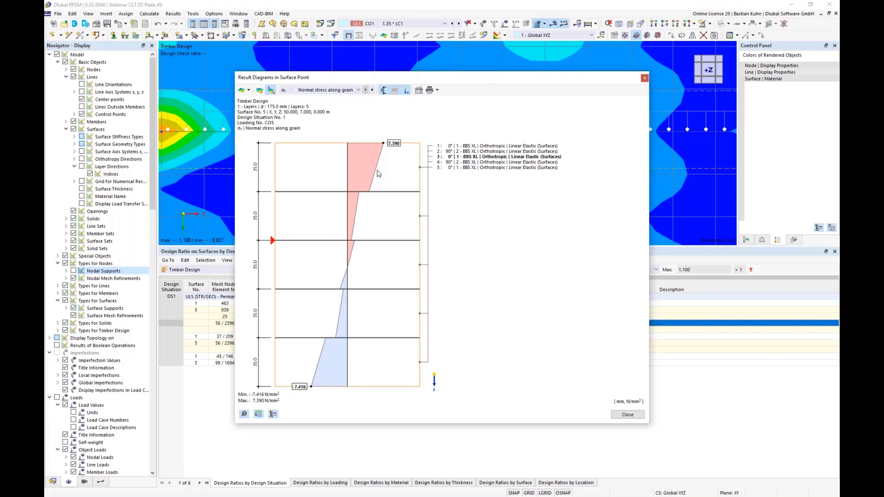
pyautogui.click(358, 89)
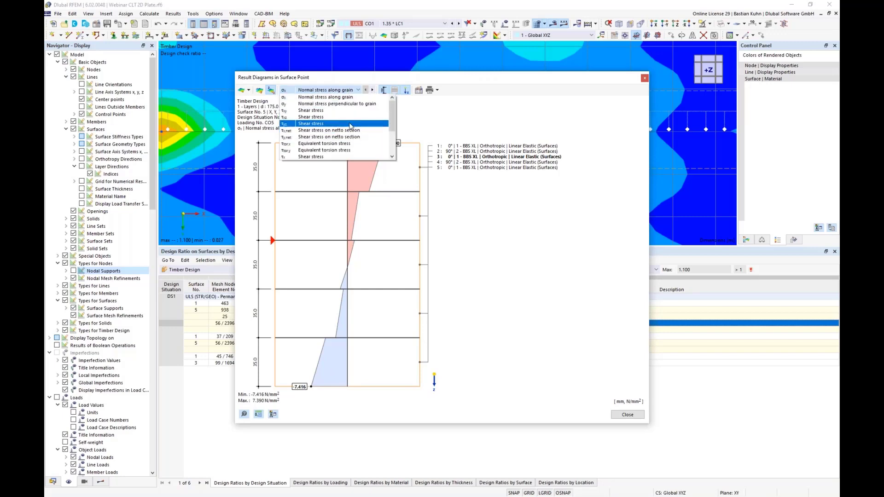
pyautogui.press('Escape')
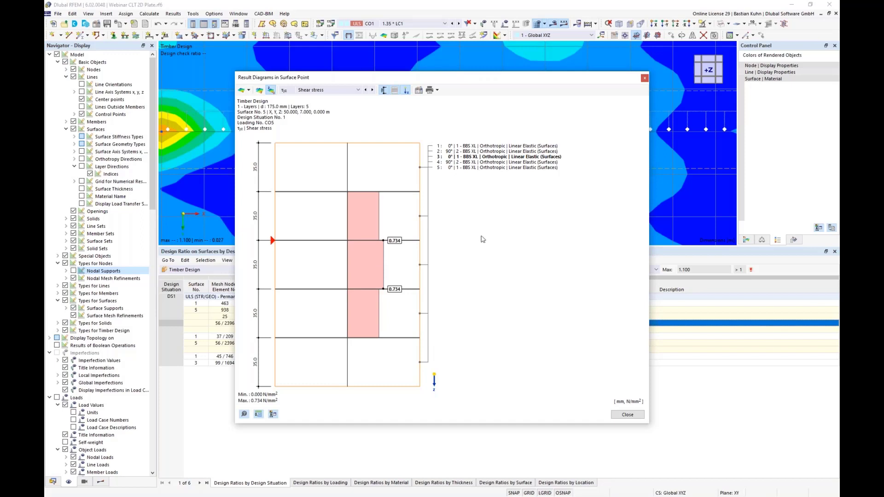
# Send the surface point's diagram of normal stress along grain to the Timber CLT printout report with a 40 % height ratio.
pyautogui.click(436, 91)
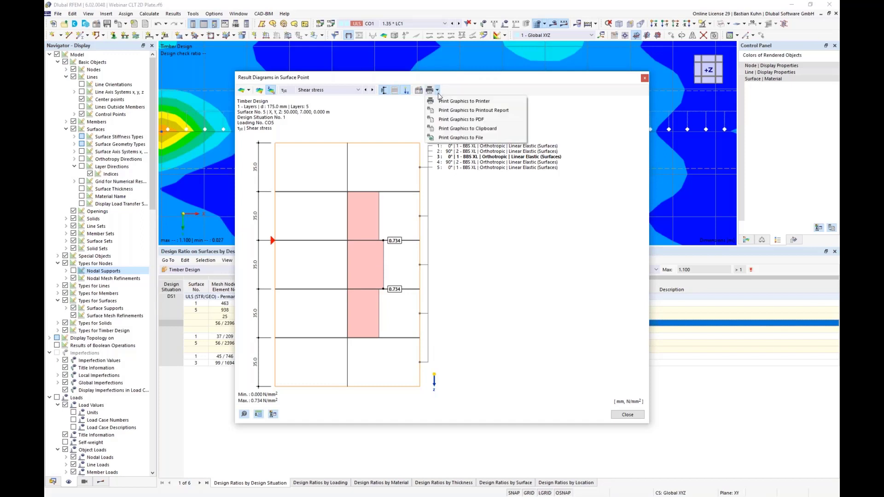
pyautogui.click(449, 83)
pyautogui.click(329, 91)
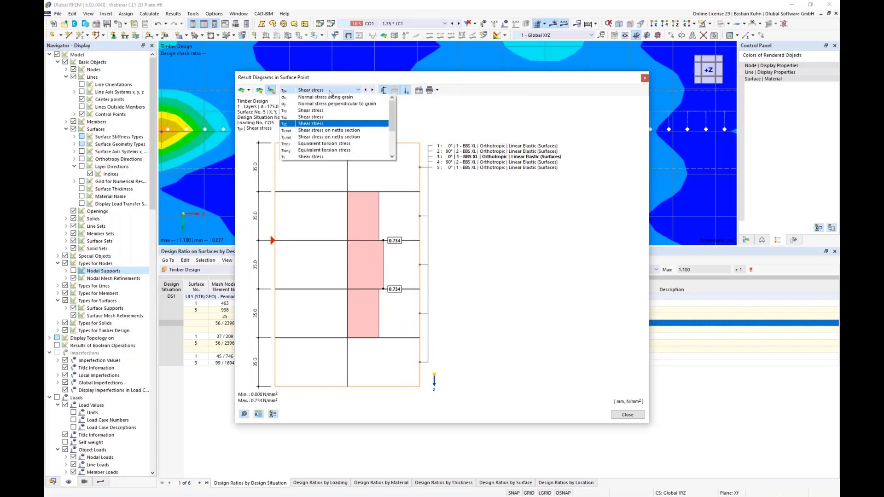
pyautogui.click(399, 106)
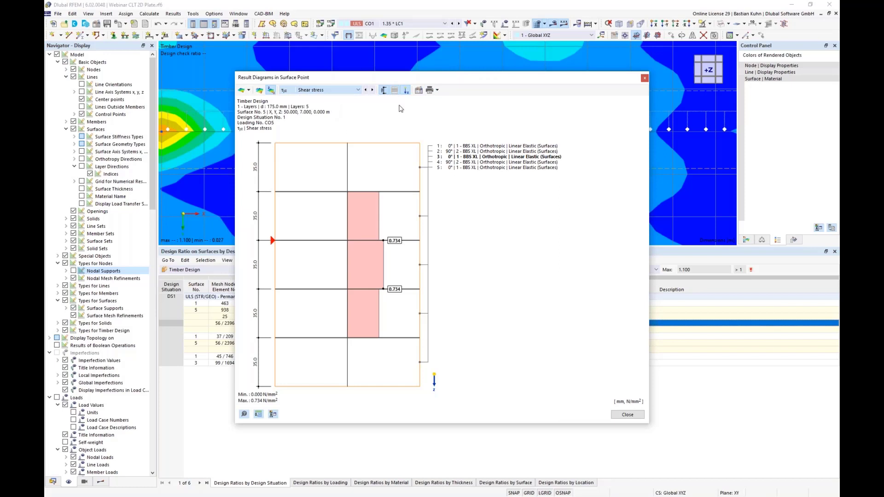
pyautogui.click(438, 91)
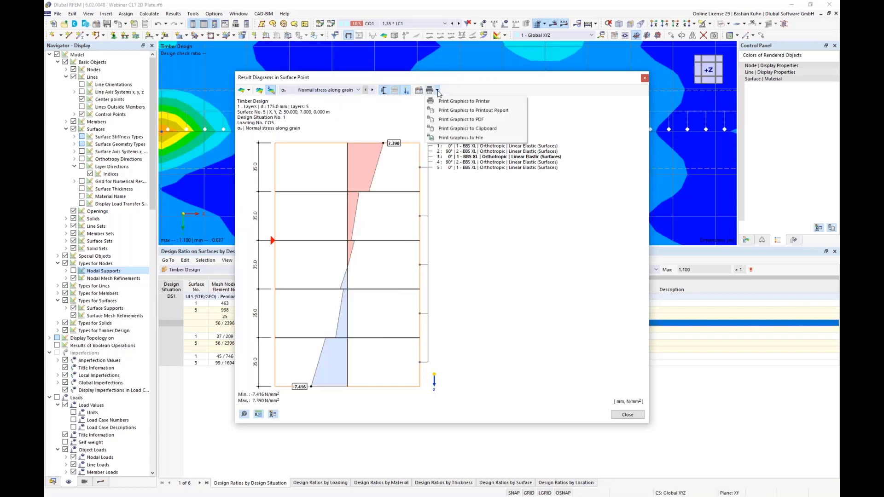
pyautogui.click(447, 111)
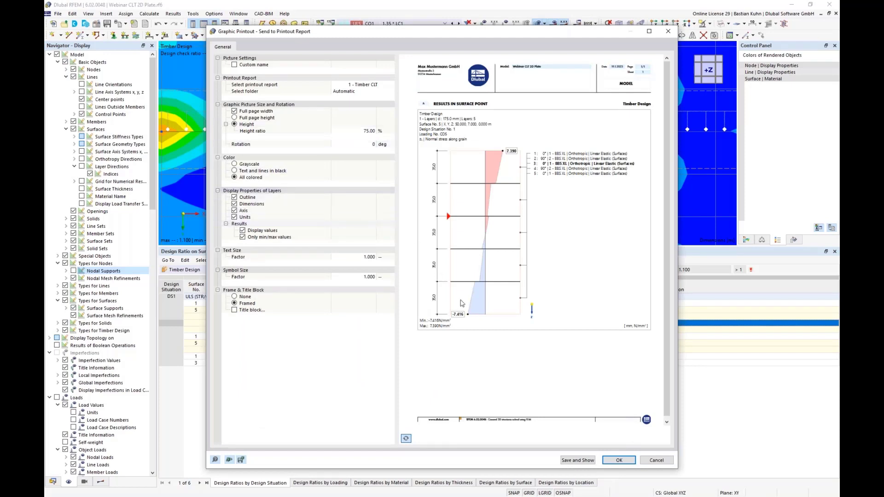
pyautogui.click(363, 131)
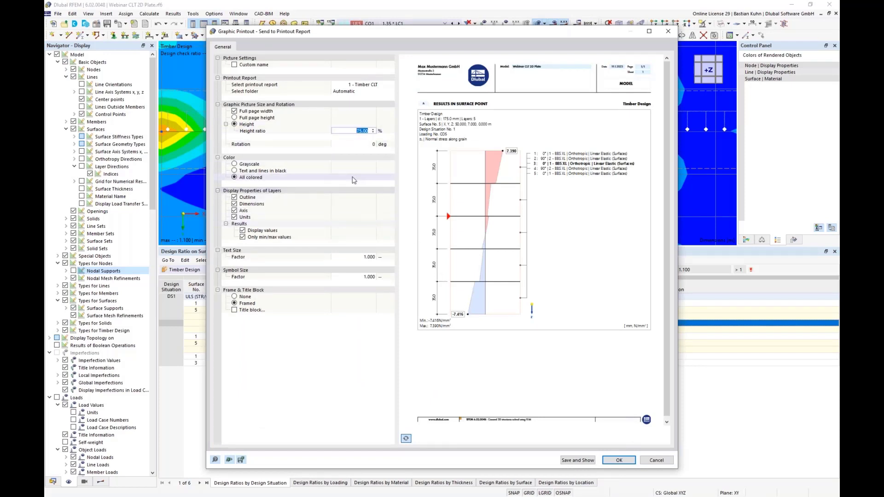
pyautogui.write('40')
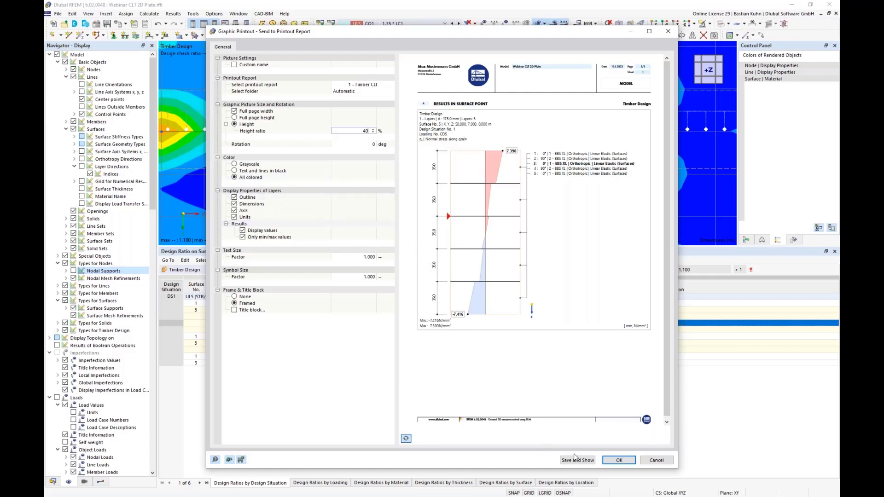
pyautogui.click(619, 460)
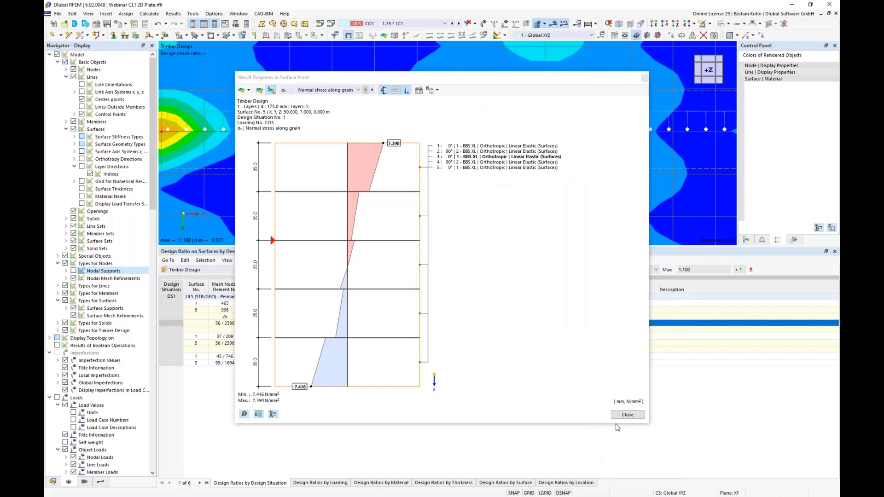
pyautogui.press('Escape')
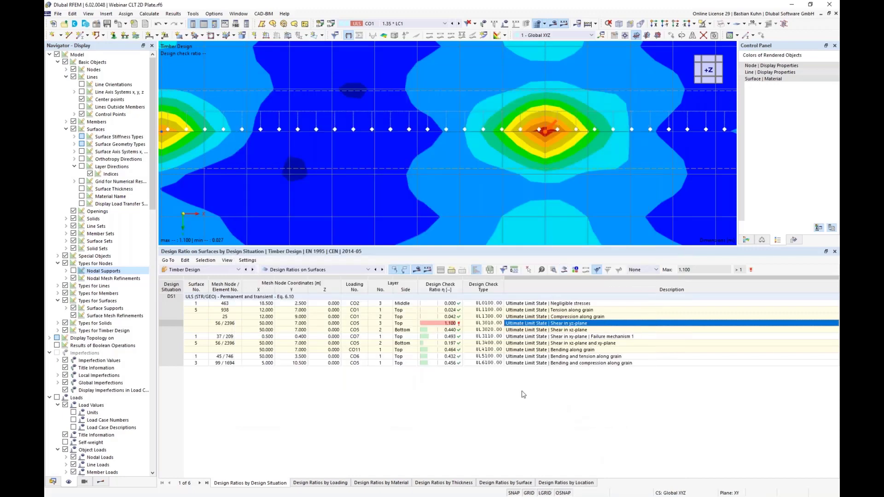
# Set the surfaces' ratio envelope to the maximum of selected design checks, with all ultimate limit state checks included.
pyautogui.scroll(-5, 471, 168)
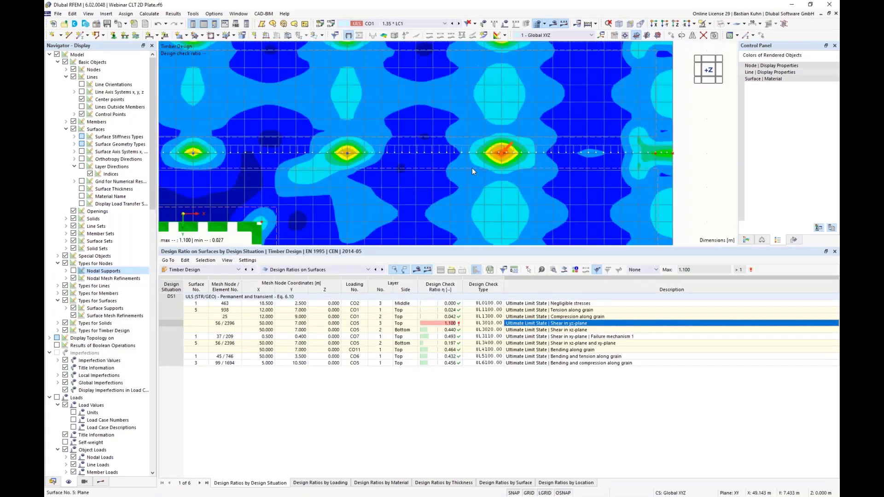
pyautogui.scroll(-2, 434, 176)
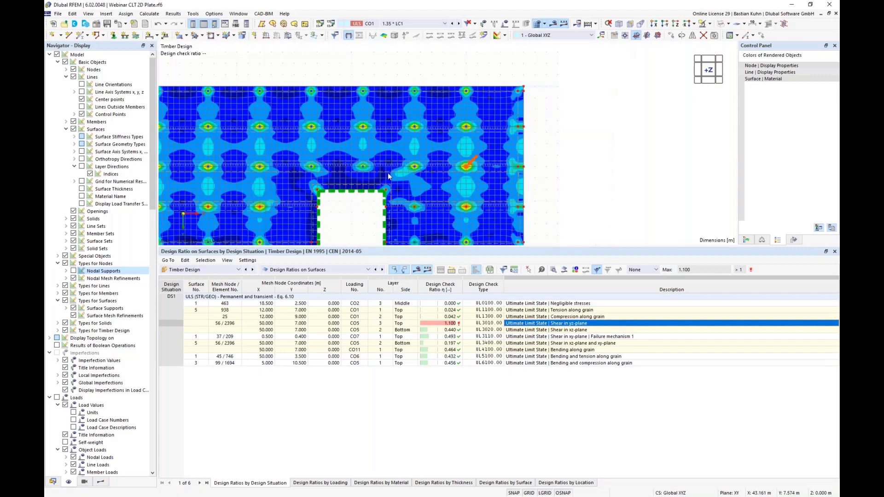
pyautogui.moveTo(479, 148); pyautogui.dragTo(604, 145, button='middle')
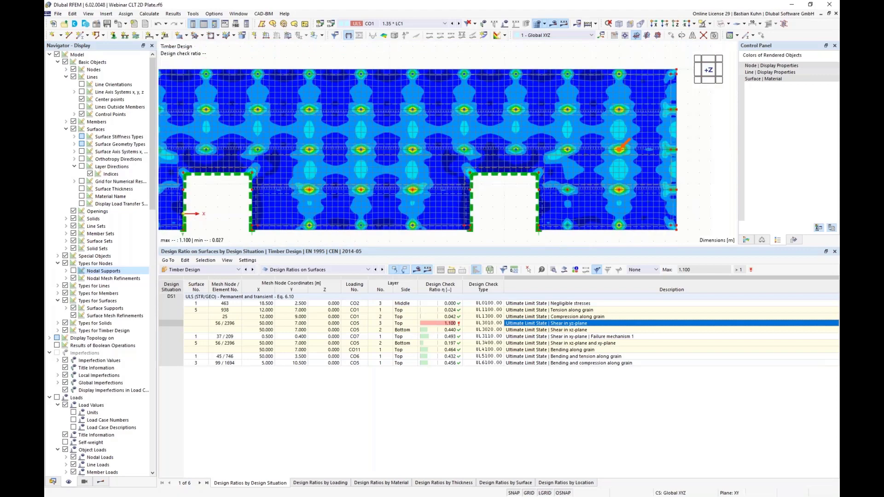
pyautogui.moveTo(555, 246); pyautogui.dragTo(555, 320)
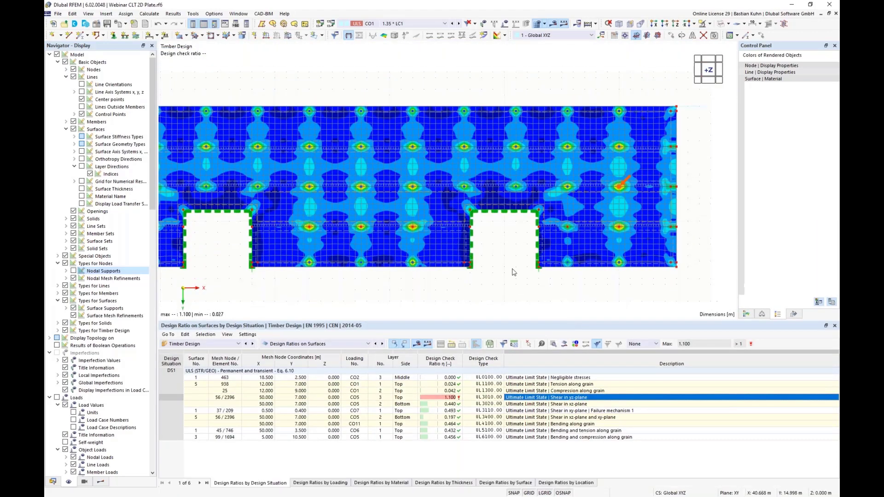
pyautogui.moveTo(540, 264); pyautogui.dragTo(488, 165, button='middle')
pyautogui.scroll(-2, 548, 211)
pyautogui.click(101, 482)
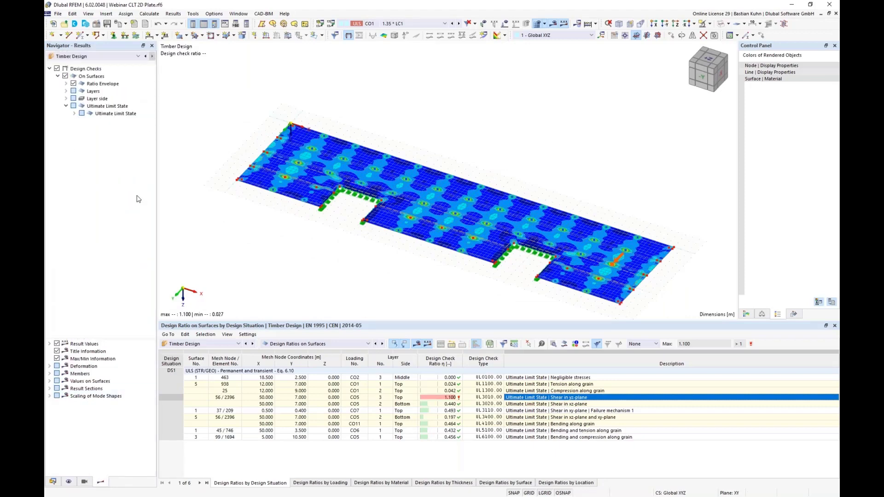
pyautogui.click(66, 84)
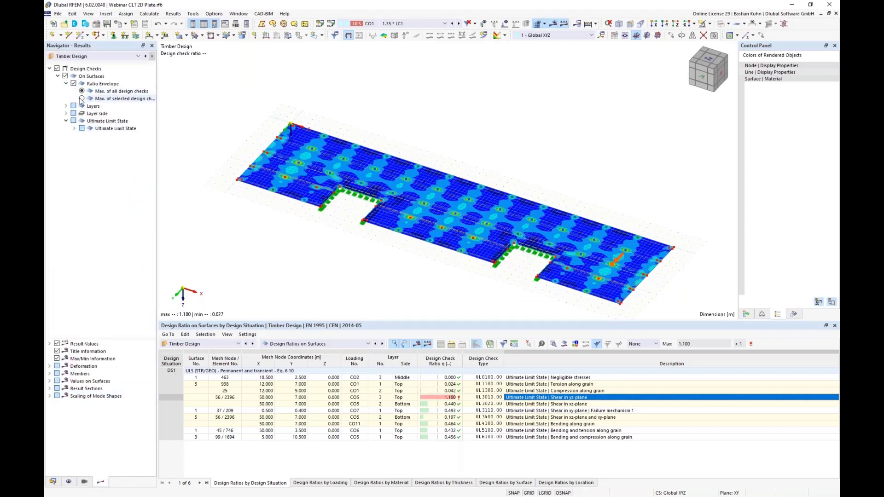
pyautogui.click(81, 128)
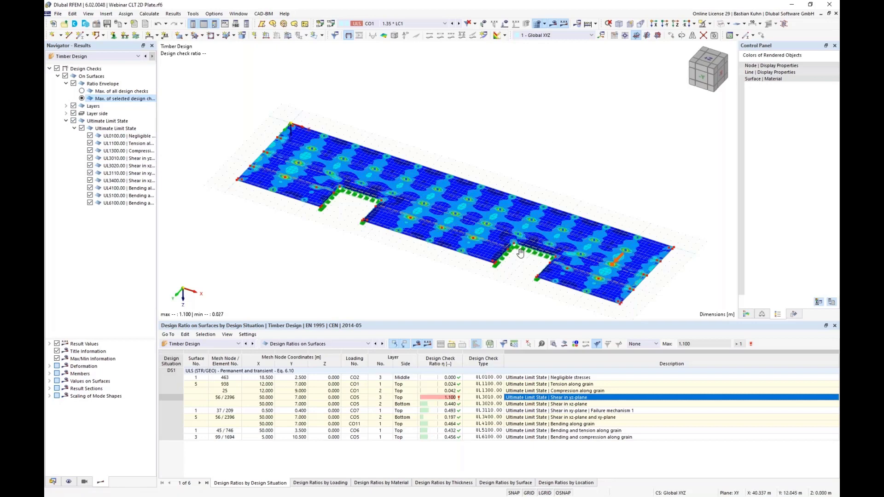
pyautogui.moveTo(525, 262); pyautogui.dragTo(518, 224, button='middle')
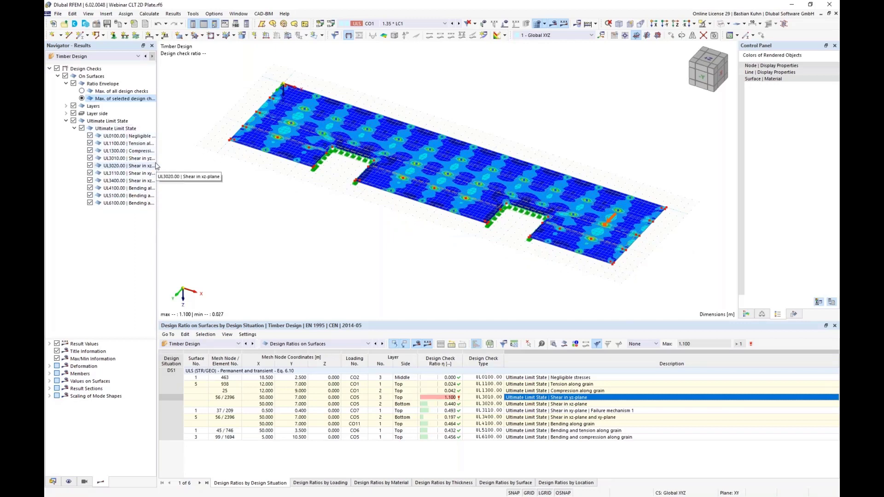
# Review the layers of the 175 mm five-layer build-up and the layer sides available for the timber design checks.
pyautogui.moveTo(159, 158); pyautogui.dragTo(194, 158)
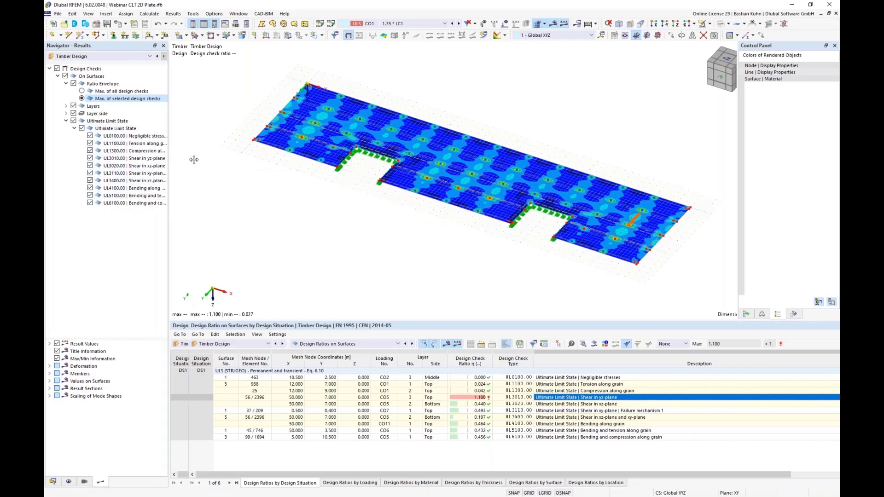
pyautogui.click(66, 106)
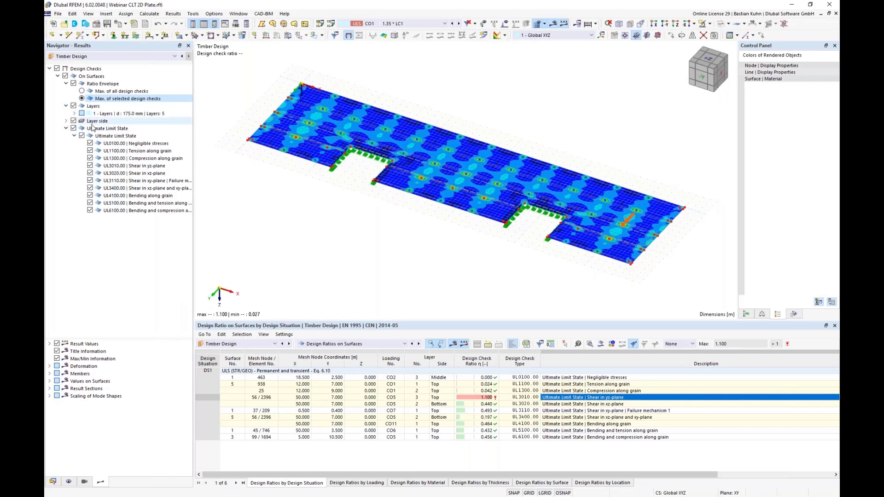
pyautogui.click(66, 120)
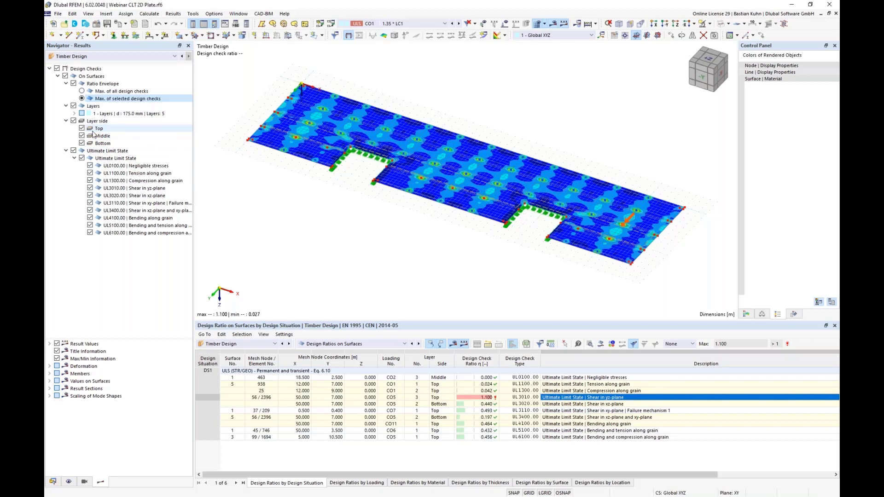
pyautogui.click(74, 113)
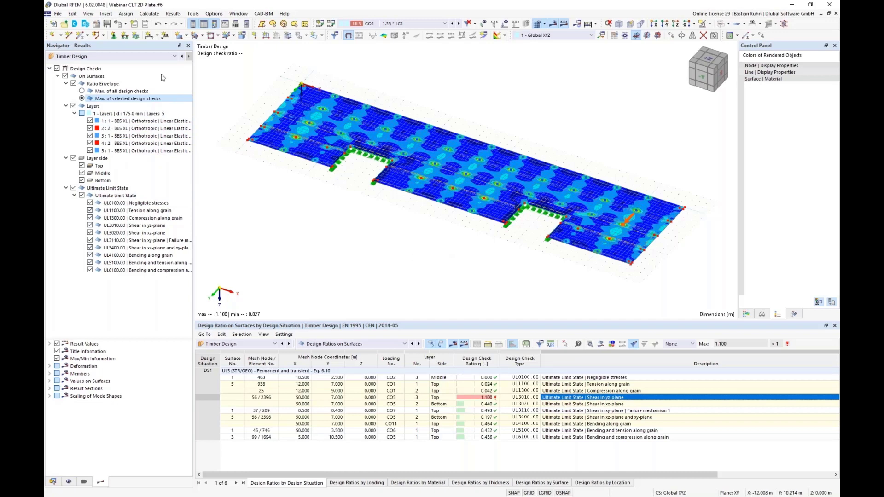
# Switch the displayed results to Static Analysis and view the plate's global displacements for CO1.
pyautogui.click(159, 57)
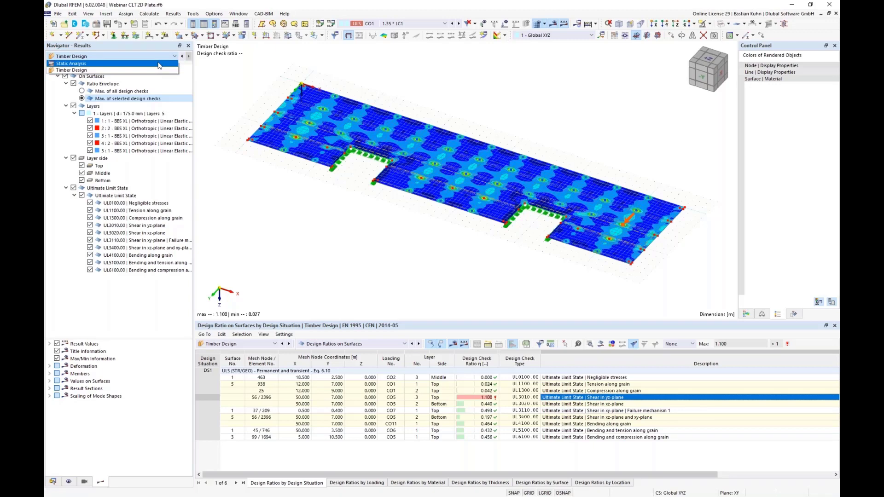
pyautogui.click(159, 64)
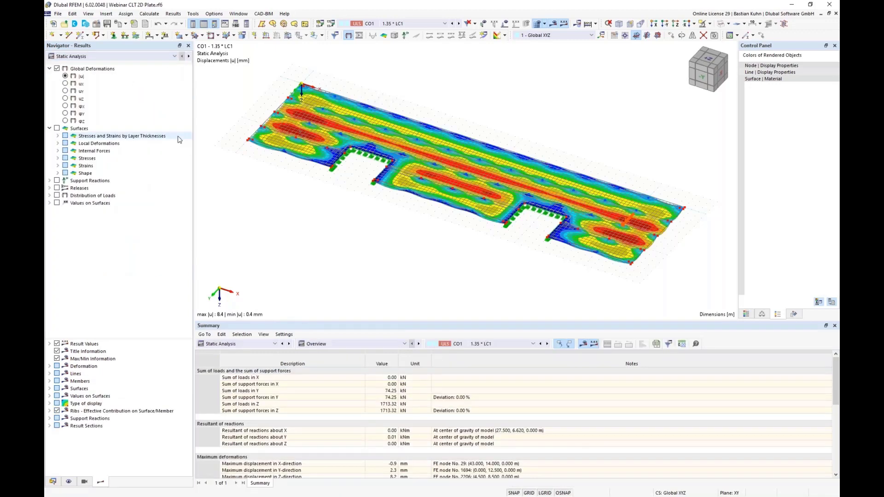
pyautogui.moveTo(383, 237); pyautogui.dragTo(336, 221, button='middle')
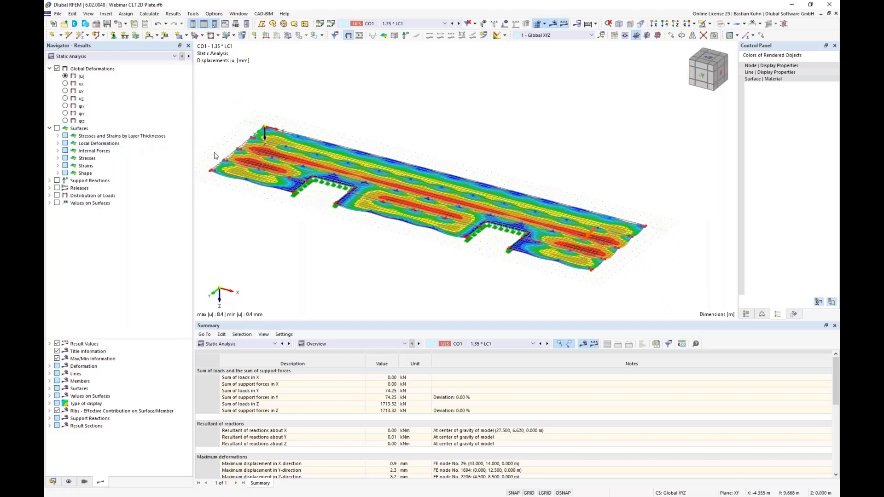
pyautogui.scroll(3, 278, 153)
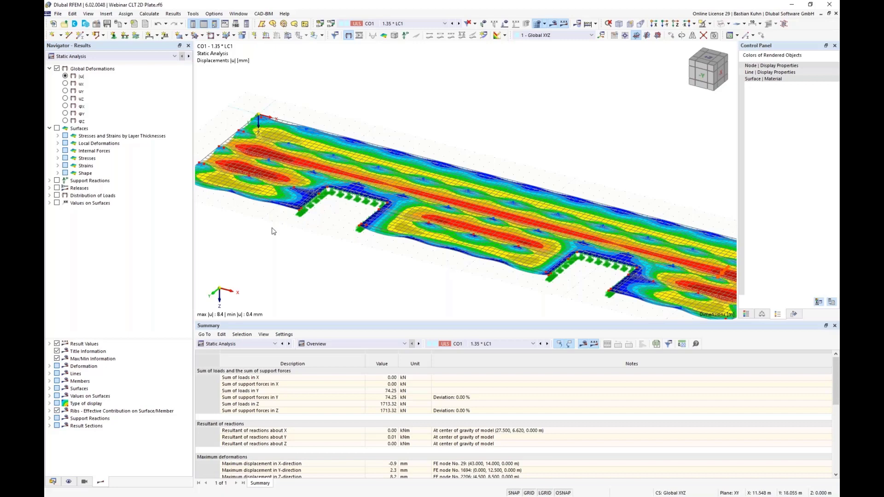
# Display the basic stress σx,+ on layer 1 of the surfaces.
pyautogui.click(58, 137)
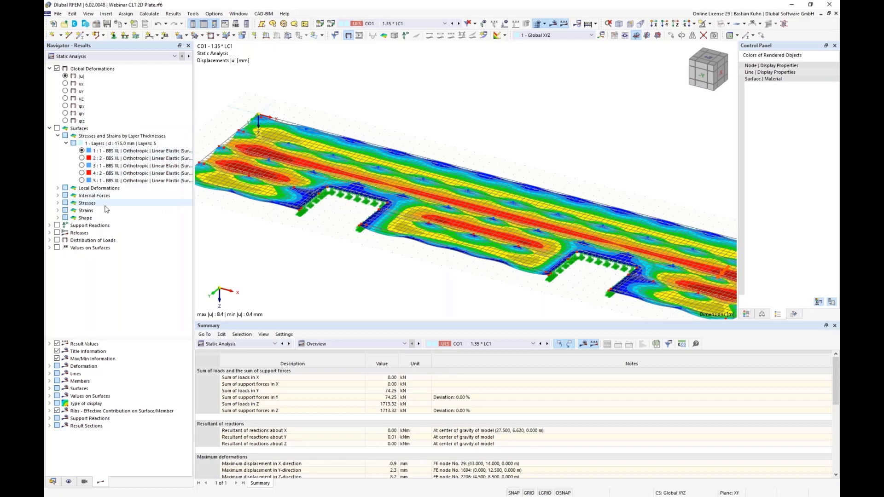
pyautogui.click(58, 203)
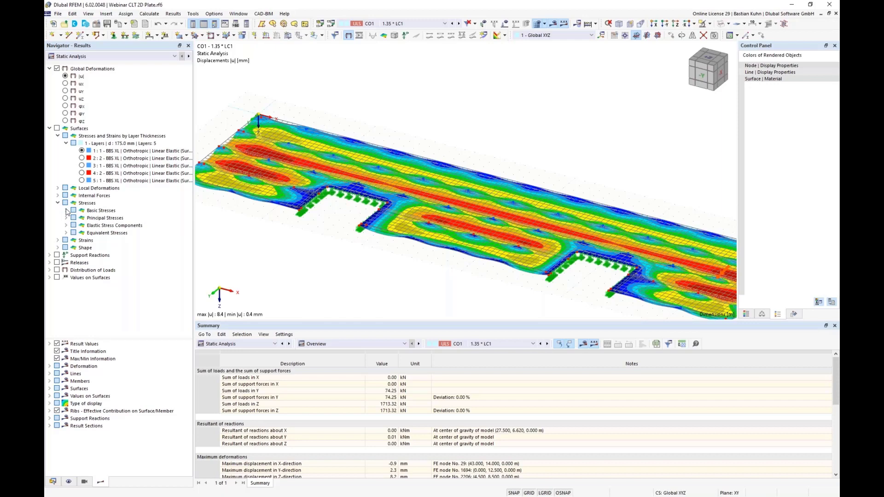
pyautogui.click(66, 210)
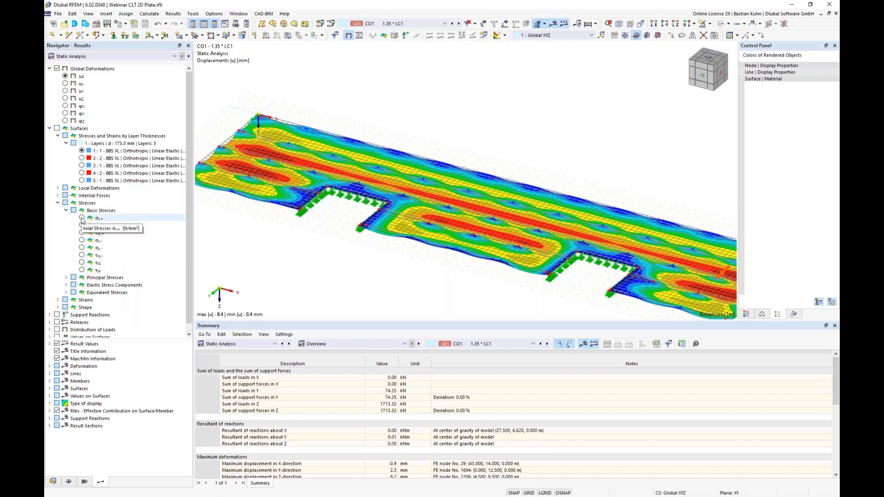
pyautogui.click(109, 220)
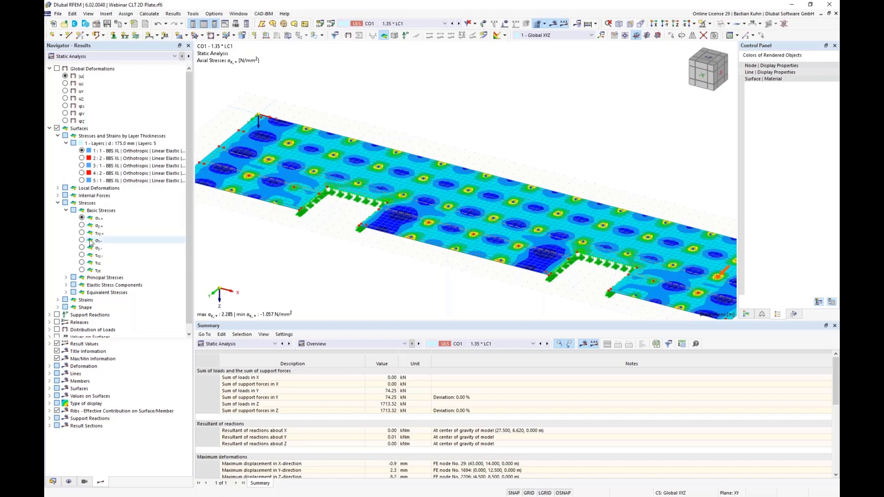
# Compare the basic stress σx,- on layers 1, 3 and 5, and display σx,+ on layer 5.
pyautogui.click(82, 240)
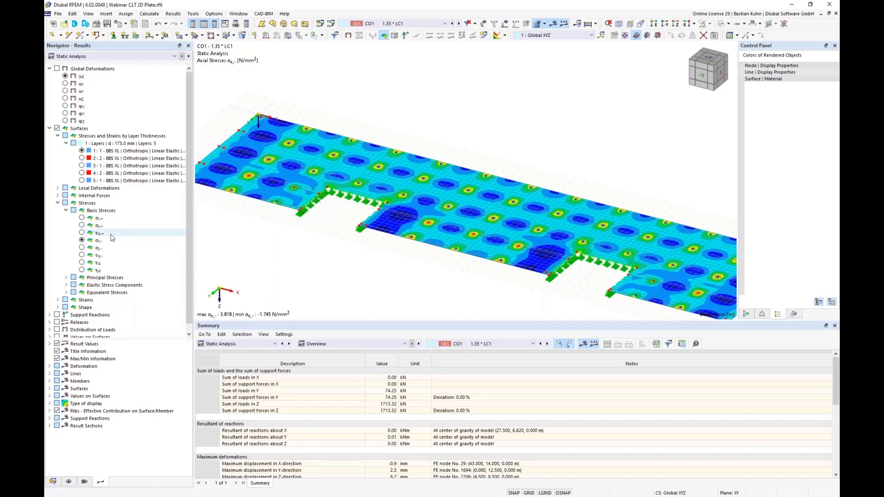
pyautogui.click(81, 166)
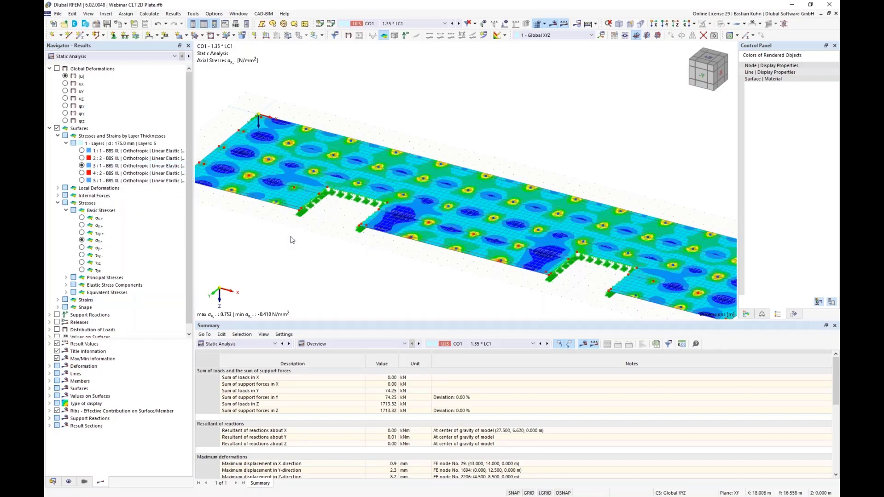
pyautogui.click(81, 180)
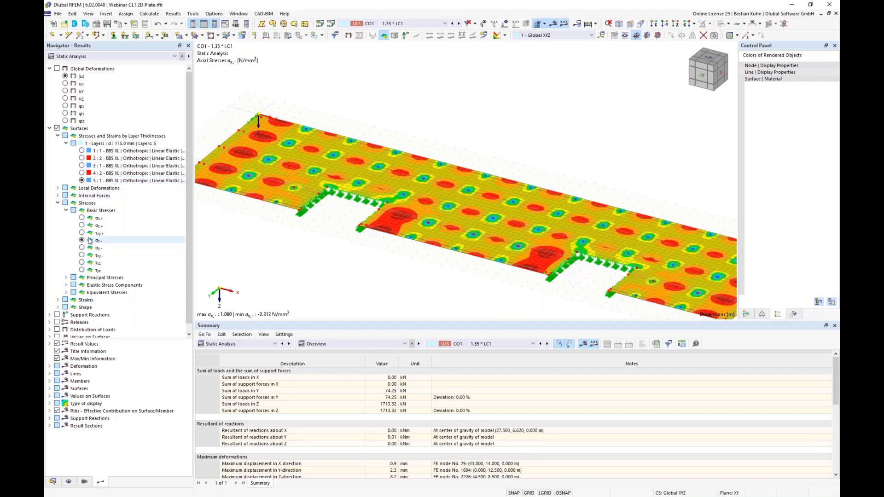
pyautogui.click(82, 218)
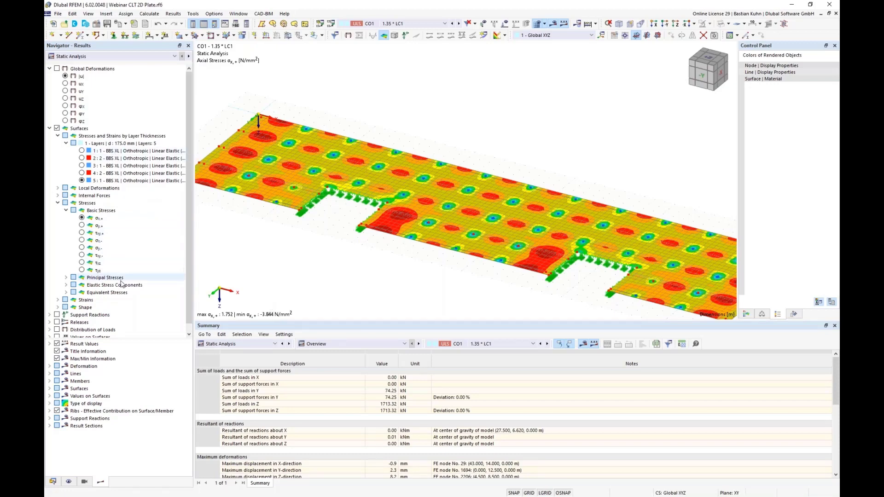
# Show support reactions for the line supports only, limited to the local force px, with nodal support reactions hidden.
pyautogui.scroll(-1, 136, 288)
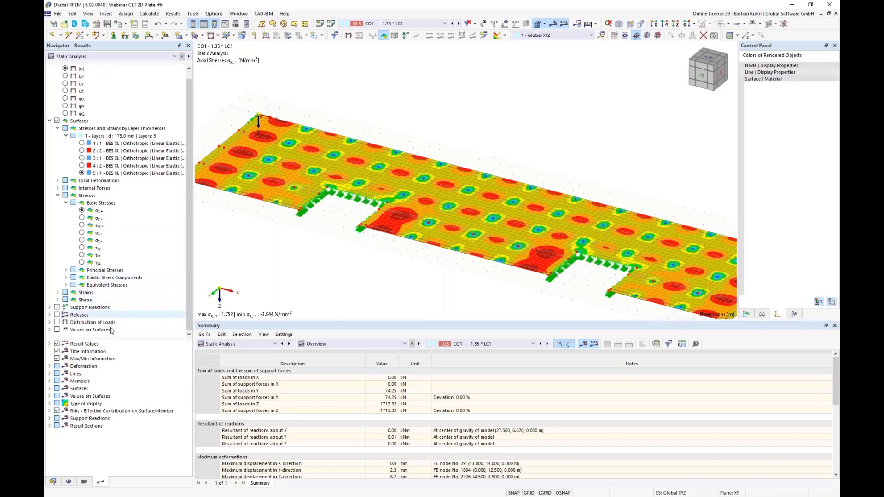
pyautogui.scroll(-2, 310, 227)
pyautogui.moveTo(310, 227); pyautogui.dragTo(295, 212, button='middle')
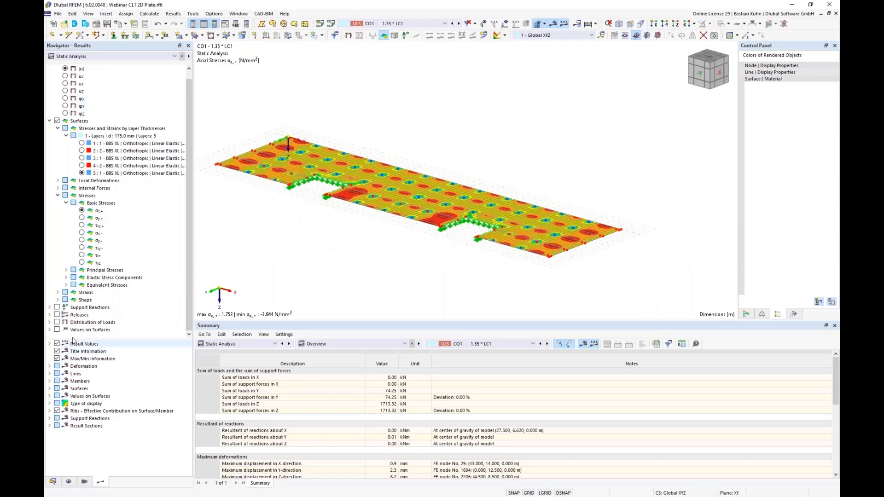
pyautogui.click(50, 315)
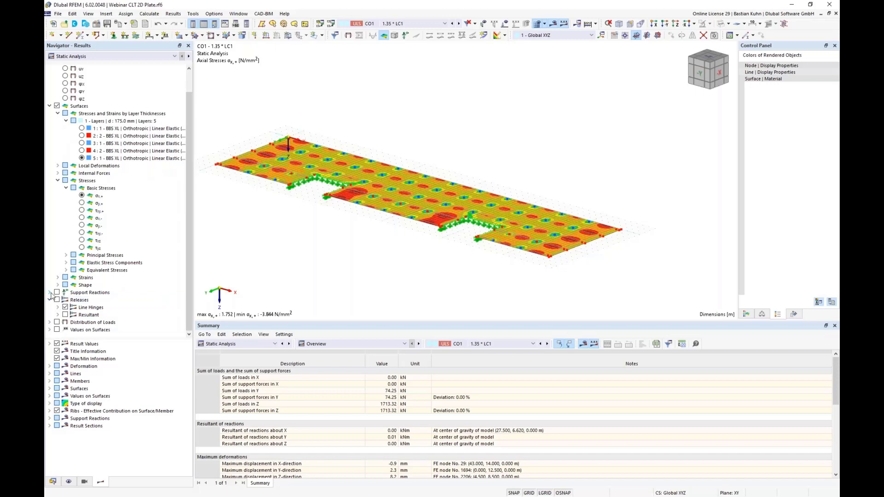
pyautogui.click(56, 293)
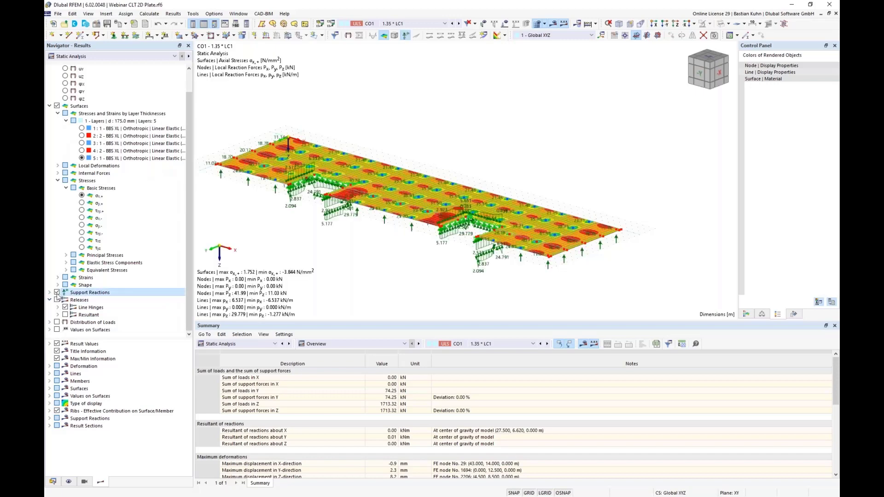
pyautogui.click(50, 292)
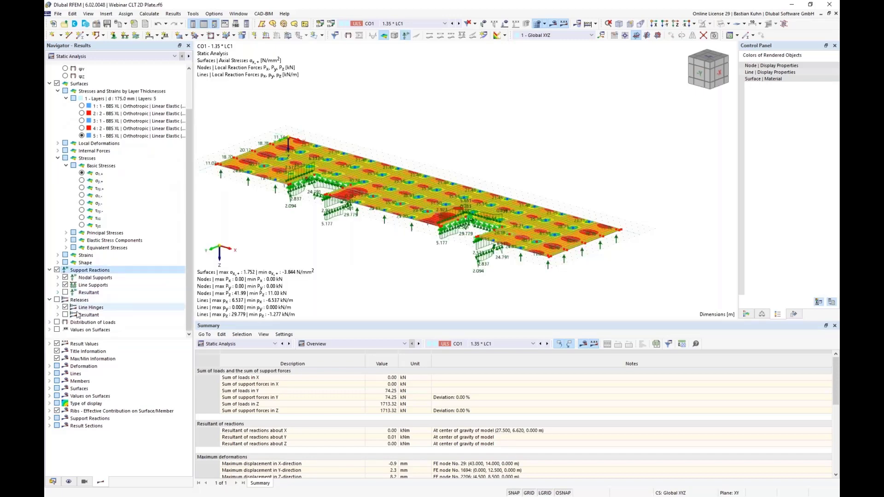
pyautogui.click(64, 277)
pyautogui.click(57, 285)
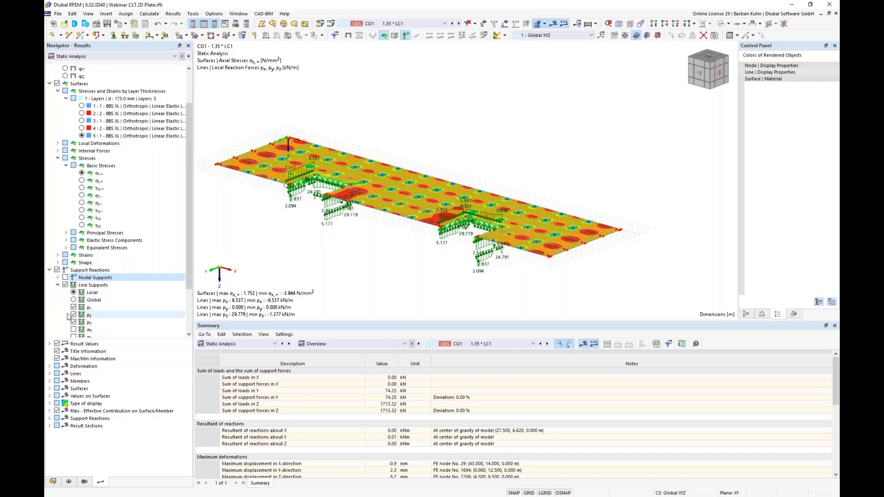
pyautogui.click(74, 255)
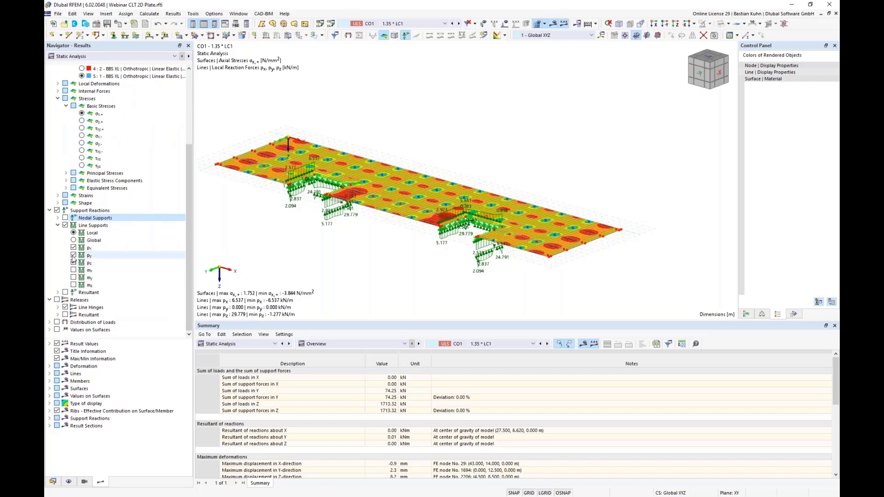
pyautogui.click(73, 262)
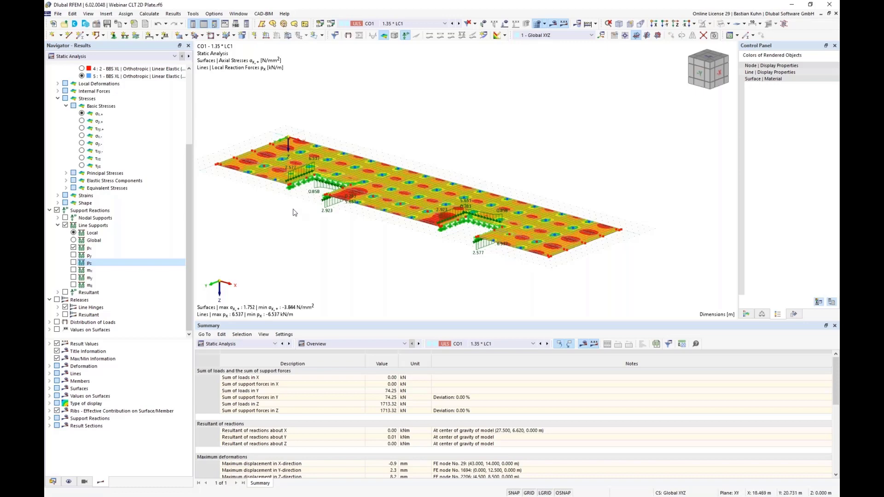
# Display the line hinge force n under the release results.
pyautogui.click(58, 308)
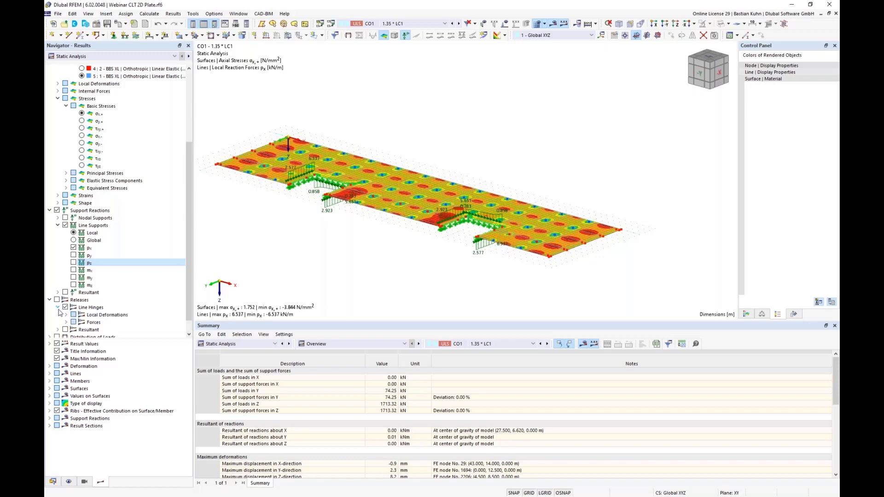
pyautogui.click(66, 322)
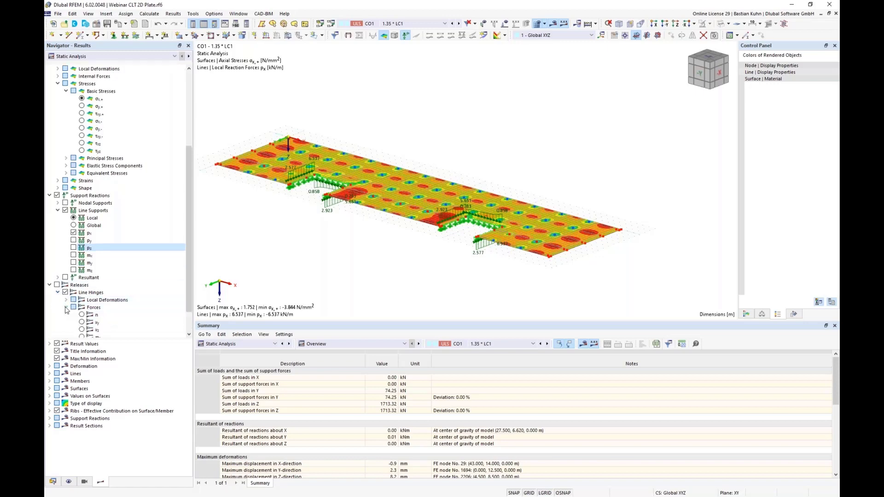
pyautogui.click(81, 315)
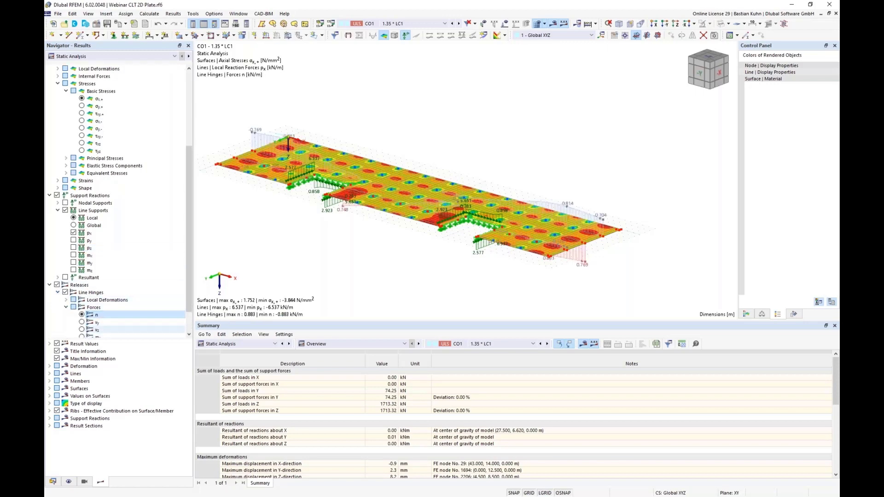
# Examine the line hinge force n diagrams along the plate joints, focusing on line hinge 1 near the plate's end.
pyautogui.moveTo(507, 248); pyautogui.dragTo(460, 221, button='middle')
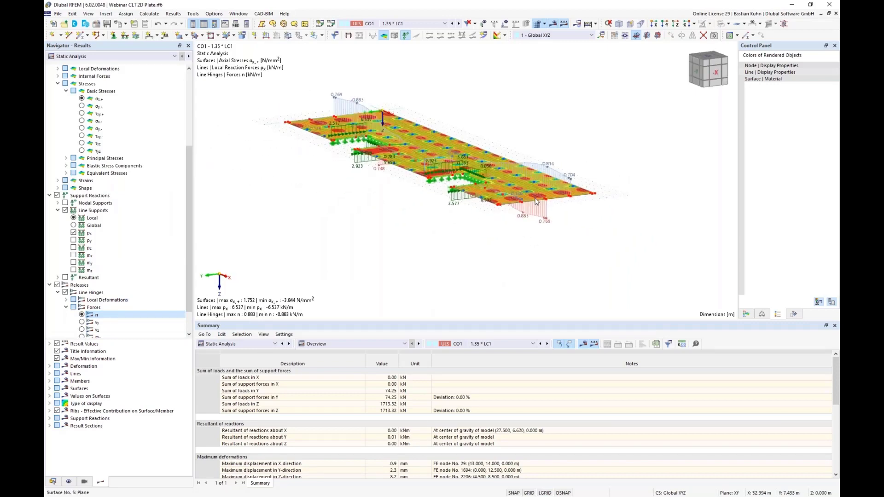
pyautogui.scroll(5, 536, 201)
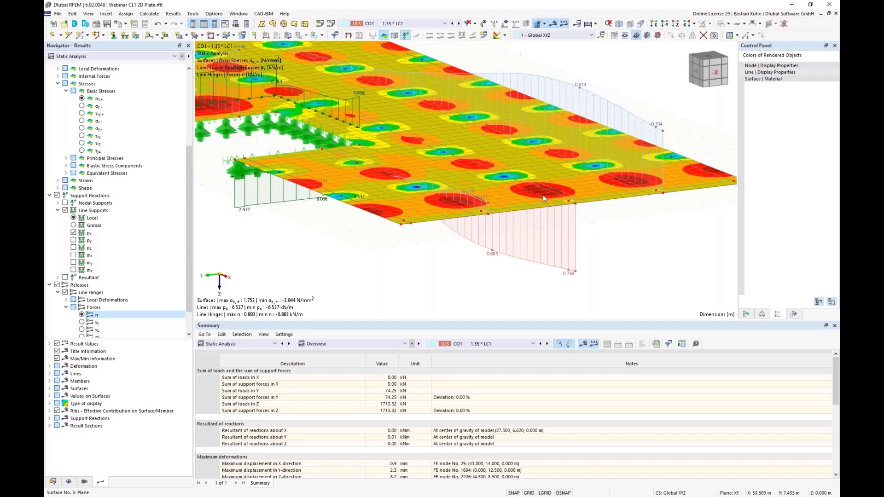
pyautogui.scroll(2, 542, 194)
pyautogui.scroll(-5, 541, 190)
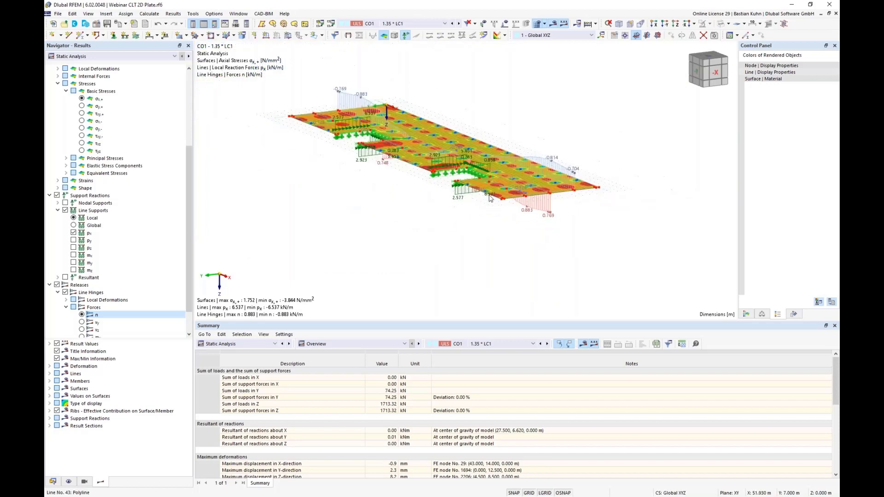
pyautogui.moveTo(436, 205); pyautogui.dragTo(466, 240, button='middle')
pyautogui.scroll(8, 579, 241)
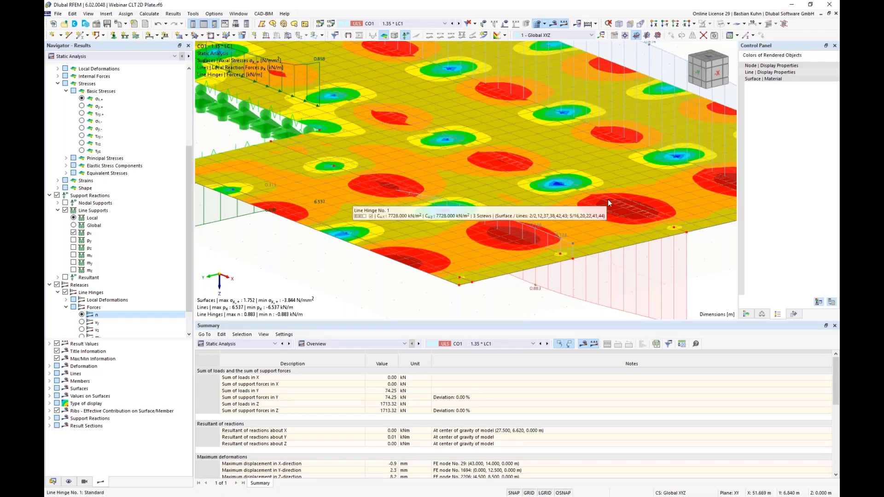
pyautogui.scroll(-4, 607, 199)
pyautogui.scroll(4, 608, 199)
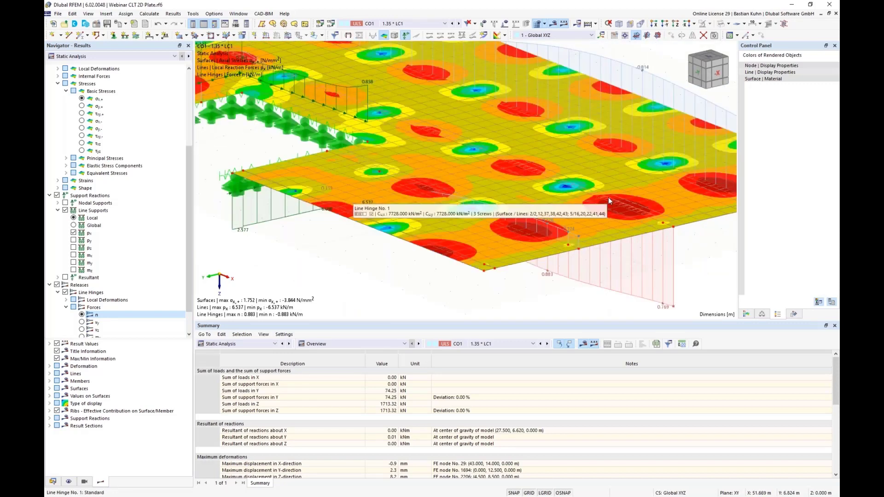
# Switch the displayed results to load combination CO5 and open the result diagrams for line hinge 1 on the plate joint.
pyautogui.rightClick(609, 199)
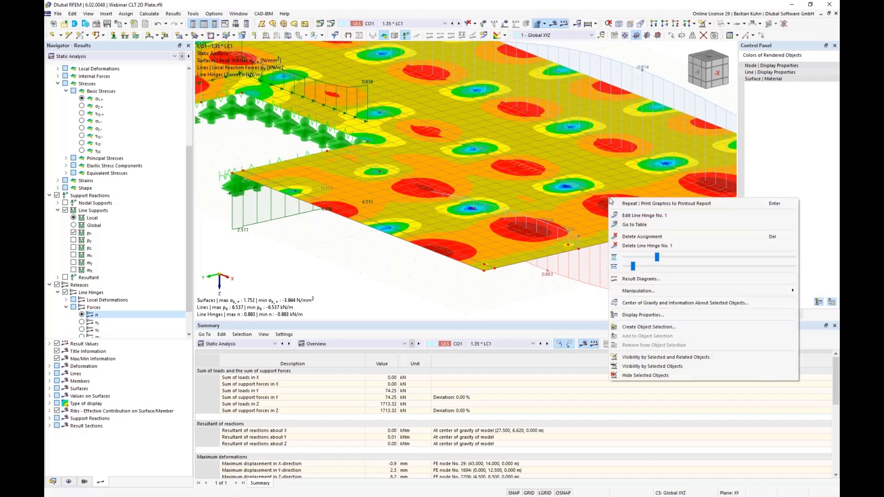
pyautogui.click(641, 279)
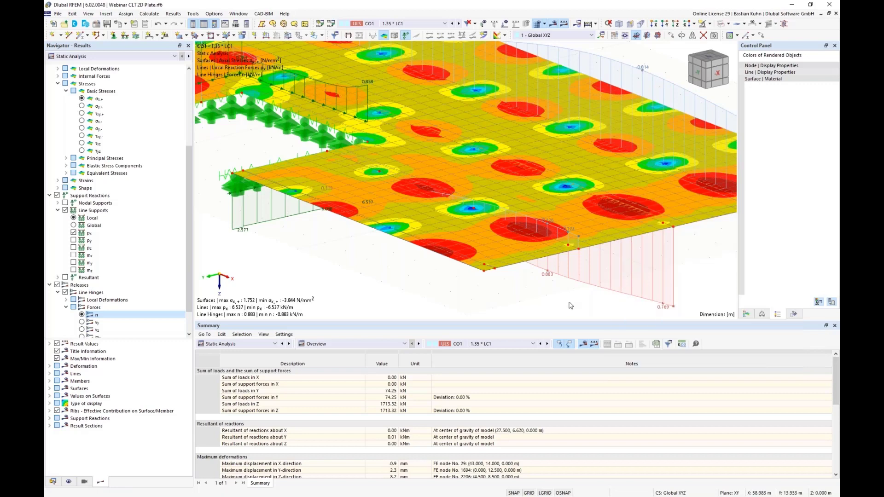
pyautogui.click(374, 24)
pyautogui.click(432, 105)
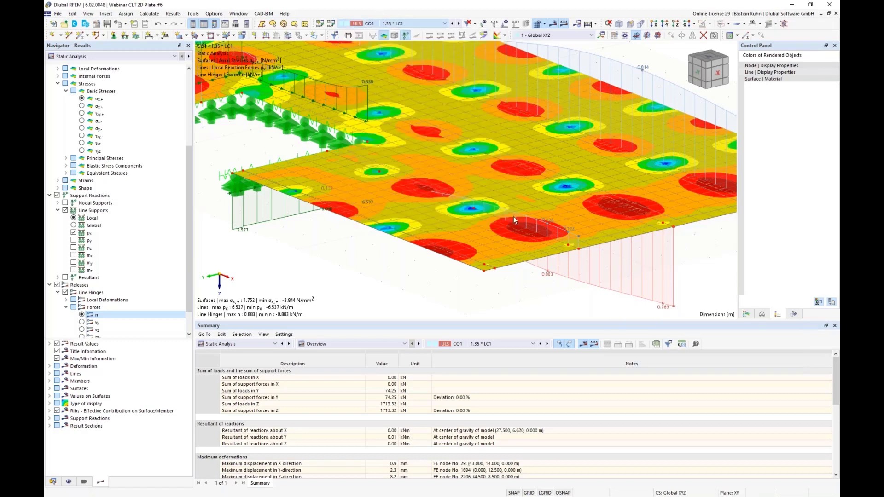
pyautogui.rightClick(612, 203)
pyautogui.click(626, 282)
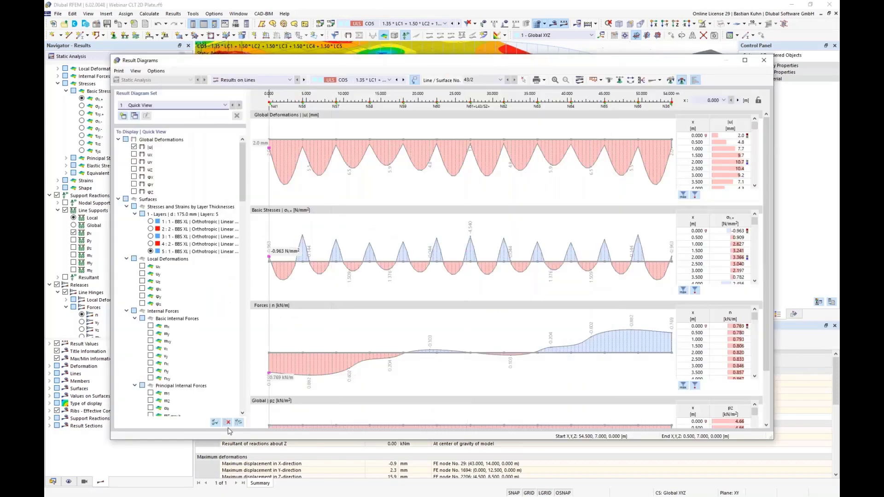
# Clear all results from the result diagrams and display only the line hinge force n.
pyautogui.click(227, 422)
pyautogui.moveTo(249, 190); pyautogui.dragTo(247, 398)
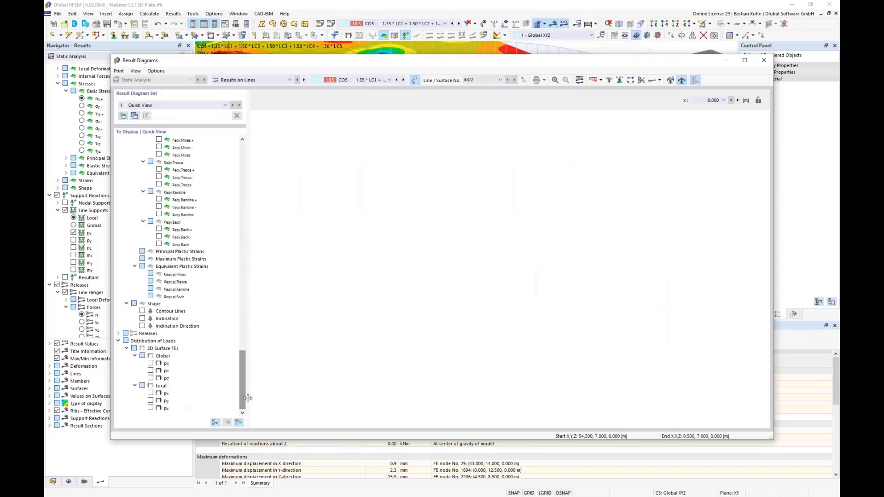
pyautogui.click(118, 333)
pyautogui.click(127, 341)
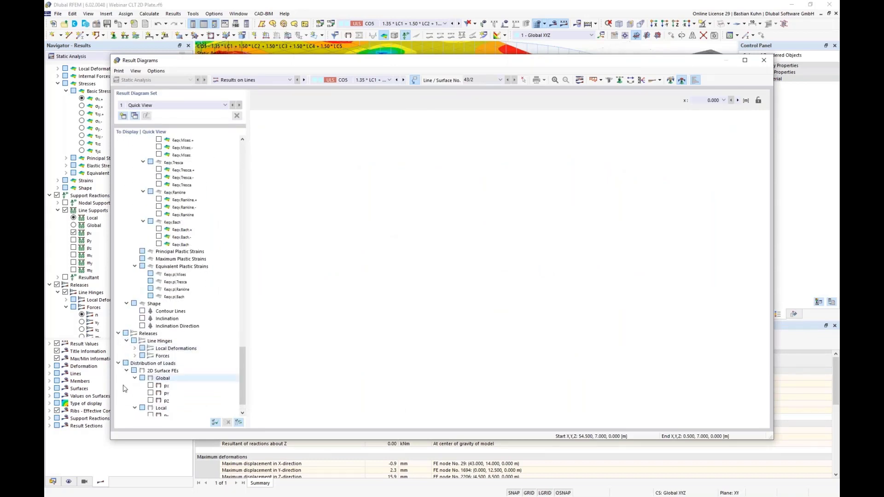
pyautogui.click(135, 356)
pyautogui.click(150, 364)
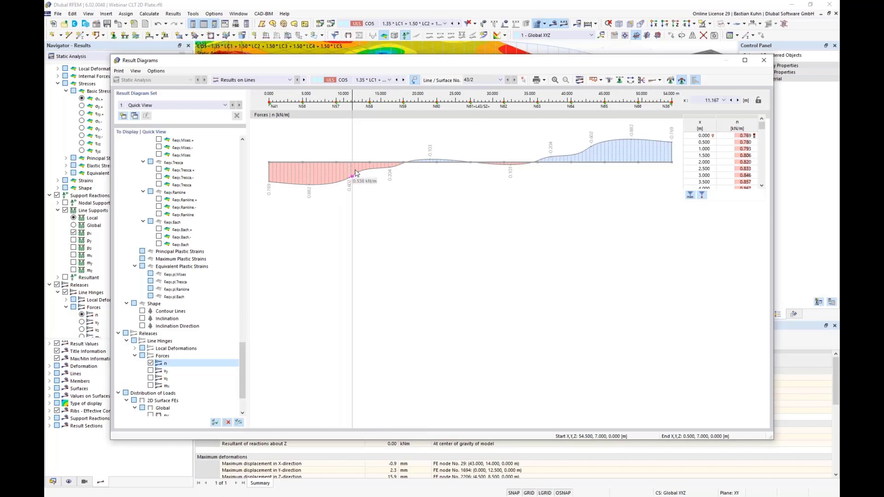
# Add a smoothing range with constant distribution from 0 to 12 m along the hinge force diagram.
pyautogui.click(671, 81)
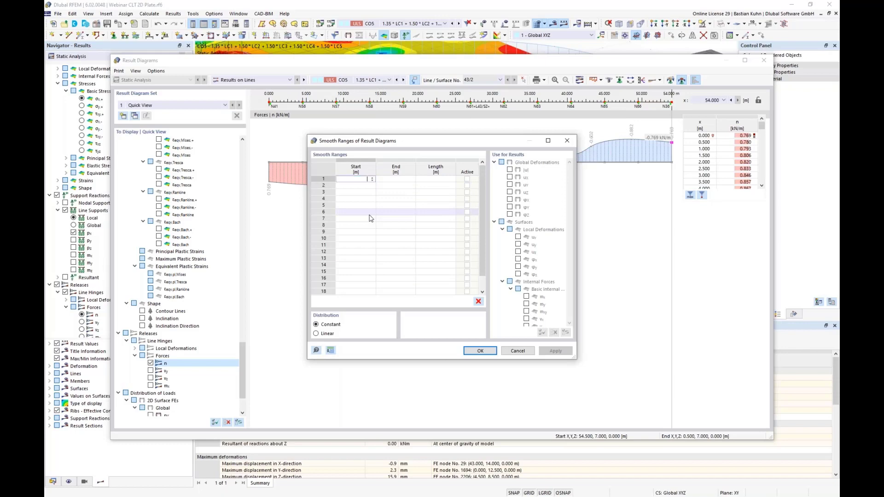
pyautogui.write('0')
pyautogui.press('Tab')
pyautogui.write('1')
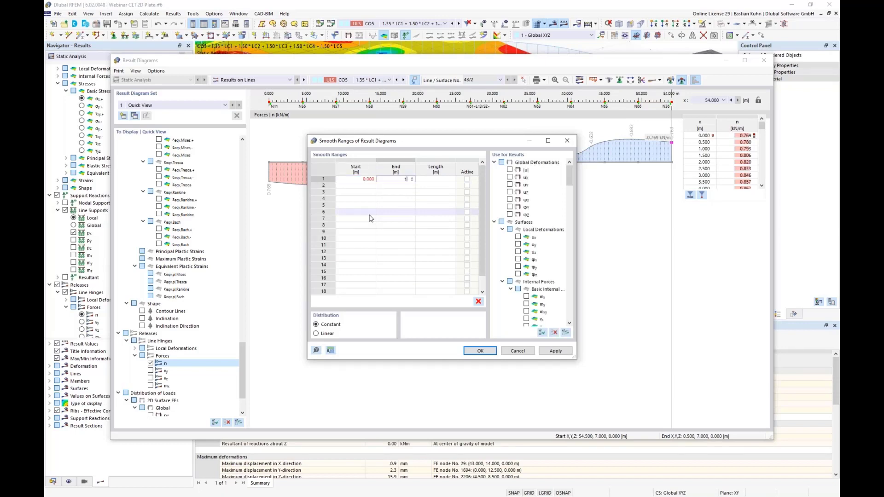
pyautogui.write('2')
pyautogui.press('Tab')
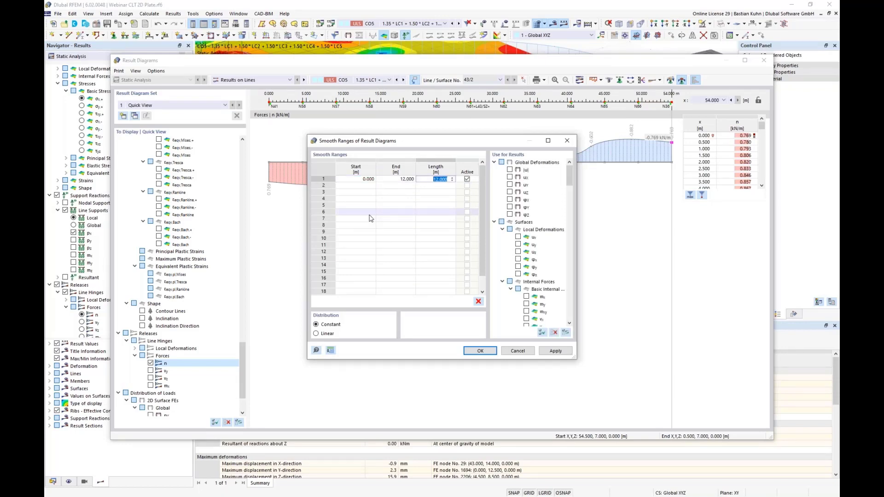
pyautogui.click(480, 350)
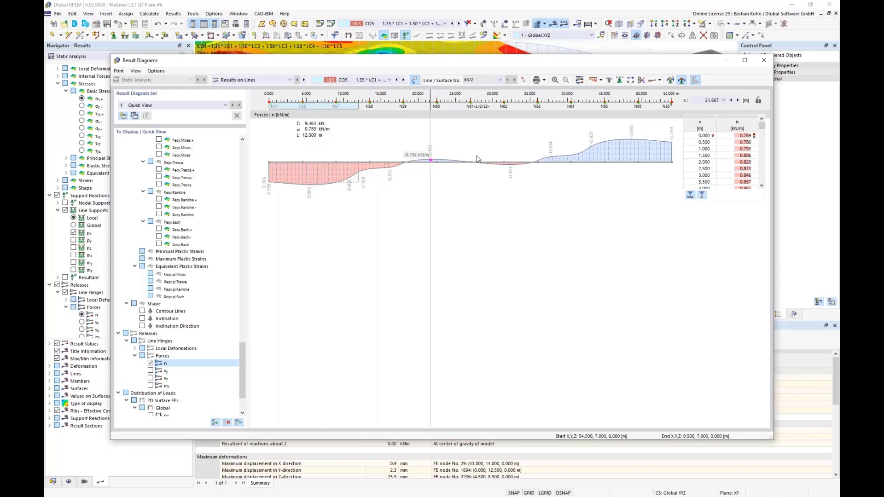
# Send the hinge force diagram to the Timber CLT printout report with a picture height ratio of 40%, and close the result diagrams.
pyautogui.click(544, 80)
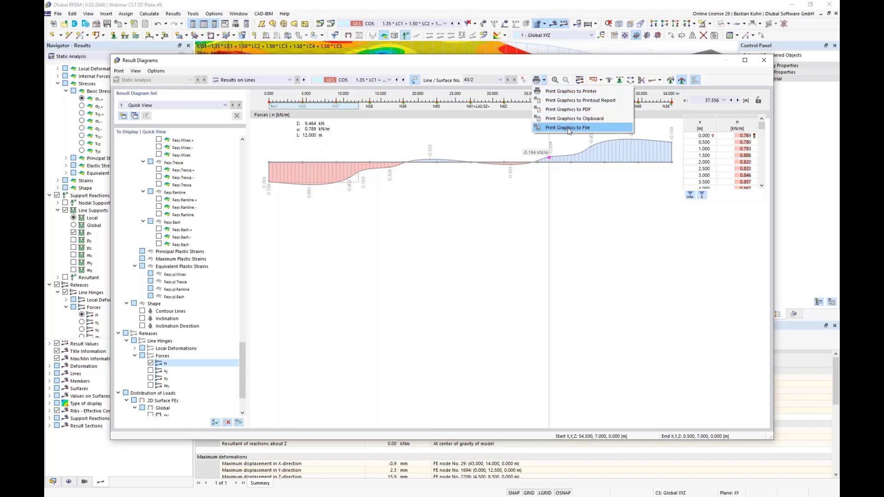
pyautogui.click(569, 100)
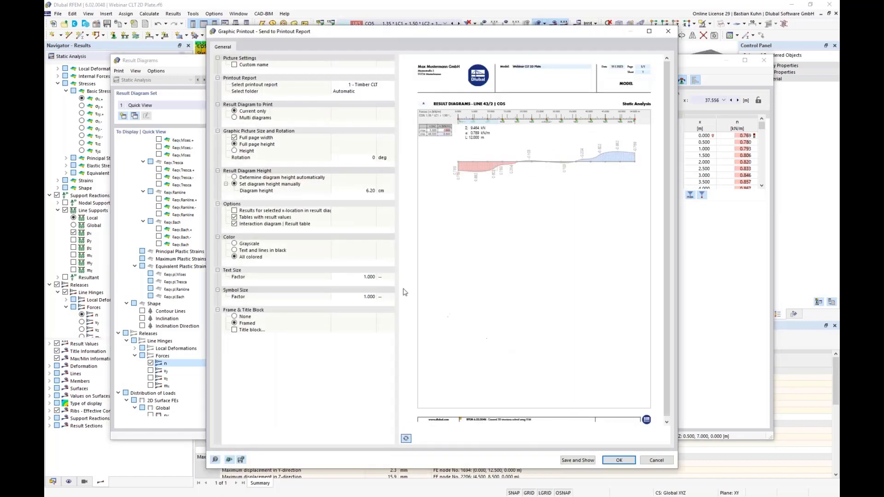
pyautogui.click(234, 151)
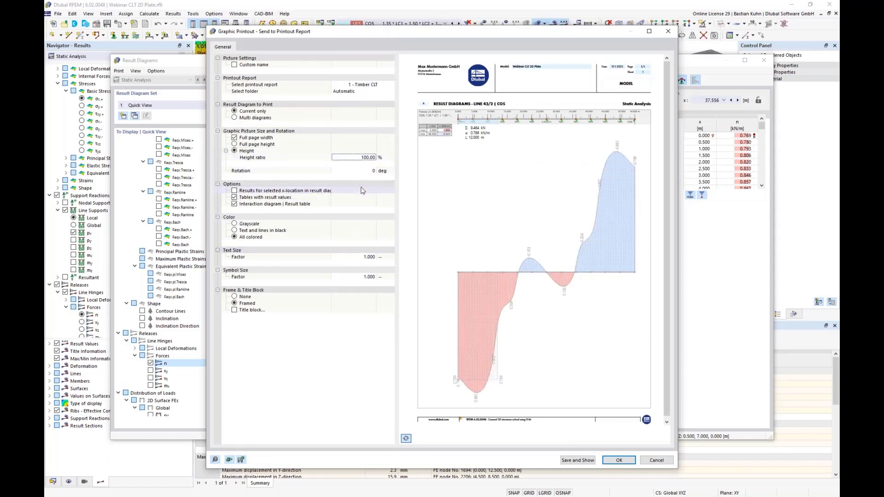
pyautogui.click(362, 157)
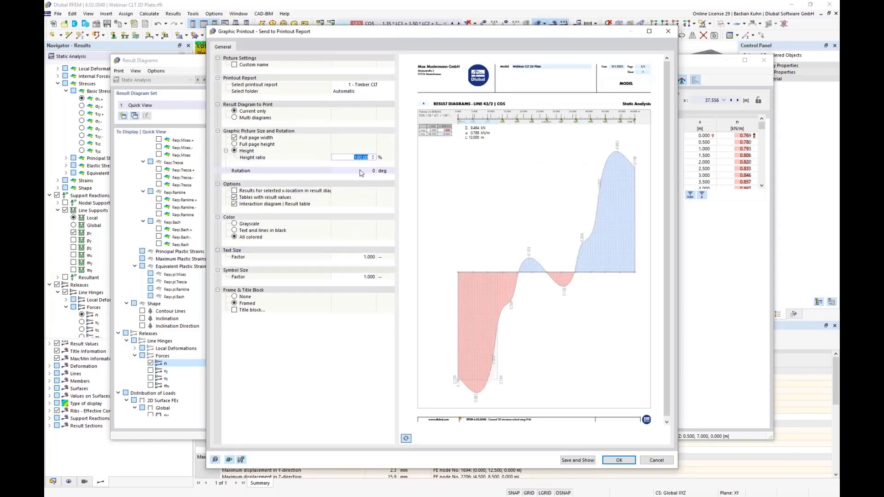
pyautogui.write('40')
pyautogui.click(361, 171)
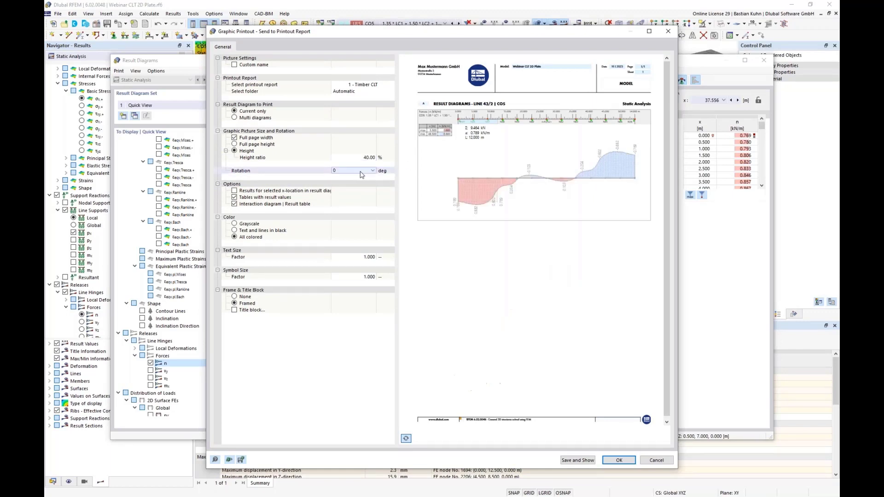
pyautogui.click(618, 461)
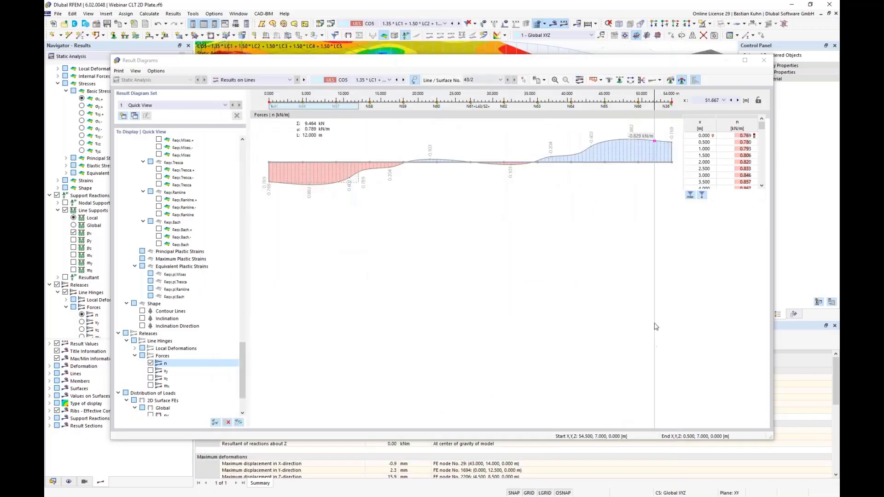
pyautogui.moveTo(559, 64); pyautogui.dragTo(517, 58)
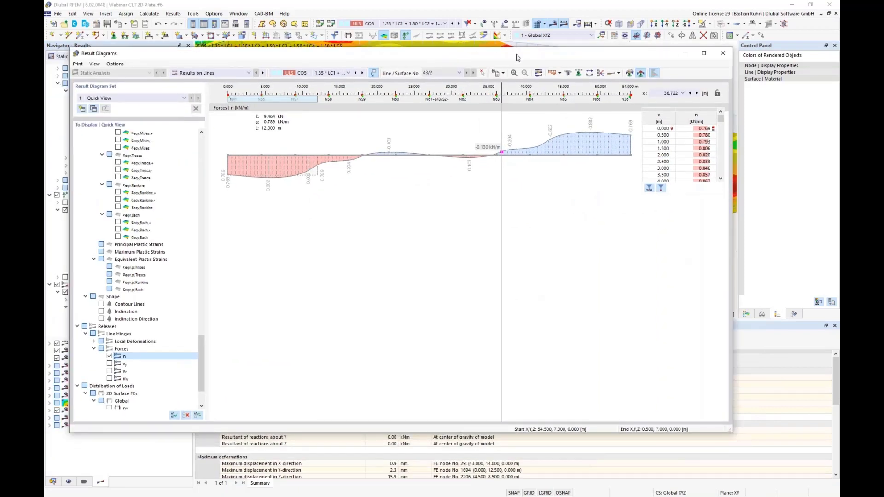
pyautogui.click(725, 55)
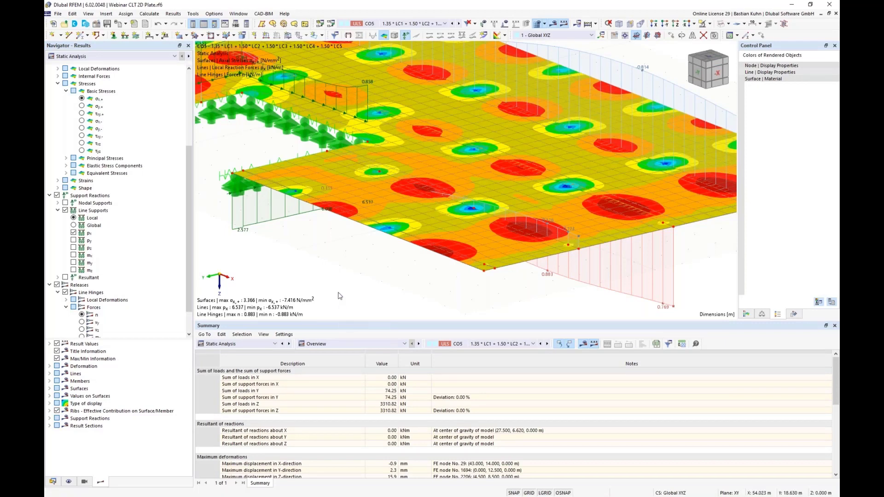
# Show the timber design check ratios on the floor plate and inspect the peaks over the supports.
pyautogui.scroll(-1, 351, 276)
pyautogui.scroll(-4, 350, 276)
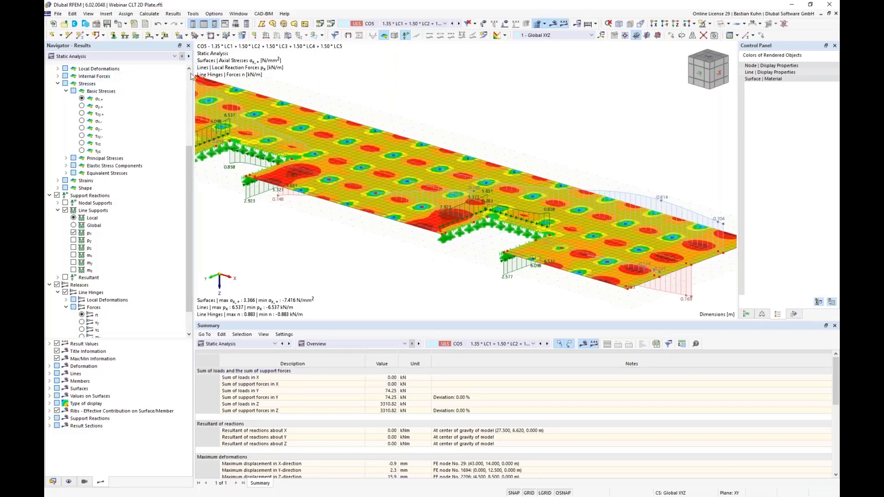
pyautogui.click(188, 56)
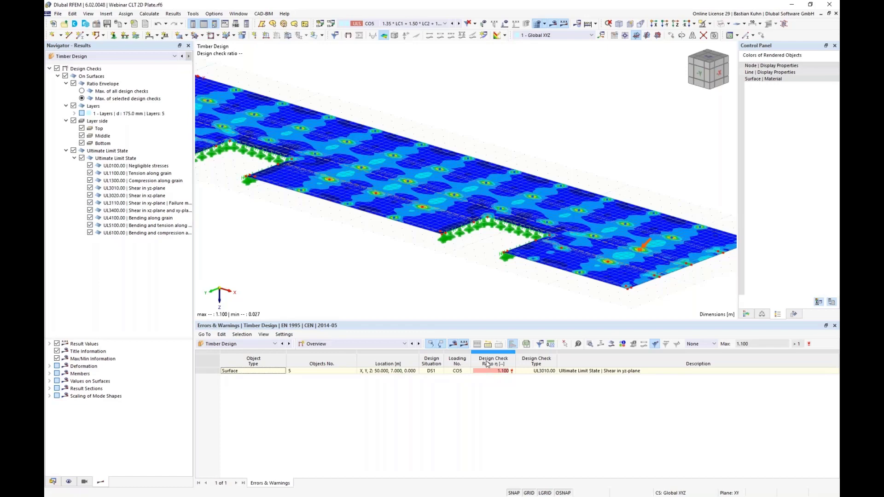
pyautogui.scroll(-4, 433, 253)
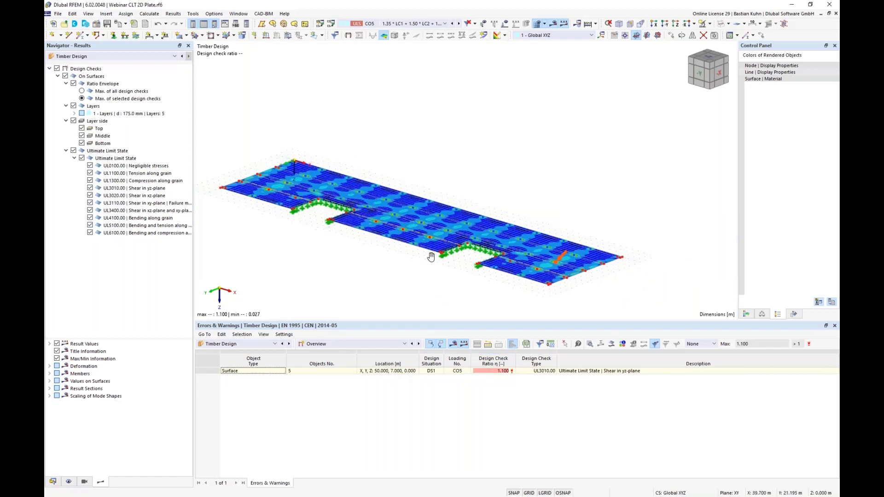
pyautogui.keyDown('ctrl'); pyautogui.moveTo(439, 256); pyautogui.dragTo(463, 271, button='middle'); pyautogui.keyUp('ctrl')
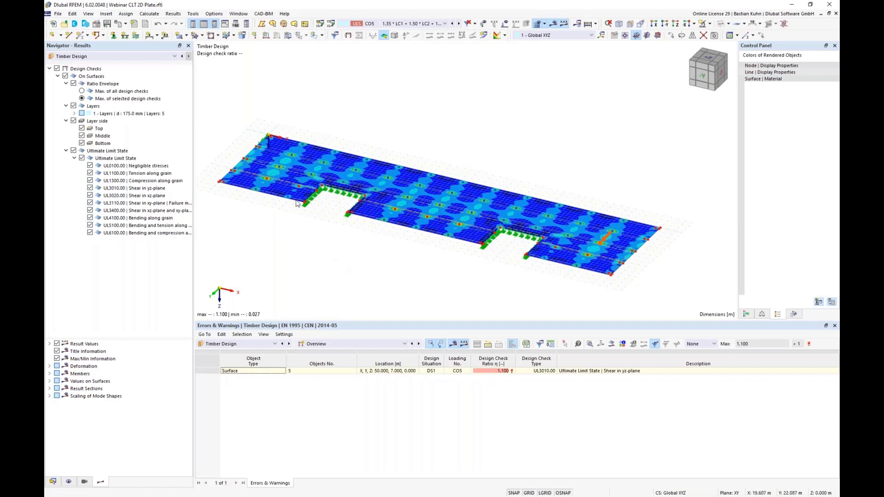
pyautogui.scroll(4, 273, 142)
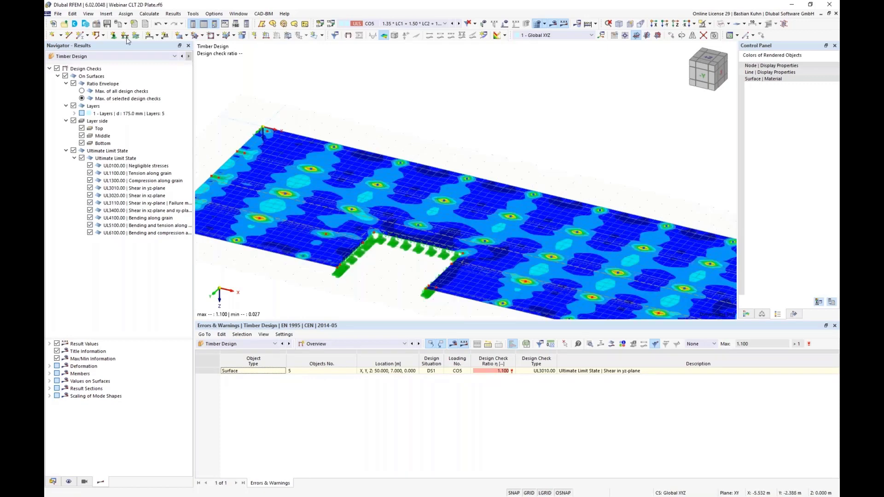
# Create a new surface results adjustment with a circular shape and a diameter of 0.600 m.
pyautogui.click(106, 14)
pyautogui.moveTo(119, 24)
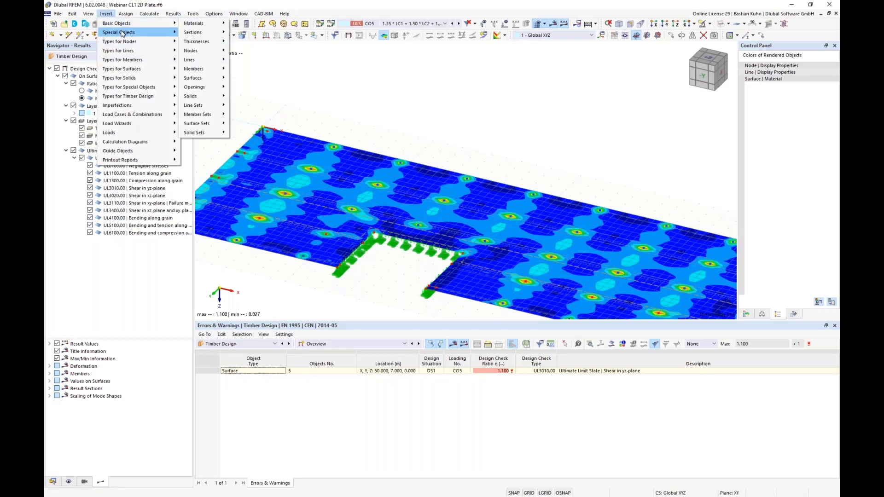
pyautogui.moveTo(220, 41)
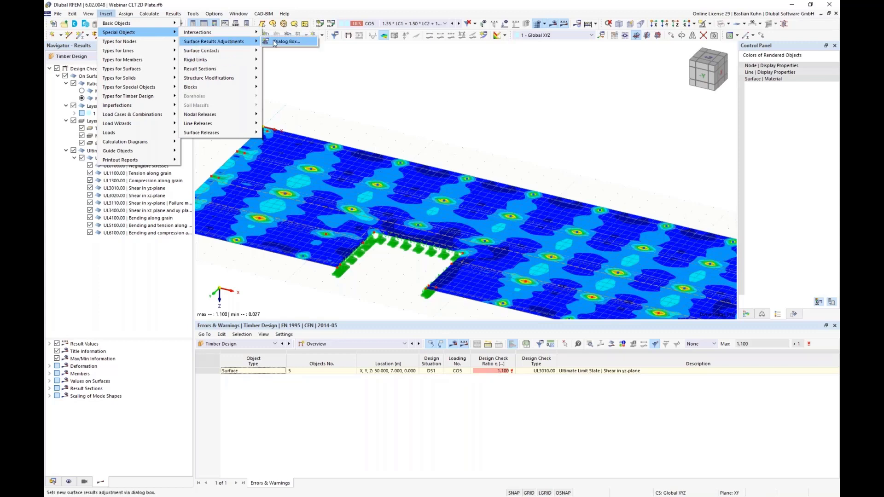
pyautogui.click(282, 41)
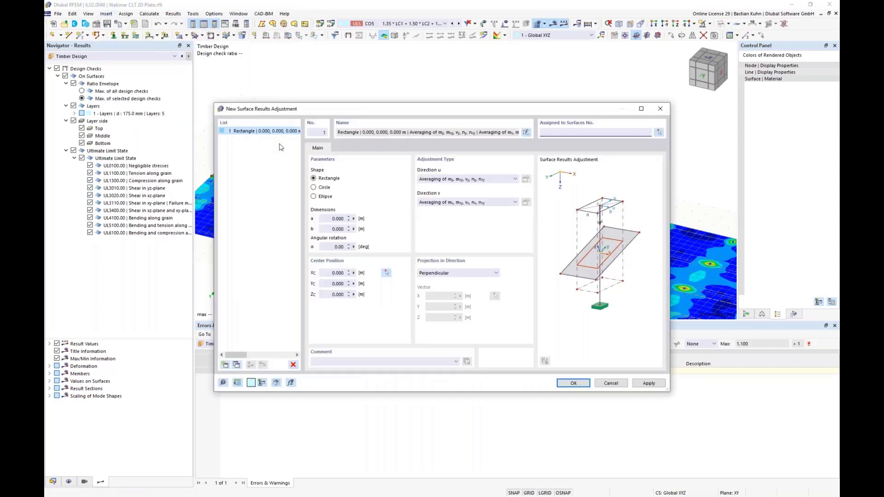
pyautogui.click(314, 187)
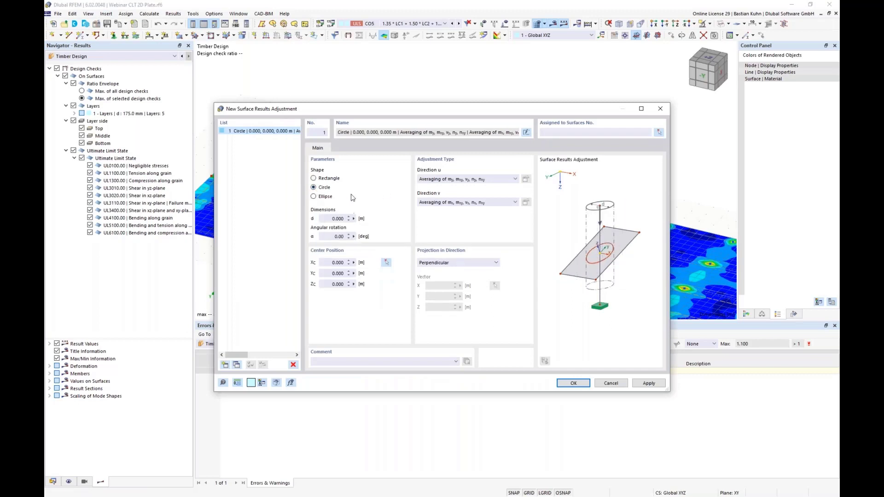
pyautogui.click(326, 219)
# Assign all floor surfaces (1-3,5,9,11) to the circular results adjustment.
pyautogui.click(659, 134)
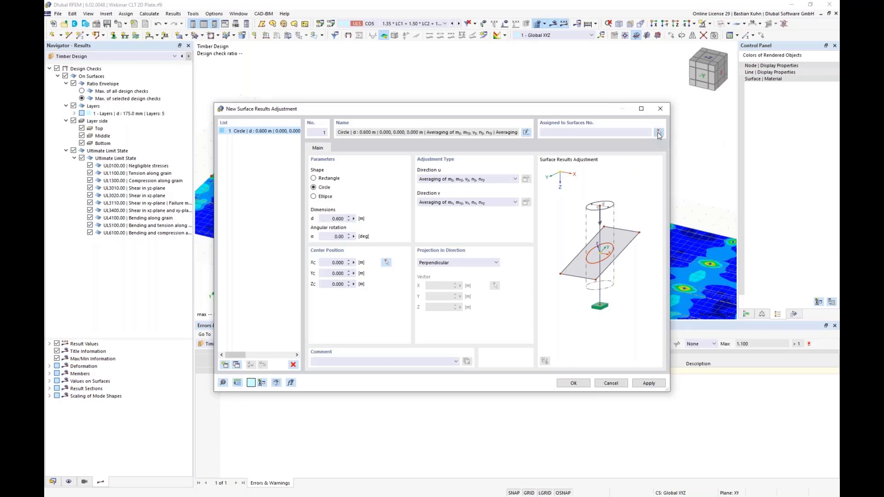
pyautogui.scroll(-5, 527, 128)
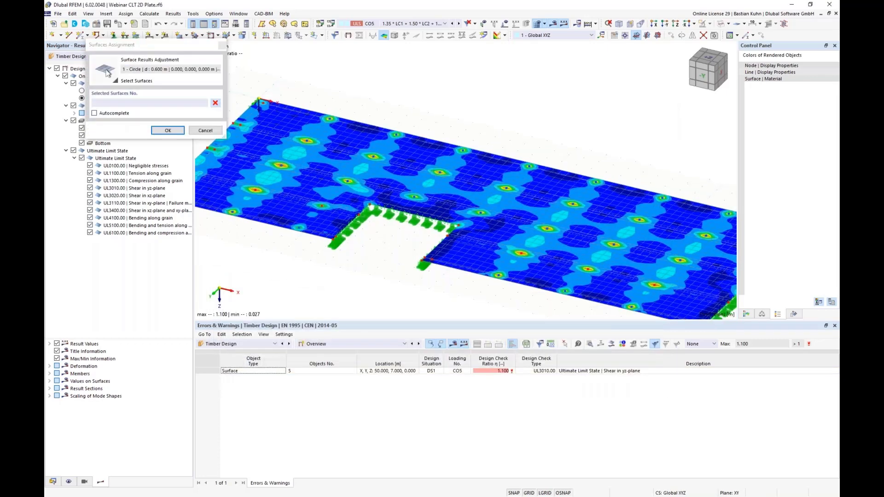
pyautogui.moveTo(385, 94); pyautogui.dragTo(686, 240)
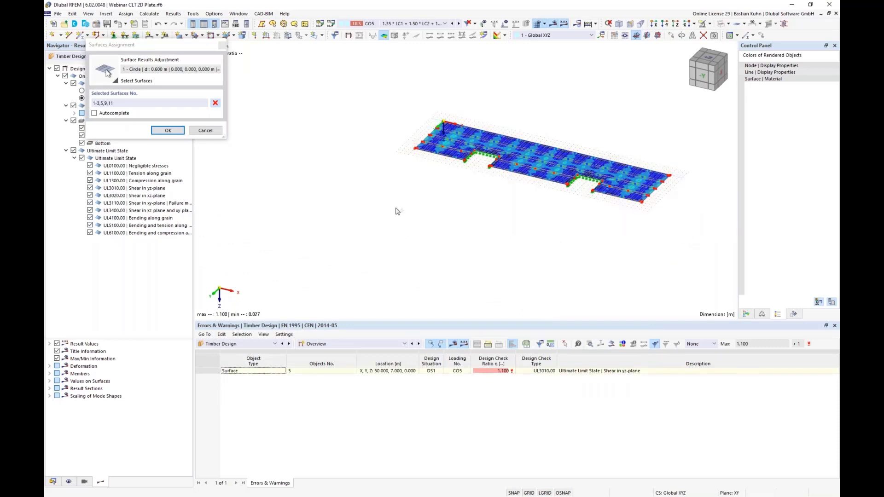
pyautogui.click(167, 130)
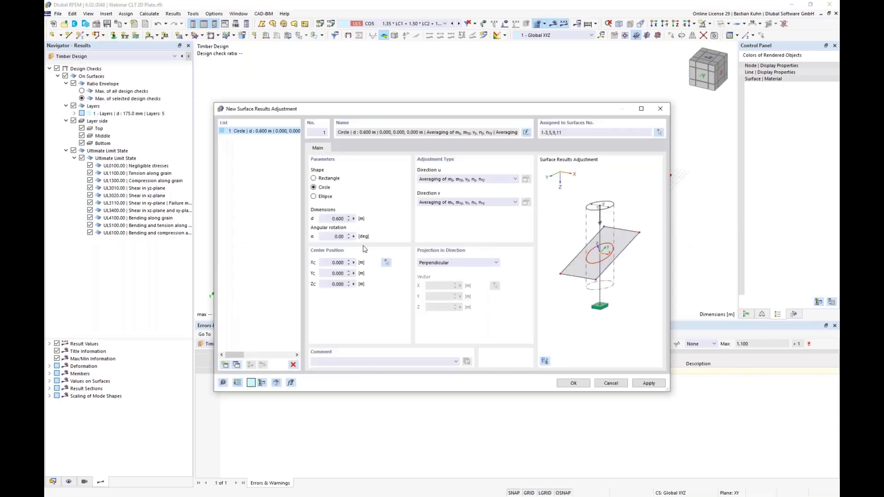
# Centre the circular results adjustment on the plate's corner support node at X 0.500, Y 0.400, Z 0.000 m, save it and hide the results.
pyautogui.click(387, 262)
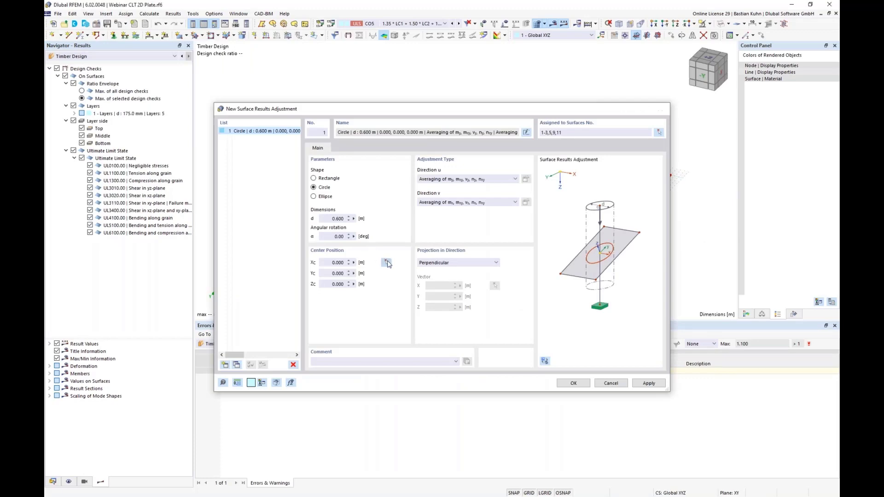
pyautogui.scroll(8, 444, 150)
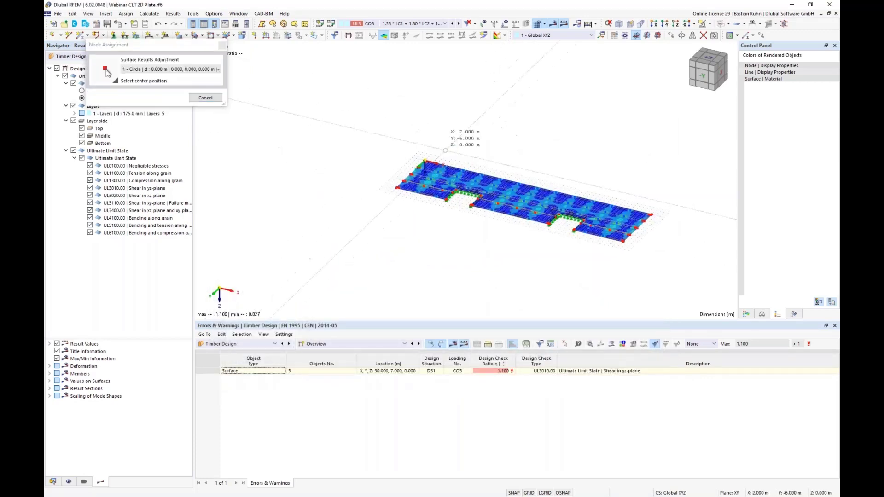
pyautogui.click(383, 200)
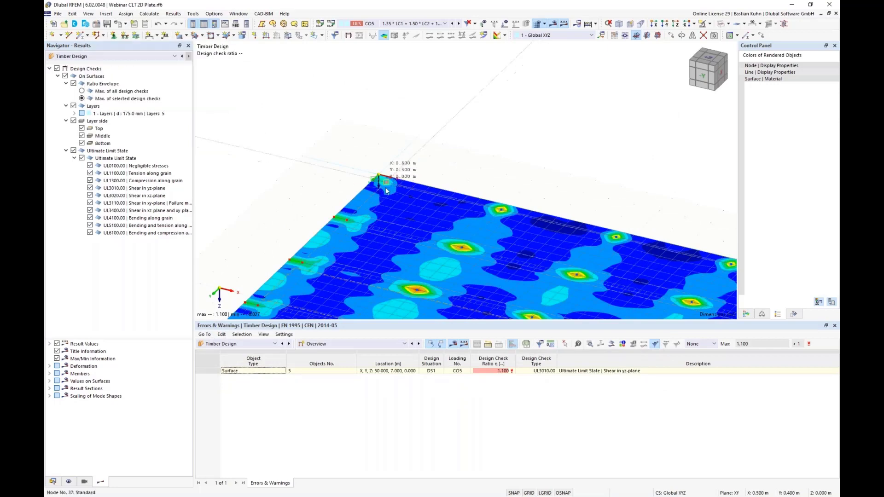
pyautogui.click(567, 383)
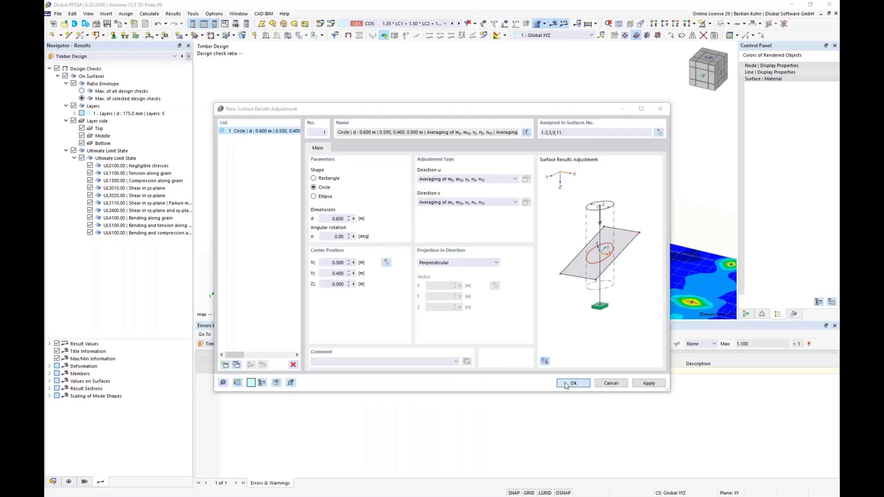
pyautogui.click(475, 289)
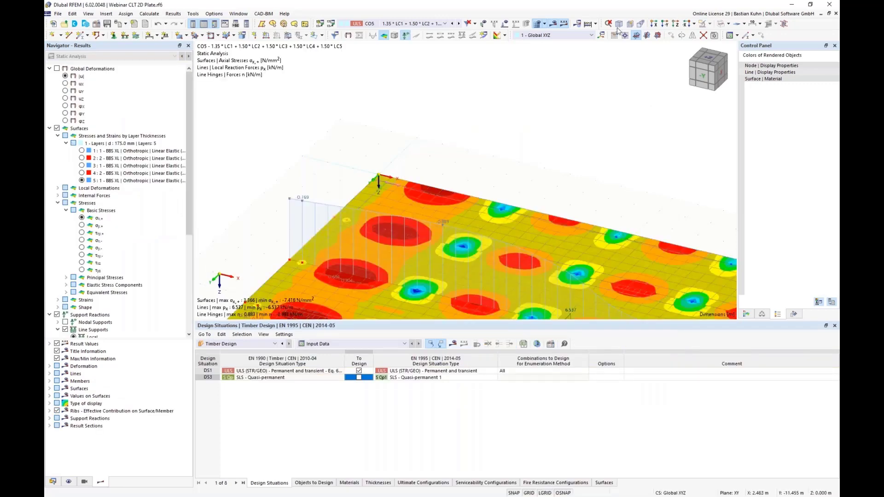
pyautogui.click(552, 28)
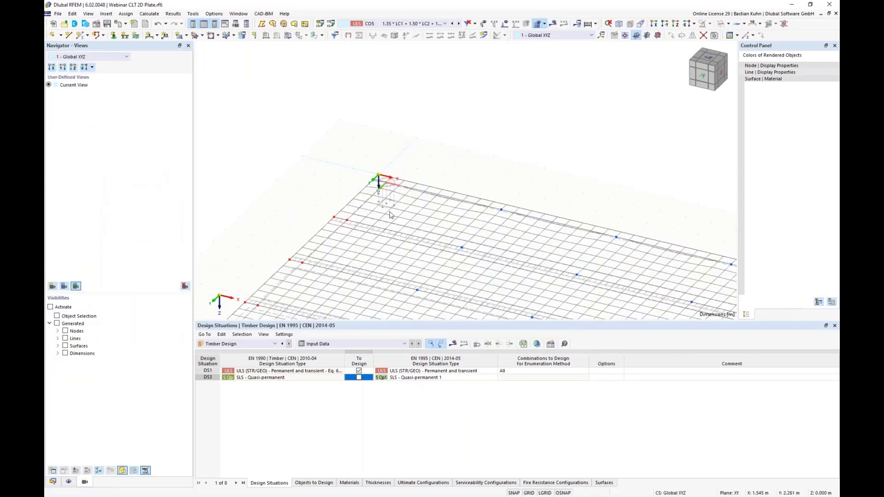
# Copy the circular adjustment in the model to the other four support nodes along the plate's short edge, up to Y 13.600 m.
pyautogui.scroll(3, 390, 212)
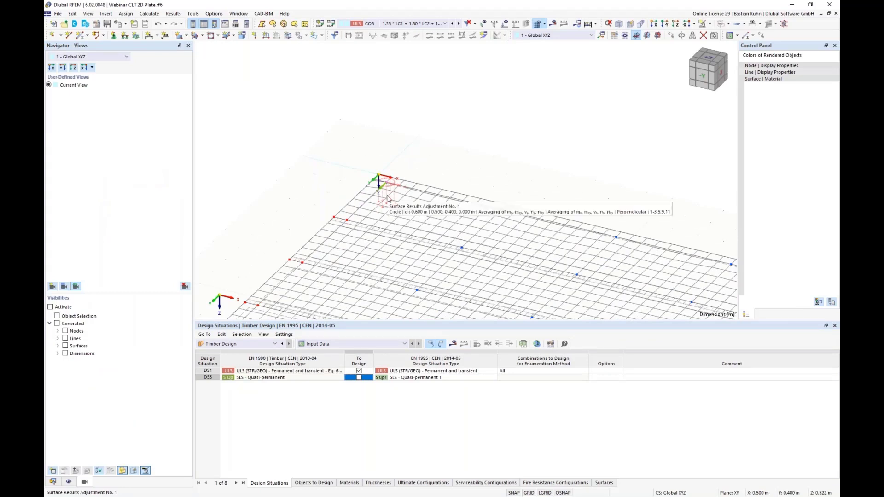
pyautogui.moveTo(387, 199); pyautogui.dragTo(304, 266)
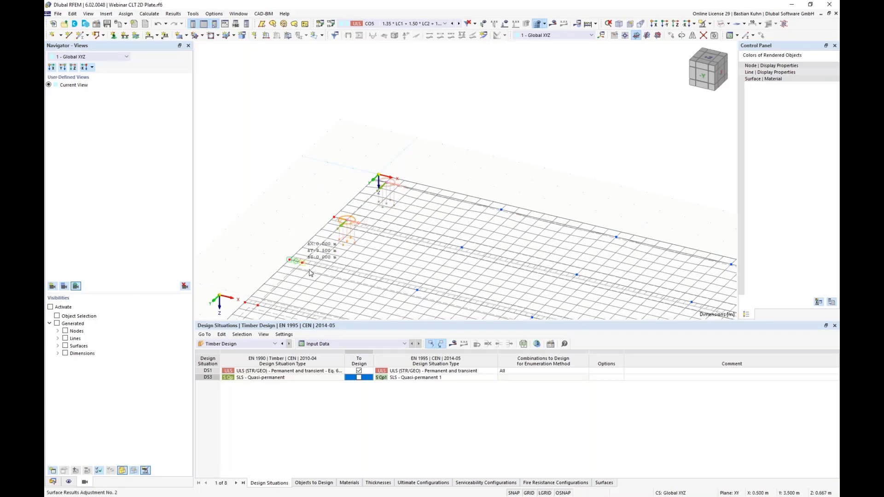
pyautogui.scroll(-3, 405, 151)
pyautogui.scroll(3, 389, 159)
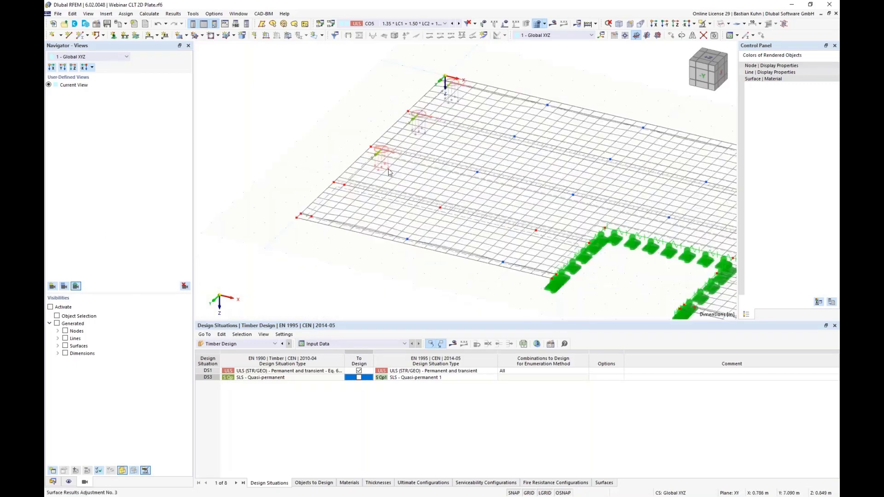
pyautogui.keyDown('ctrl'); pyautogui.moveTo(339, 205); pyautogui.dragTo(336, 190); pyautogui.keyUp('ctrl')
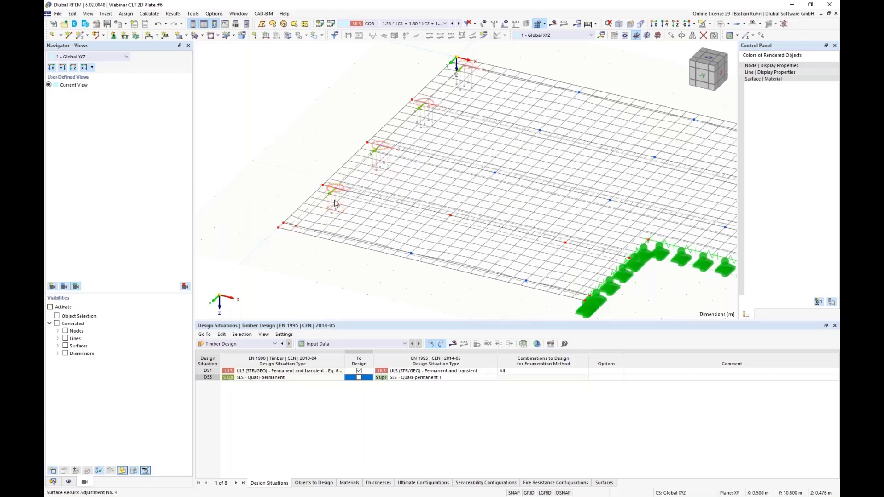
pyautogui.click(335, 203)
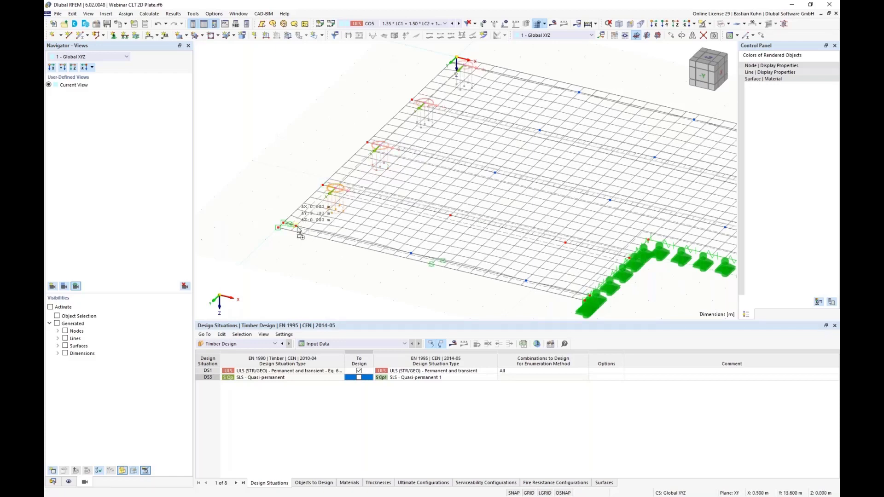
pyautogui.click(302, 253)
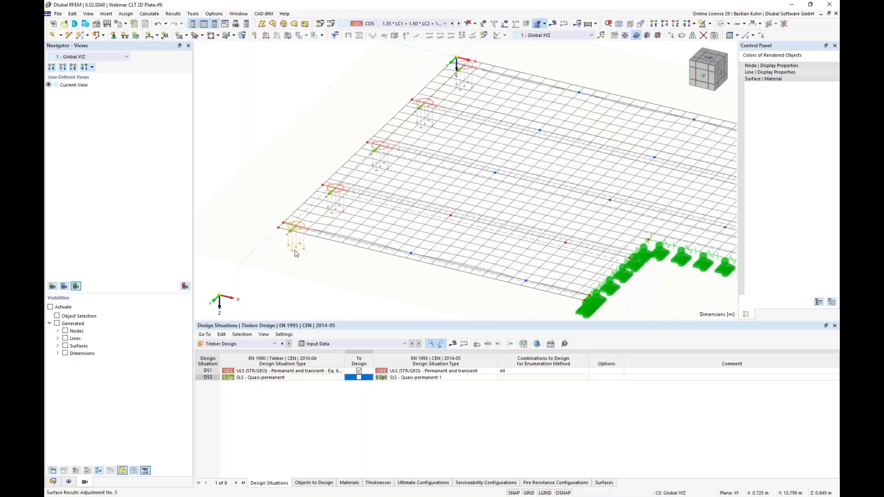
# Copy all five short-edge results adjustments 12 times with a displacement vector of X 4.5 m and Y 0 m.
pyautogui.keyDown('ctrl'); pyautogui.click(342, 203); pyautogui.keyUp('ctrl')
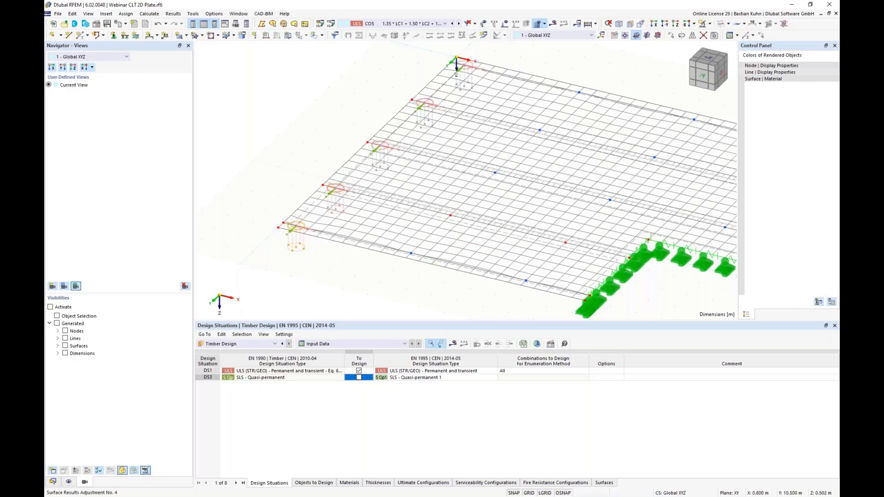
pyautogui.keyDown('ctrl'); pyautogui.click(386, 166); pyautogui.keyUp('ctrl')
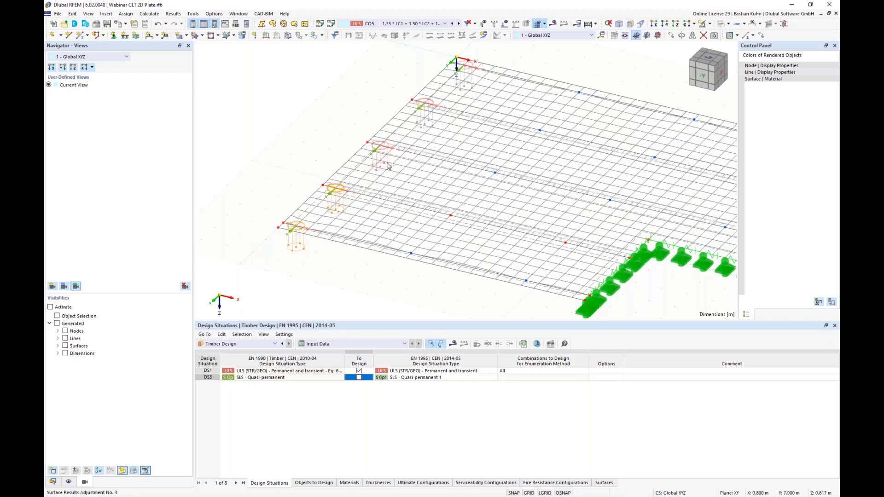
pyautogui.keyDown('ctrl'); pyautogui.click(426, 125); pyautogui.keyUp('ctrl')
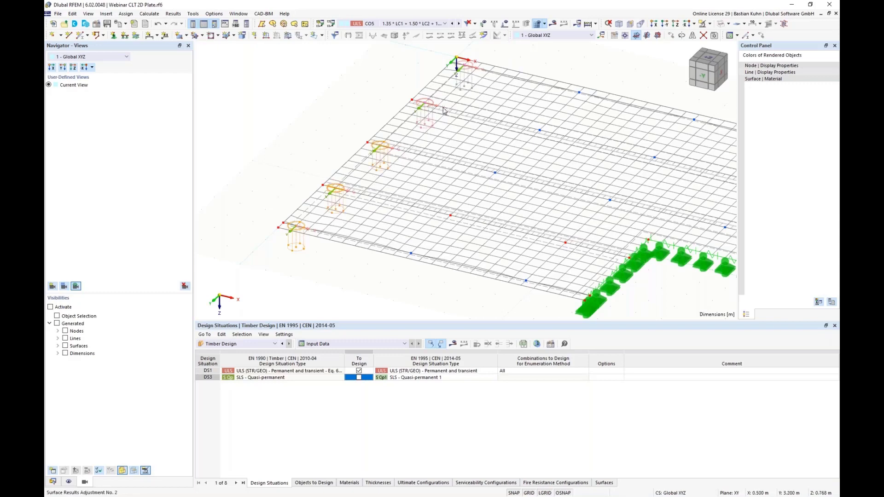
pyautogui.rightClick(465, 83)
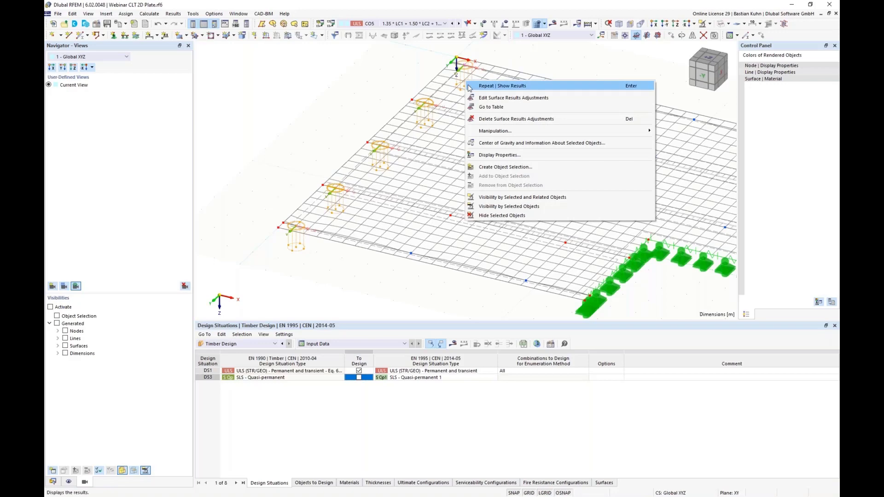
pyautogui.click(762, 37)
pyautogui.click(762, 37)
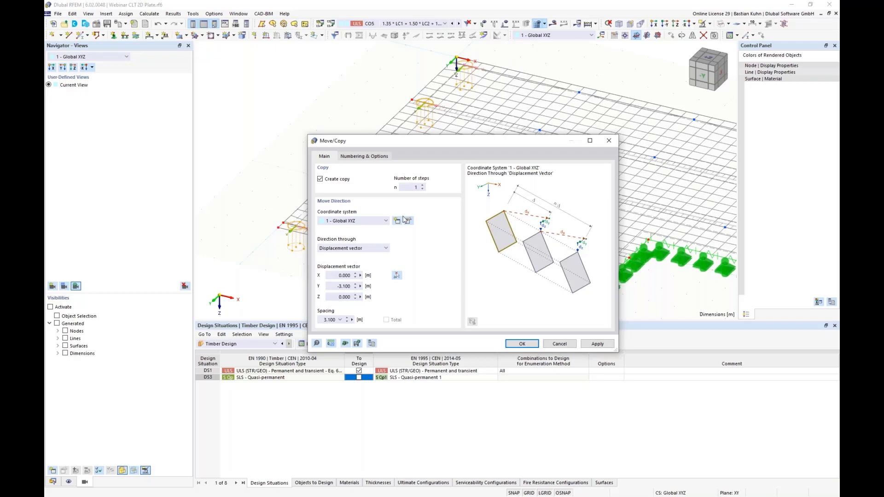
pyautogui.moveTo(404, 187); pyautogui.dragTo(440, 190)
pyautogui.write('12')
pyautogui.doubleClick(339, 286)
pyautogui.write('0')
pyautogui.doubleClick(339, 275)
pyautogui.write('4,5')
pyautogui.click(524, 345)
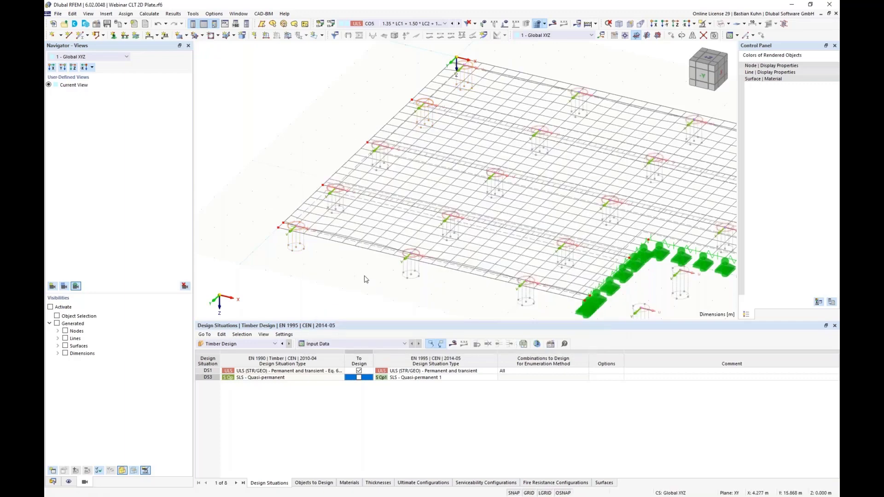
# In a plan view, delete the results adjustments lying inside the plate's two recesses.
pyautogui.scroll(-3, 388, 268)
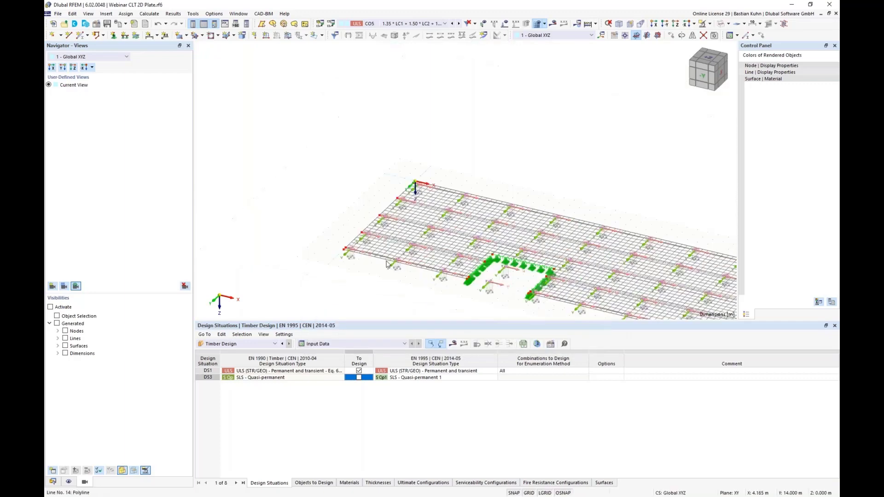
pyautogui.click(675, 24)
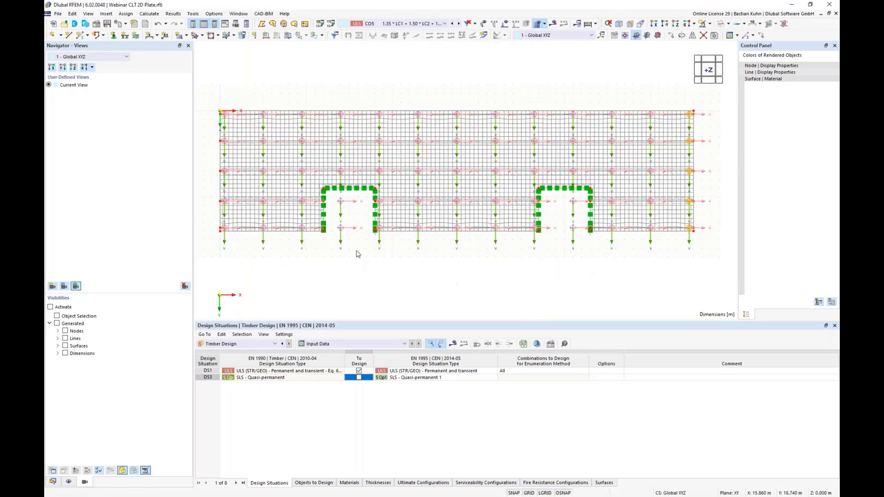
pyautogui.moveTo(357, 250); pyautogui.dragTo(334, 195)
pyautogui.moveTo(580, 244); pyautogui.dragTo(562, 198)
pyautogui.click(546, 267)
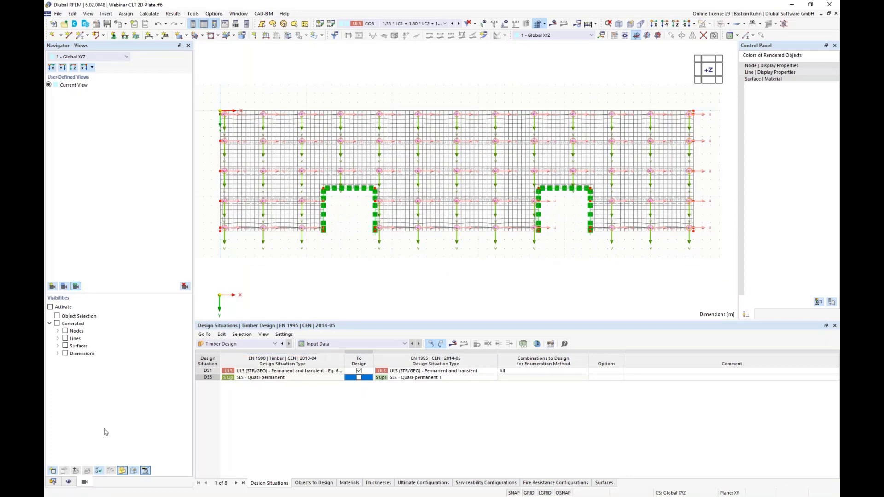
# Turn off the display of the u, v axis systems of the surface results adjustments.
pyautogui.click(69, 481)
pyautogui.scroll(-5, 107, 312)
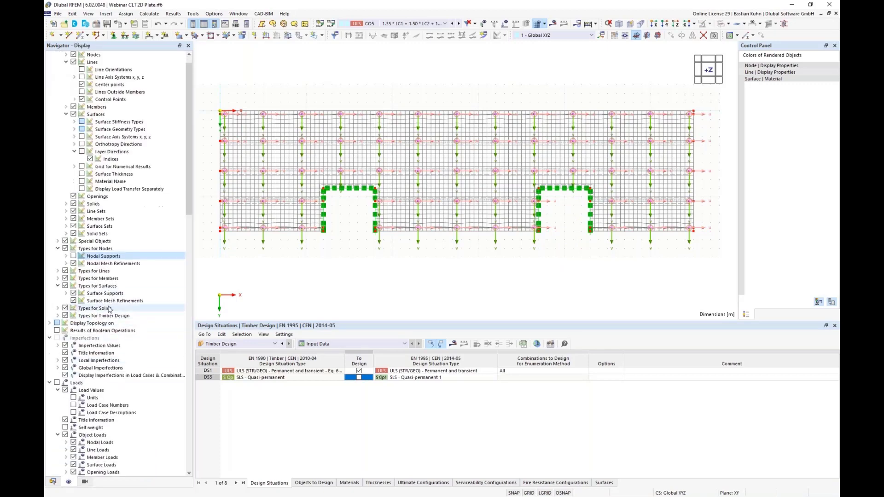
pyautogui.scroll(-7, 108, 312)
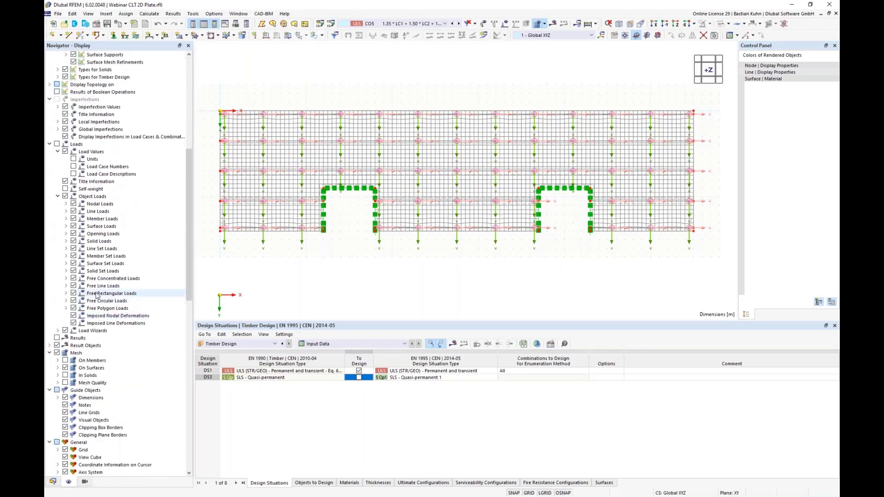
pyautogui.scroll(-2, 96, 302)
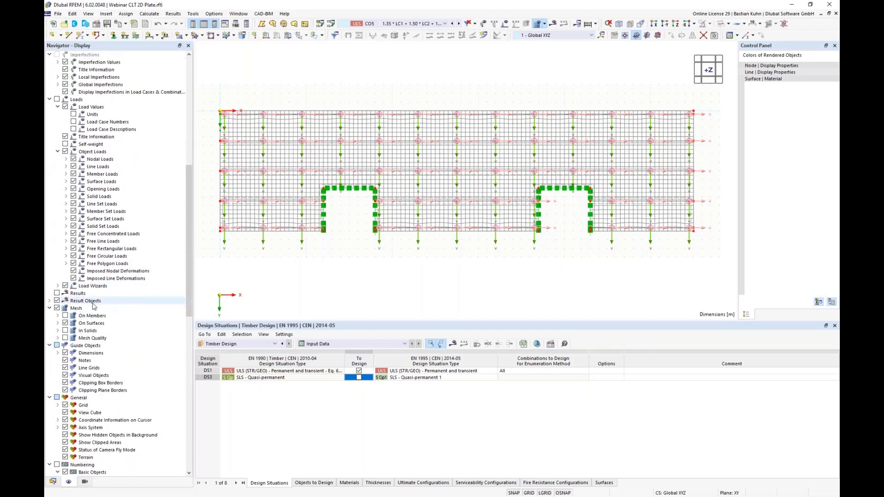
pyautogui.click(49, 300)
pyautogui.click(57, 308)
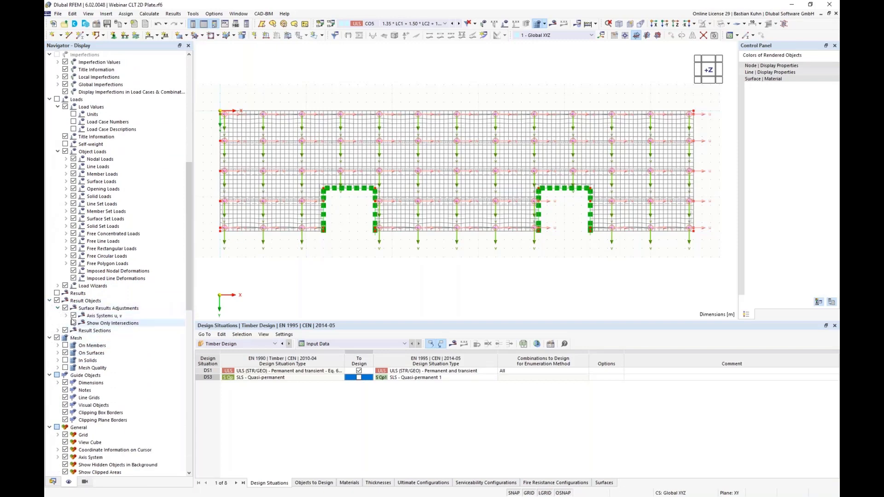
pyautogui.click(73, 315)
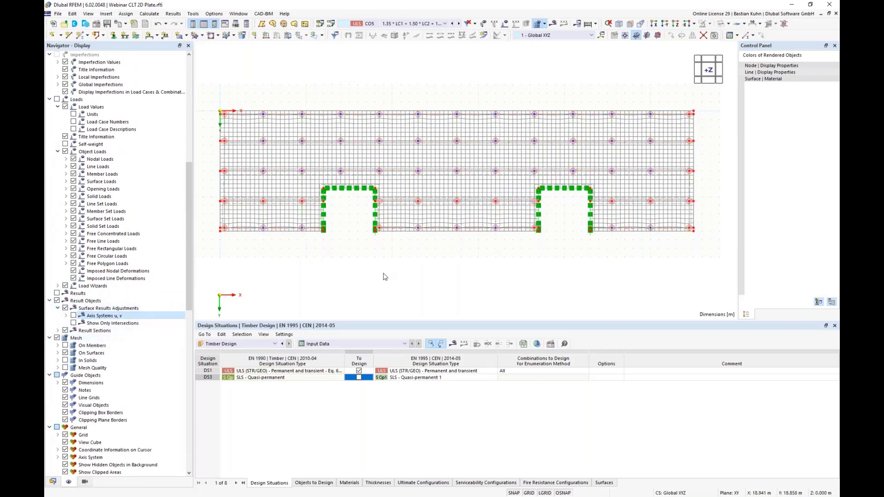
# Include the SLS quasi-permanent design situation DS3 in the timber design and start the calculation.
pyautogui.scroll(-2, 475, 281)
pyautogui.moveTo(488, 278); pyautogui.dragTo(379, 282, button='middle')
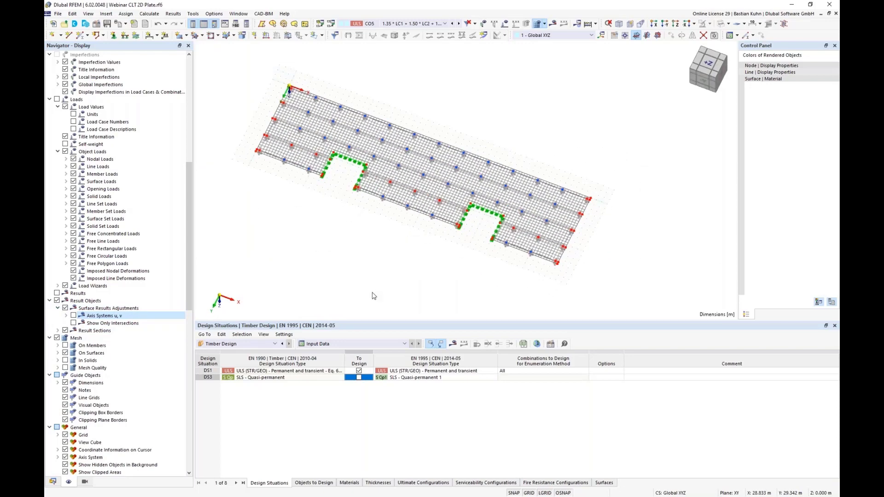
pyautogui.click(359, 378)
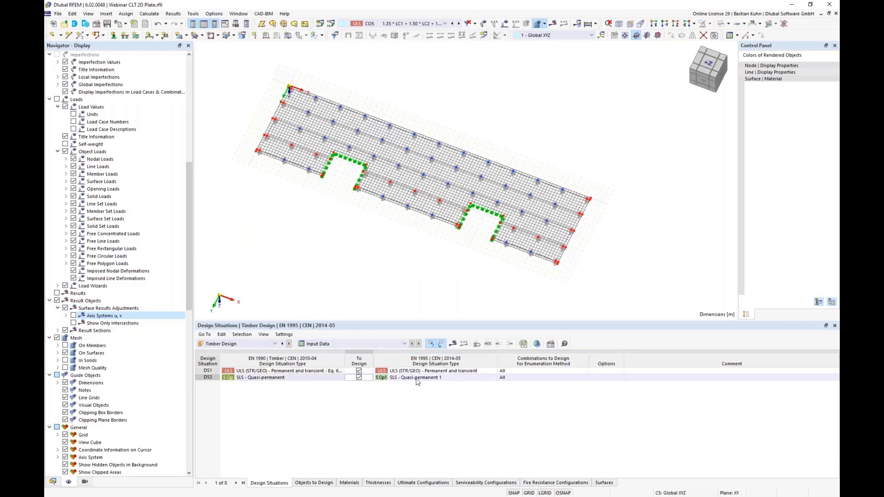
pyautogui.click(453, 344)
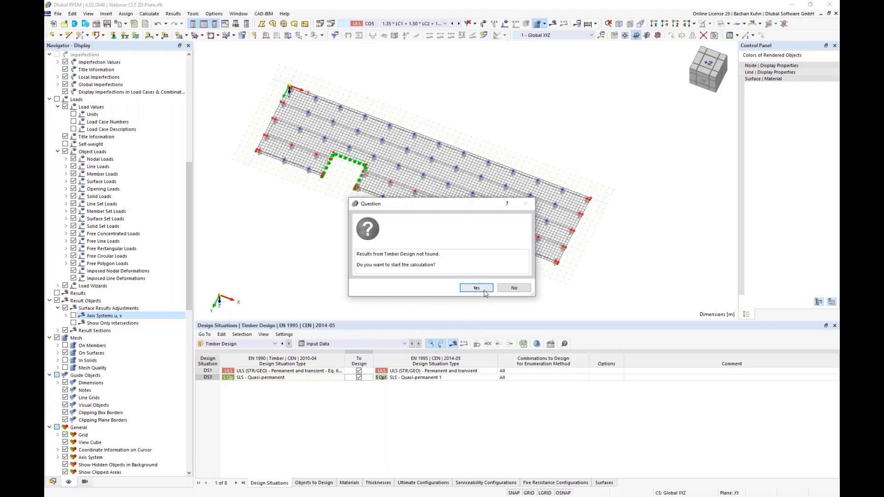
pyautogui.click(476, 288)
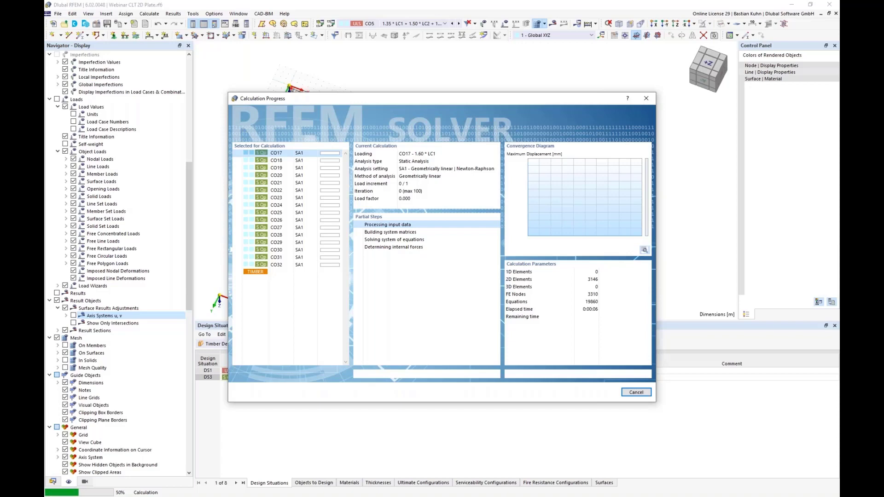
# Switch to the web browser and review the Dlubal FAQ on the stiffness reduction factors k33 and k88.
pyautogui.hotkey('alt', 'Tab')
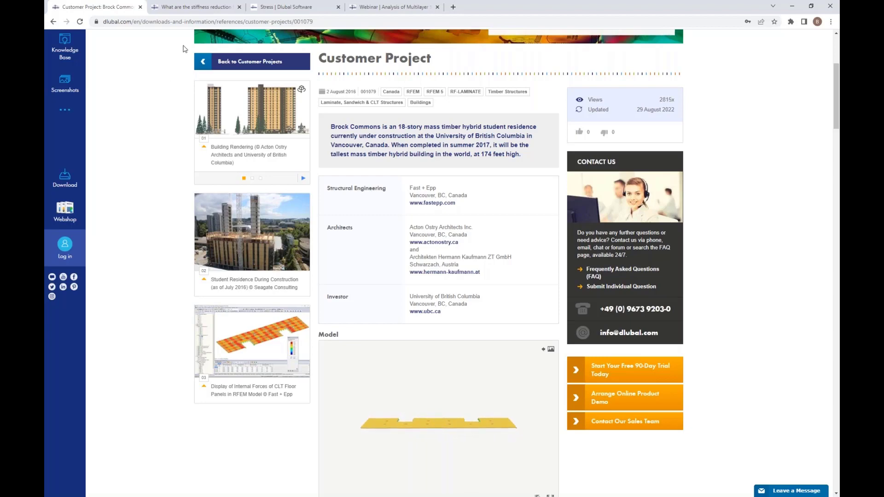
pyautogui.click(202, 7)
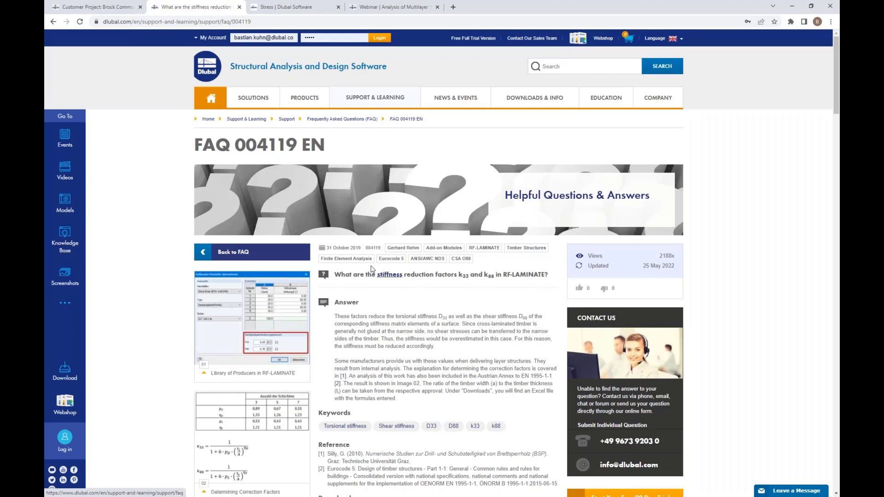
pyautogui.scroll(-2, 184, 258)
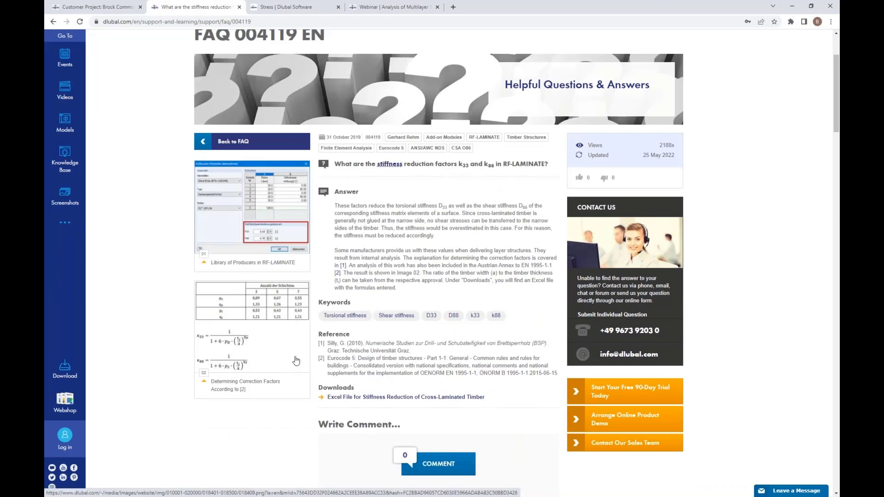
pyautogui.scroll(-1, 322, 120)
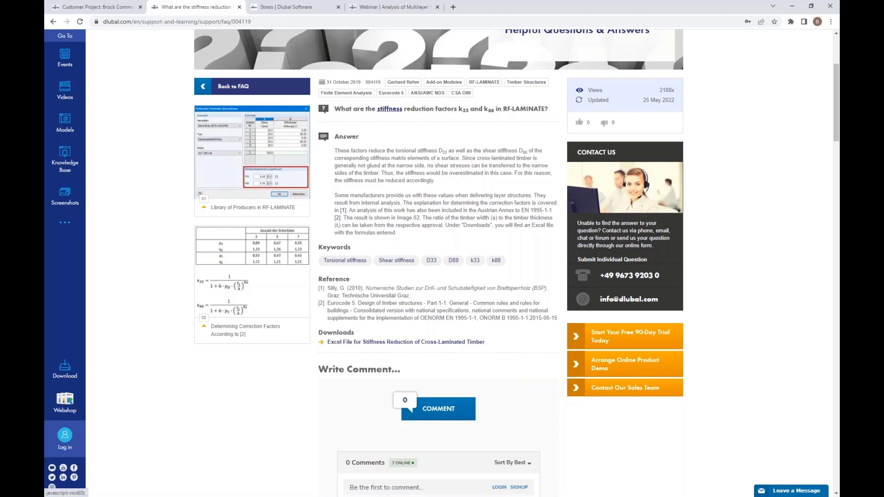
# Review the CLT strengths and shear failure mechanisms on the Stress page of the multilayer surfaces manual.
pyautogui.click(310, 8)
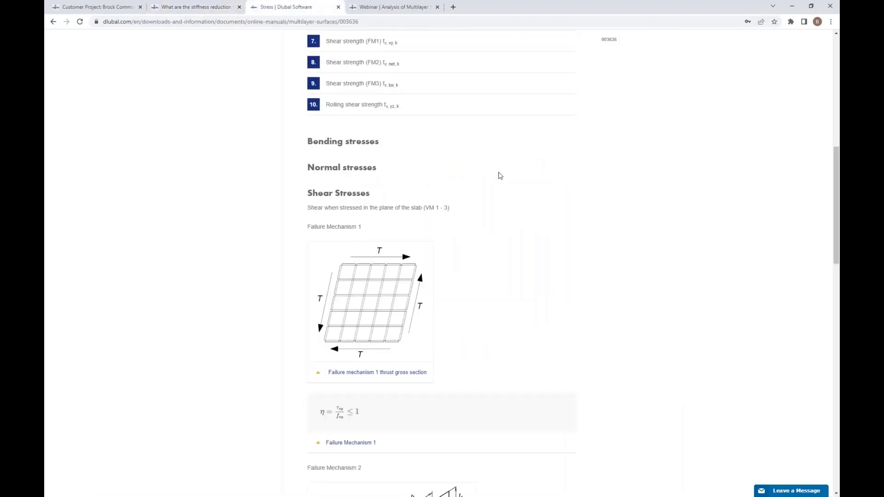
pyautogui.scroll(3, 497, 223)
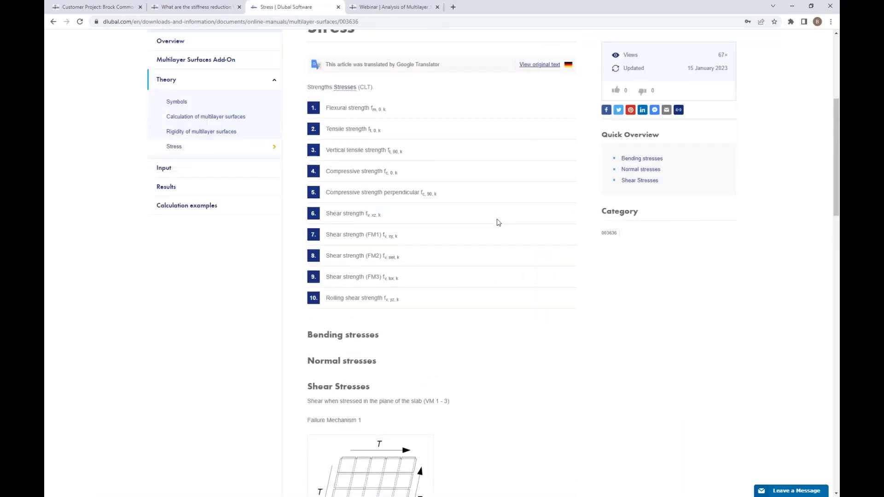
pyautogui.scroll(-3, 497, 222)
pyautogui.scroll(7, 497, 222)
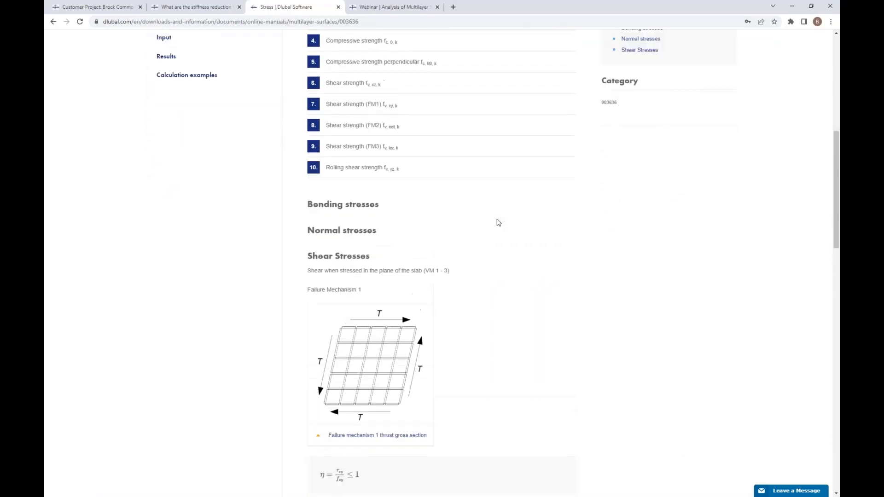
# Open the Input page of the multilayer surfaces manual and examine the CLT options, plug-in configuration and enlarged layer stiffness matrix picture.
pyautogui.scroll(2, 497, 223)
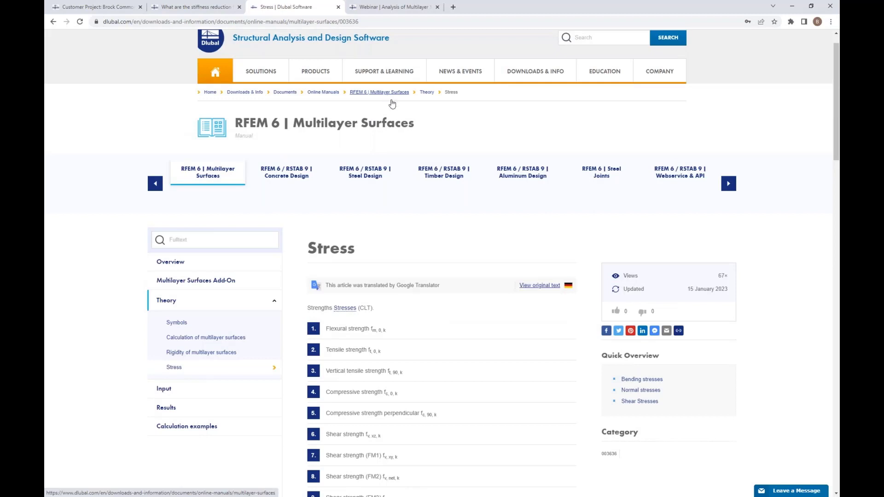
pyautogui.scroll(-4, 414, 170)
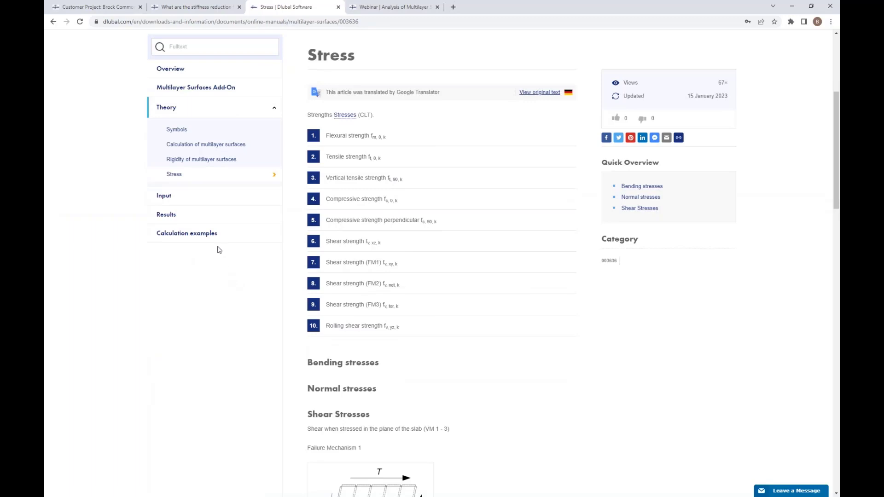
pyautogui.click(167, 199)
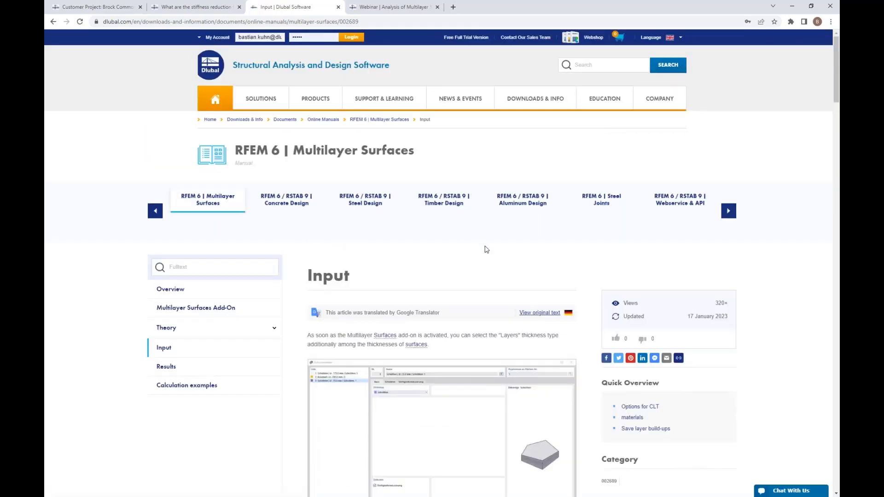
pyautogui.scroll(-1, 487, 250)
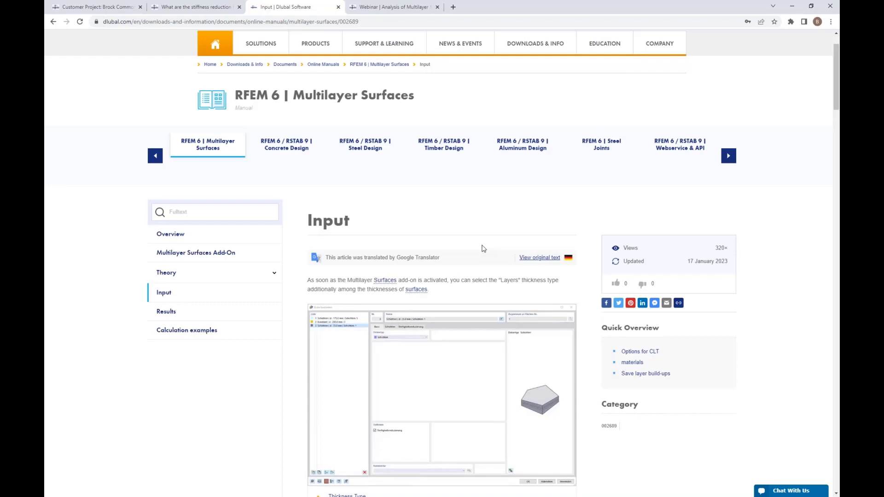
pyautogui.scroll(-7, 486, 249)
pyautogui.scroll(-8, 483, 249)
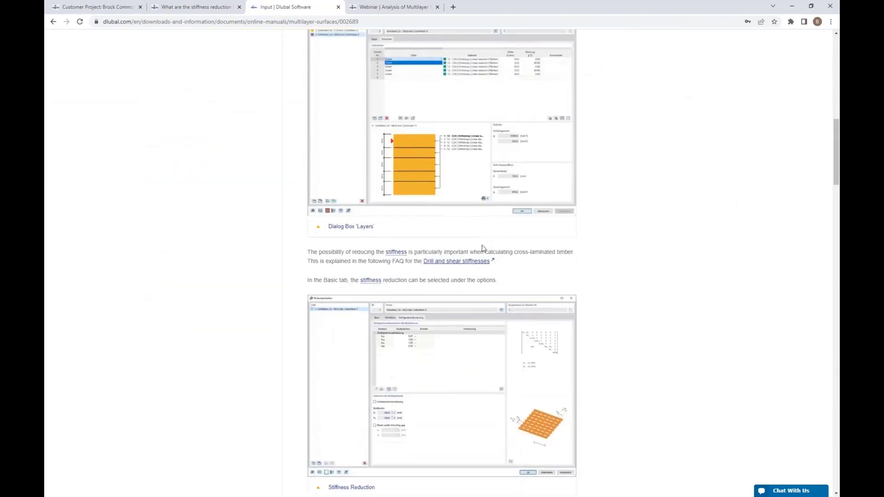
pyautogui.scroll(-4, 428, 335)
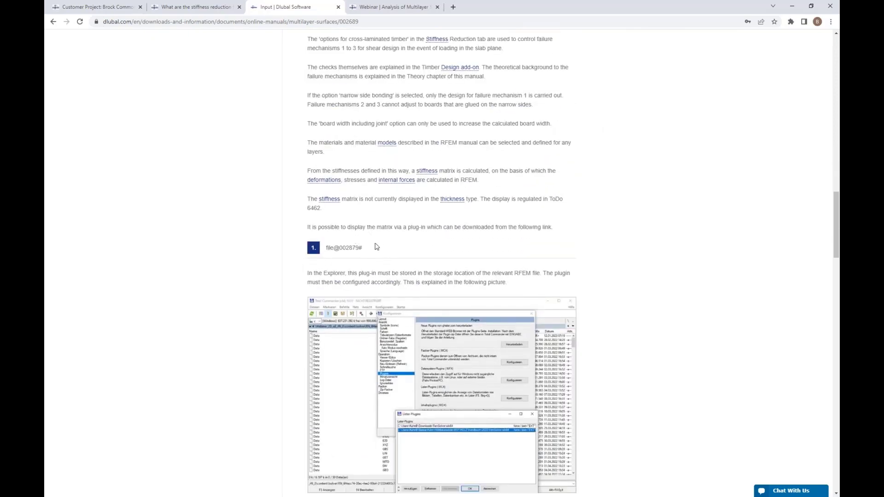
pyautogui.scroll(-2, 360, 276)
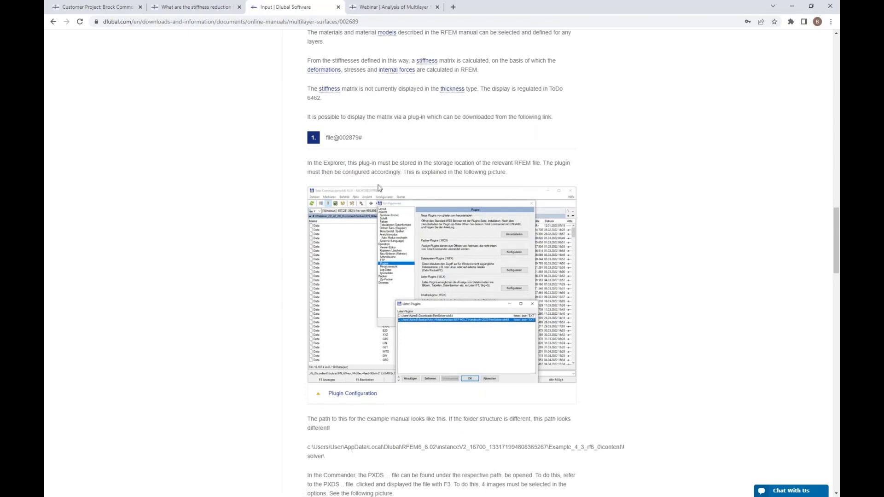
pyautogui.scroll(-6, 396, 210)
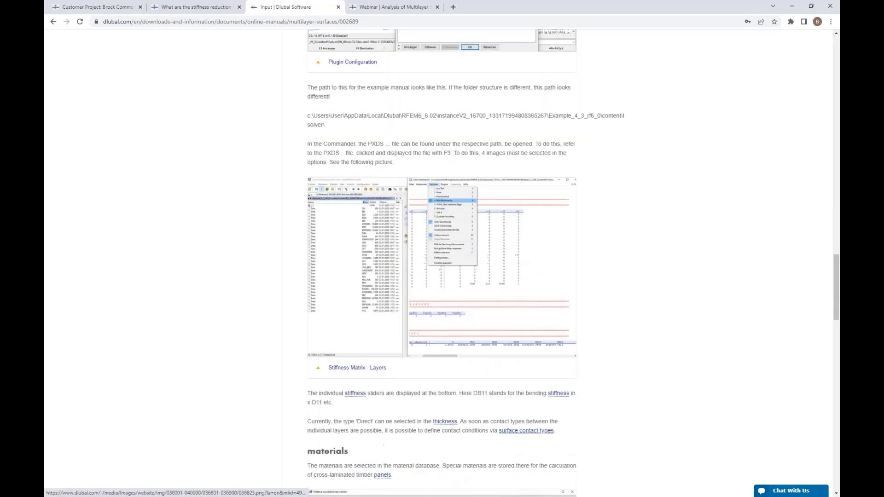
pyautogui.scroll(-3, 489, 173)
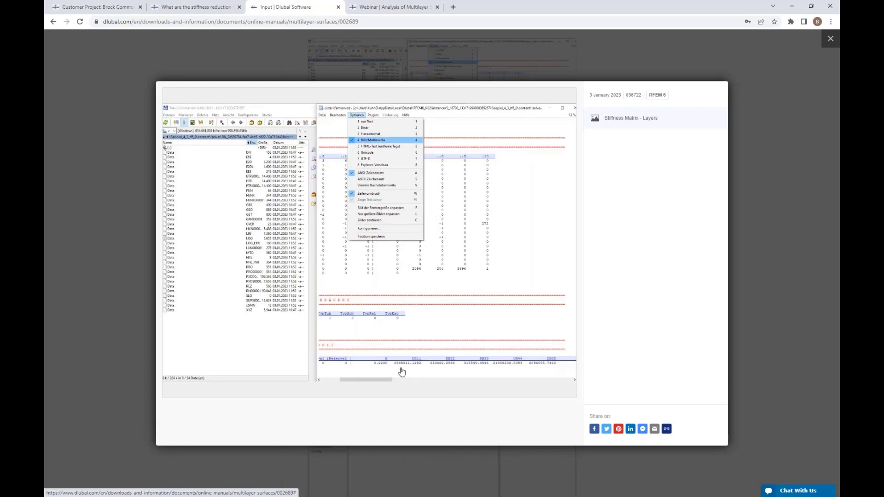
pyautogui.click(831, 40)
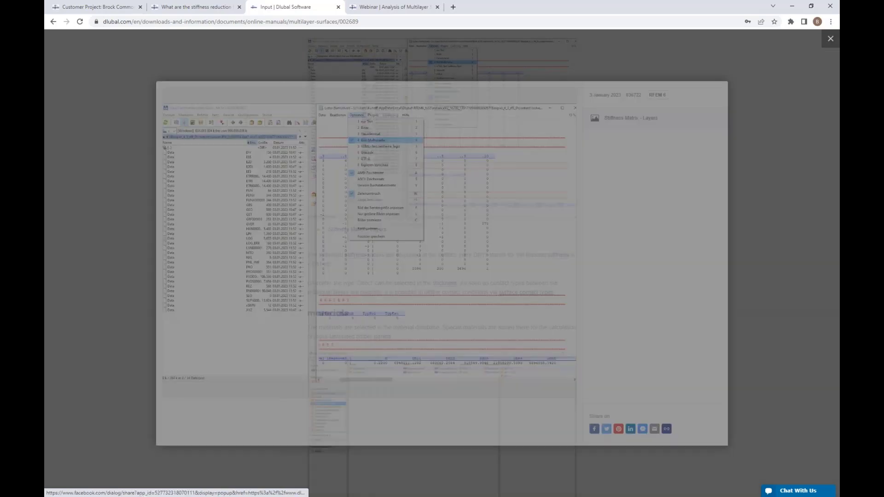
# Return to the Stress page in the Theory chapter of the multilayer surfaces manual.
pyautogui.scroll(8, 728, 157)
pyautogui.scroll(20, 728, 157)
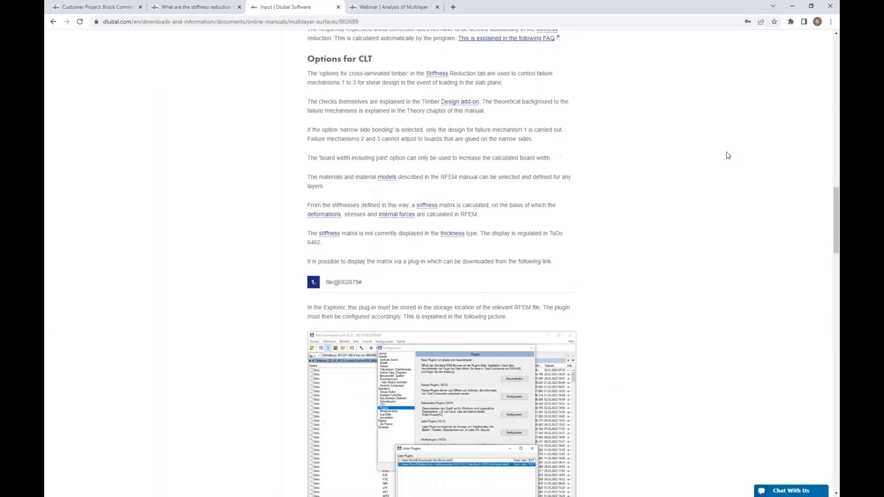
pyautogui.scroll(6, 728, 155)
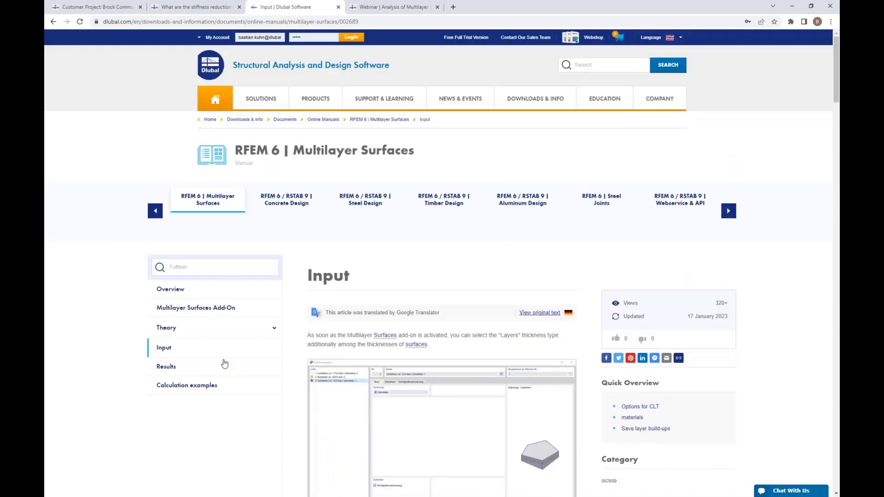
pyautogui.click(217, 330)
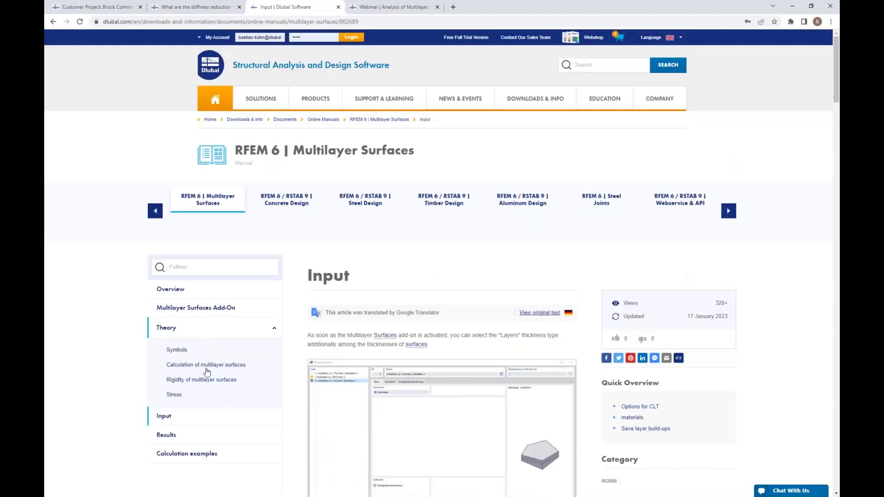
pyautogui.click(174, 395)
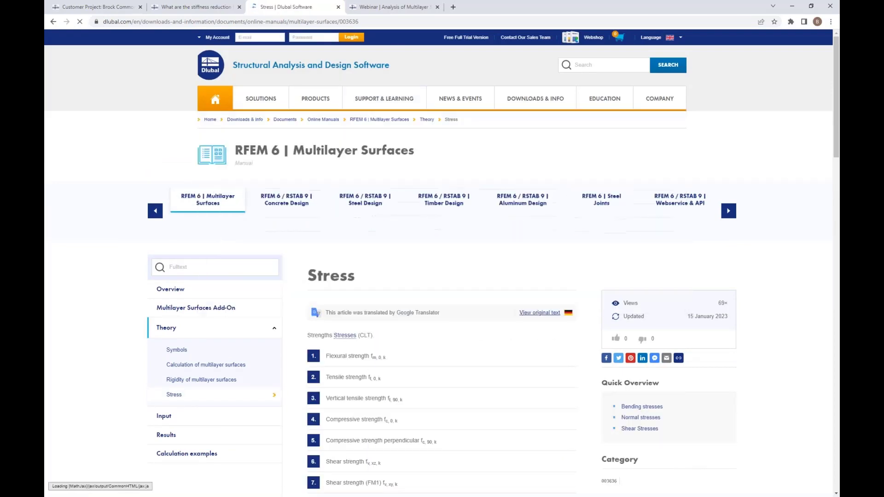
# Show the multilayer surfaces webinar page and open Dlubal's Online Training overview in place of the stiffness reduction FAQ.
pyautogui.click(409, 8)
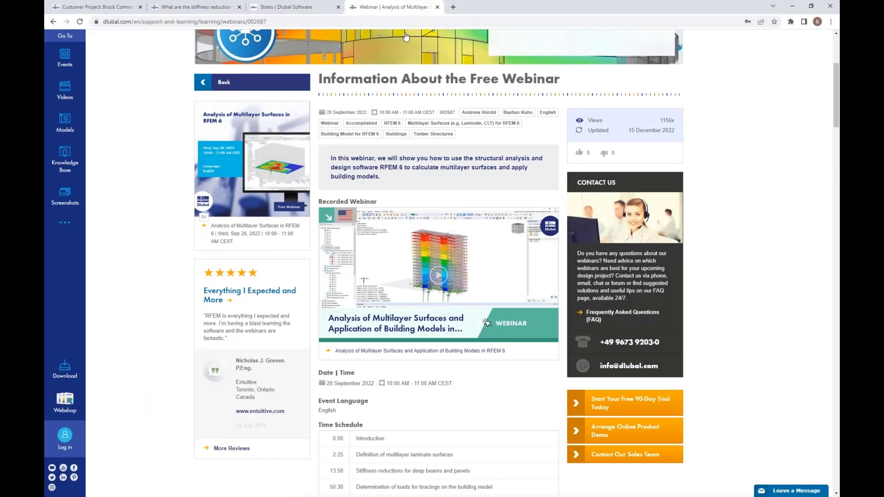
pyautogui.click(205, 7)
pyautogui.scroll(4, 466, 110)
pyautogui.moveTo(467, 102)
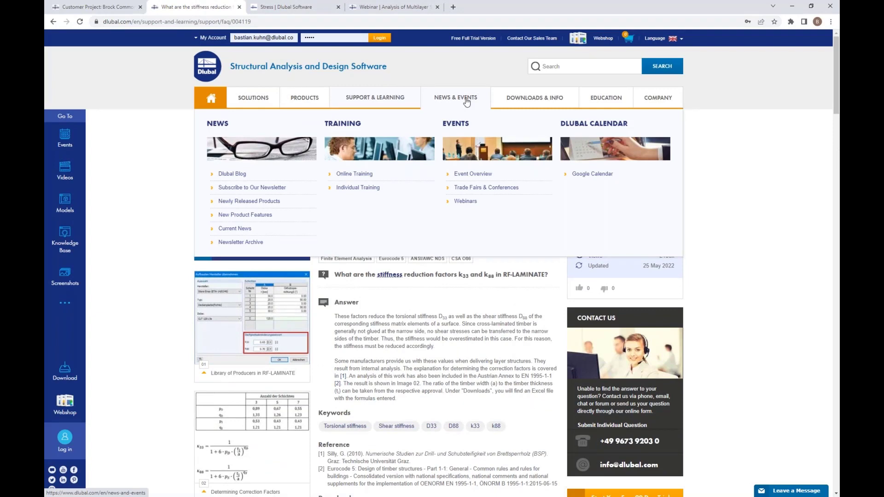
pyautogui.click(354, 174)
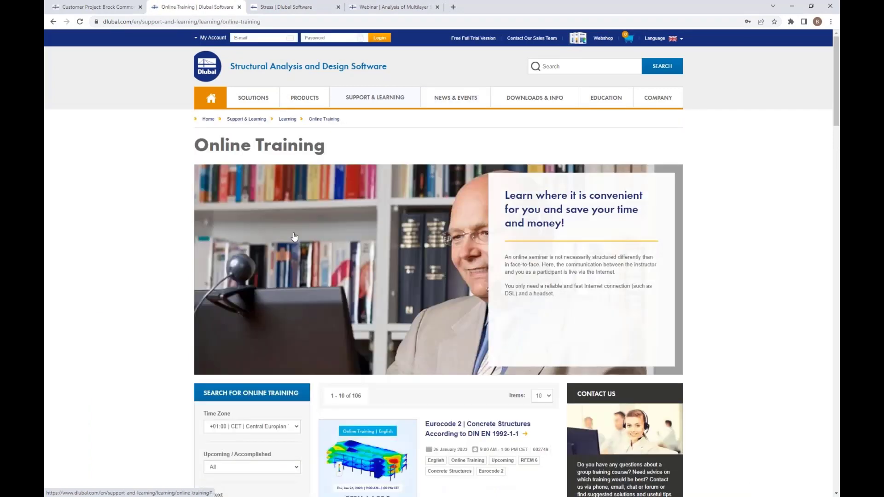
# Search the English online trainings for the training type Eurocode 5 and look through the timber courses.
pyautogui.scroll(-1, 294, 237)
pyautogui.scroll(-5, 294, 236)
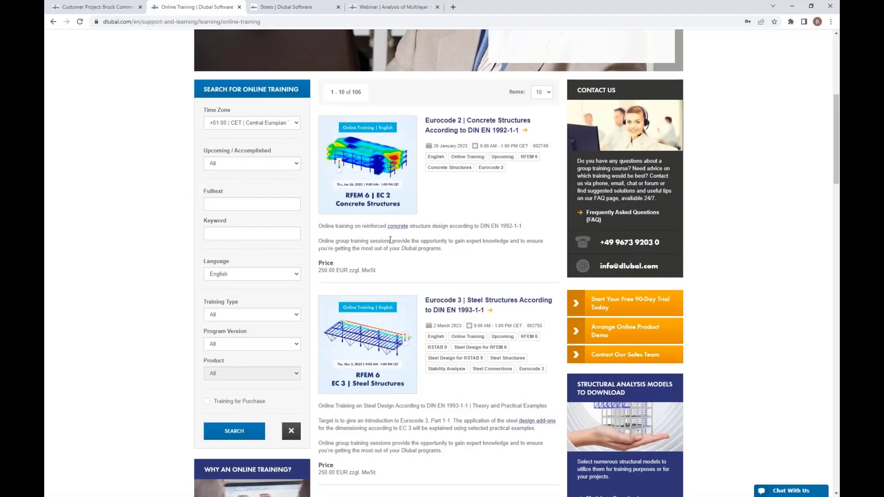
pyautogui.scroll(-2, 390, 240)
pyautogui.click(276, 233)
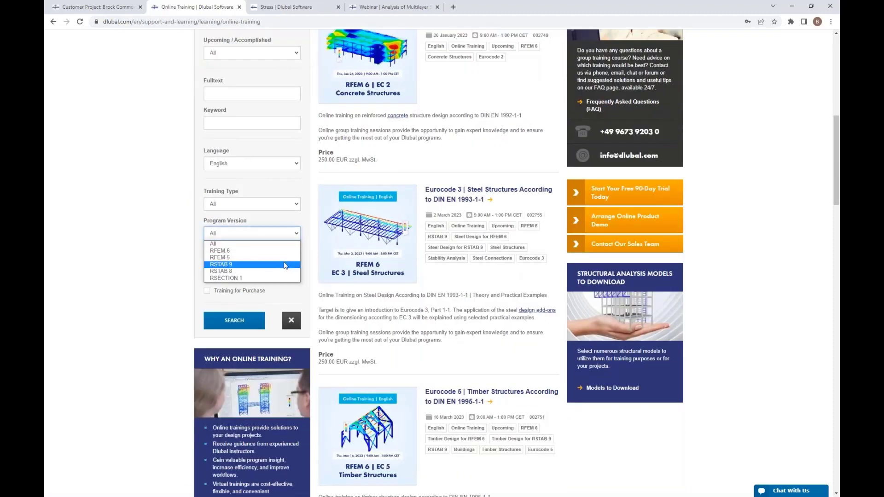
pyautogui.click(279, 204)
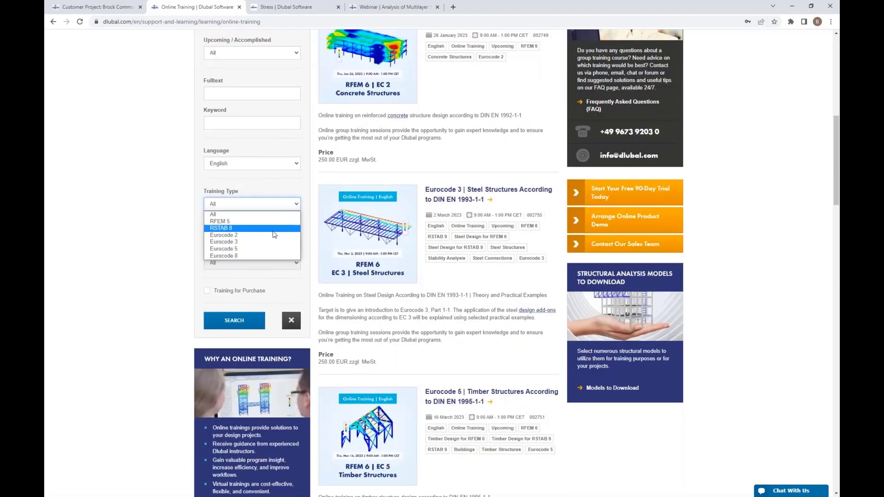
pyautogui.click(273, 249)
pyautogui.click(252, 321)
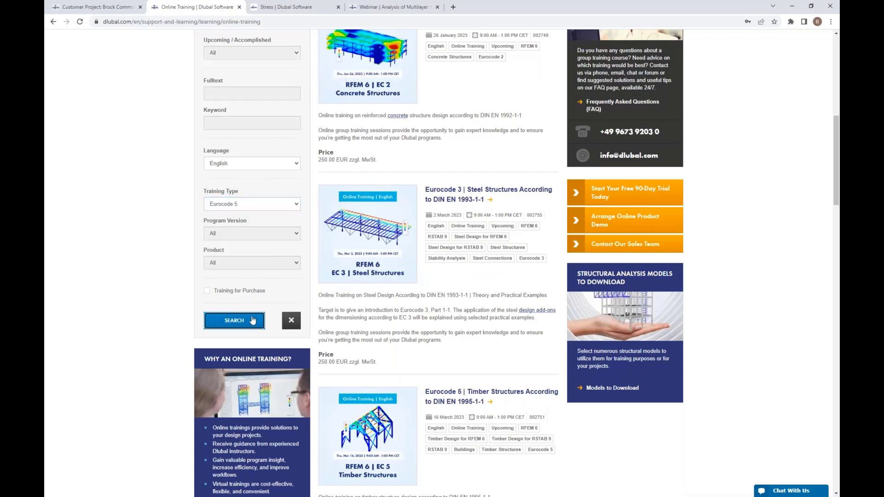
pyautogui.scroll(-4, 384, 298)
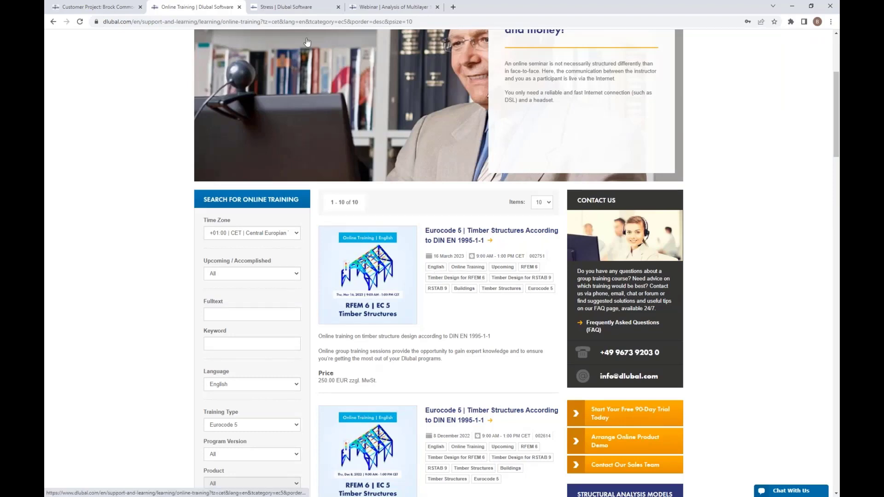
# Review the recorded multilayer surfaces webinar page and the Brock Commons customer project page.
pyautogui.click(374, 8)
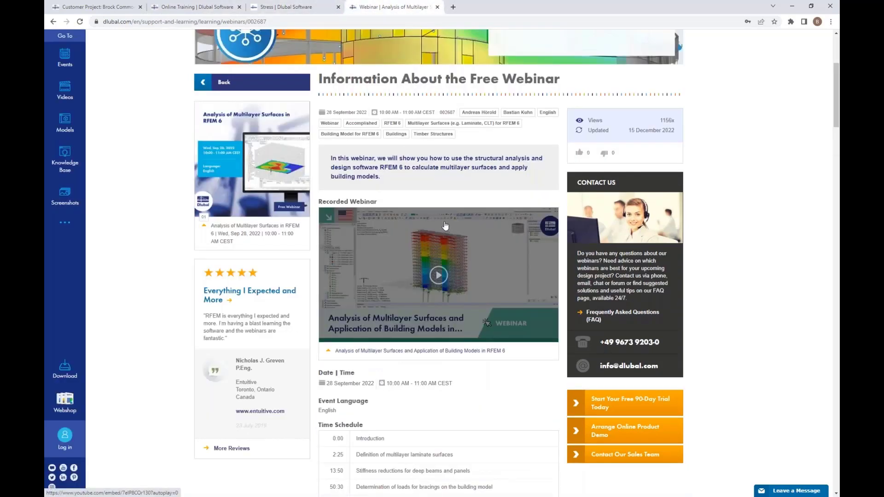
pyautogui.click(115, 7)
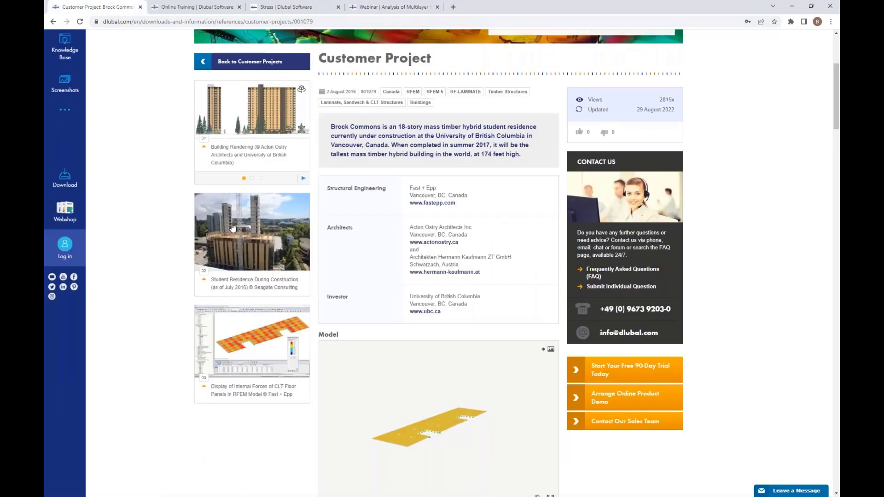
pyautogui.click(375, 8)
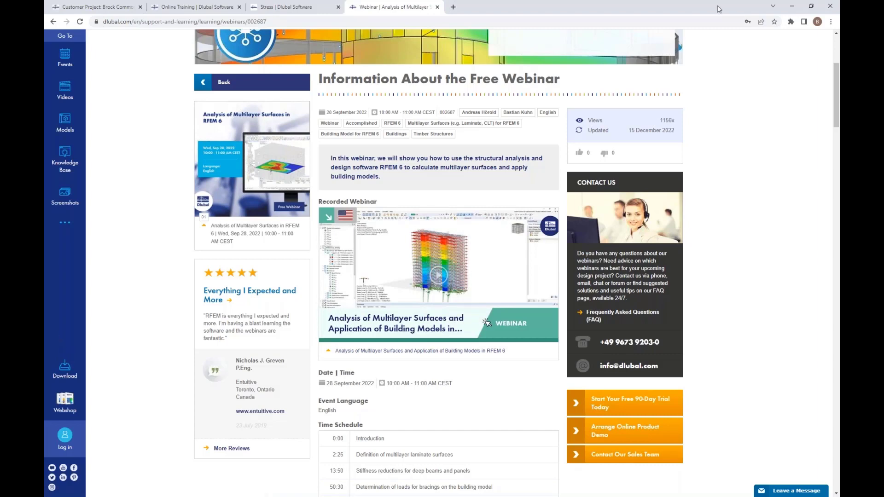
# Switch back to RFEM, activate load case LC2 and display its surface loads on the CLT floor in a tilted view.
pyautogui.click(792, 7)
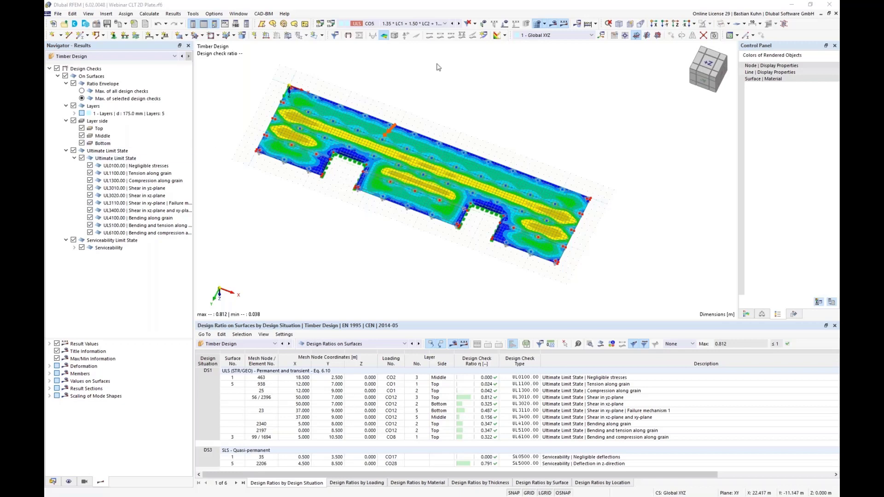
pyautogui.click(439, 24)
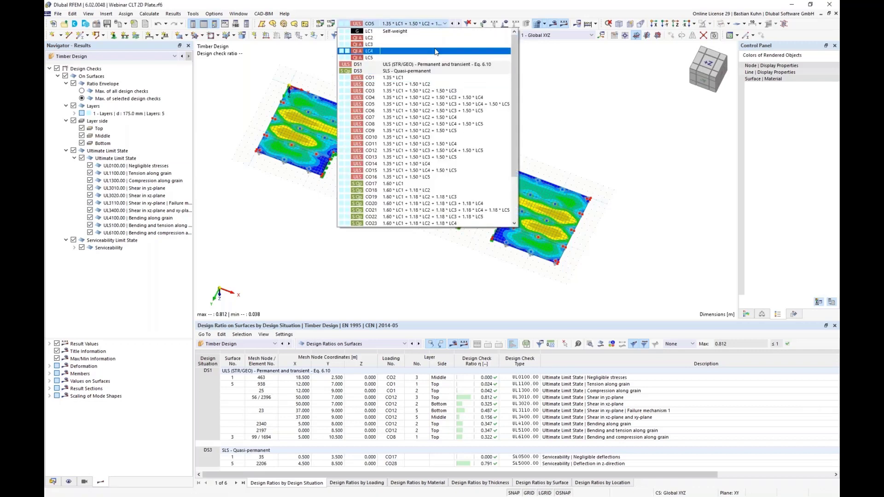
pyautogui.click(428, 104)
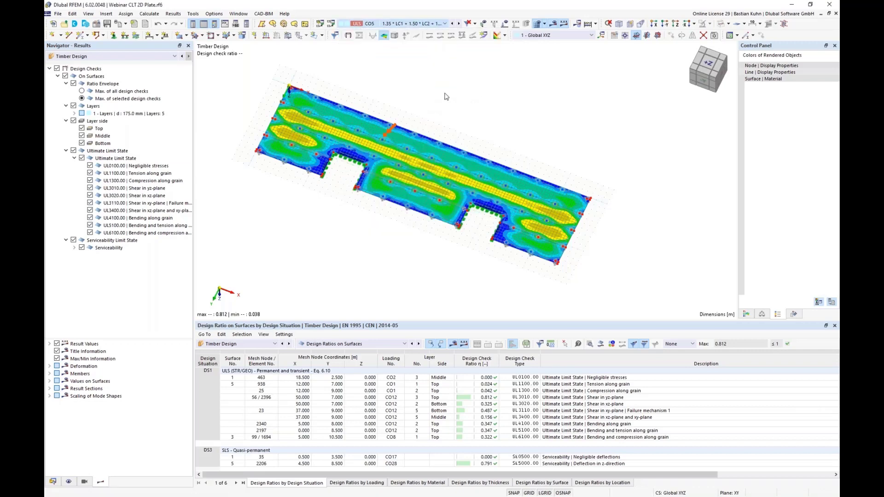
pyautogui.click(507, 22)
pyautogui.moveTo(520, 101); pyautogui.dragTo(535, 85, button='middle')
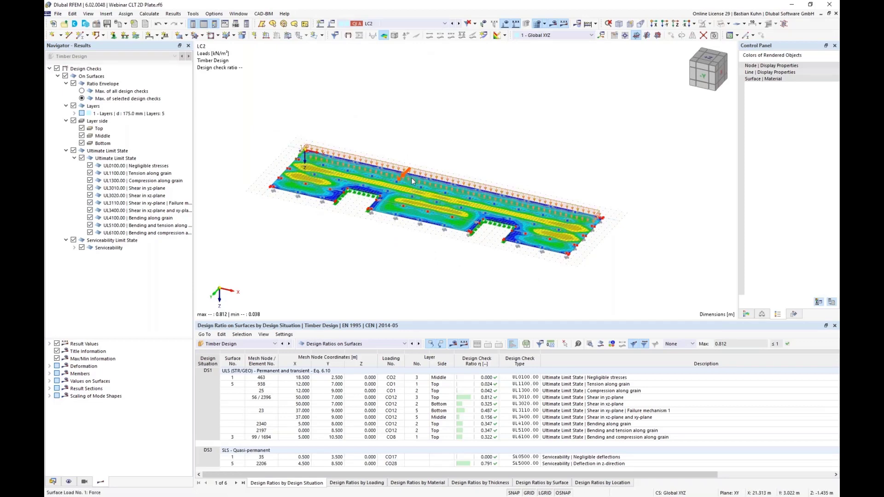
pyautogui.scroll(2, 416, 180)
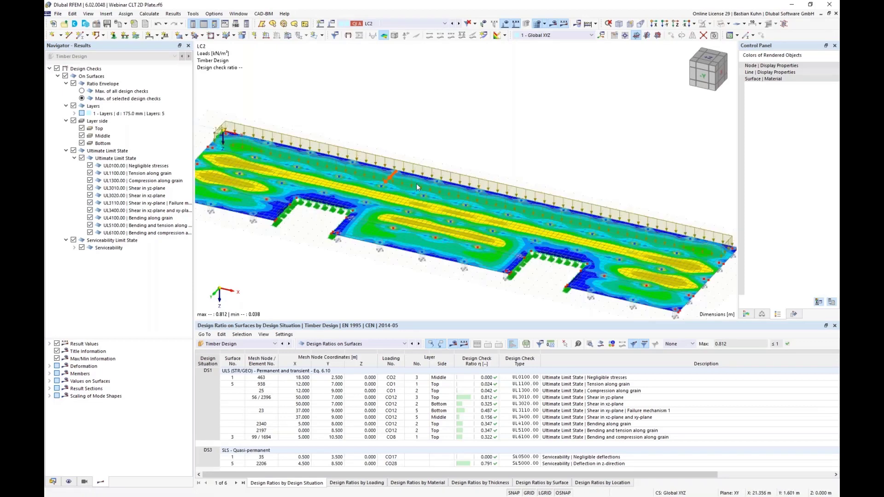
# Step through load cases LC3 and LC4 to compare how their surface loads are arranged on the floor.
pyautogui.click(459, 24)
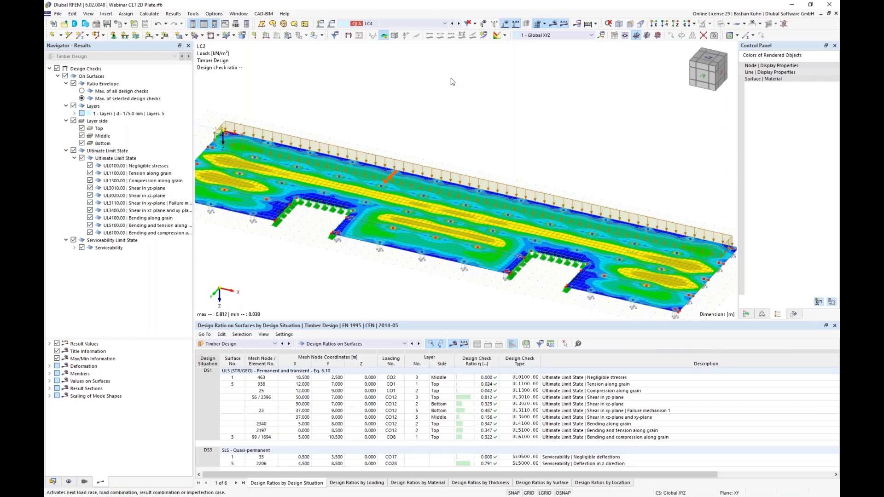
pyautogui.scroll(-1, 454, 81)
pyautogui.click(460, 24)
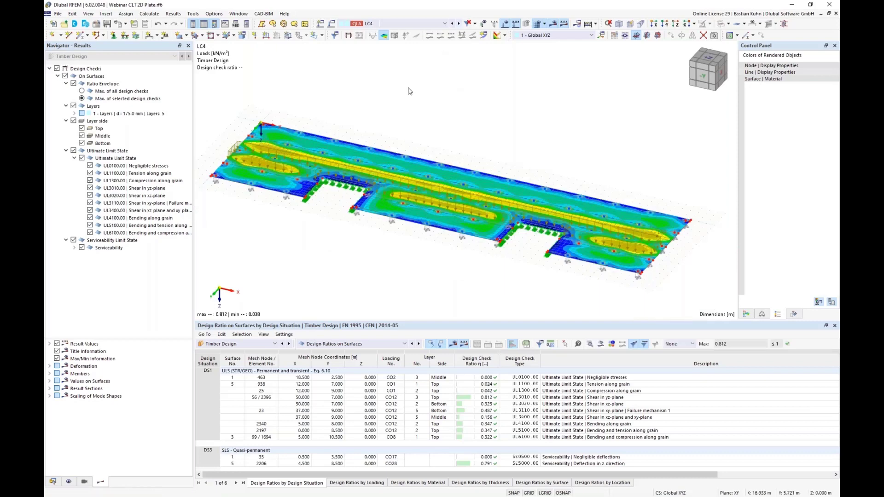
pyautogui.click(453, 24)
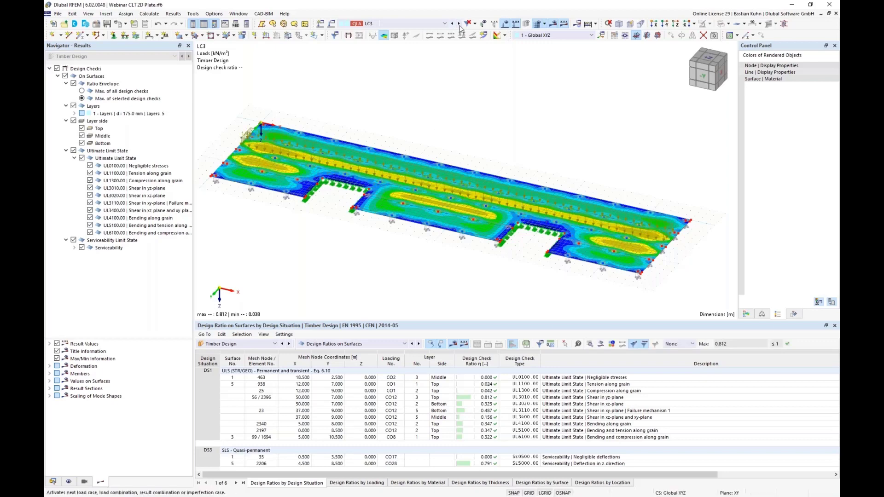
pyautogui.click(459, 26)
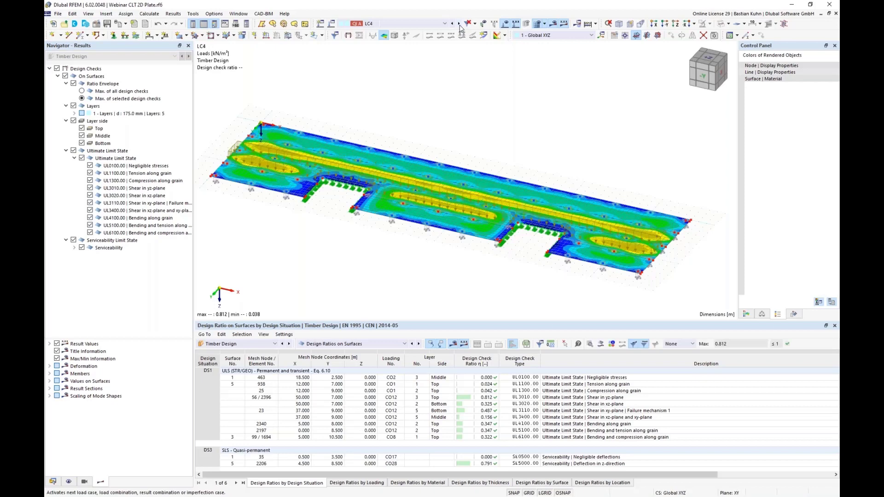
pyautogui.click(459, 27)
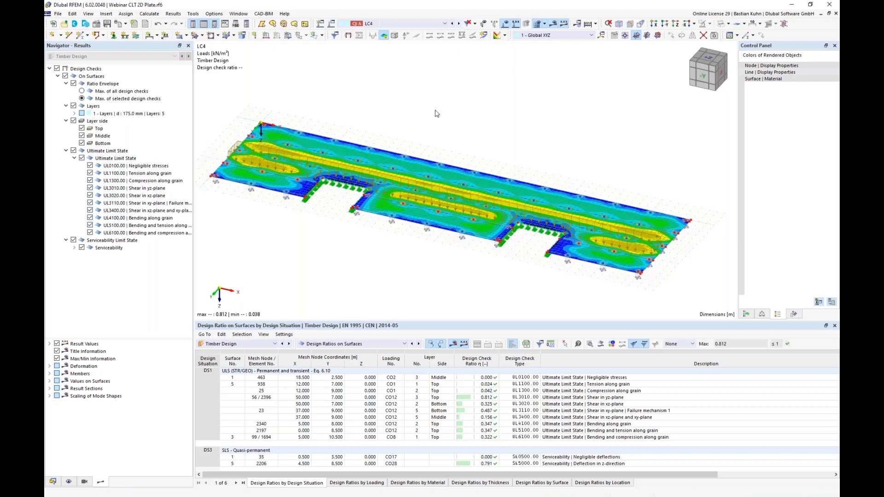
# Activate load case LC5 and examine how its surface loads are arranged along the CLT floor.
pyautogui.moveTo(392, 254)
pyautogui.keyDown('ctrl'); pyautogui.mouseDown(button='middle')
pyautogui.moveTo(376, 221)
pyautogui.moveTo(394, 245)
pyautogui.mouseUp(button='middle'); pyautogui.keyUp('ctrl')
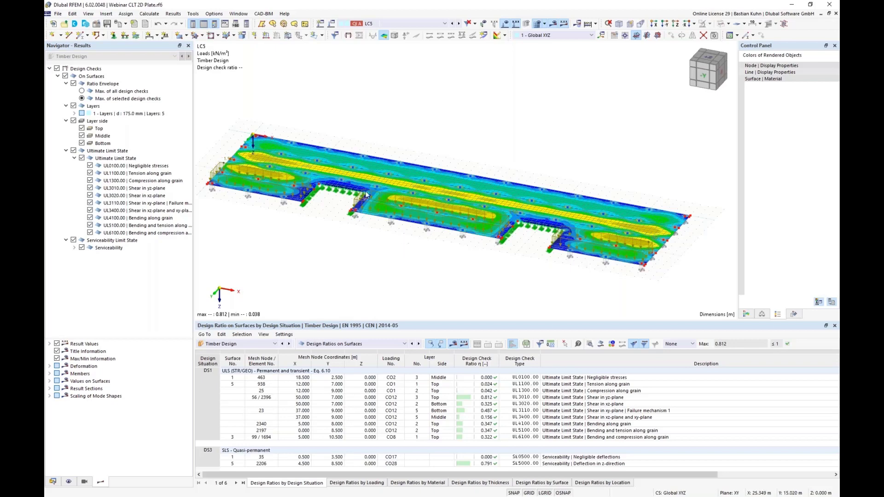
pyautogui.scroll(4, 346, 184)
pyautogui.scroll(-4, 346, 183)
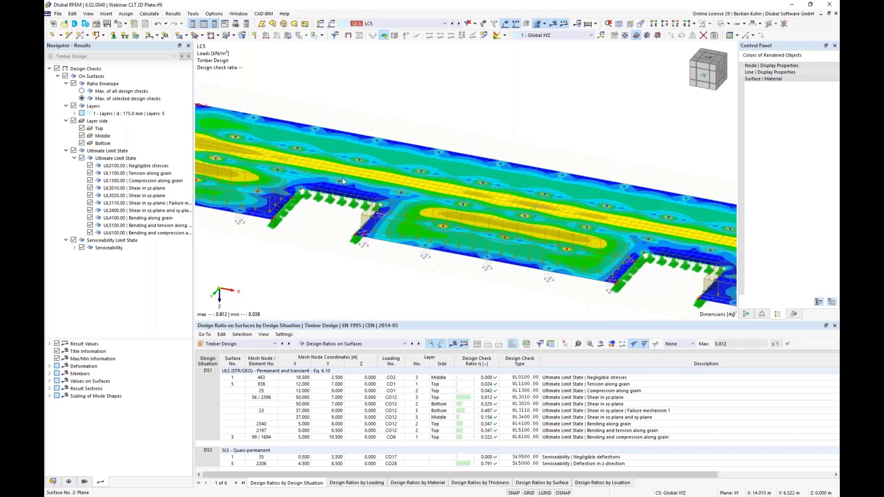
pyautogui.scroll(5, 252, 137)
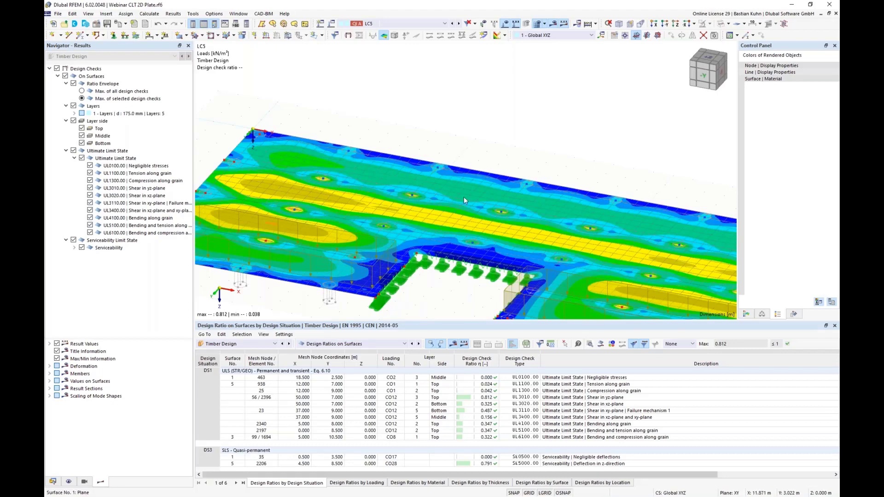
pyautogui.scroll(-2, 463, 197)
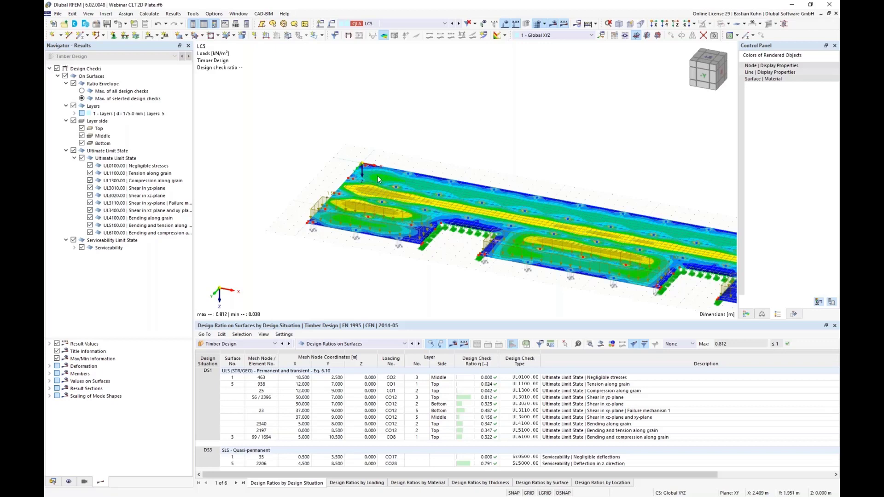
pyautogui.scroll(2, 361, 178)
pyautogui.scroll(1, 362, 178)
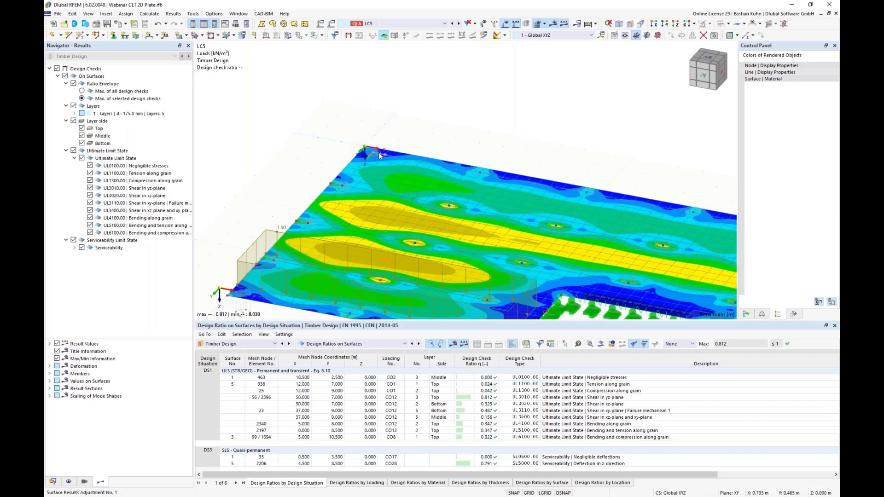
pyautogui.scroll(-1, 377, 154)
pyautogui.scroll(-1, 377, 154)
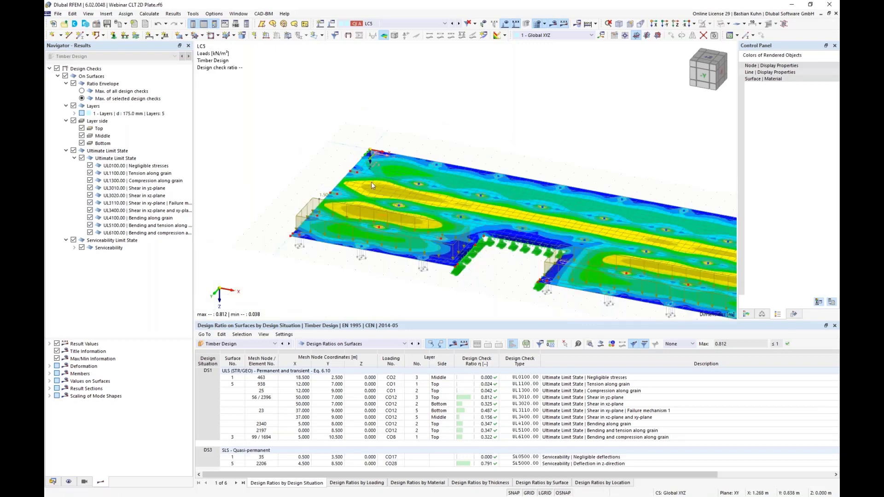
pyautogui.scroll(-2, 509, 198)
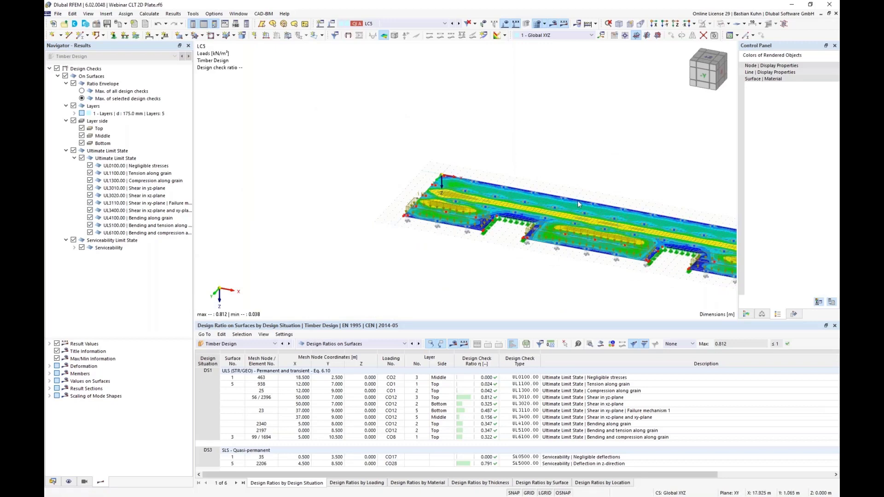
pyautogui.moveTo(663, 275); pyautogui.dragTo(526, 250, button='middle')
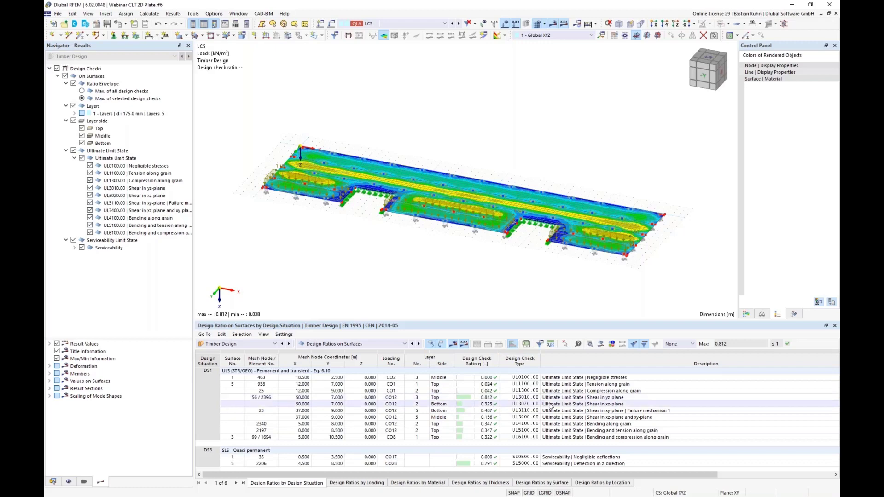
# Select the Shear in yz-plane design check result and inspect its governing location on the floor surface.
pyautogui.click(485, 399)
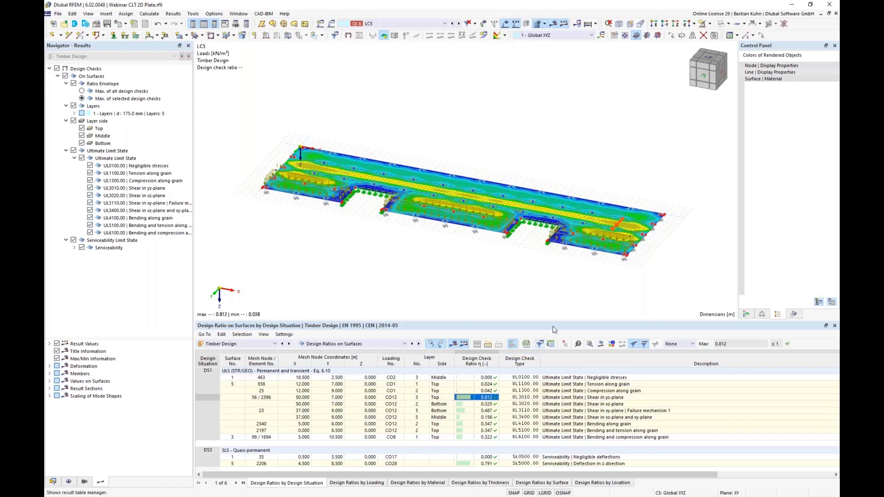
pyautogui.scroll(5, 617, 228)
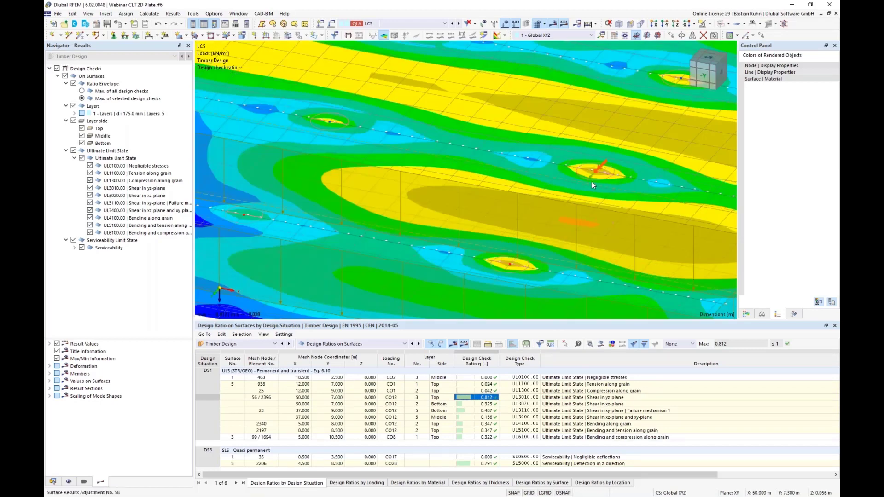
pyautogui.scroll(3, 593, 170)
pyautogui.scroll(2, 592, 170)
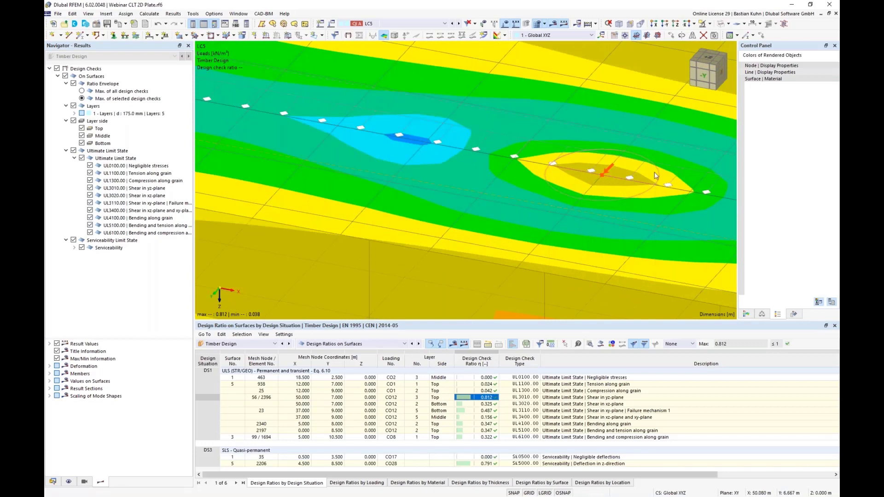
pyautogui.scroll(-2, 636, 182)
pyautogui.scroll(-5, 636, 181)
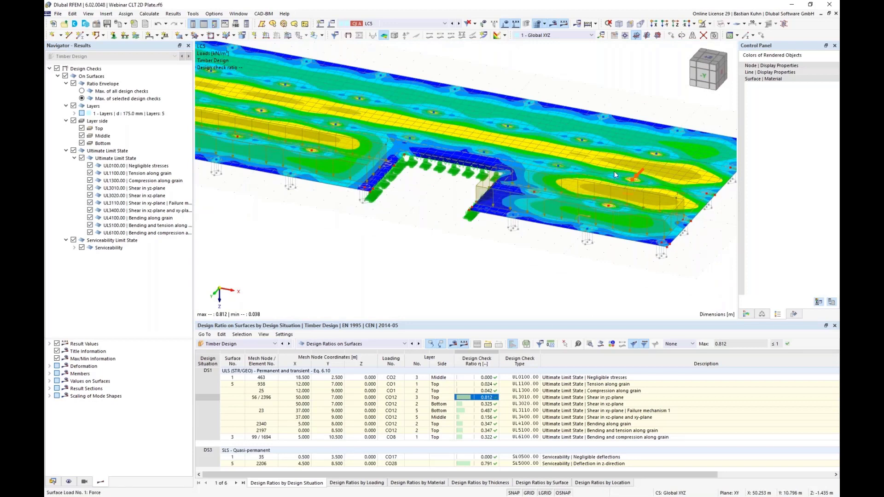
pyautogui.scroll(5, 630, 174)
pyautogui.scroll(2, 631, 174)
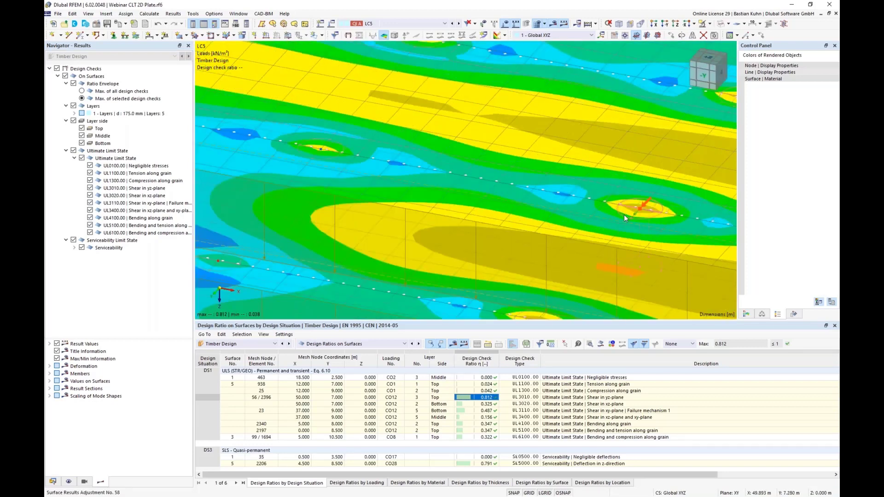
pyautogui.scroll(-4, 624, 217)
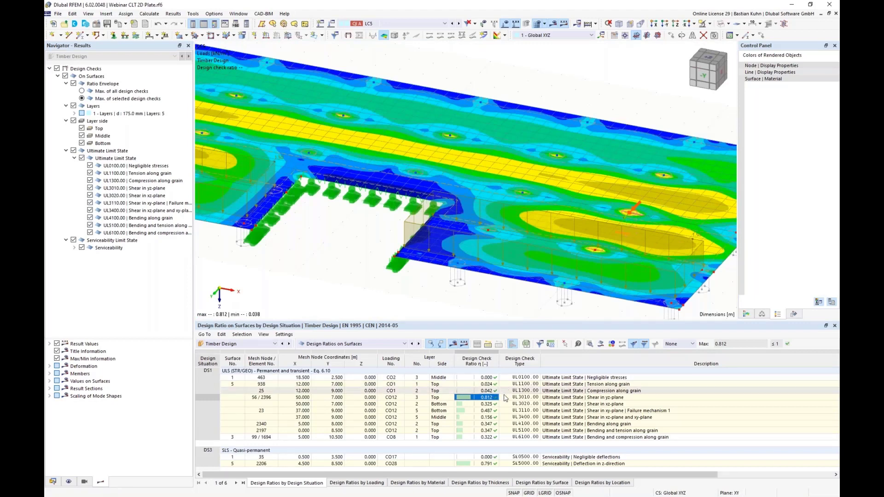
pyautogui.click(594, 398)
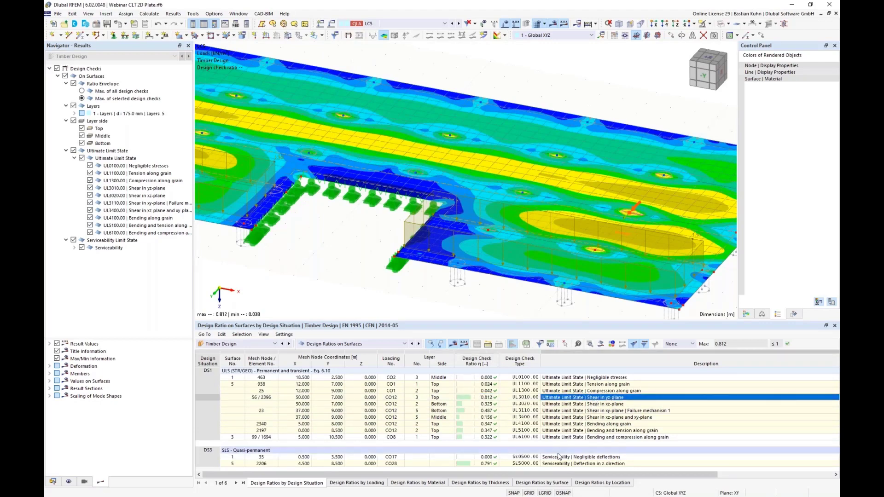
# Open the details of the serviceability check for deflection in z-direction and send them to the printout report.
pyautogui.click(526, 464)
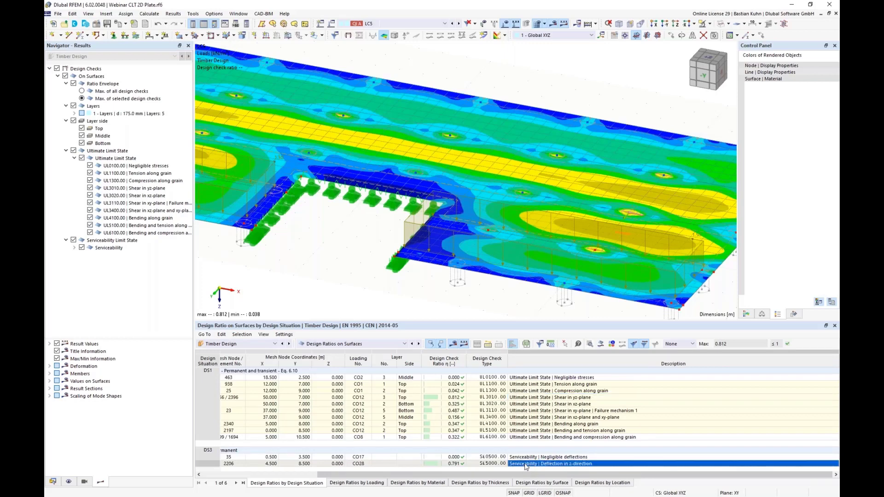
pyautogui.doubleClick(526, 464)
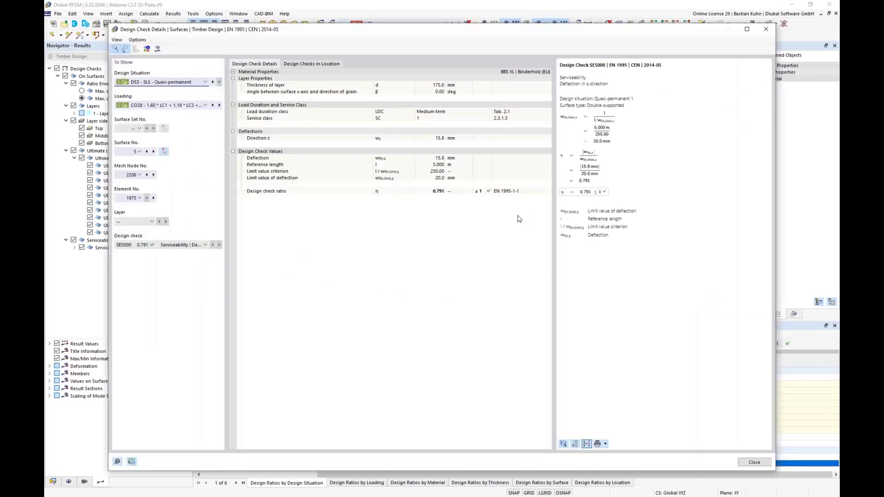
pyautogui.click(605, 444)
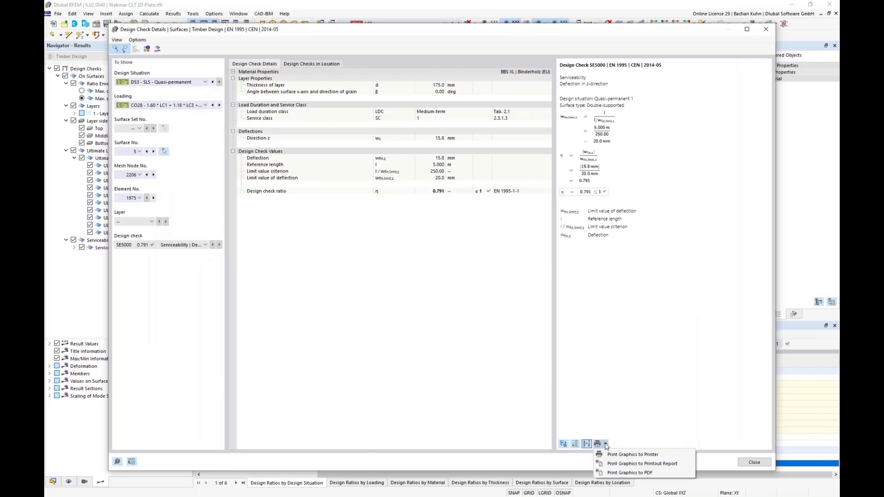
pyautogui.click(612, 464)
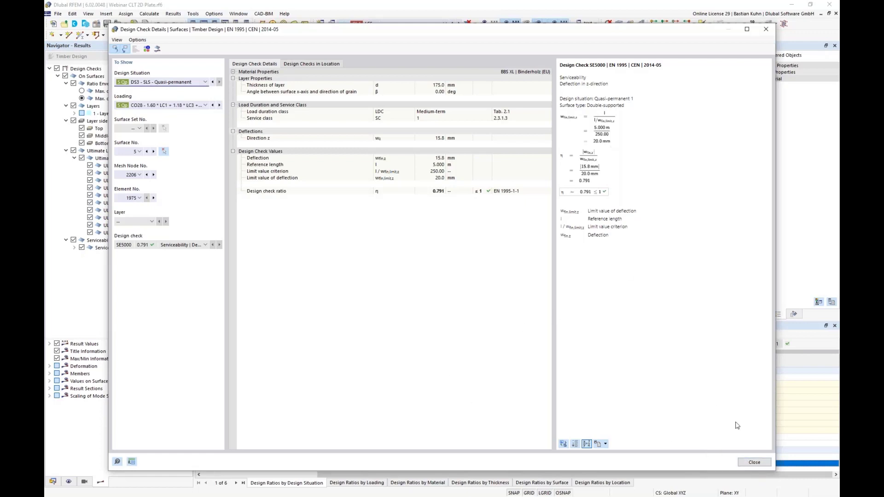
pyautogui.click(750, 465)
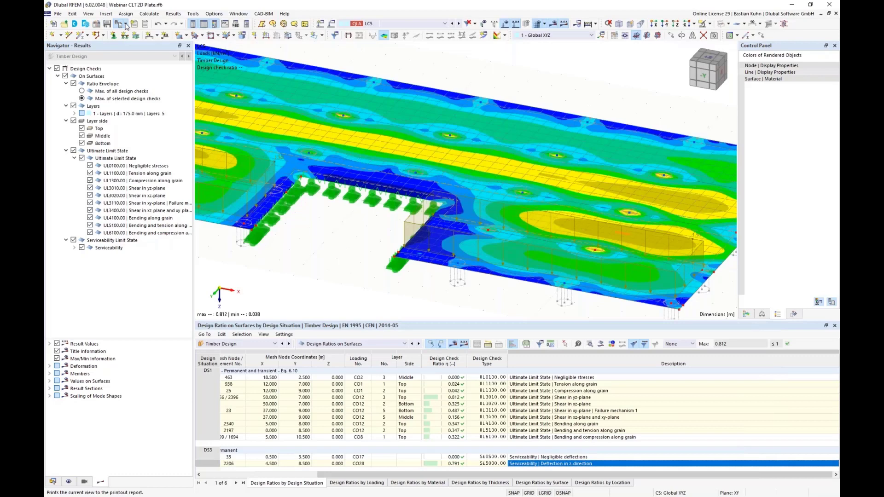
# Set up a multi print to the Timber CLT printout report without model pictures, selecting load cases LC1-5 in the current view.
pyautogui.click(126, 27)
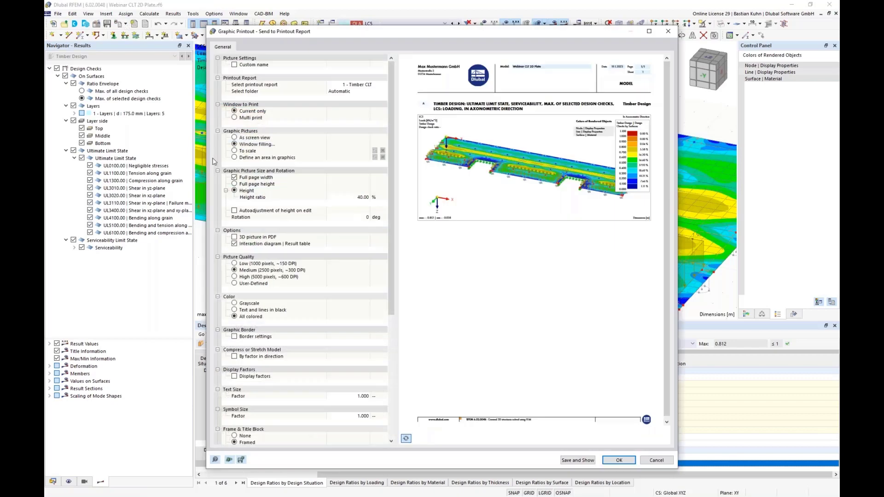
pyautogui.click(235, 120)
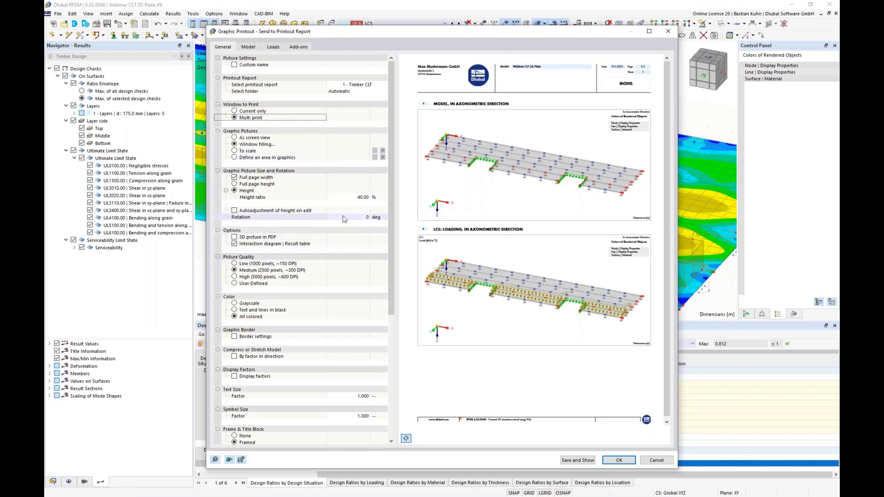
pyautogui.click(251, 47)
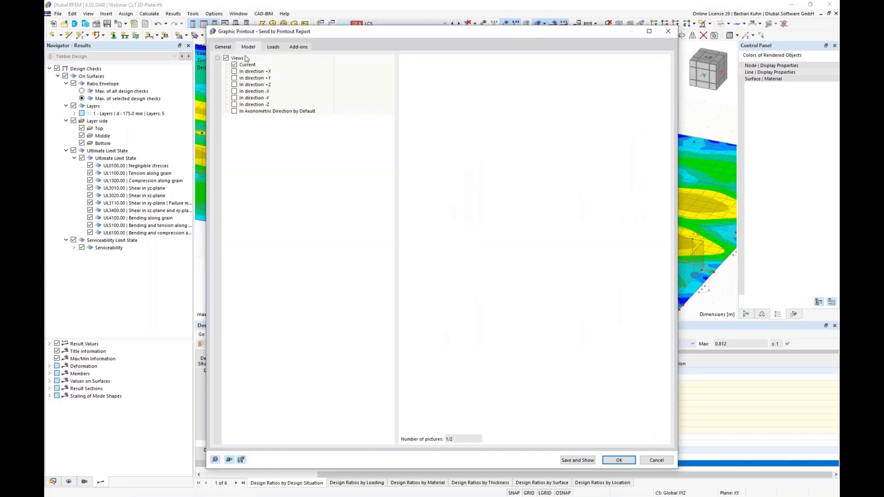
pyautogui.click(273, 47)
pyautogui.click(235, 78)
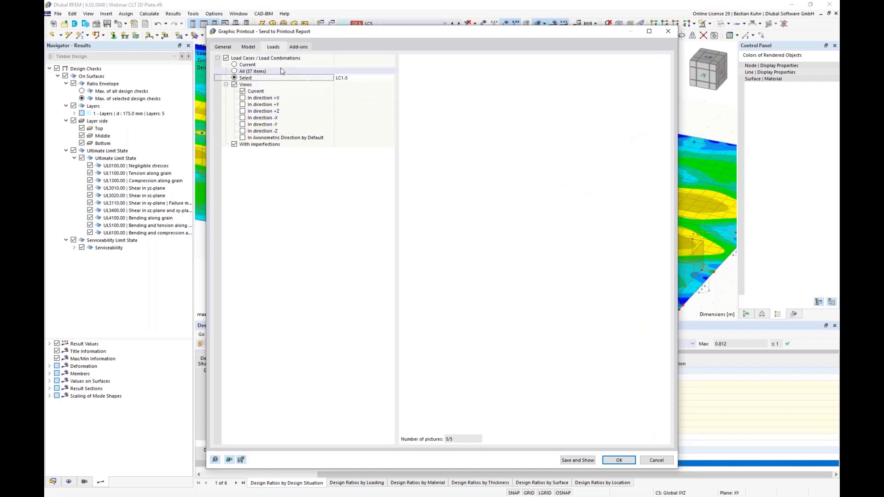
# Exclude the Timber Design pictures from the multi print and send the load graphics to the printout report.
pyautogui.click(298, 48)
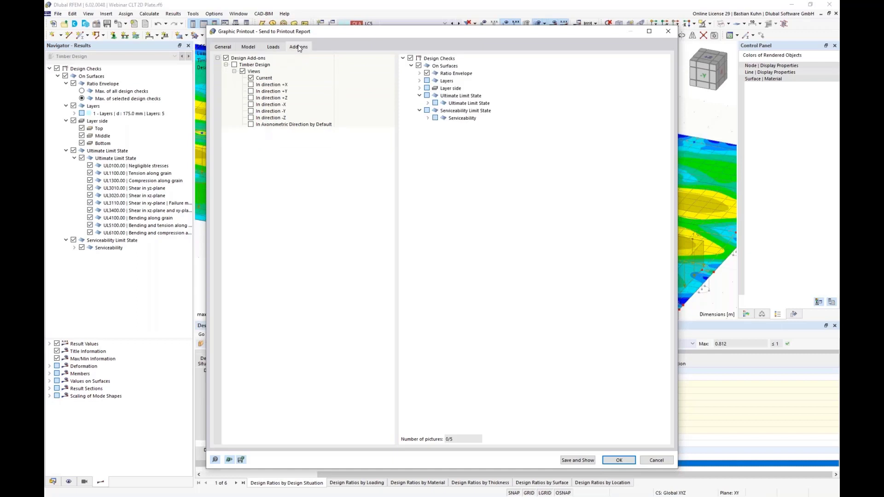
pyautogui.click(235, 65)
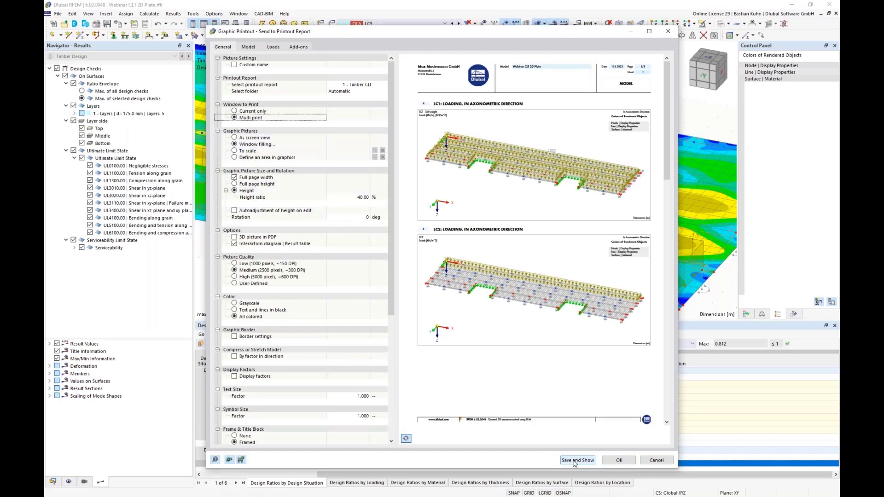
pyautogui.click(618, 461)
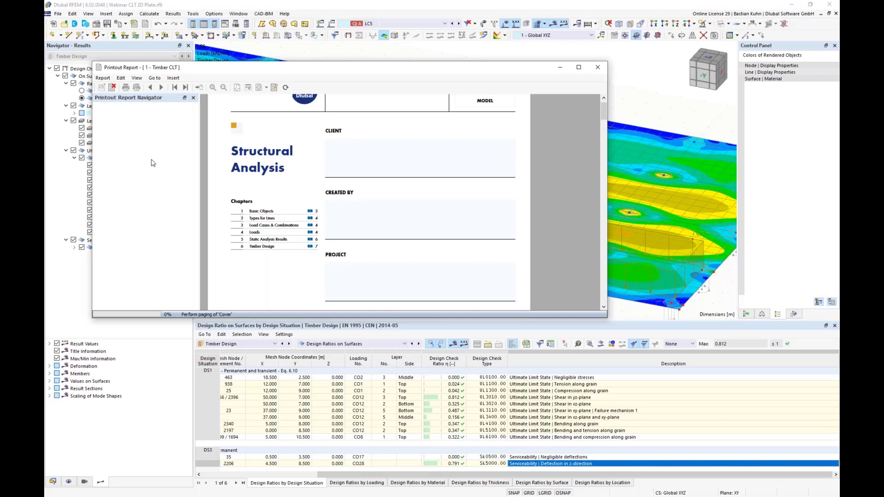
# Enlarge the printout report window and review the chapters on line supports, line hinges and load cases.
pyautogui.moveTo(223, 63); pyautogui.dragTo(223, 1)
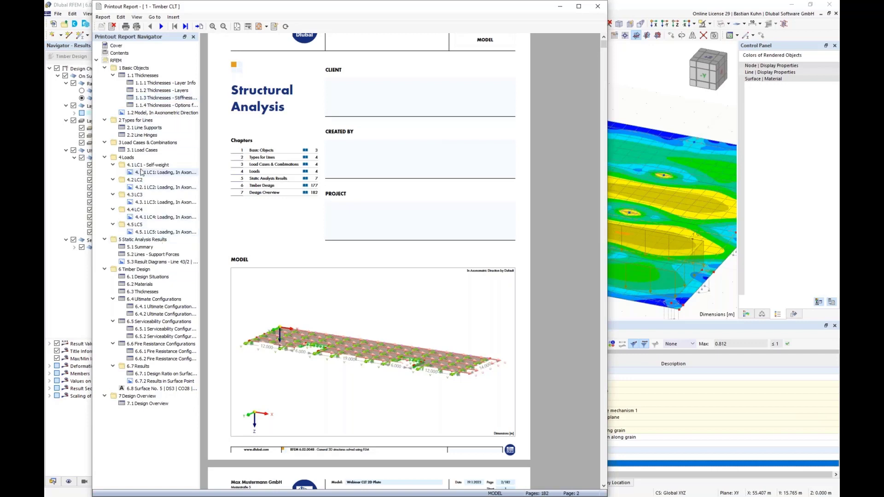
pyautogui.click(141, 129)
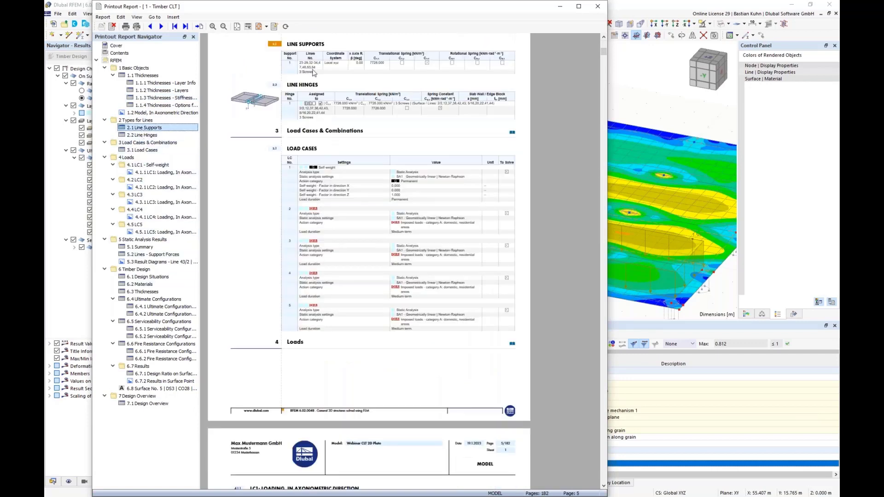
pyautogui.keyDown('ctrl'); pyautogui.scroll(1, 313, 73); pyautogui.keyUp('ctrl')
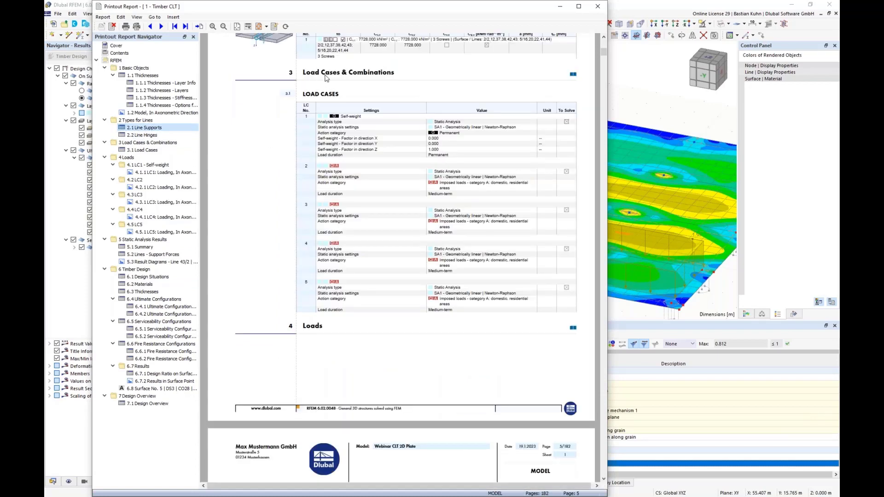
pyautogui.scroll(1, 326, 79)
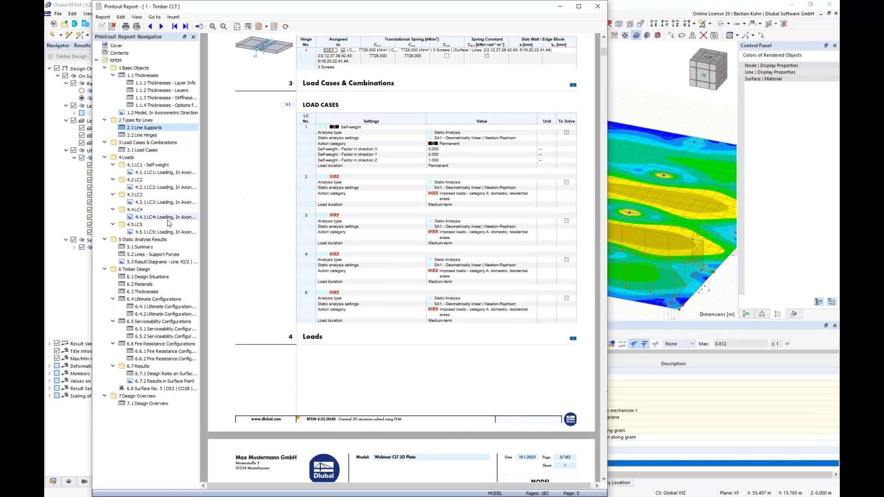
# Review the report's graphics of the model, LC1 loading, Line 43/2 result diagram and results in surface point.
pyautogui.click(143, 115)
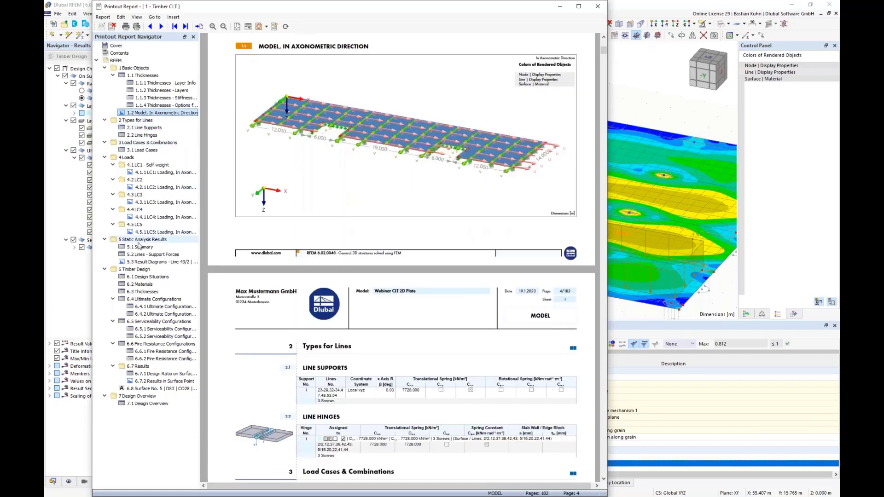
pyautogui.click(152, 173)
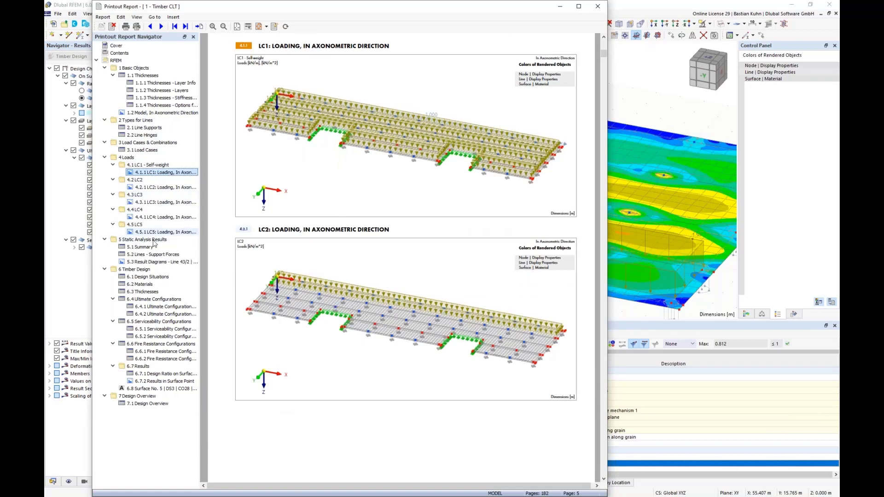
pyautogui.click(165, 262)
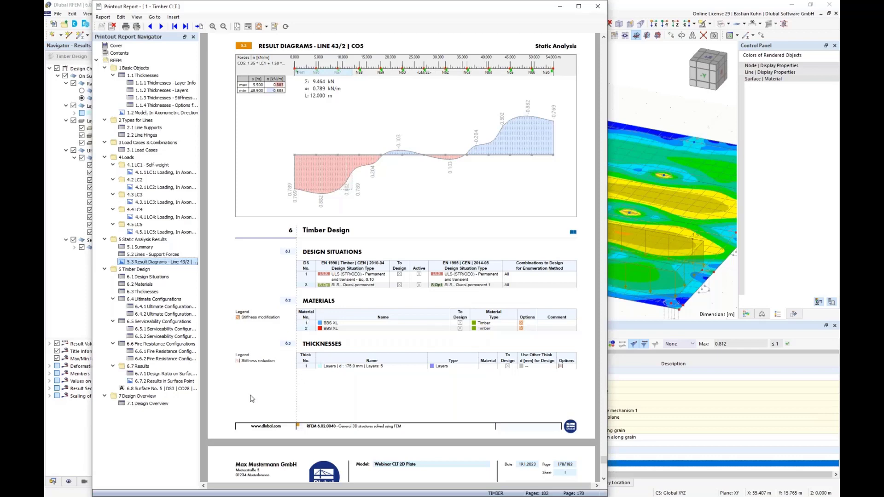
pyautogui.click(157, 381)
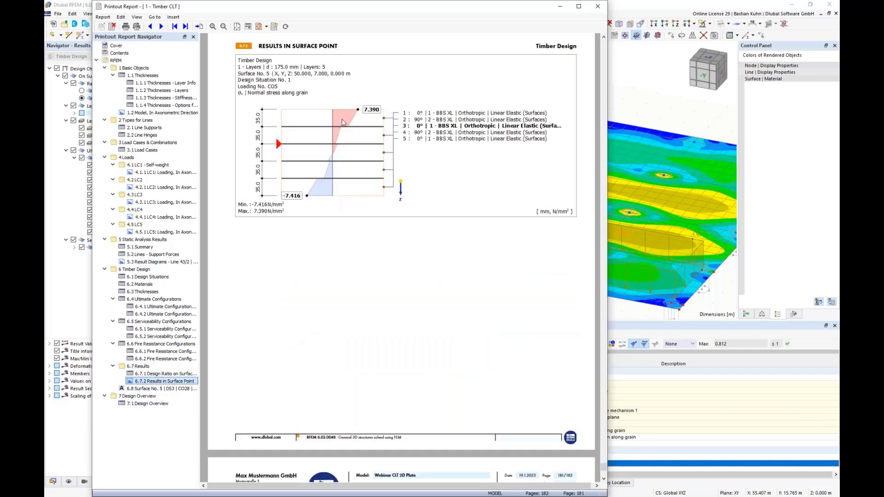
# Review the report's Surface No. 5 deflection design check for CO28 and close the printout report.
pyautogui.click(161, 389)
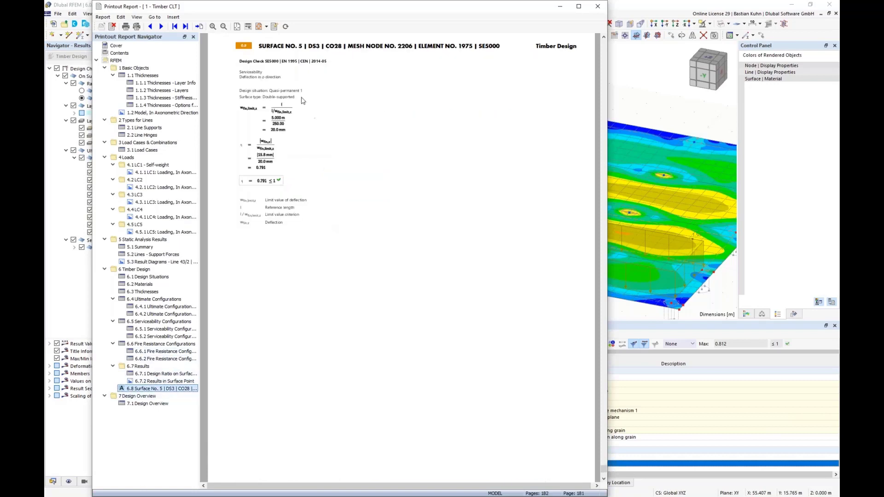
pyautogui.click(596, 6)
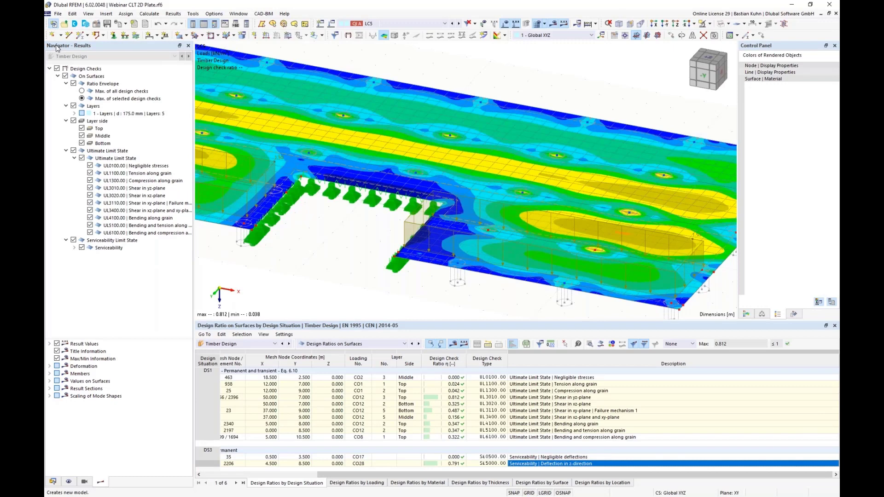
# Start a new model named Wall, activating the Multilayer Surfaces and Timber Design add-ons and deactivating the load wizards.
pyautogui.click(54, 23)
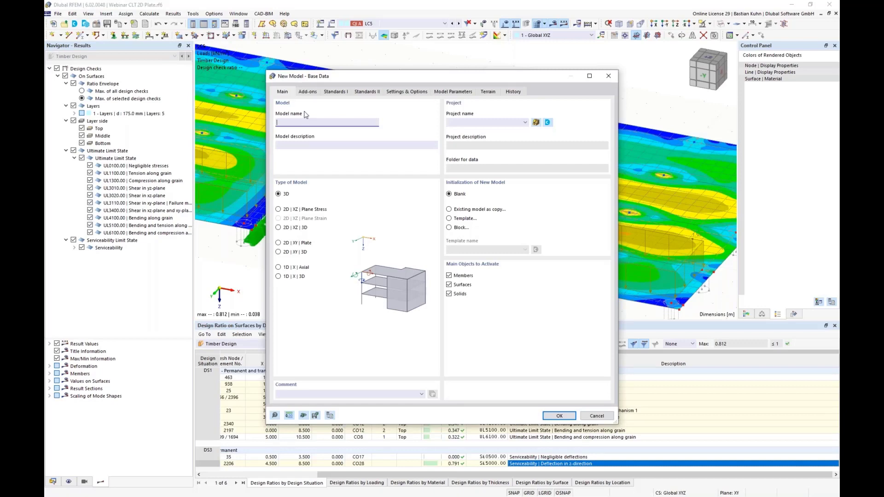
pyautogui.write('Wall')
pyautogui.click(307, 92)
pyautogui.click(278, 296)
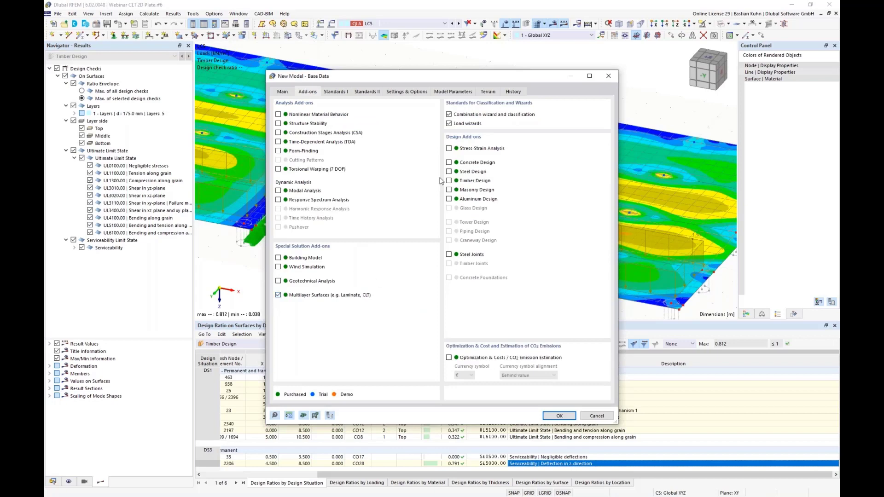
pyautogui.click(449, 180)
pyautogui.click(449, 124)
# Set the load case classification and combination standard group to EN 1990 | Timber and create the model.
pyautogui.click(336, 91)
pyautogui.click(323, 123)
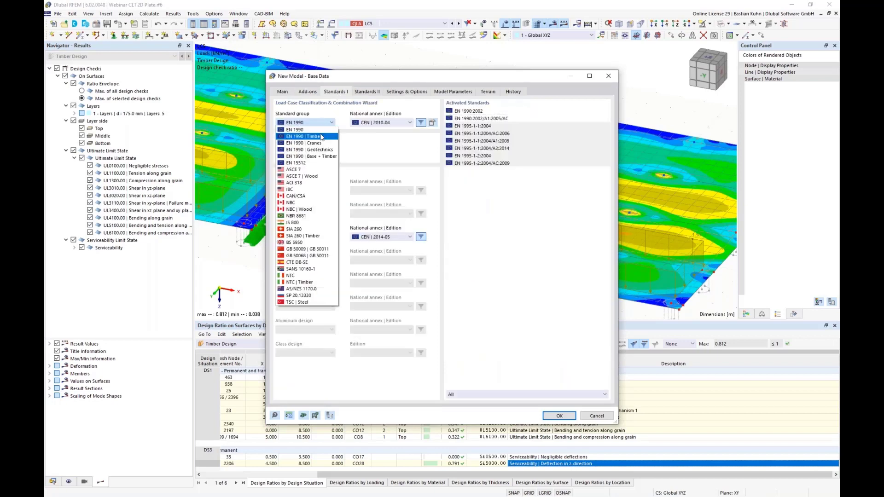
pyautogui.click(325, 145)
pyautogui.click(554, 415)
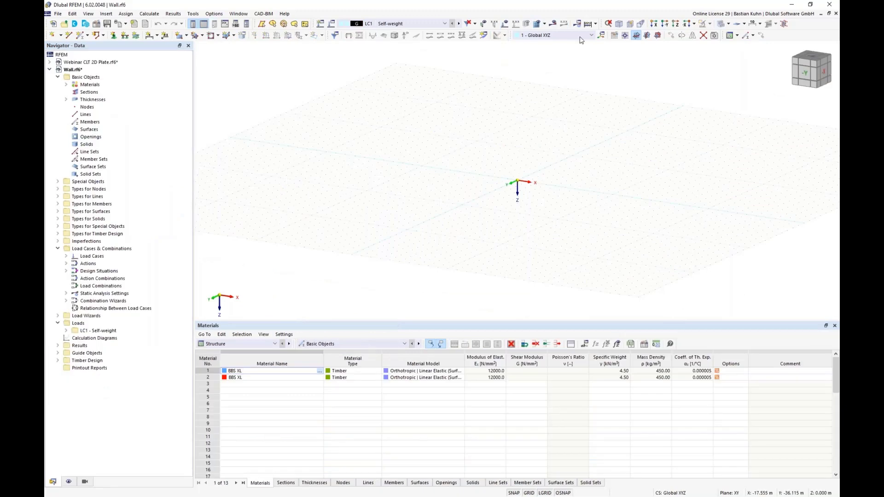
# Start a new rectangular surface in the XZ plane and load the Webinar CLT layer template into its thickness.
pyautogui.click(657, 36)
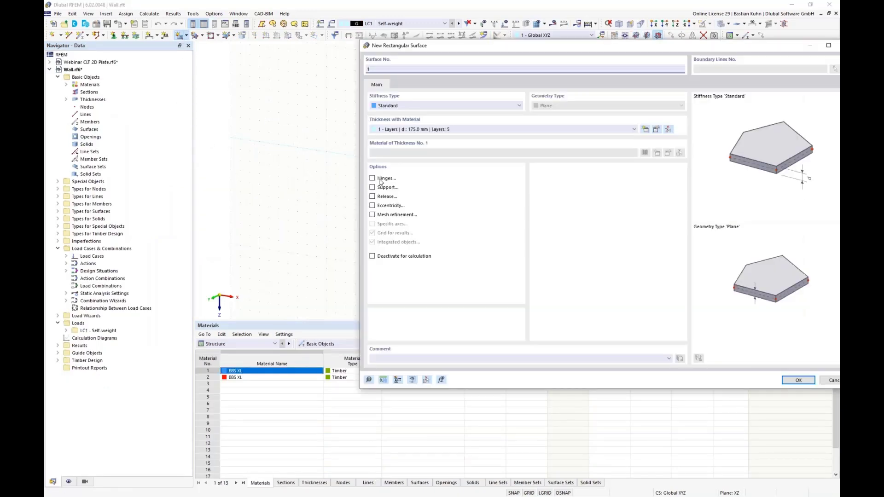
pyautogui.click(659, 129)
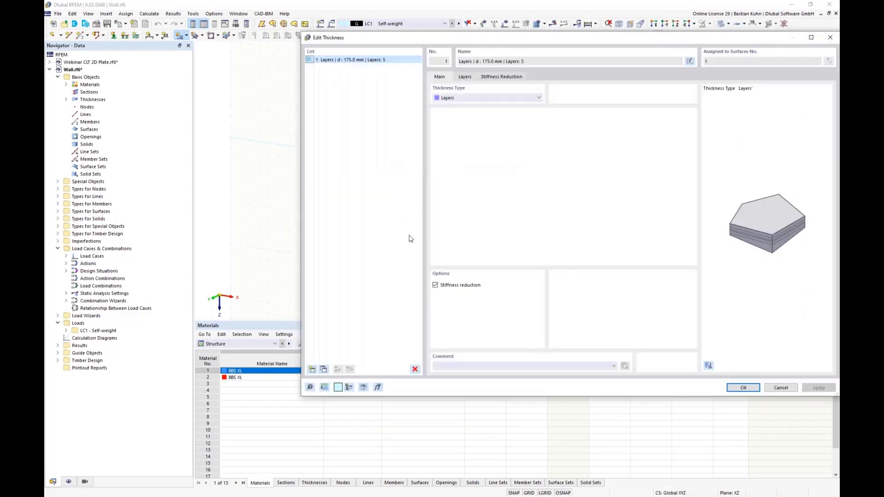
pyautogui.click(466, 77)
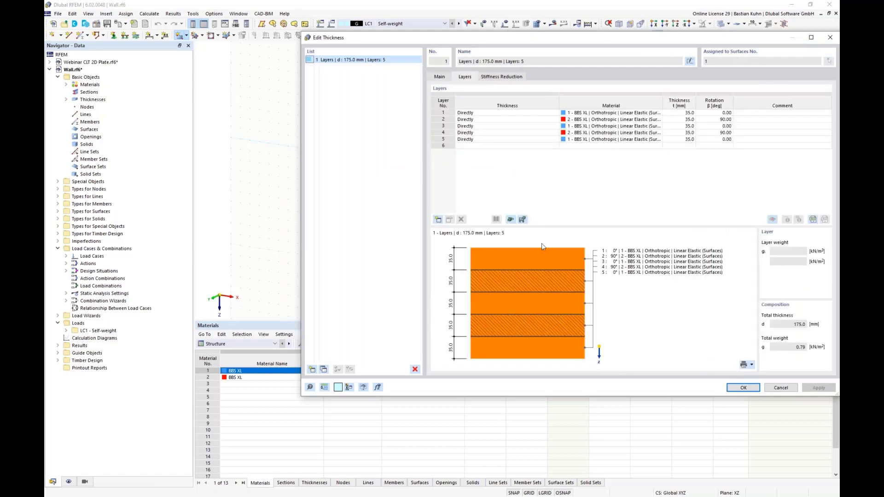
pyautogui.click(510, 220)
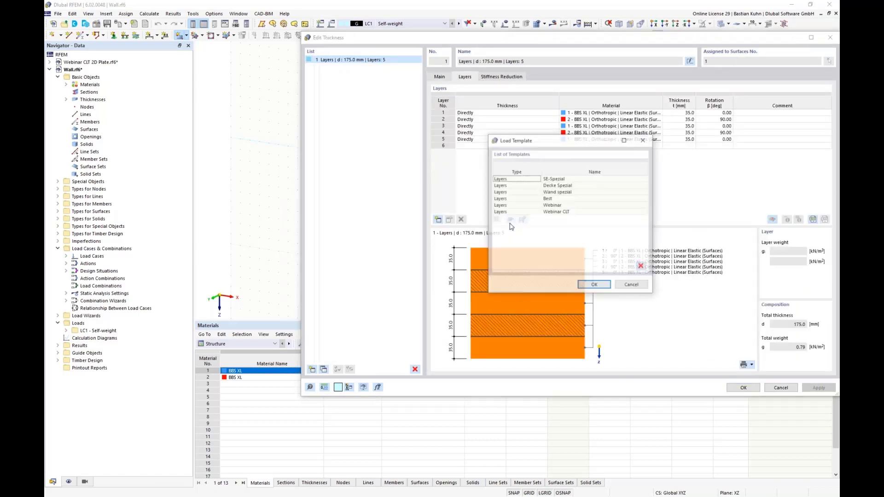
pyautogui.click(549, 212)
pyautogui.click(606, 289)
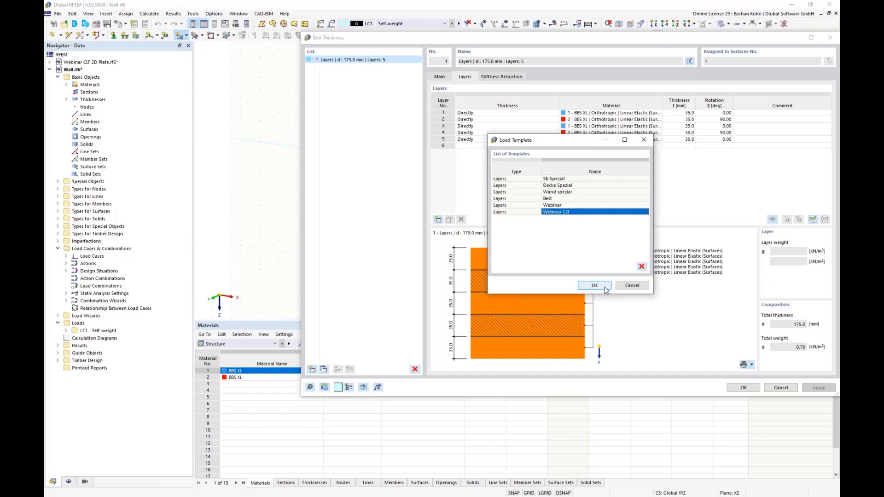
# Activate stiffness reduction for the layered thickness and open its settings.
pyautogui.click(439, 76)
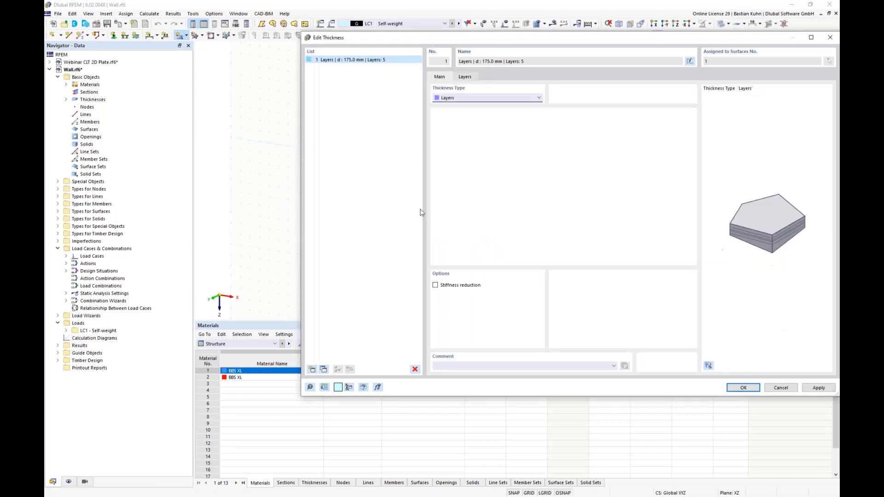
pyautogui.click(435, 285)
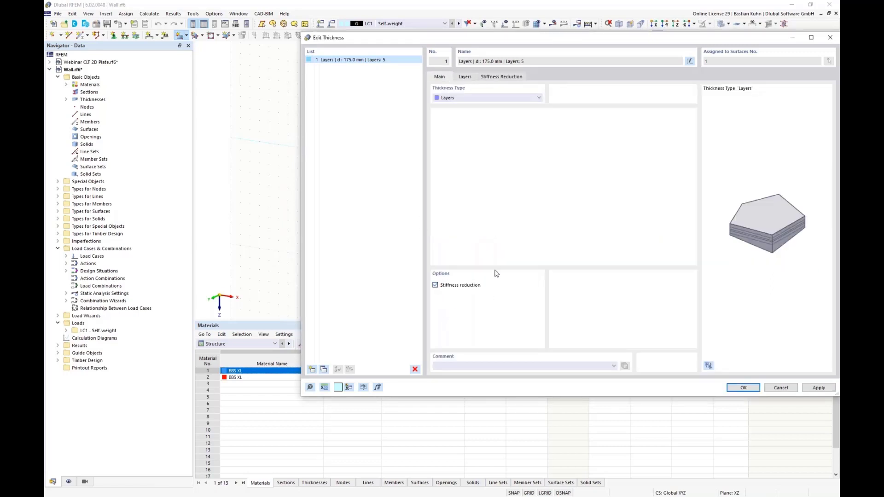
pyautogui.click(509, 78)
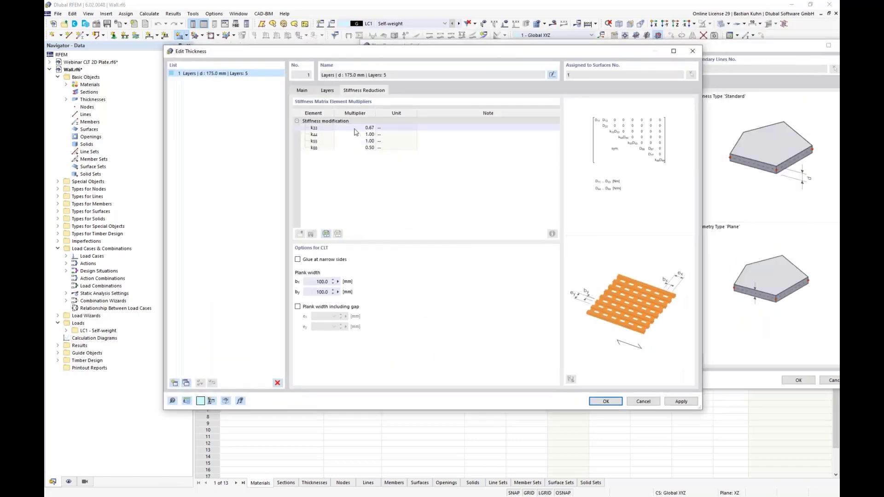
# Examine the k33 and k88 stiffness multipliers and how the glue at narrow sides option affects the plank width settings.
pyautogui.click(355, 155)
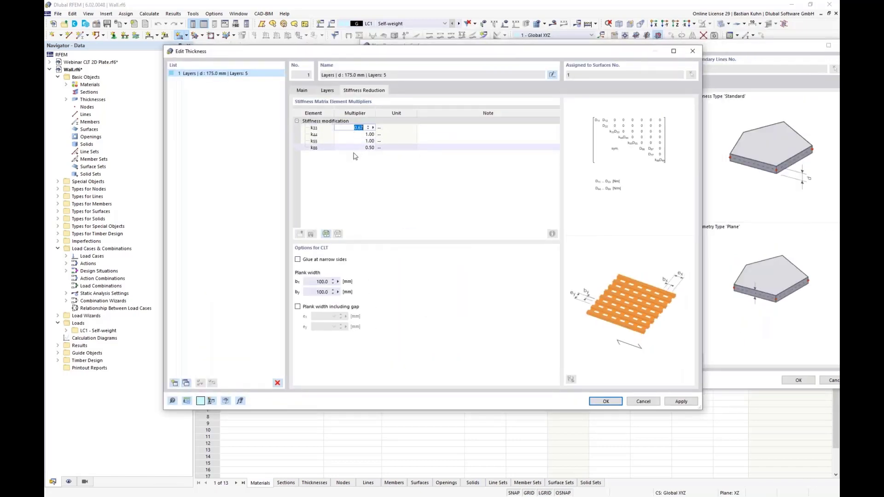
pyautogui.click(354, 148)
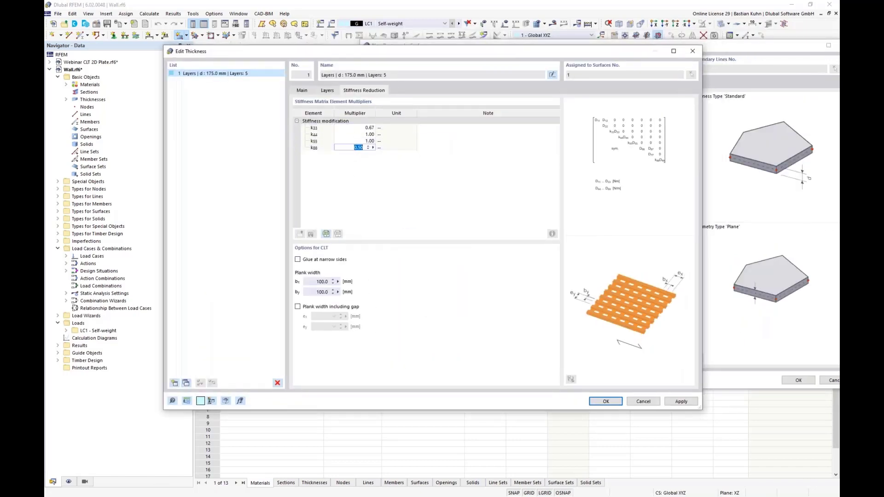
pyautogui.click(298, 260)
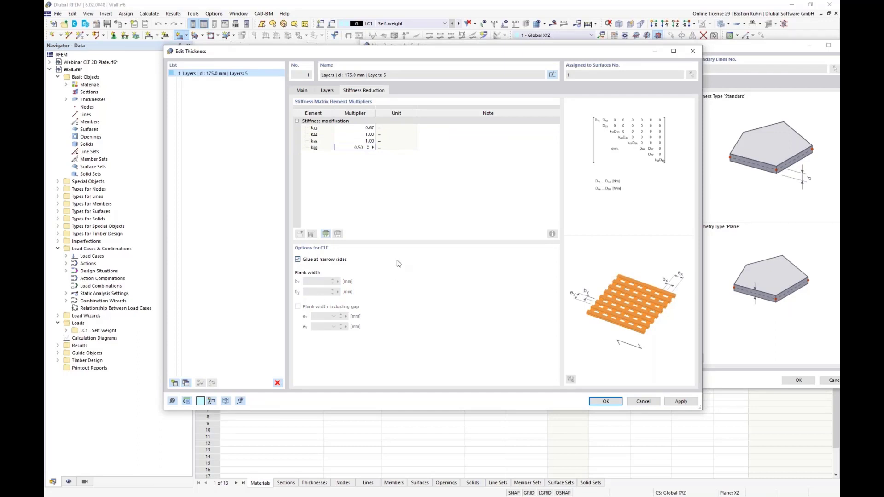
pyautogui.click(298, 260)
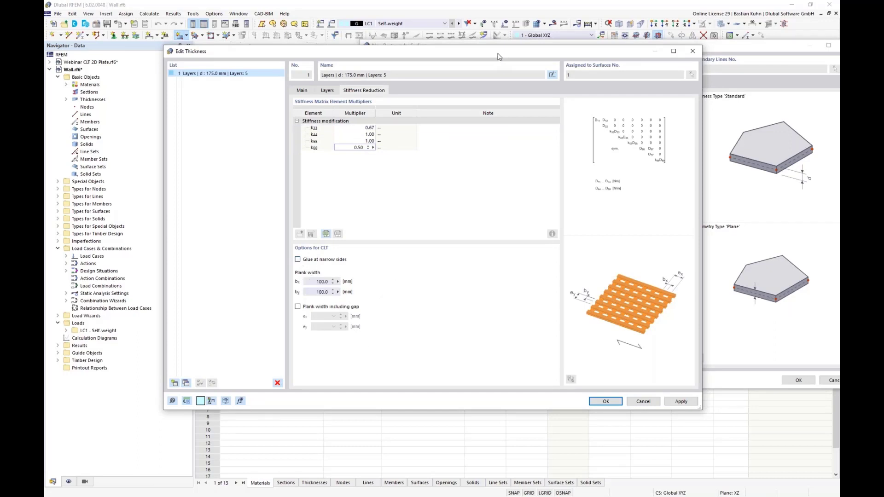
pyautogui.moveTo(499, 51); pyautogui.dragTo(396, 28)
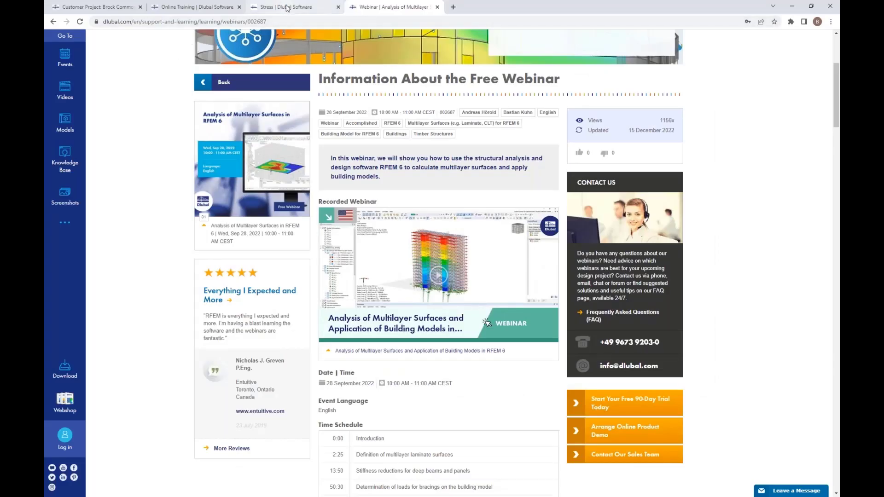
# Switch to the browser and read the Multilayer Surfaces manual's Stress page on shear failure mechanisms 1 to 3.
pyautogui.click(286, 8)
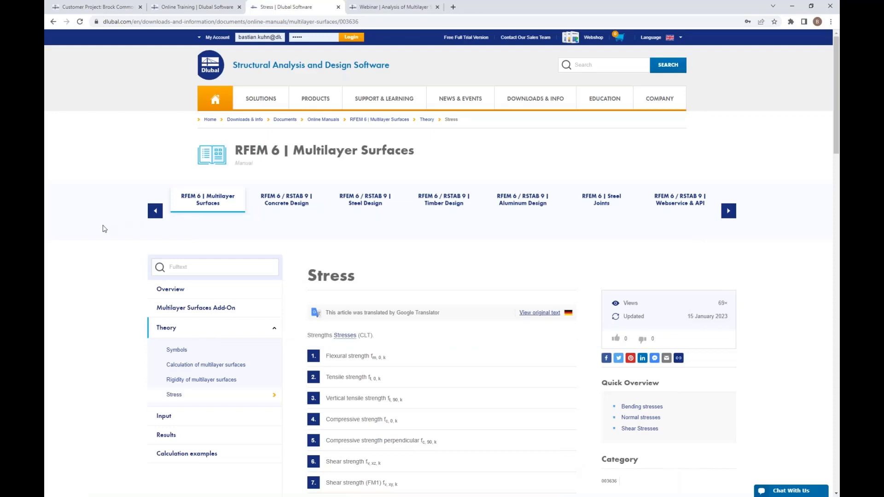
pyautogui.scroll(-8, 105, 228)
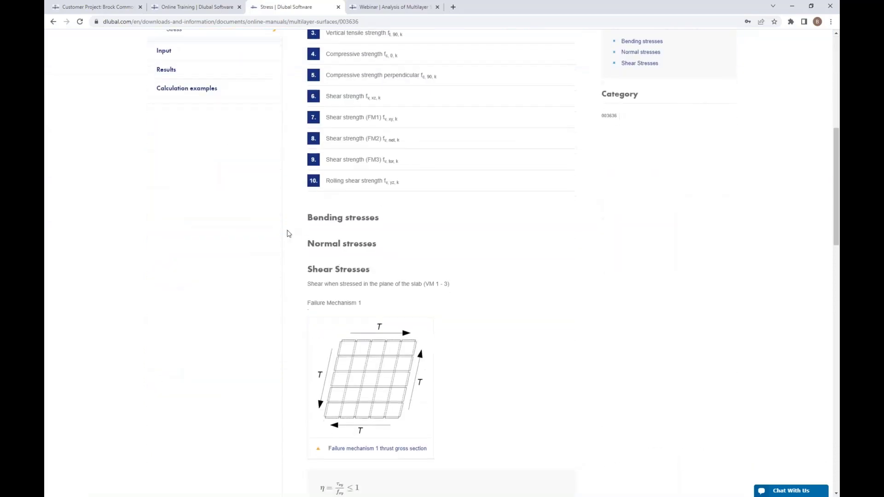
pyautogui.scroll(-3, 286, 233)
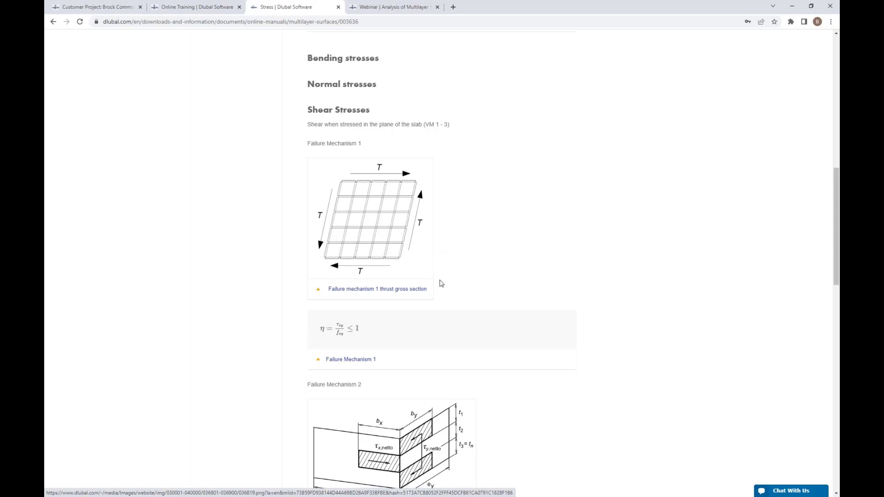
pyautogui.scroll(-4, 438, 282)
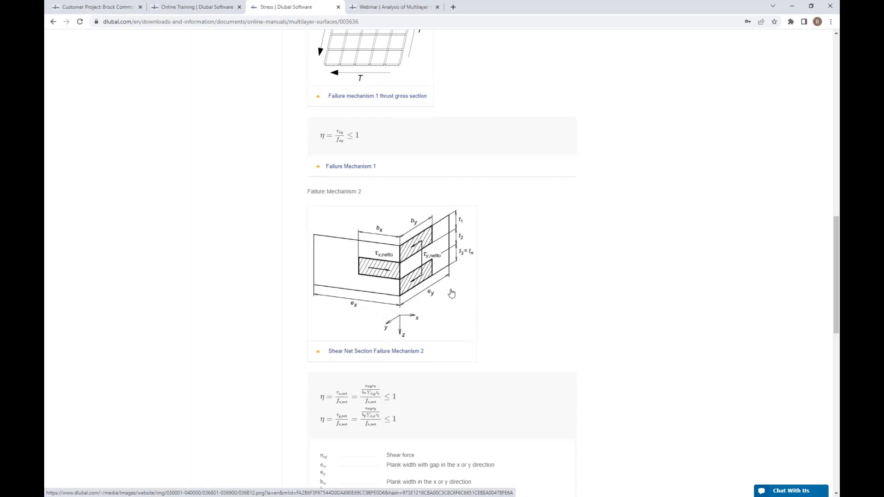
pyautogui.scroll(-4, 452, 291)
pyautogui.scroll(-4, 449, 318)
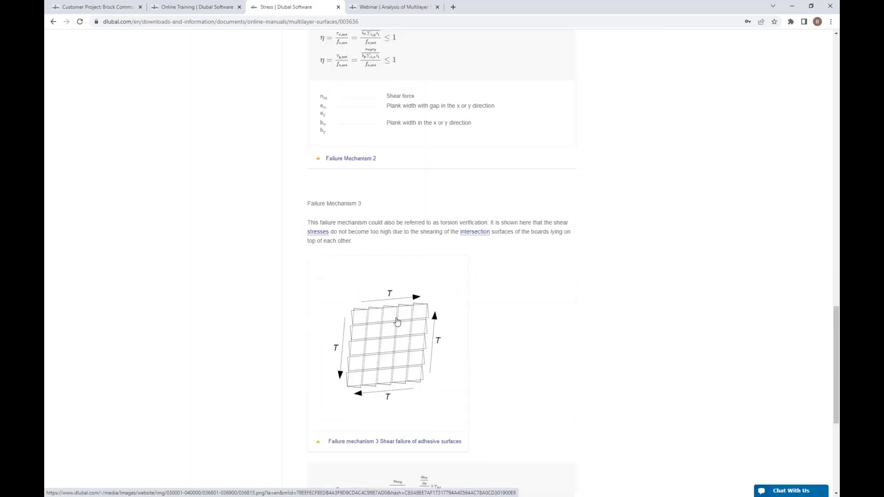
pyautogui.scroll(-4, 373, 323)
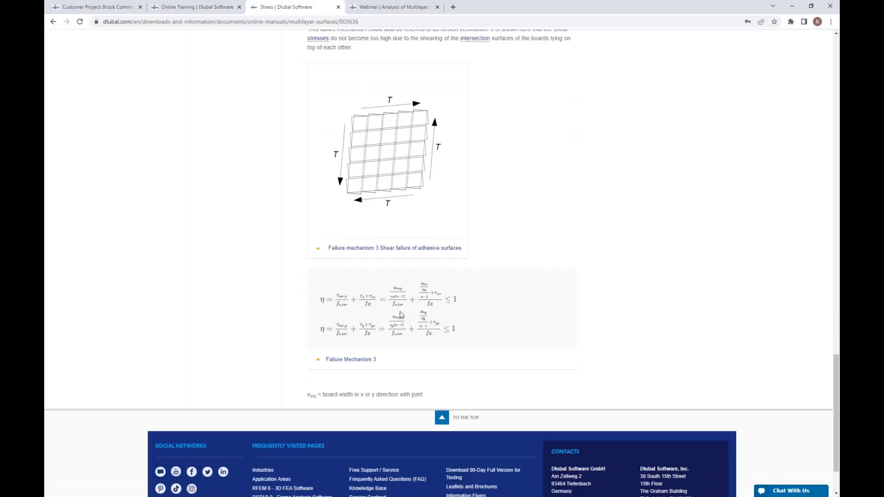
pyautogui.scroll(9, 400, 296)
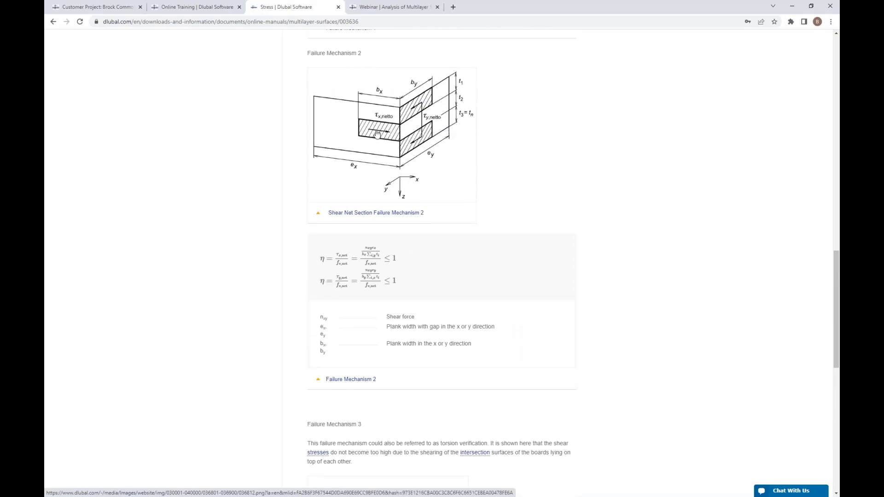
pyautogui.scroll(-4, 376, 134)
pyautogui.scroll(-5, 375, 133)
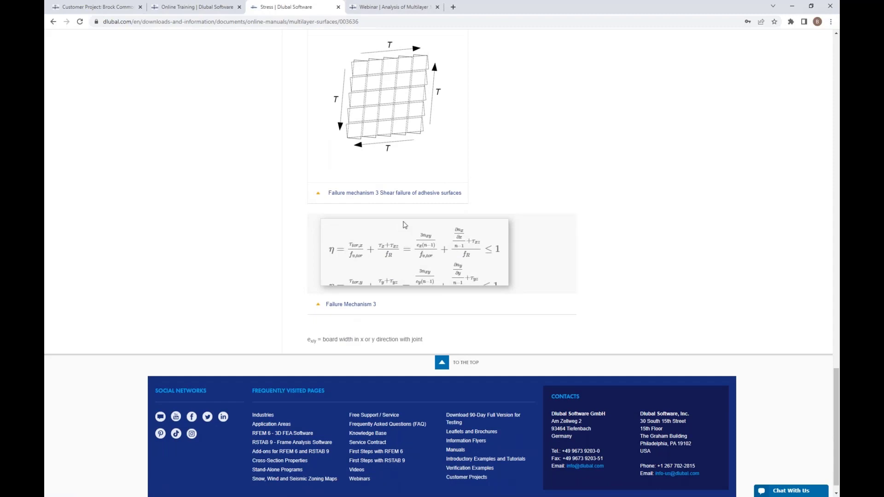
# Return to RFEM and open the plank width bx in the CLT stiffness reduction options for editing.
pyautogui.click(791, 7)
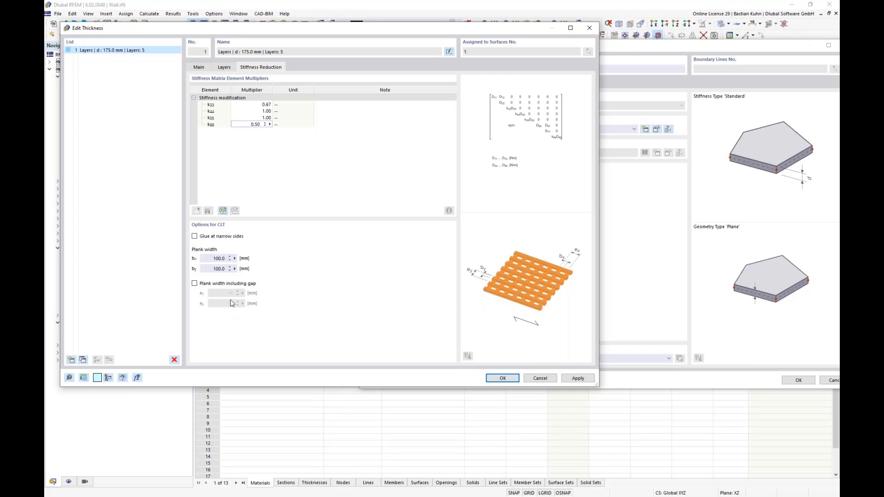
pyautogui.moveTo(211, 259); pyautogui.dragTo(264, 269)
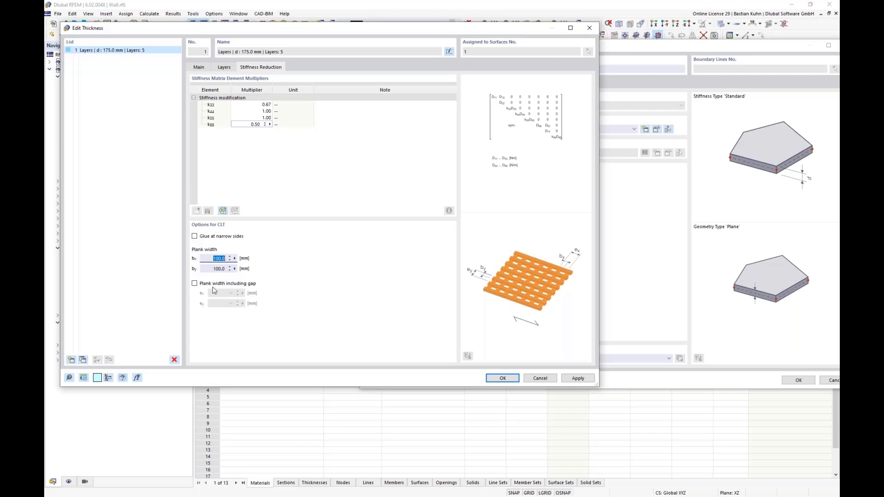
# Accept the layered thickness and draw a rectangular wall surface in the XZ plane from the origin to X 9 m, Z -3 m.
pyautogui.click(515, 376)
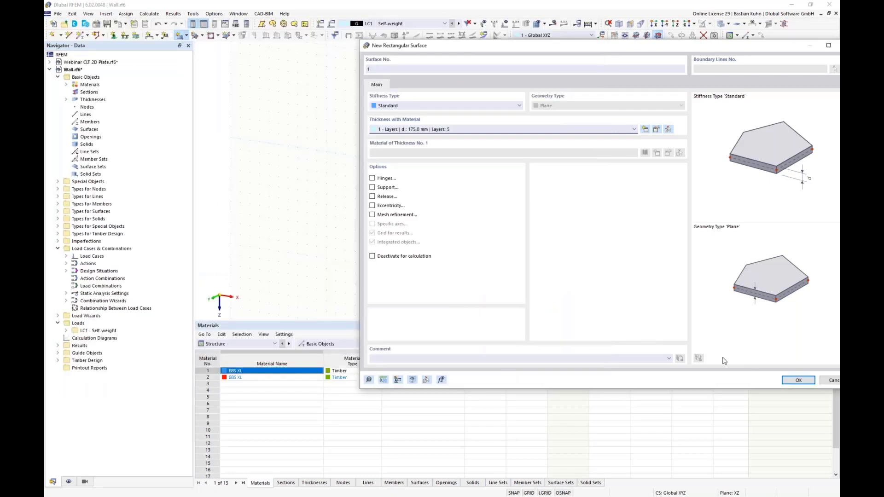
pyautogui.click(798, 380)
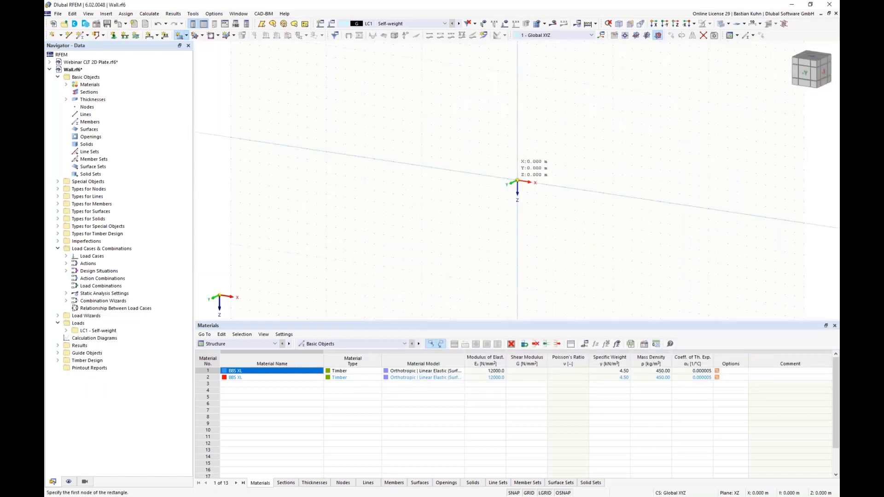
pyautogui.click(517, 181)
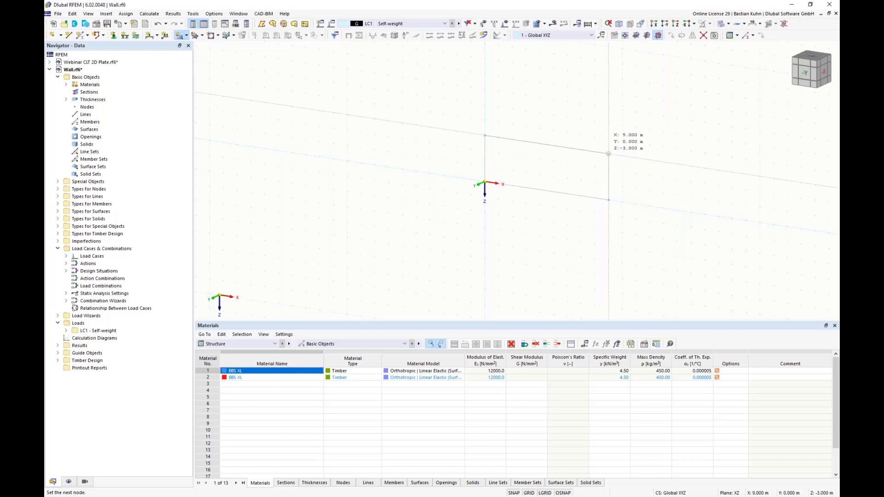
pyautogui.click(608, 154)
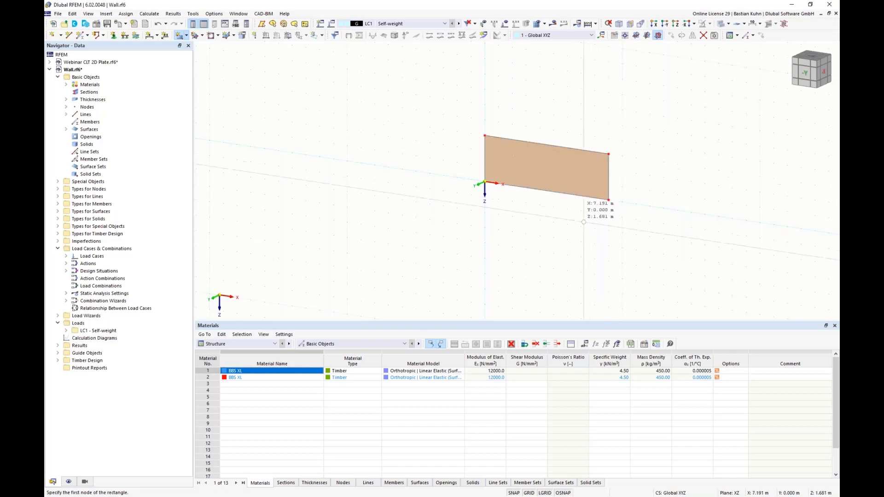
pyautogui.press('Escape')
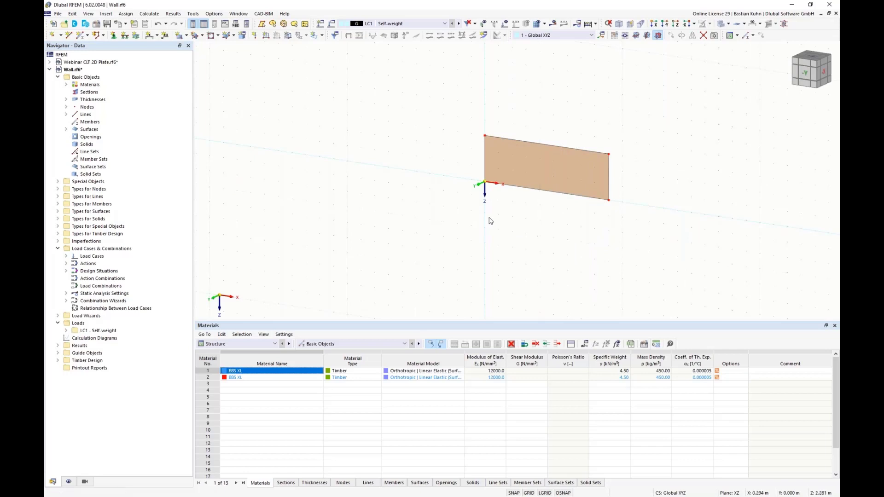
# Draw a rectangular opening in the wall from X 2 m, Z -1 m to about X 7 m, Z -2 m.
pyautogui.click(210, 35)
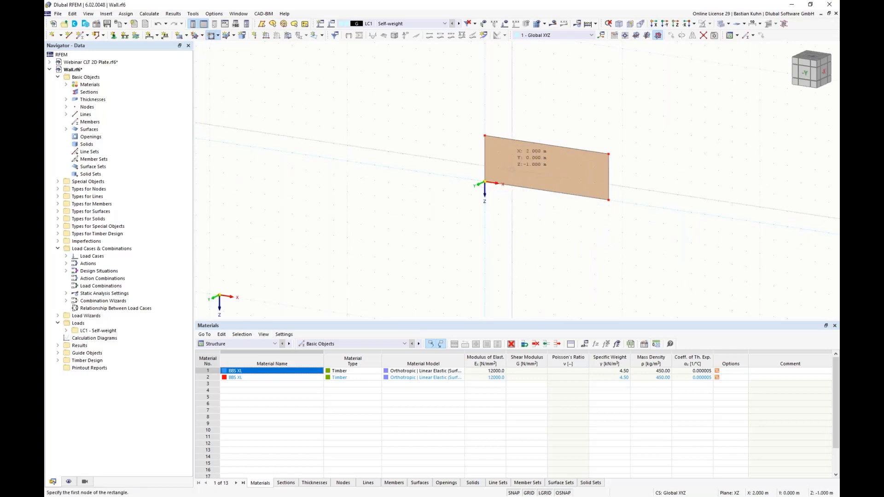
pyautogui.click(512, 169)
pyautogui.click(580, 165)
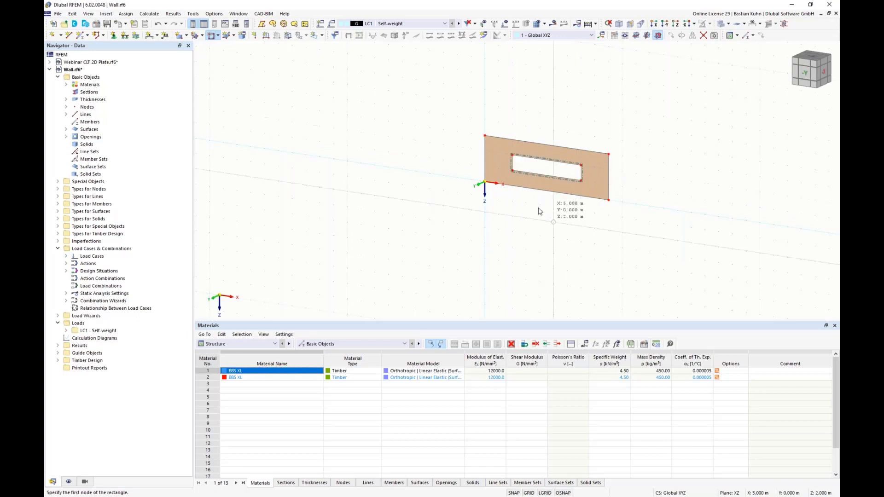
pyautogui.rightClick(533, 219)
pyautogui.press('Escape')
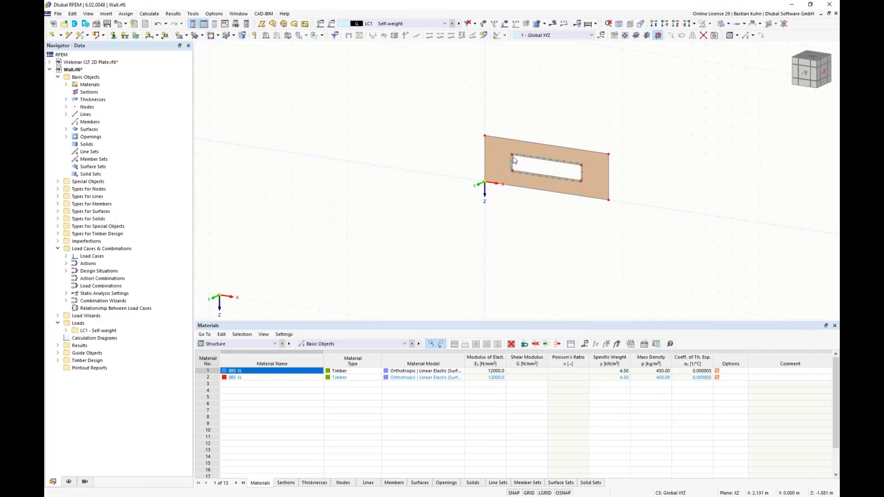
# Set the Z coordinate of the opening's two upper corner nodes to -2.7 m.
pyautogui.rightClick(581, 165)
pyautogui.click(591, 193)
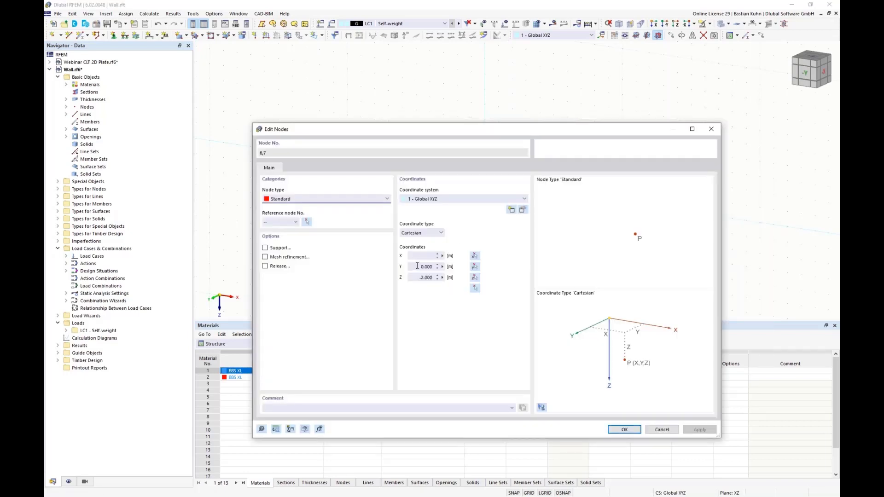
pyautogui.doubleClick(417, 276)
pyautogui.write('-2,7')
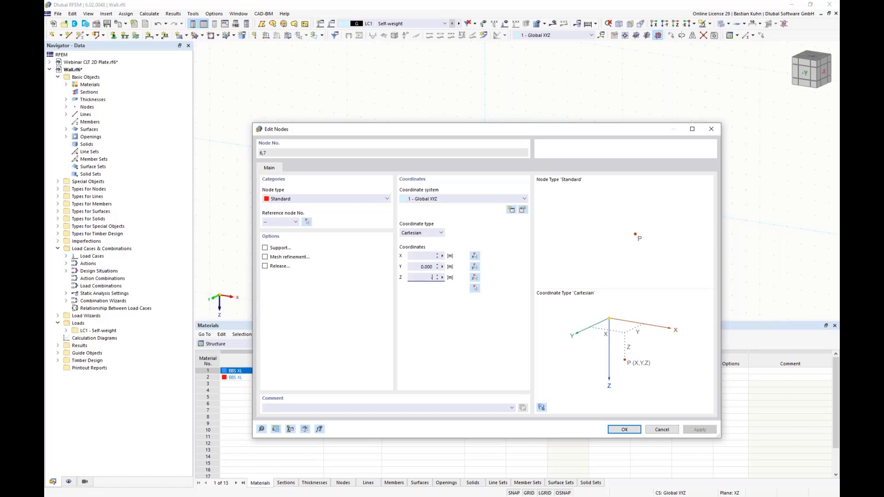
pyautogui.click(625, 429)
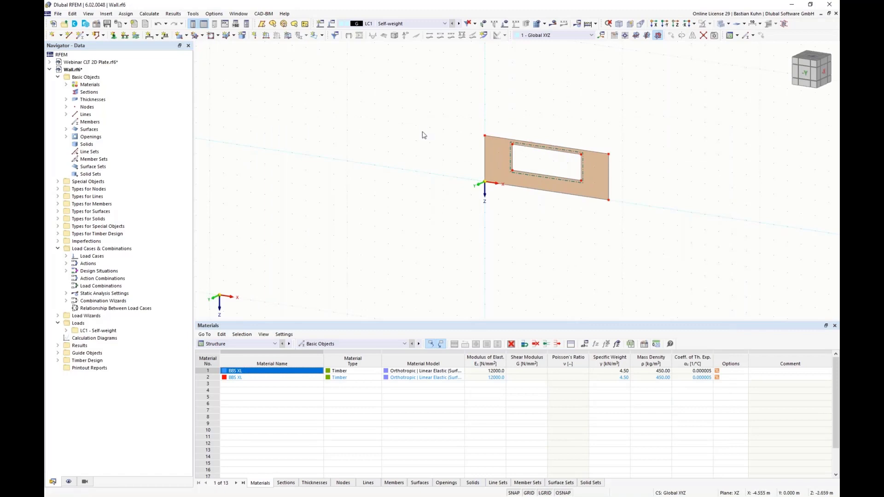
# Set a smaller target length of finite elements in the mesh settings and generate the wall's mesh.
pyautogui.moveTo(516, 158); pyautogui.dragTo(394, 155, button='middle')
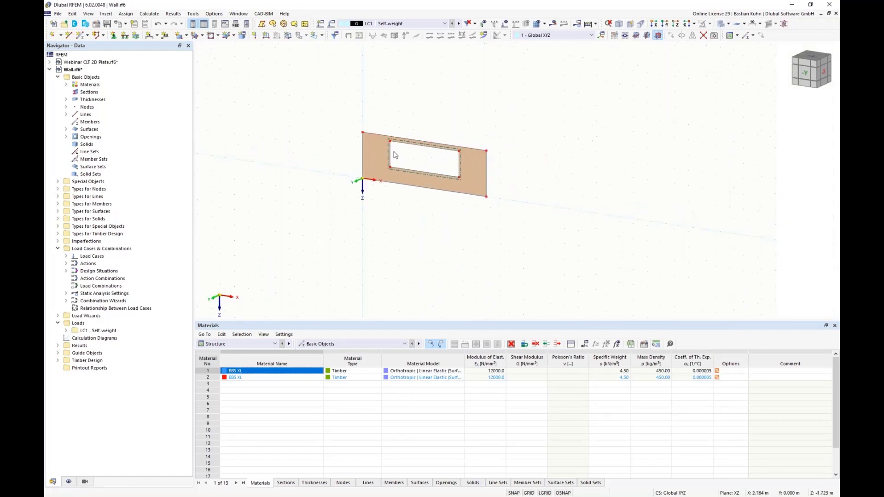
pyautogui.click(149, 13)
pyautogui.click(157, 111)
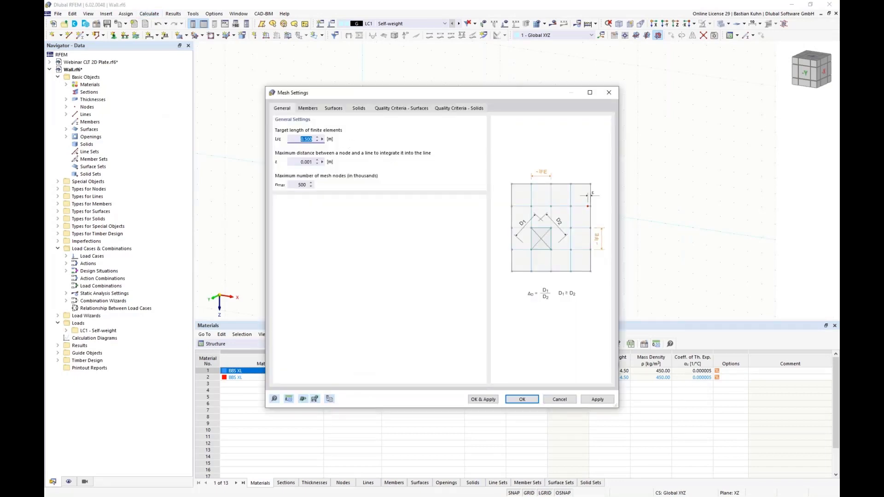
pyautogui.write('0.')
pyautogui.click(473, 399)
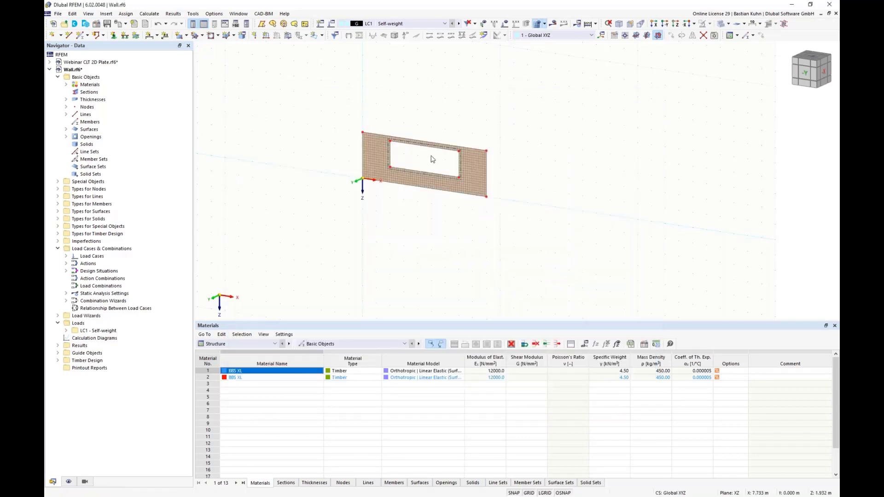
# Restrain rotation about X in the Hinged nodal support and assign this support to the wall's lower corner at the origin.
pyautogui.scroll(3, 431, 161)
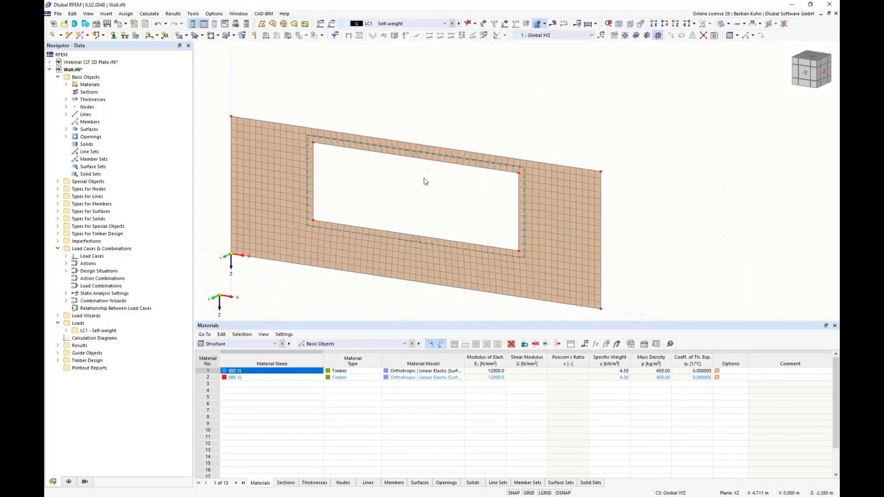
pyautogui.scroll(-3, 425, 181)
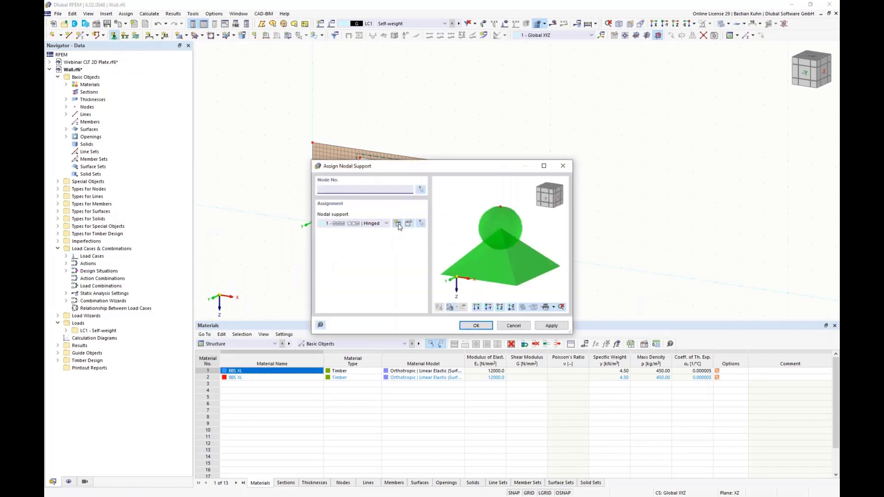
pyautogui.click(409, 224)
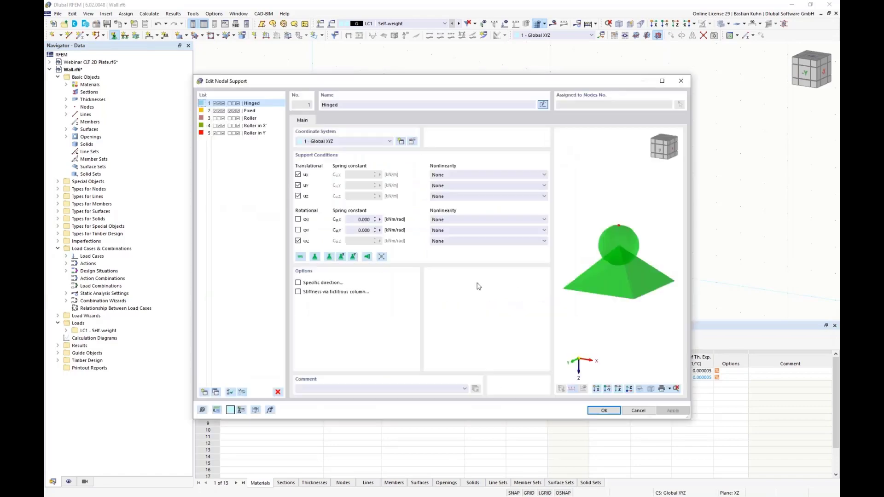
pyautogui.click(298, 220)
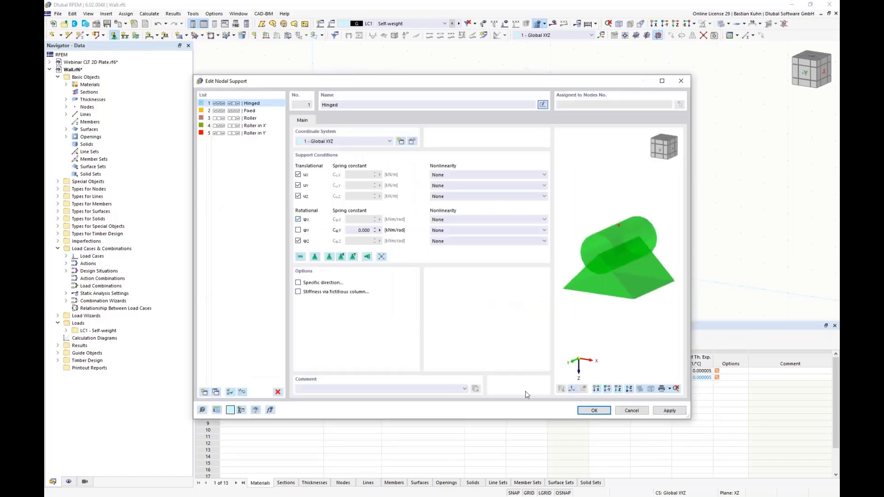
pyautogui.click(592, 410)
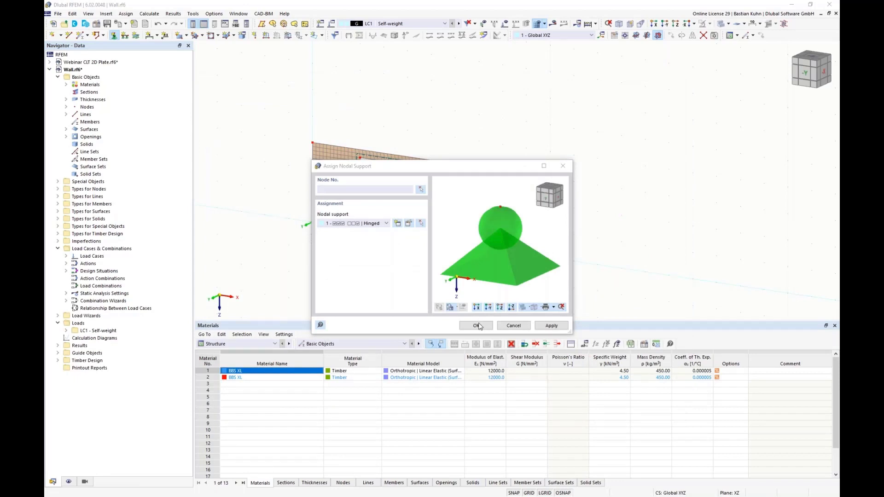
pyautogui.click(477, 325)
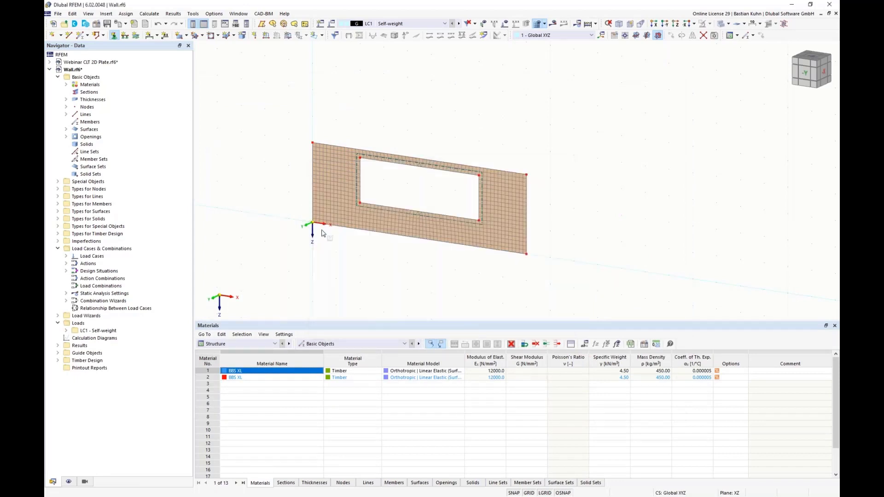
pyautogui.click(312, 225)
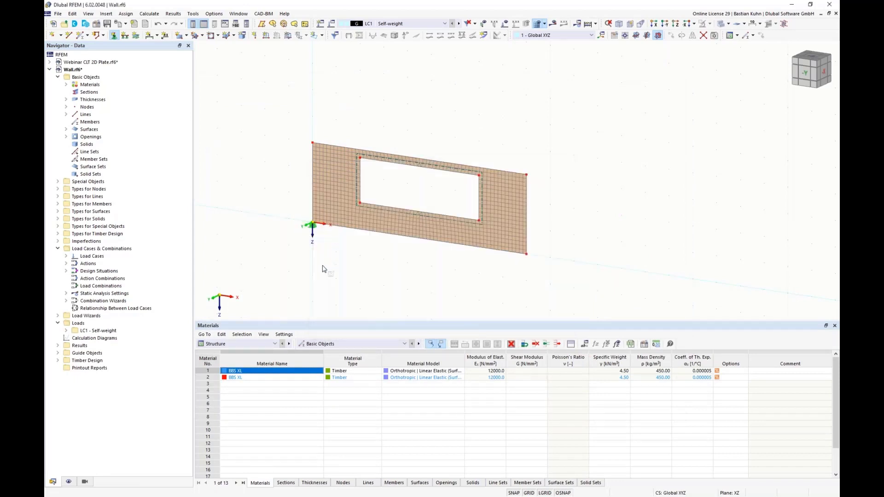
# Create a nodal support with free translation in X and restrained rotation about X, and assign it to the wall's other lower corner.
pyautogui.click(114, 36)
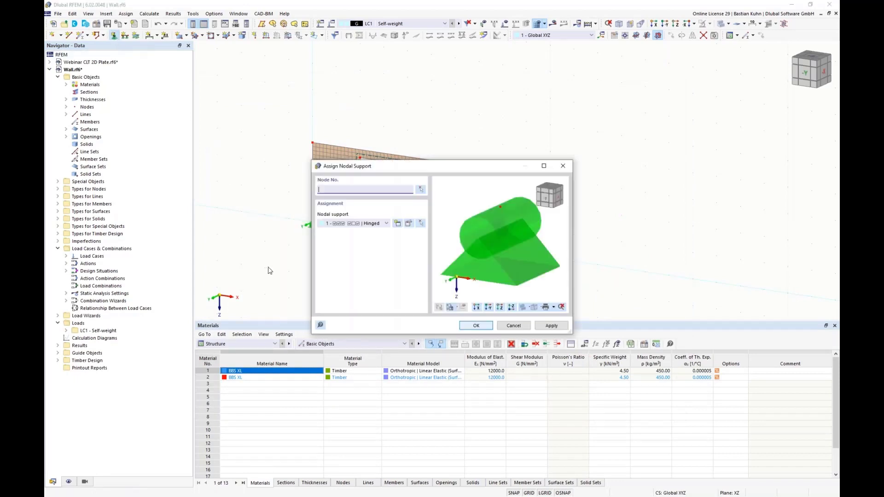
pyautogui.click(398, 223)
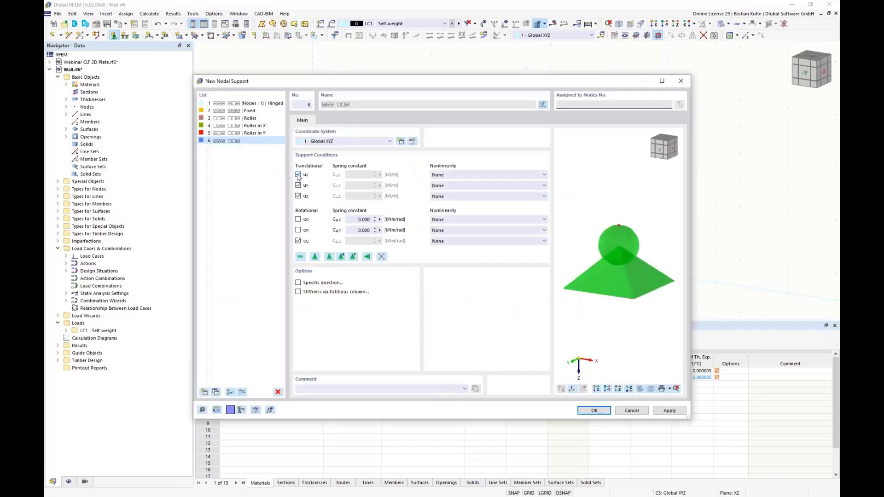
pyautogui.click(297, 175)
pyautogui.click(297, 219)
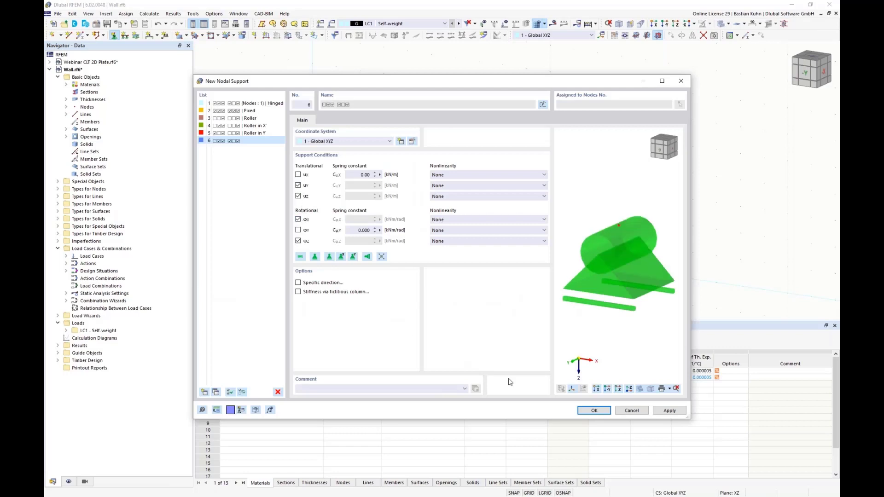
pyautogui.click(591, 411)
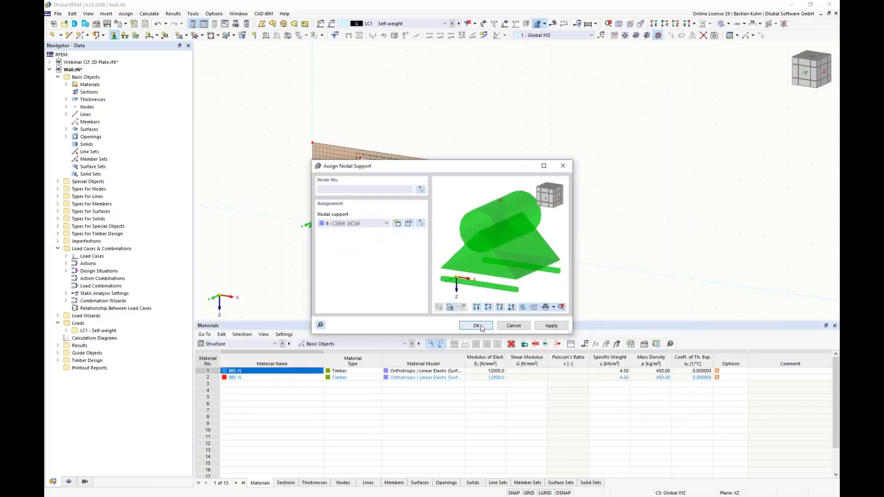
pyautogui.click(476, 325)
pyautogui.moveTo(543, 244); pyautogui.dragTo(506, 276)
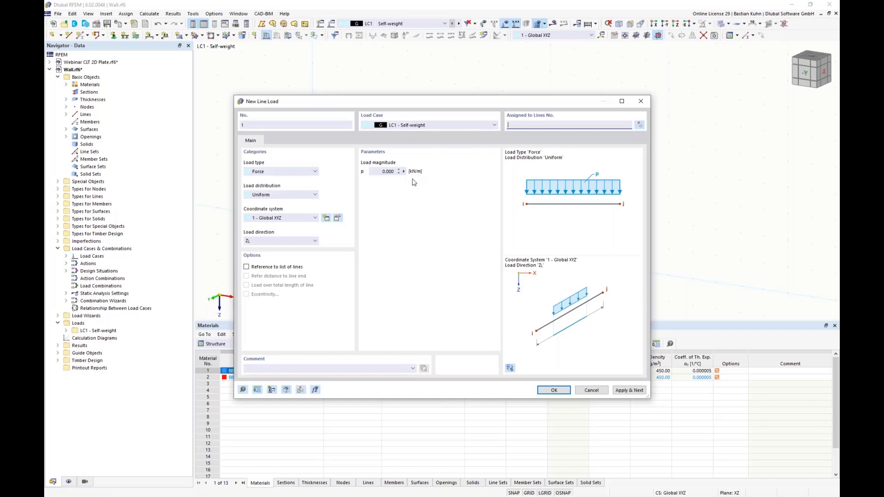
# Apply a uniform line load of 2 kN/m in Z to the wall's upper edge in load case LC1.
pyautogui.click(378, 172)
pyautogui.write('2')
pyautogui.press('Return')
pyautogui.click(435, 170)
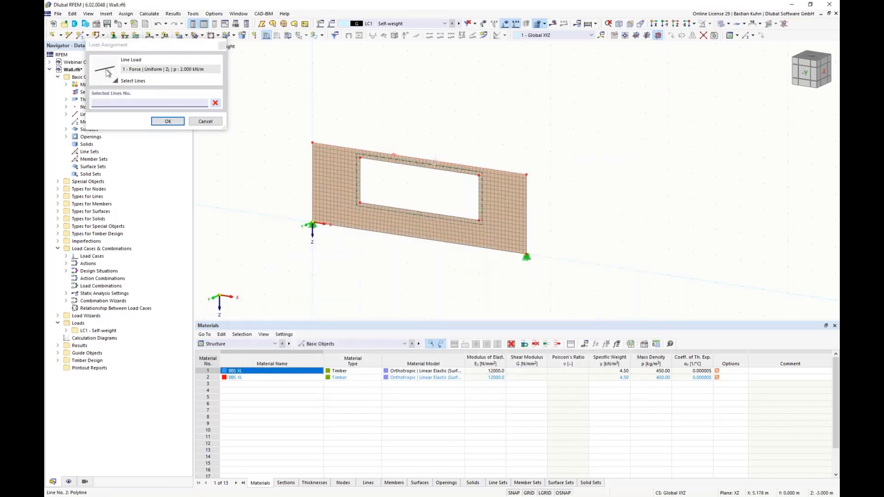
pyautogui.click(168, 122)
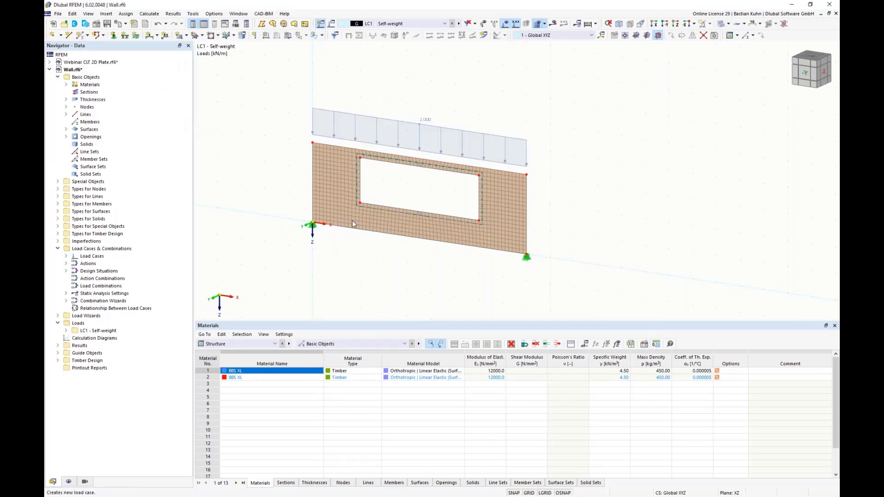
# Create load case LC2 with the action category Imposed loads - category A: domestic, residential areas.
pyautogui.click(321, 24)
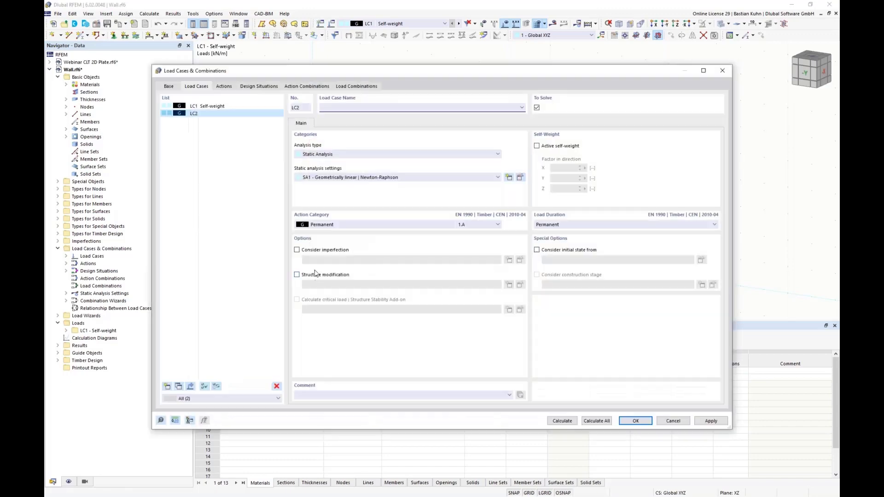
pyautogui.click(346, 224)
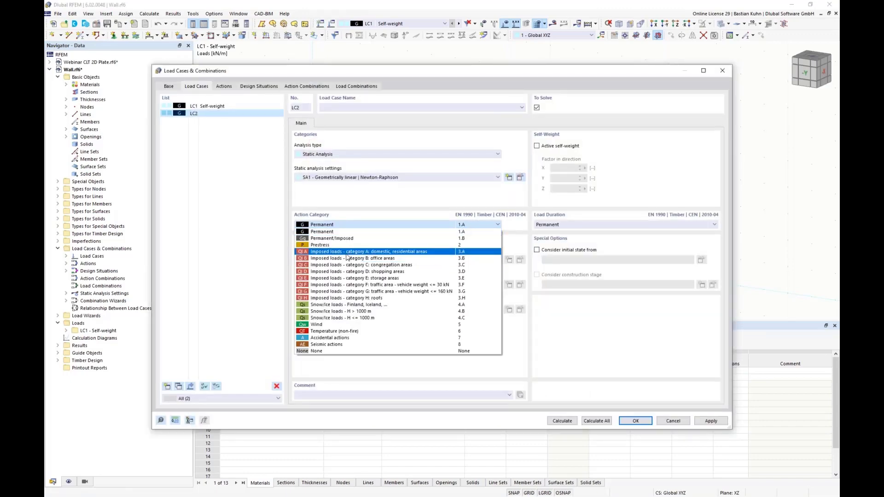
pyautogui.click(350, 253)
pyautogui.click(635, 420)
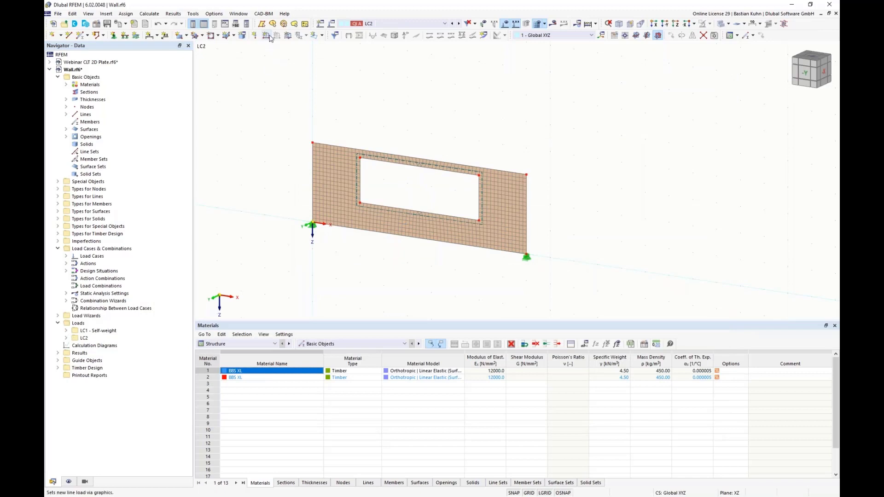
# Apply a uniform line load of 10 kN/m in Z to the wall's lower edge in load case LC2.
pyautogui.click(266, 37)
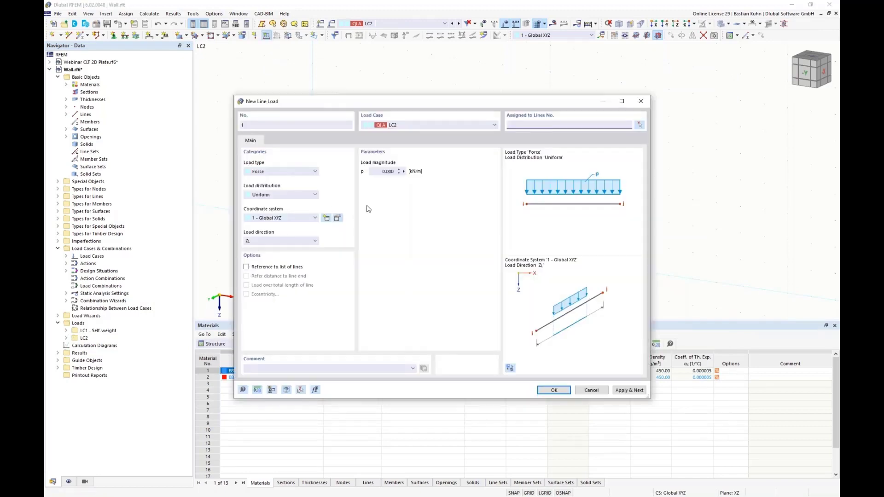
pyautogui.click(378, 173)
pyautogui.click(554, 390)
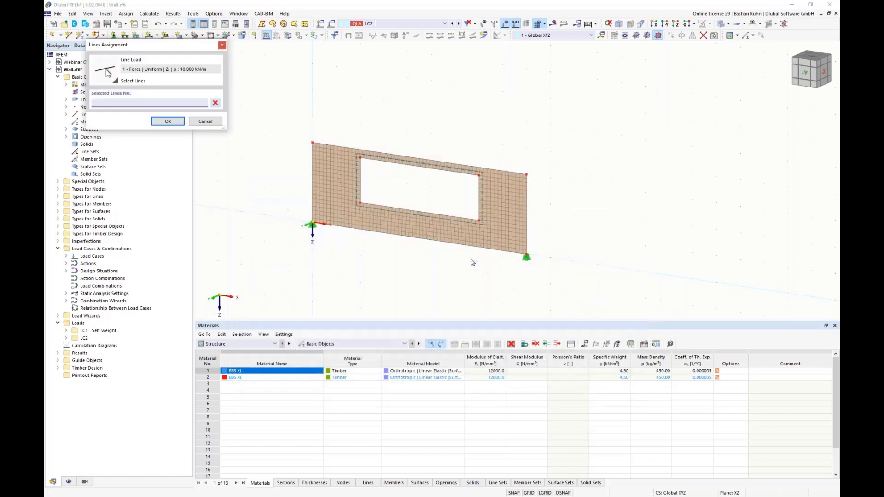
pyautogui.click(465, 241)
pyautogui.click(168, 121)
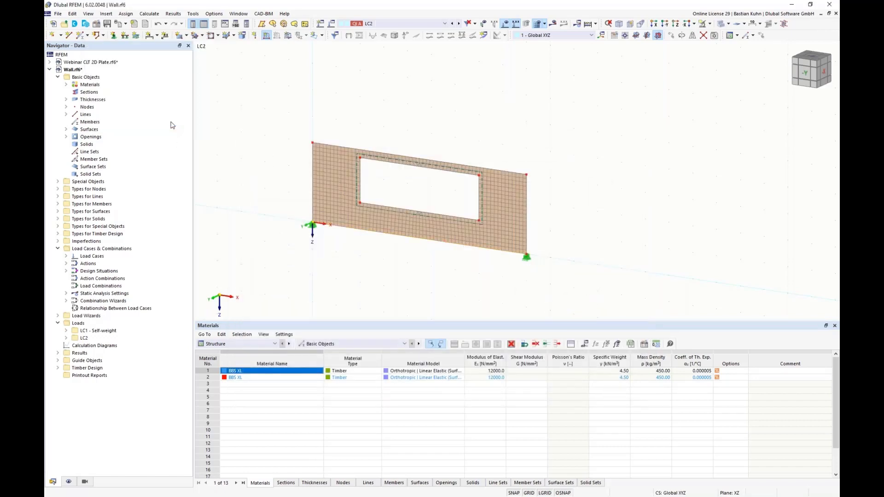
# Delete the design situations SLS - Characteristic and SLS - Quasi-permanent from the load cases and combinations.
pyautogui.rightClick(79, 251)
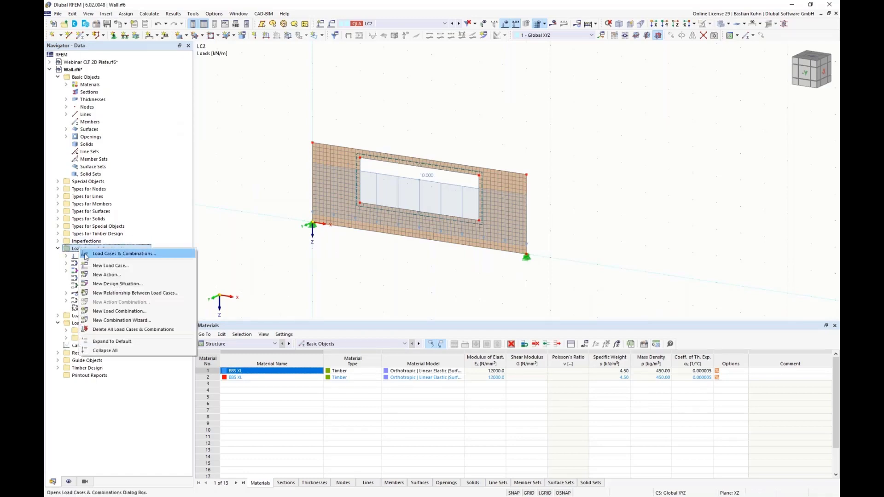
pyautogui.click(87, 256)
pyautogui.moveTo(395, 73); pyautogui.dragTo(407, 250)
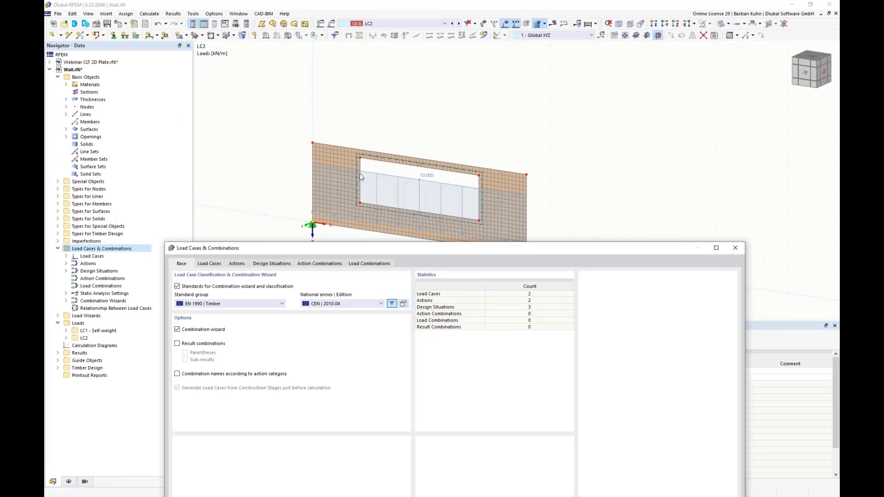
pyautogui.click(270, 263)
pyautogui.click(272, 291)
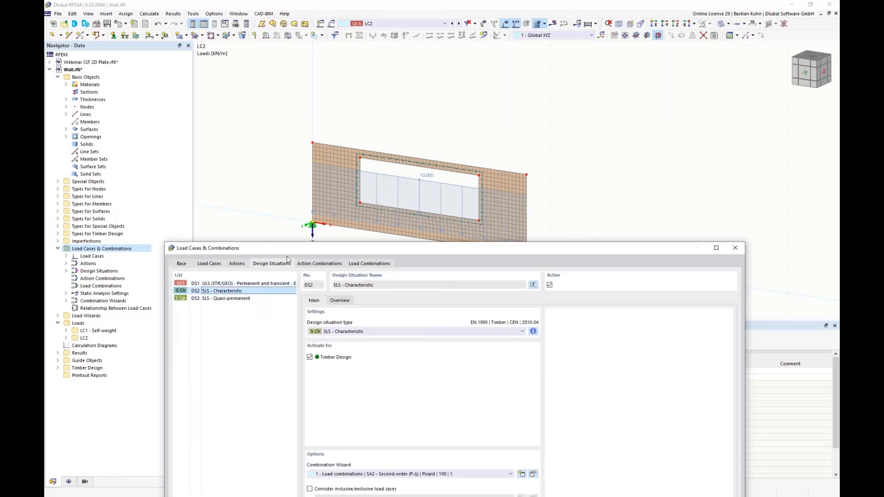
pyautogui.moveTo(289, 239); pyautogui.dragTo(486, 10)
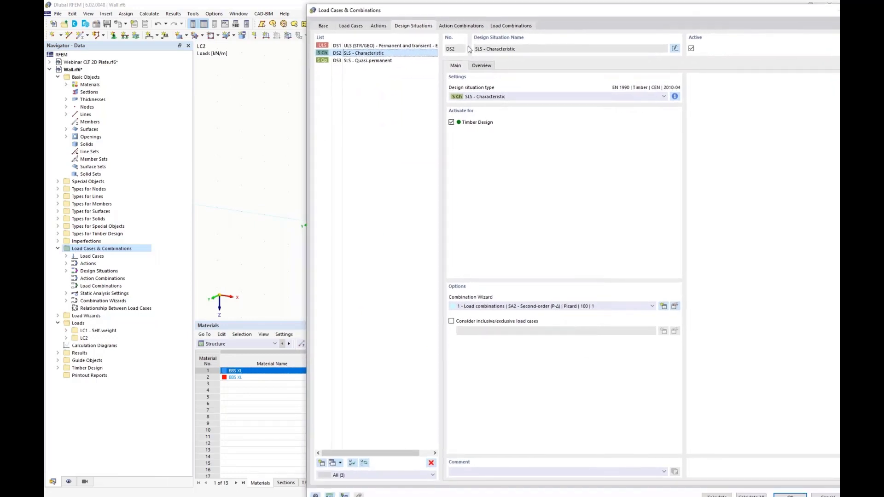
pyautogui.keyDown('shift'); pyautogui.click(393, 61); pyautogui.keyUp('shift')
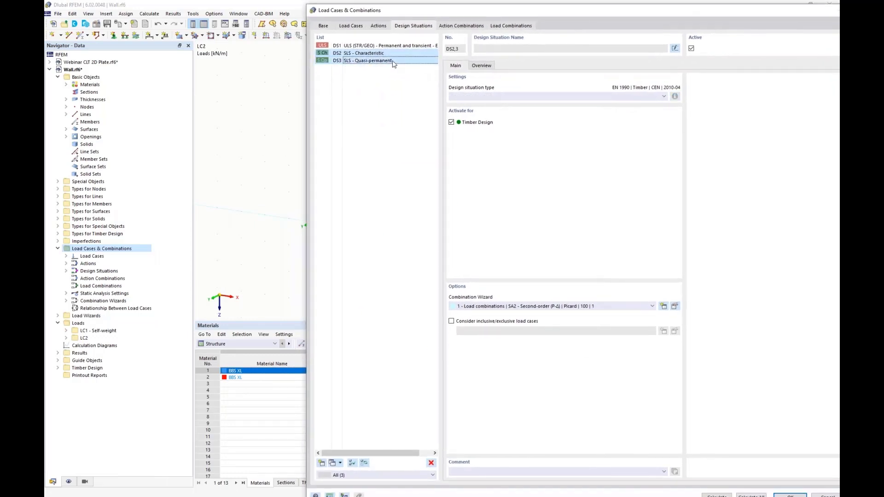
pyautogui.click(430, 463)
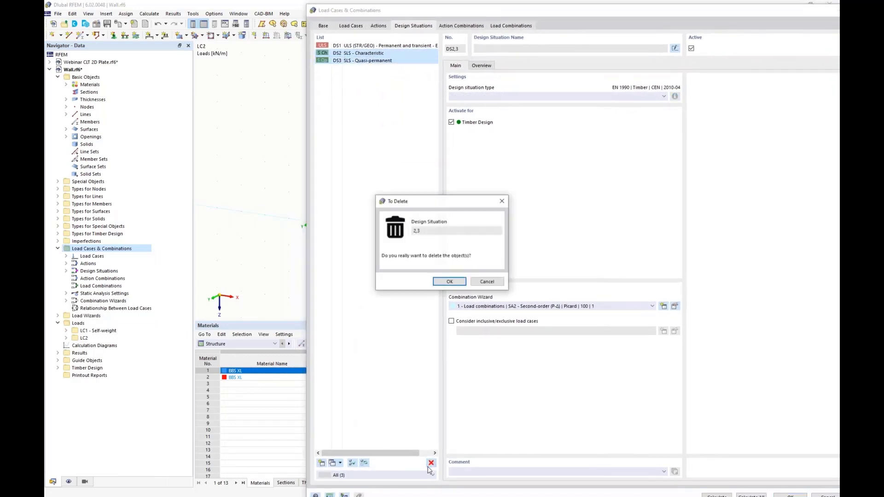
pyautogui.click(450, 281)
# Assign the combination wizard with SA1 - Geometrically linear | Newton-Raphson to design situation DS1 and generate its load combinations.
pyautogui.click(471, 310)
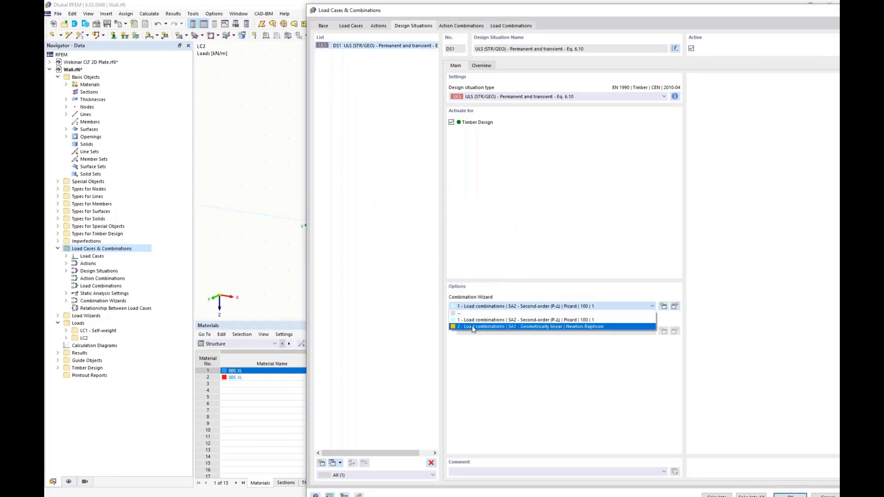
pyautogui.click(473, 324)
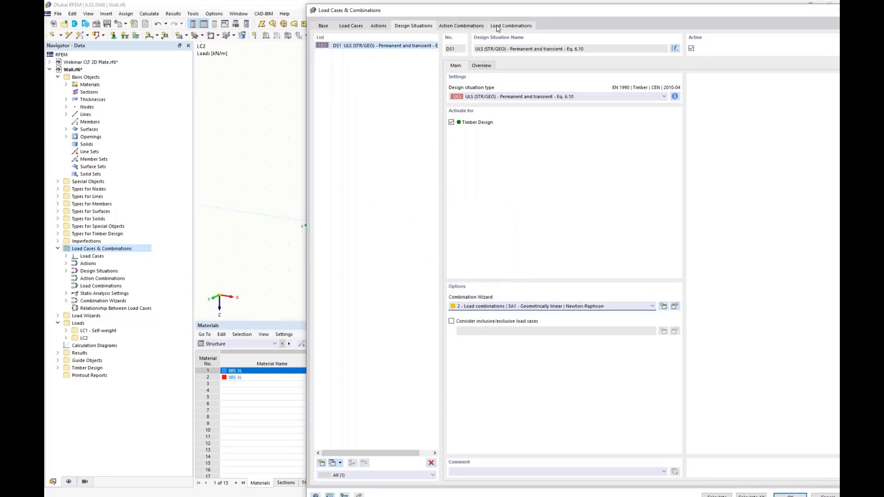
pyautogui.click(510, 26)
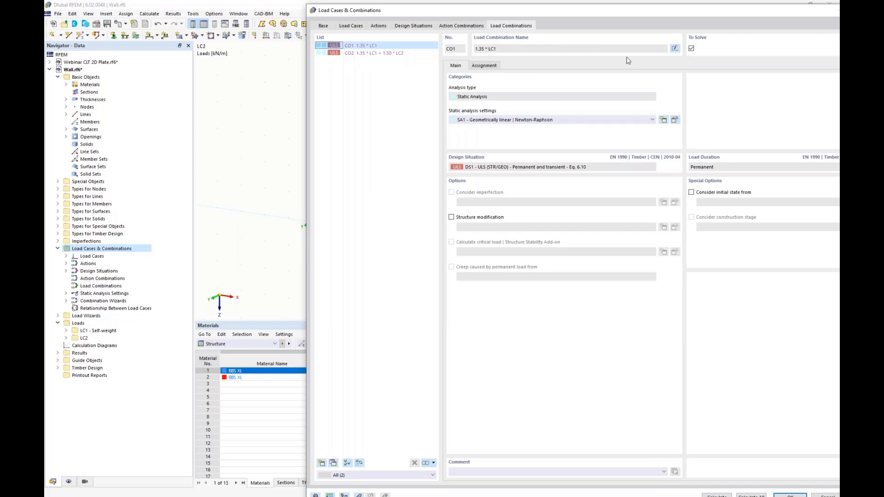
pyautogui.moveTo(678, 17); pyautogui.dragTo(553, 13)
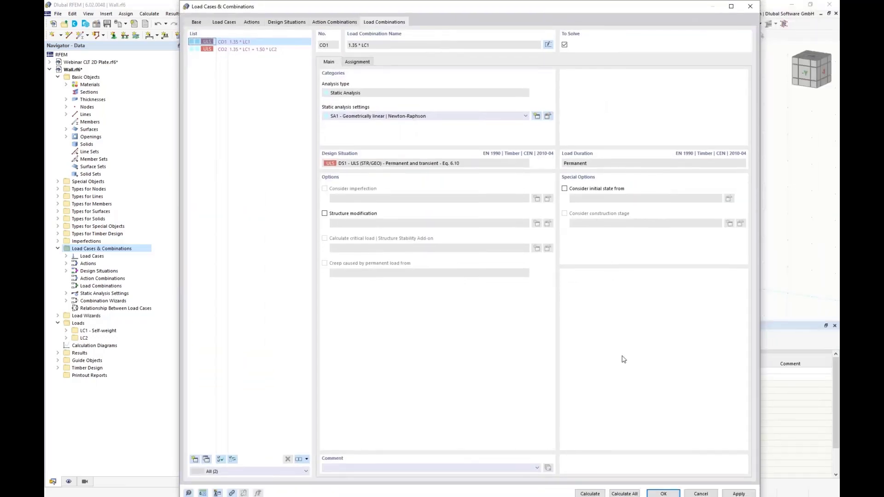
pyautogui.click(663, 494)
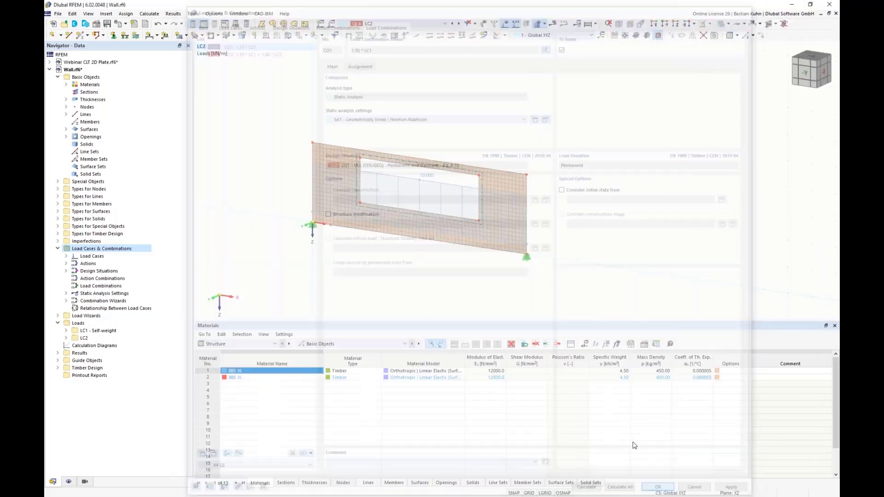
# Show the Timber Design input data and check the design configurations assigned to the wall surface.
pyautogui.click(268, 344)
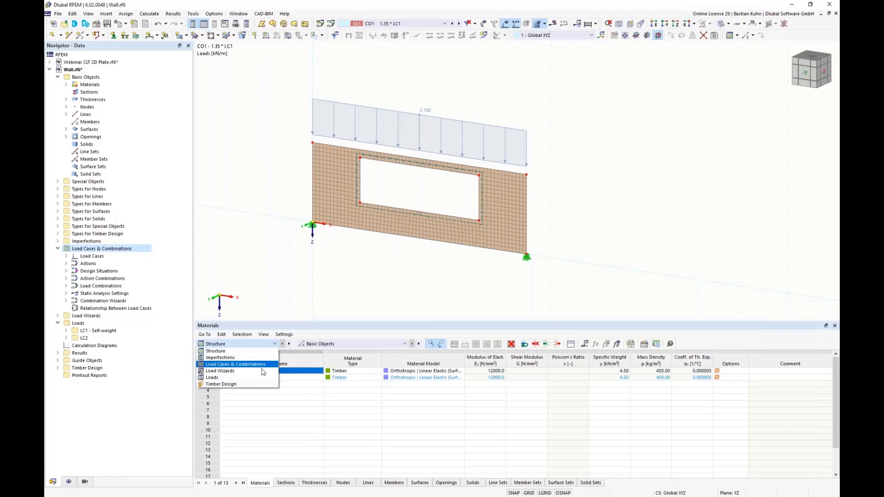
pyautogui.click(221, 370)
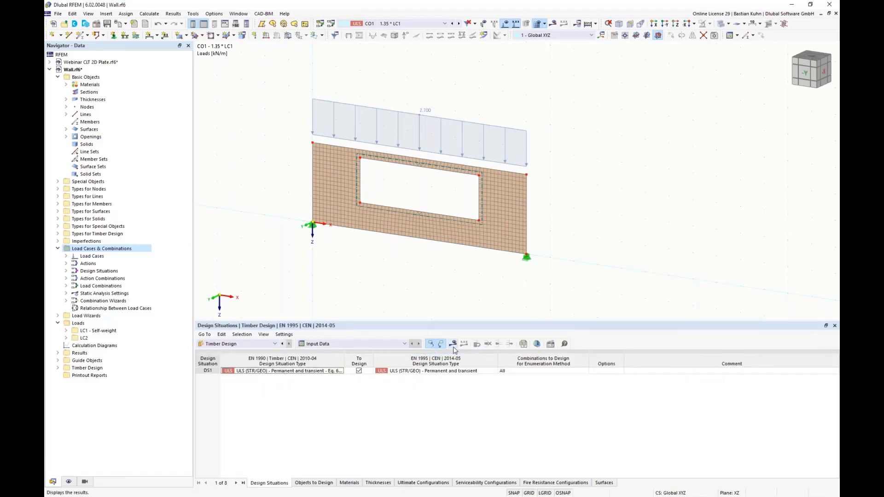
pyautogui.doubleClick(454, 236)
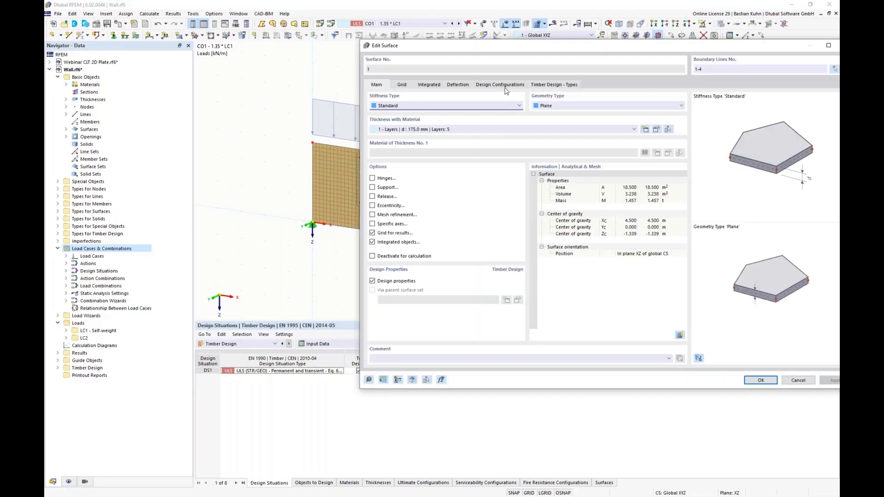
pyautogui.click(497, 86)
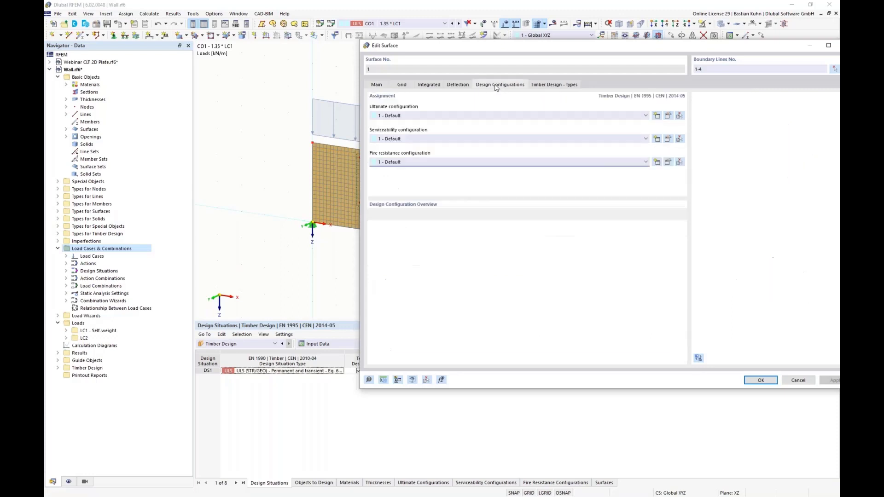
pyautogui.click(758, 381)
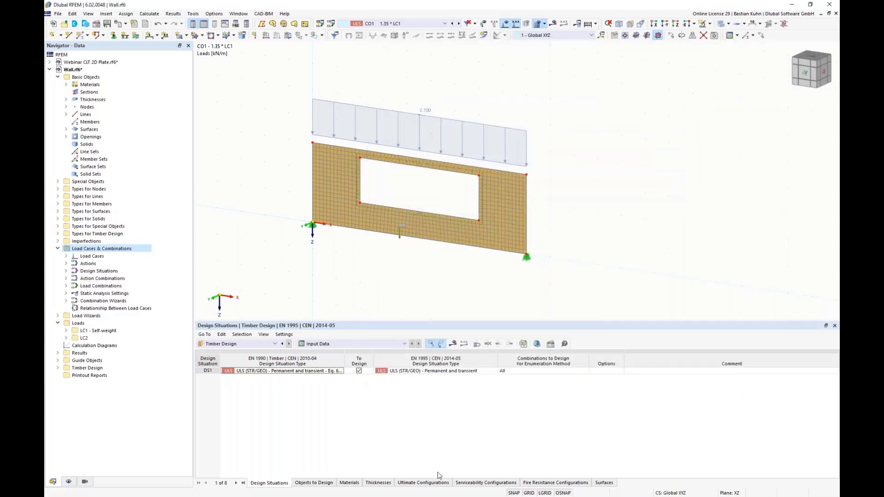
# Run the Timber Design calculation and examine the design check ratios around the wall's supports.
pyautogui.click(453, 344)
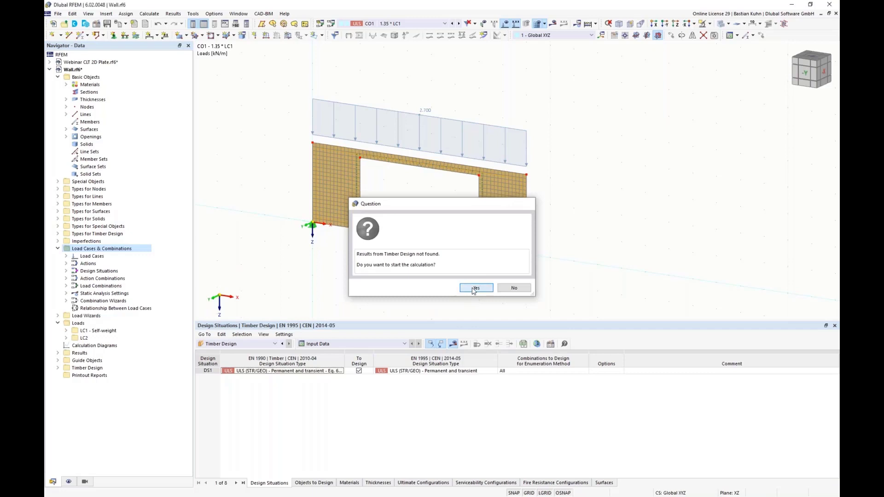
pyautogui.click(474, 288)
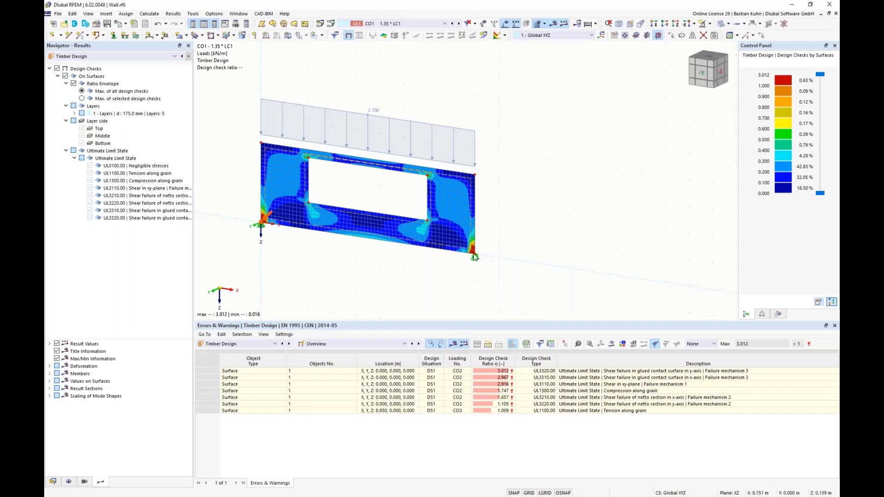
pyautogui.scroll(3, 471, 255)
pyautogui.scroll(-5, 471, 255)
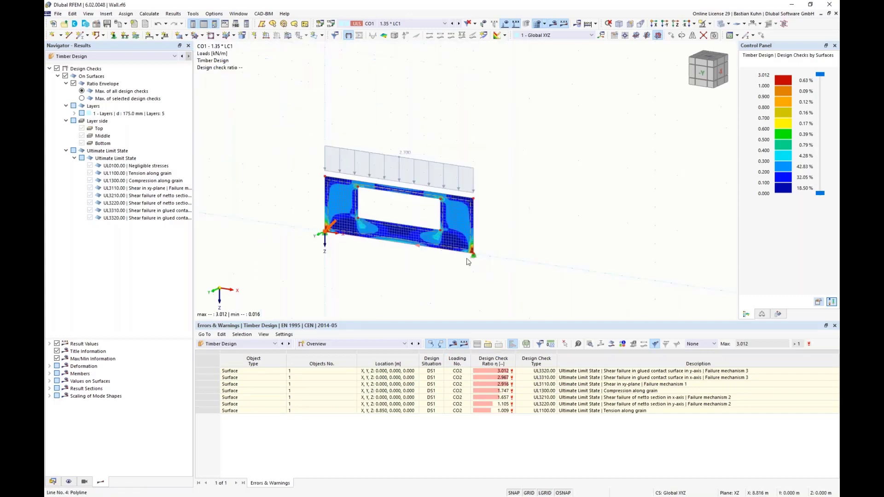
pyautogui.moveTo(469, 263); pyautogui.dragTo(479, 266, button='middle')
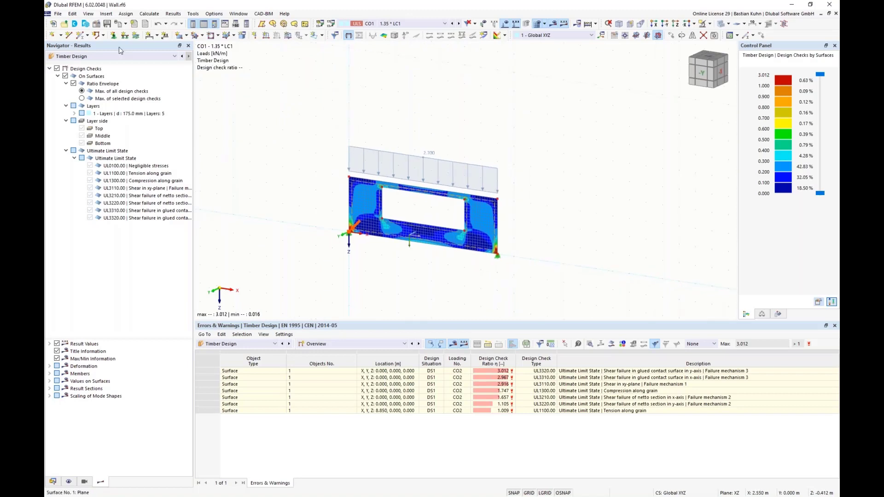
# Create a rectangular surface results adjustment with dimensions a and b of 1 m each.
pyautogui.click(106, 14)
pyautogui.moveTo(114, 31)
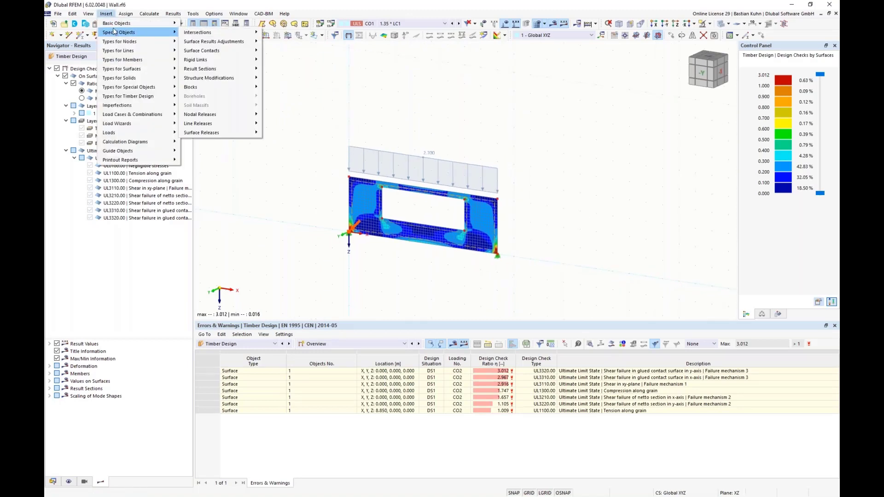
pyautogui.moveTo(221, 41)
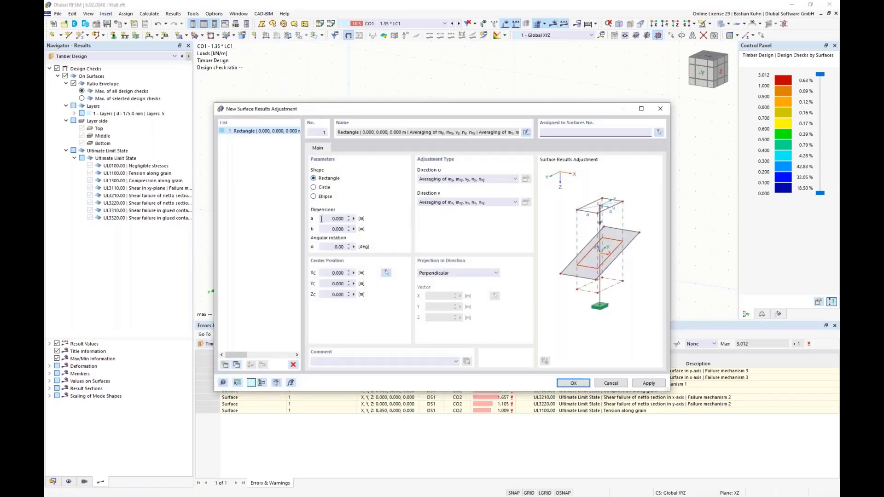
pyautogui.click(321, 220)
pyautogui.write('1')
pyautogui.press('Tab')
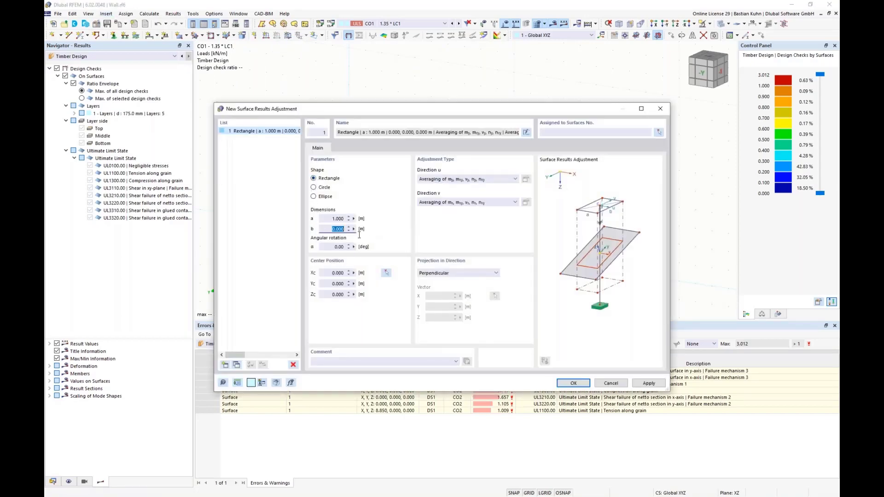
pyautogui.write('1')
# Assign the results adjustment to the wall surface and center it on the supported lower corner at the origin.
pyautogui.click(659, 132)
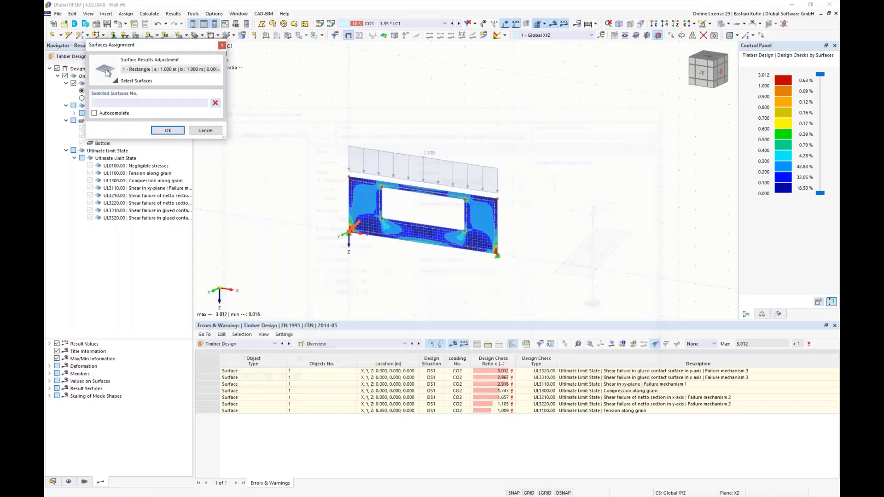
pyautogui.click(168, 131)
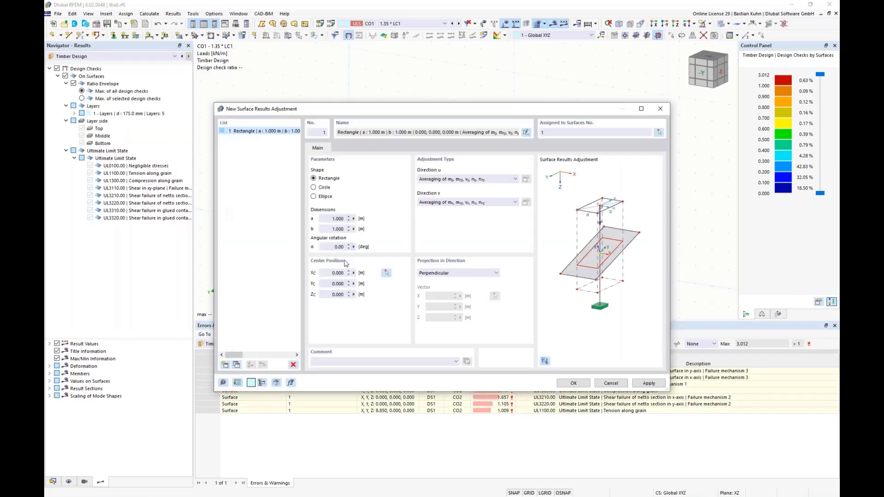
pyautogui.click(387, 274)
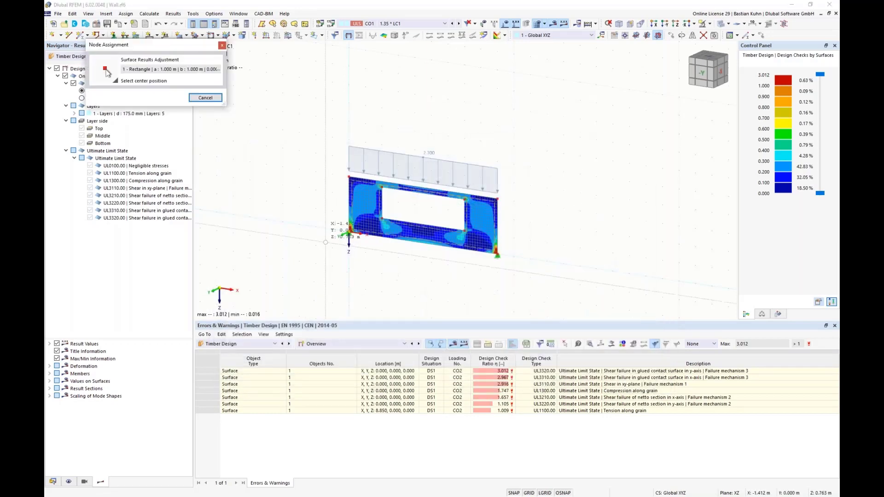
pyautogui.click(349, 236)
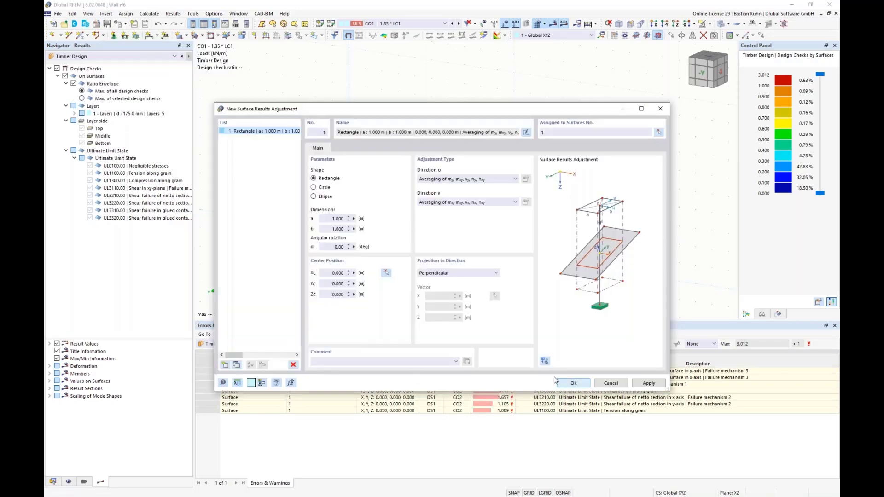
pyautogui.click(573, 383)
pyautogui.click(476, 289)
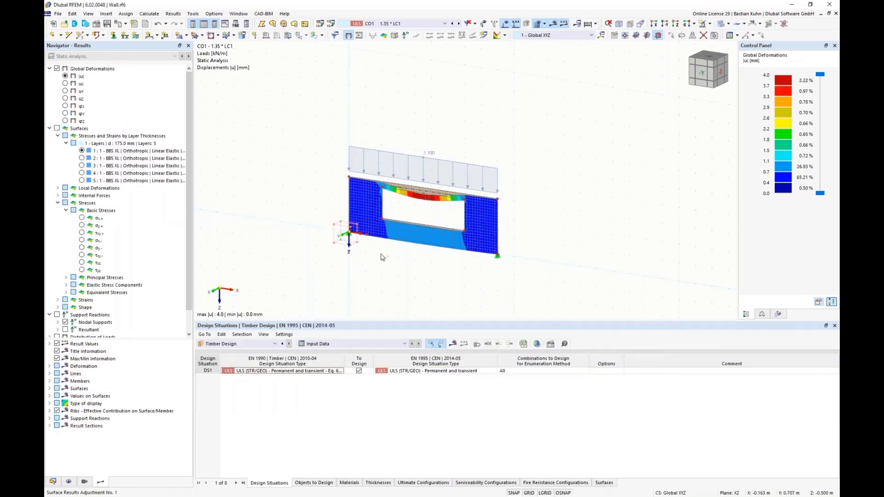
# Copy the results adjustment to the wall's other supported lower corner and rerun the Timber Design calculation.
pyautogui.click(504, 258)
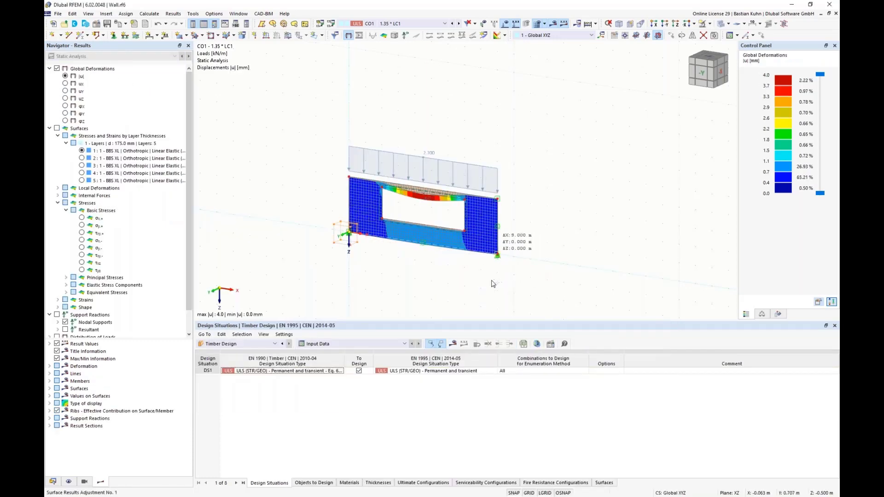
pyautogui.click(452, 344)
pyautogui.click(476, 288)
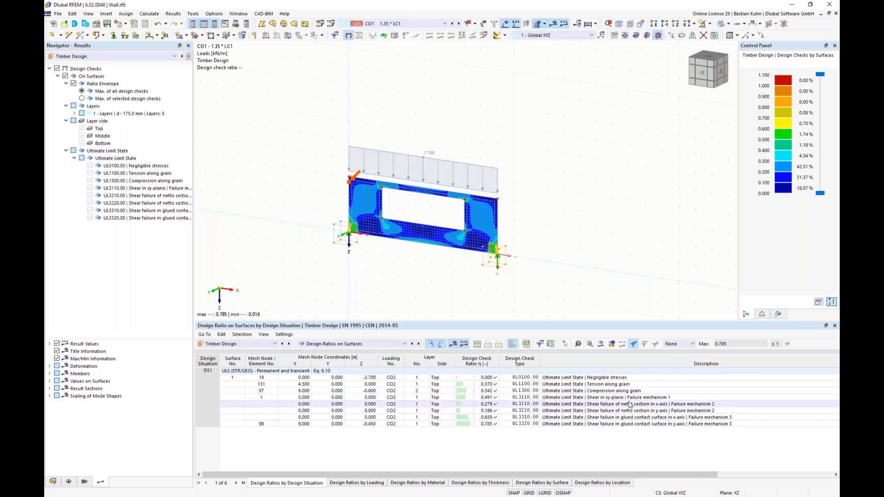
# Examine the shear checks for failure mechanisms 1 to 3 and open the design check details of UL3310.
pyautogui.click(612, 398)
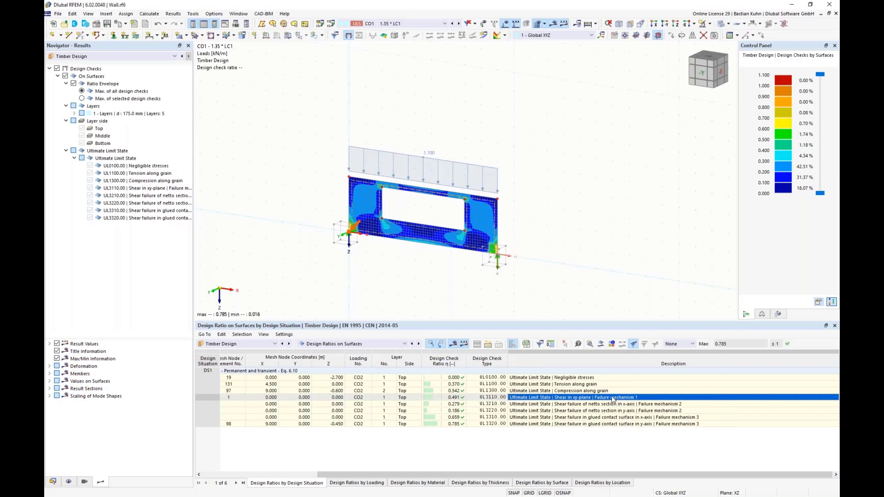
pyautogui.scroll(5, 435, 203)
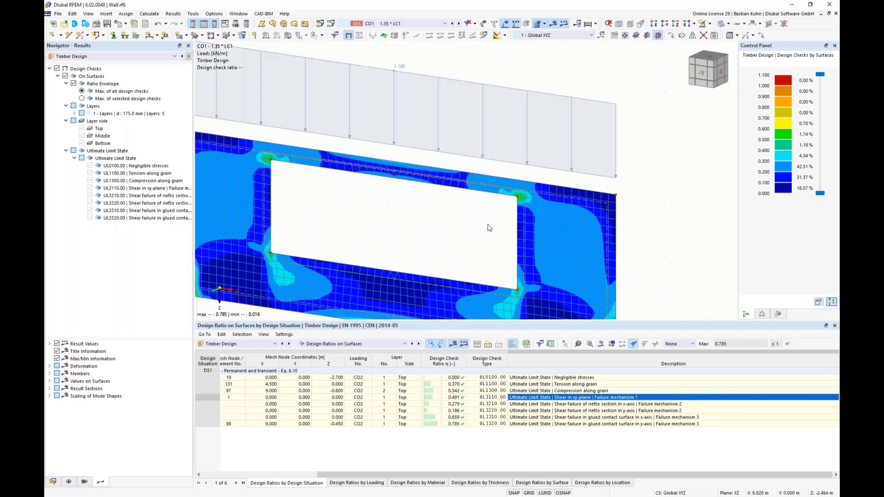
pyautogui.click(666, 405)
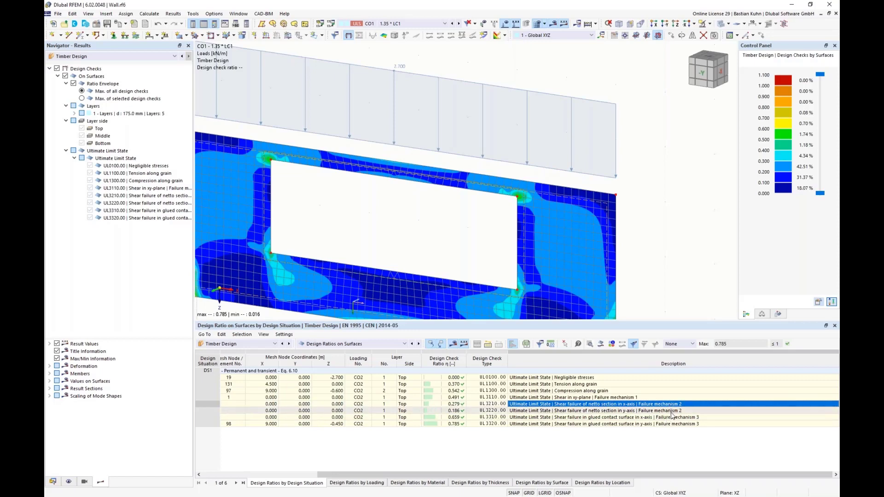
pyautogui.click(670, 417)
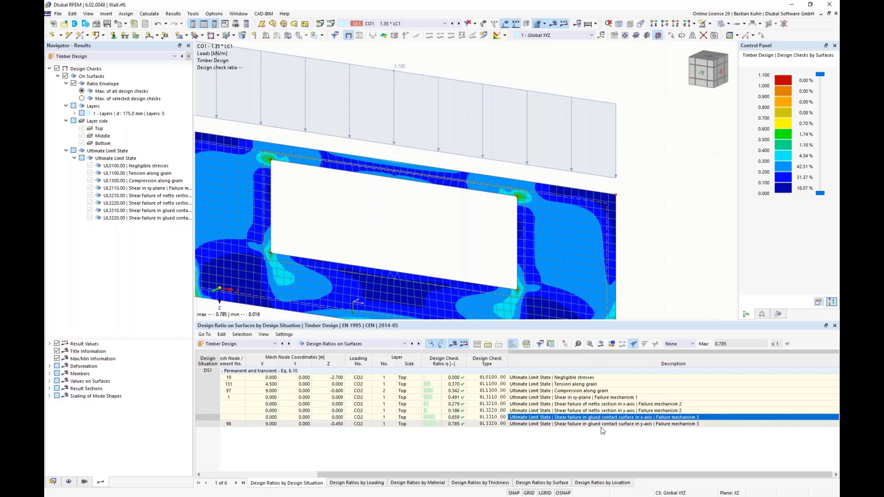
pyautogui.doubleClick(628, 417)
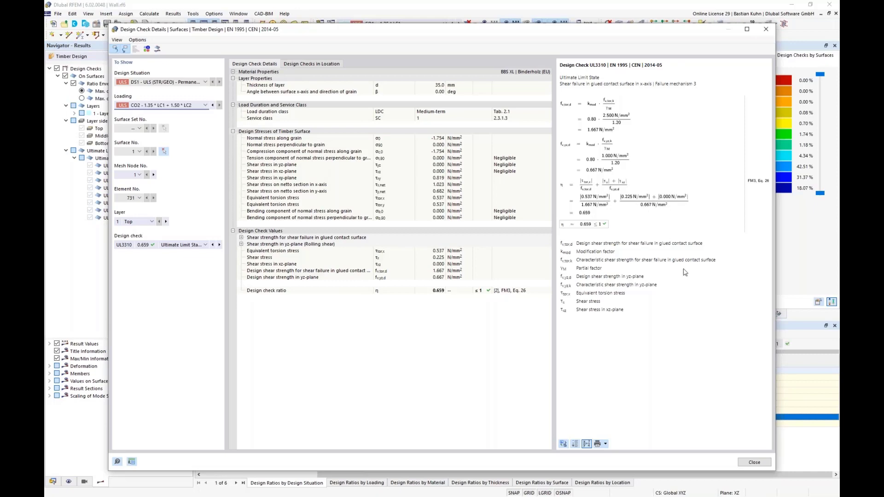
# Close the design check details and examine the equivalent torsion stress diagram through the CLT layers at the surface point.
pyautogui.click(749, 462)
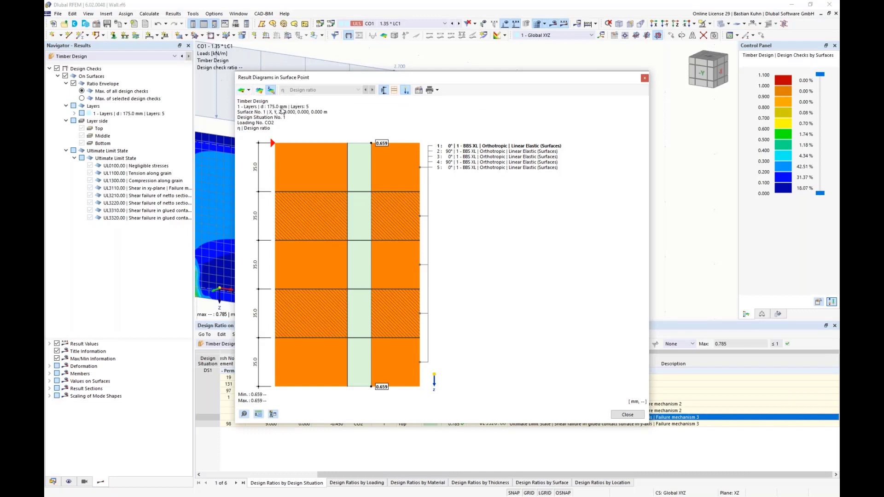
pyautogui.click(358, 89)
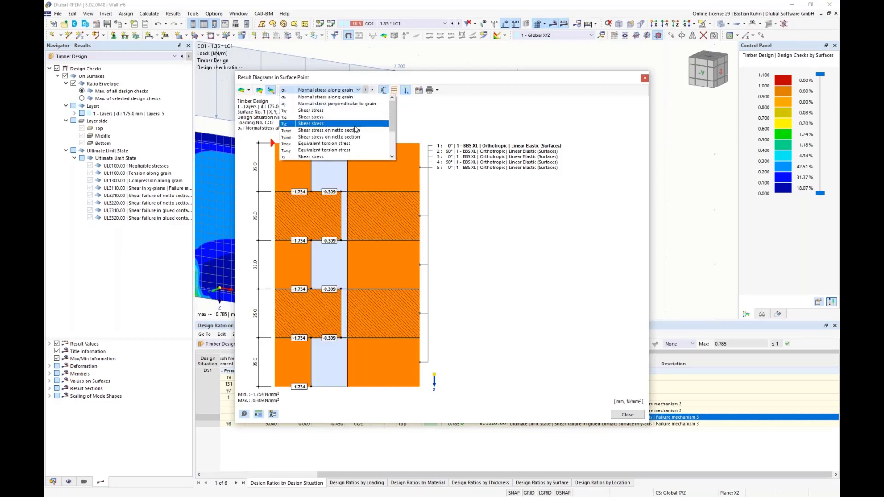
pyautogui.scroll(-2, 347, 145)
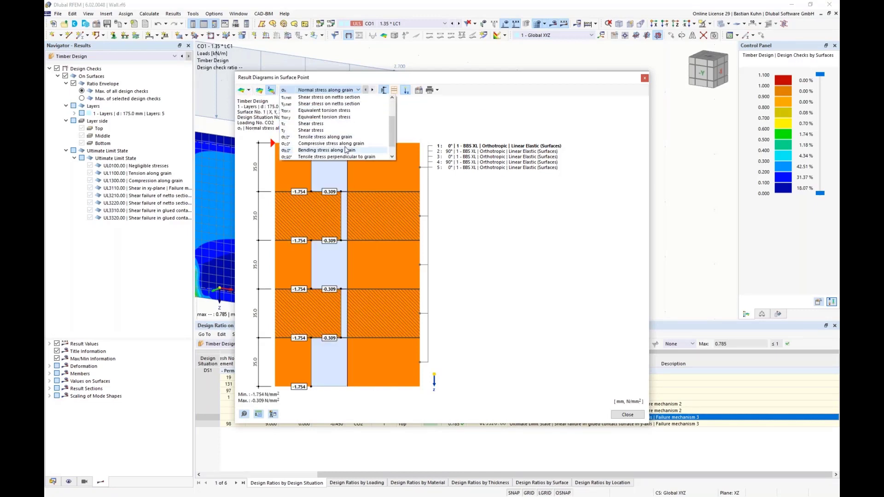
pyautogui.click(332, 112)
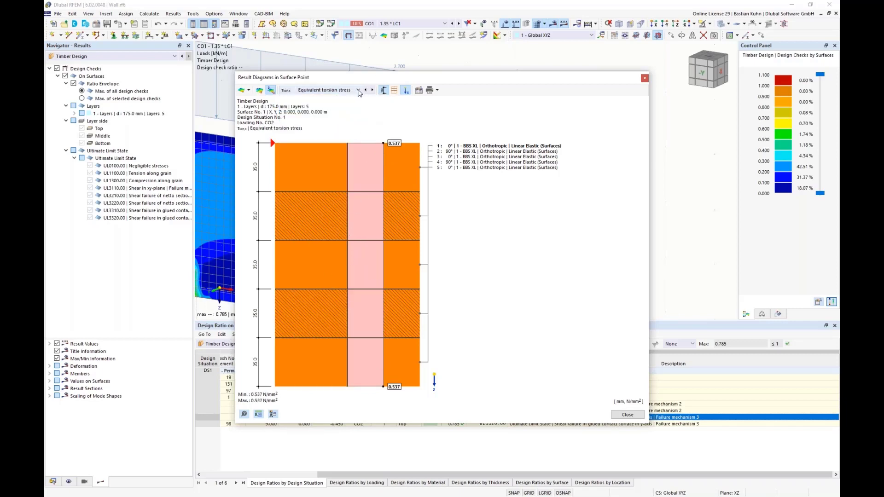
pyautogui.click(358, 90)
pyautogui.scroll(-1, 344, 128)
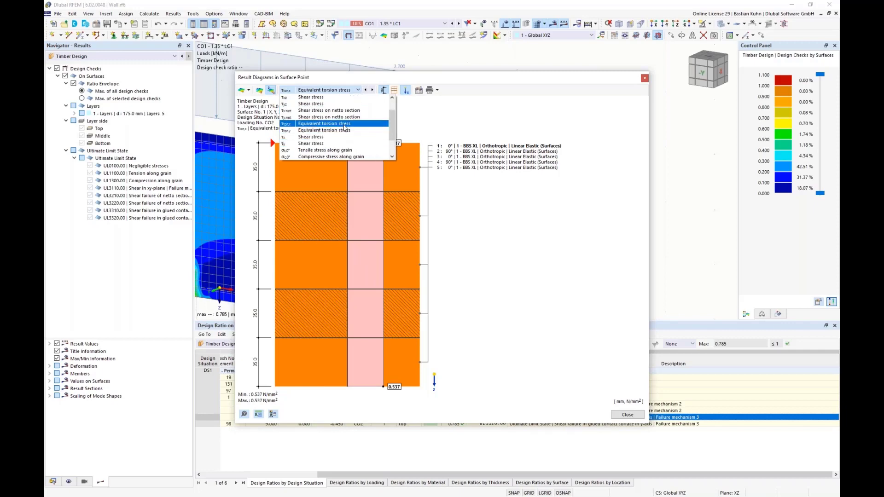
pyautogui.click(341, 124)
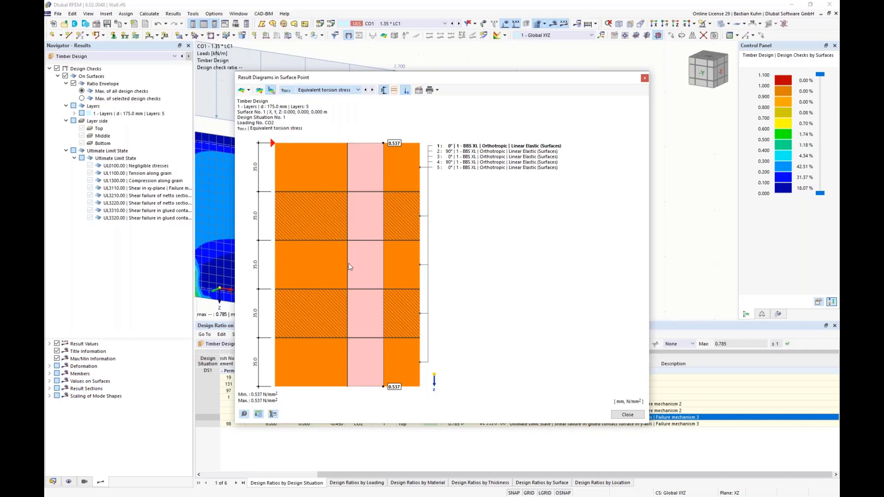
pyautogui.press('Down')
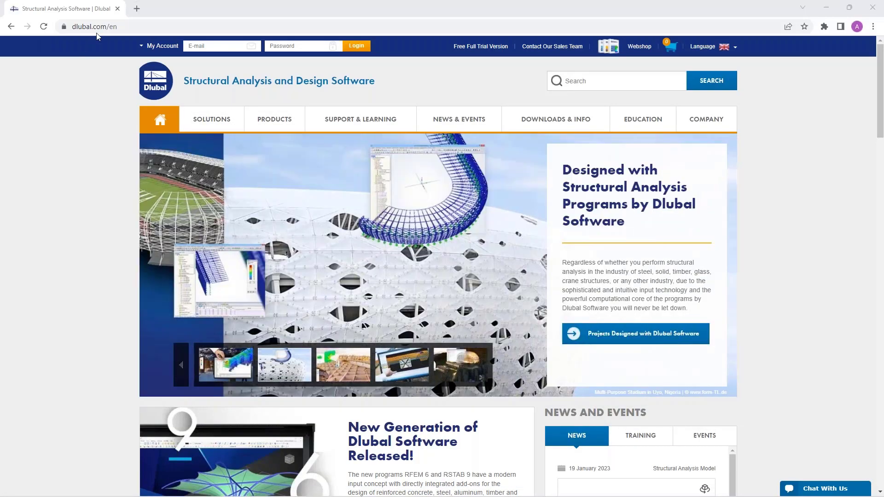
# Switch to the Dlubal website in the browser and open the webinar page "Modeling and Design of CLT Panels in RFEM 6".
pyautogui.moveTo(454, 126)
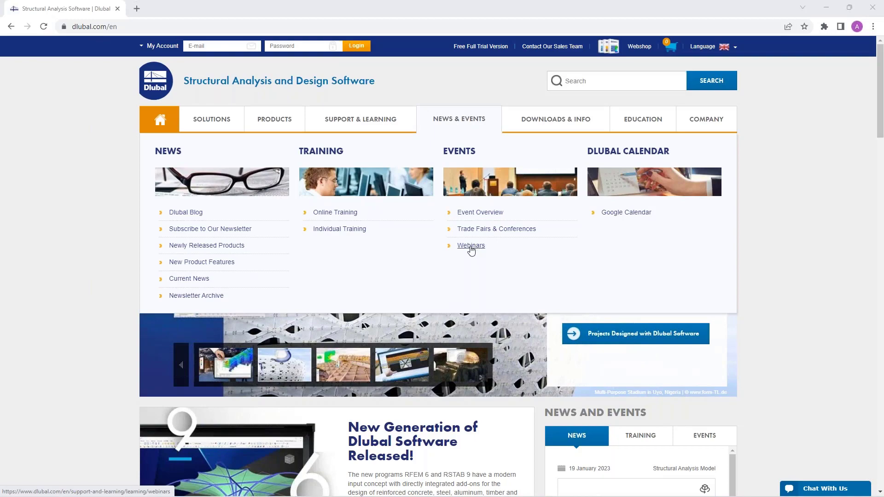
pyautogui.click(470, 247)
pyautogui.scroll(-8, 471, 250)
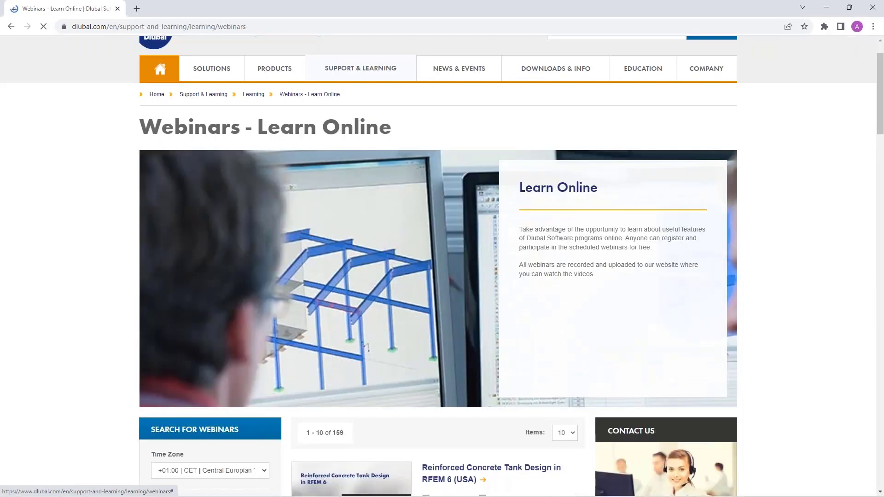
pyautogui.scroll(-1, 471, 249)
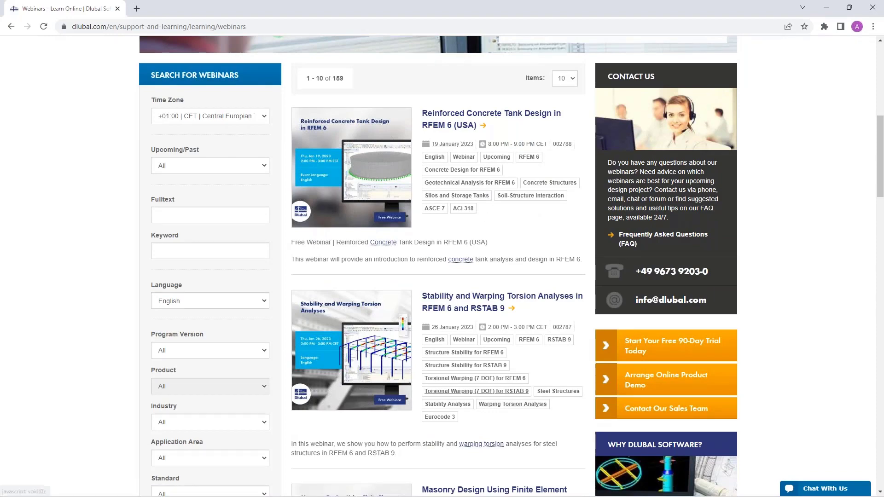
pyautogui.scroll(-4, 461, 350)
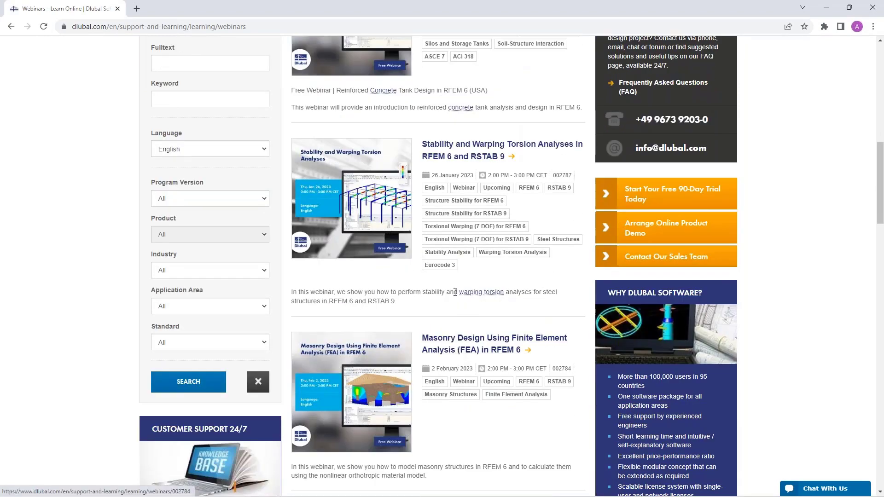
pyautogui.scroll(-8, 455, 293)
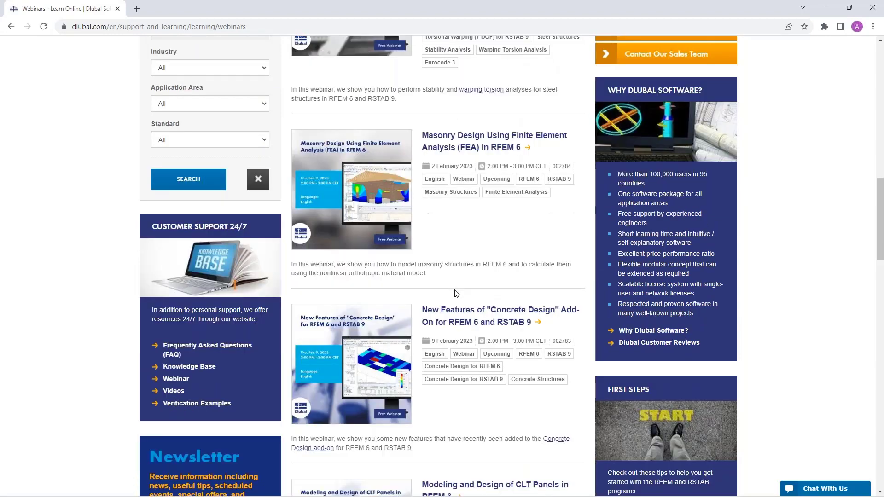
pyautogui.scroll(-1, 454, 292)
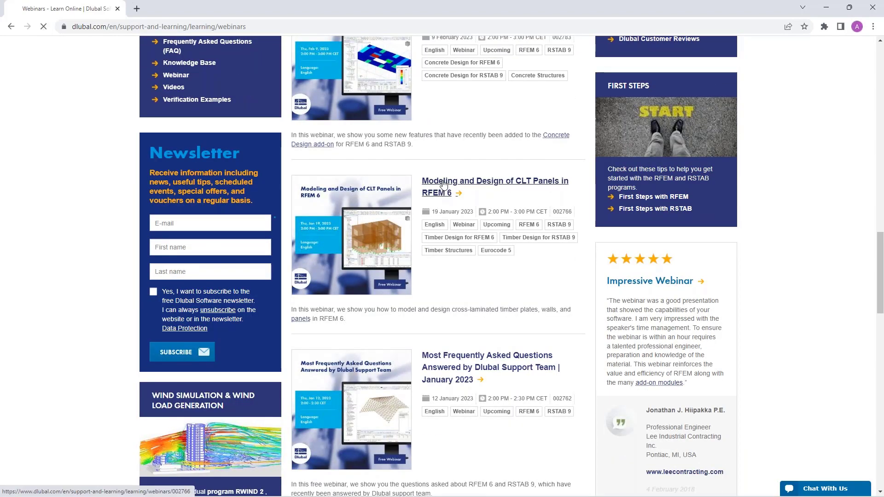
pyautogui.click(443, 185)
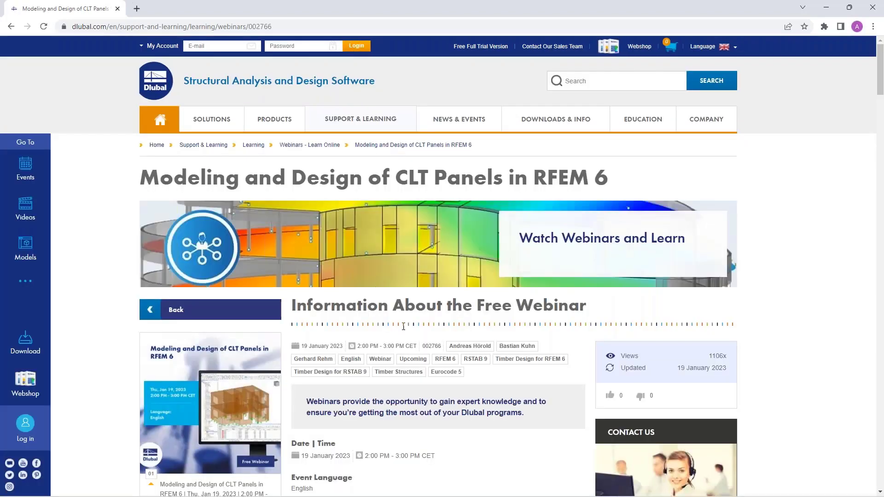
# Examine the webinar page's content, time schedule, recommended events and models to download.
pyautogui.scroll(-4, 442, 323)
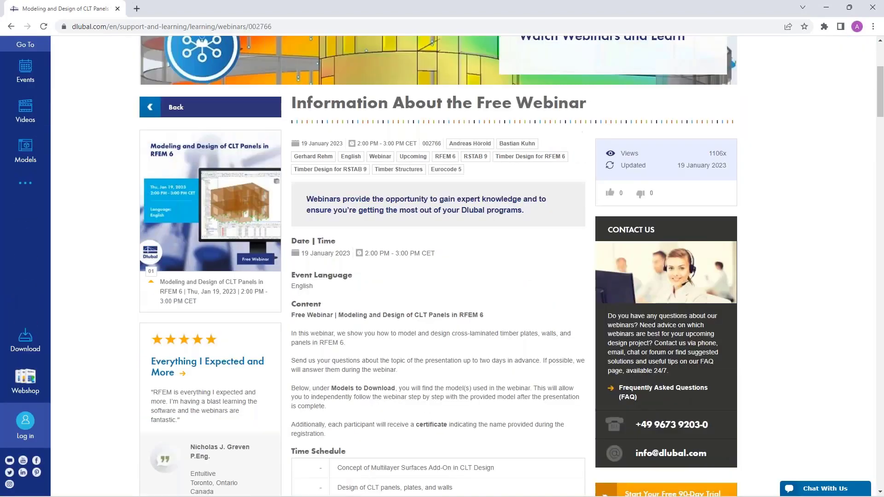
pyautogui.scroll(-8, 369, 408)
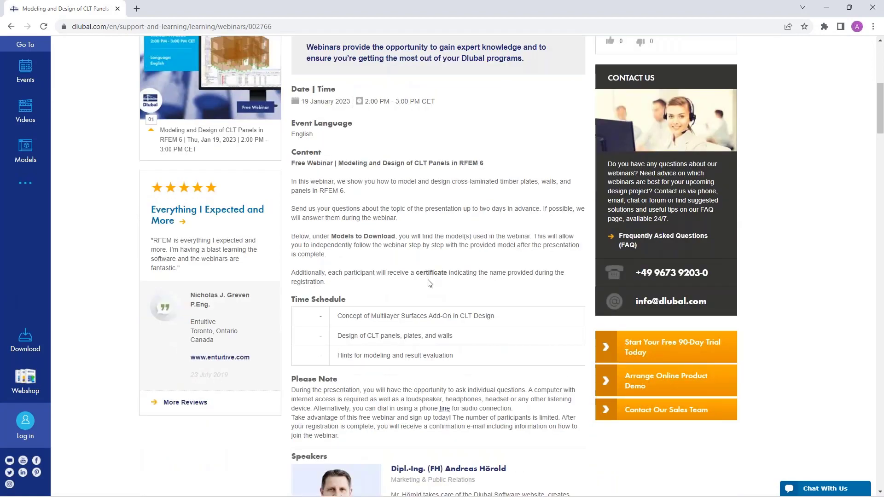
pyautogui.scroll(-20, 442, 277)
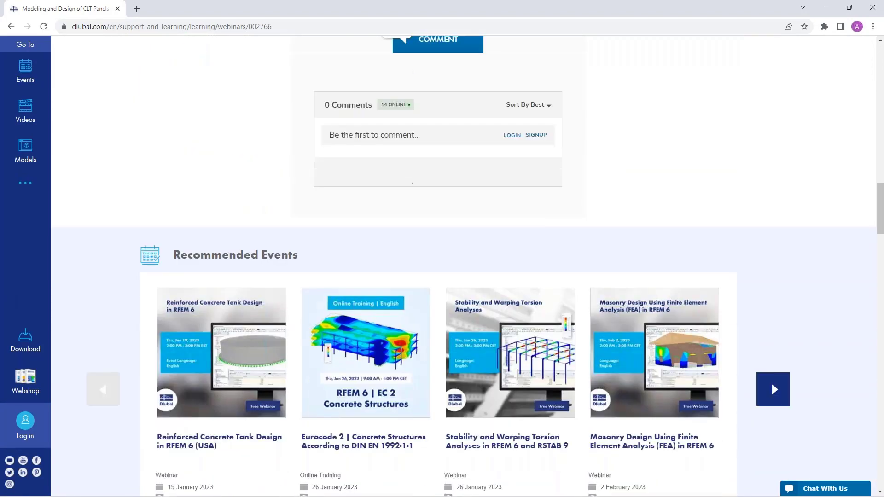
pyautogui.scroll(-5, 210, 298)
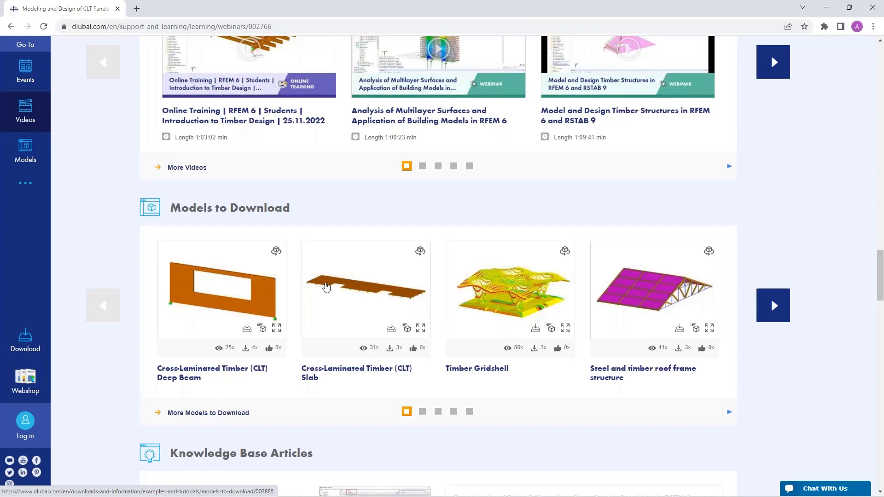
pyautogui.scroll(20, 330, 302)
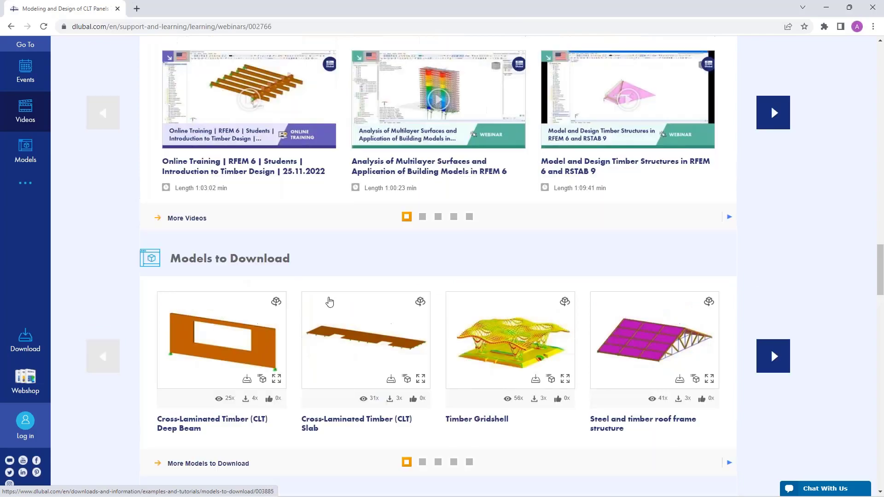
# Open the Dlubal website's Free Full Trial Version page.
pyautogui.scroll(2, 329, 290)
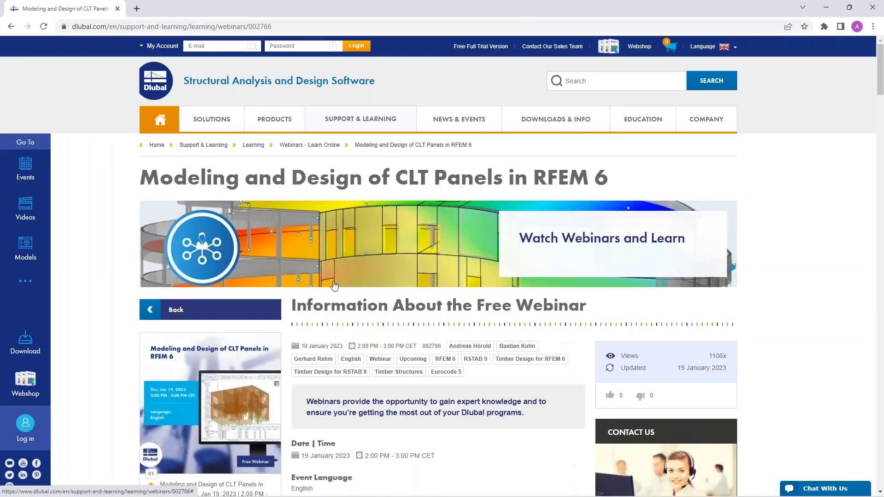
pyautogui.moveTo(274, 120)
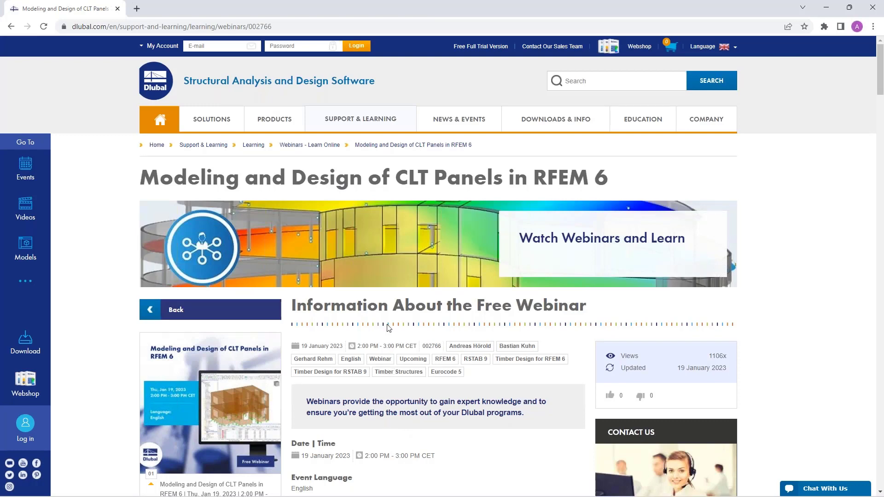
pyautogui.click(475, 51)
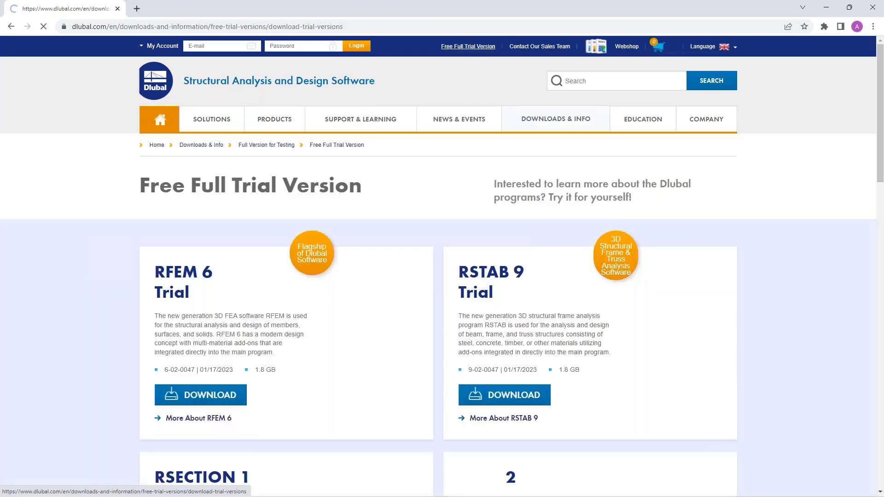